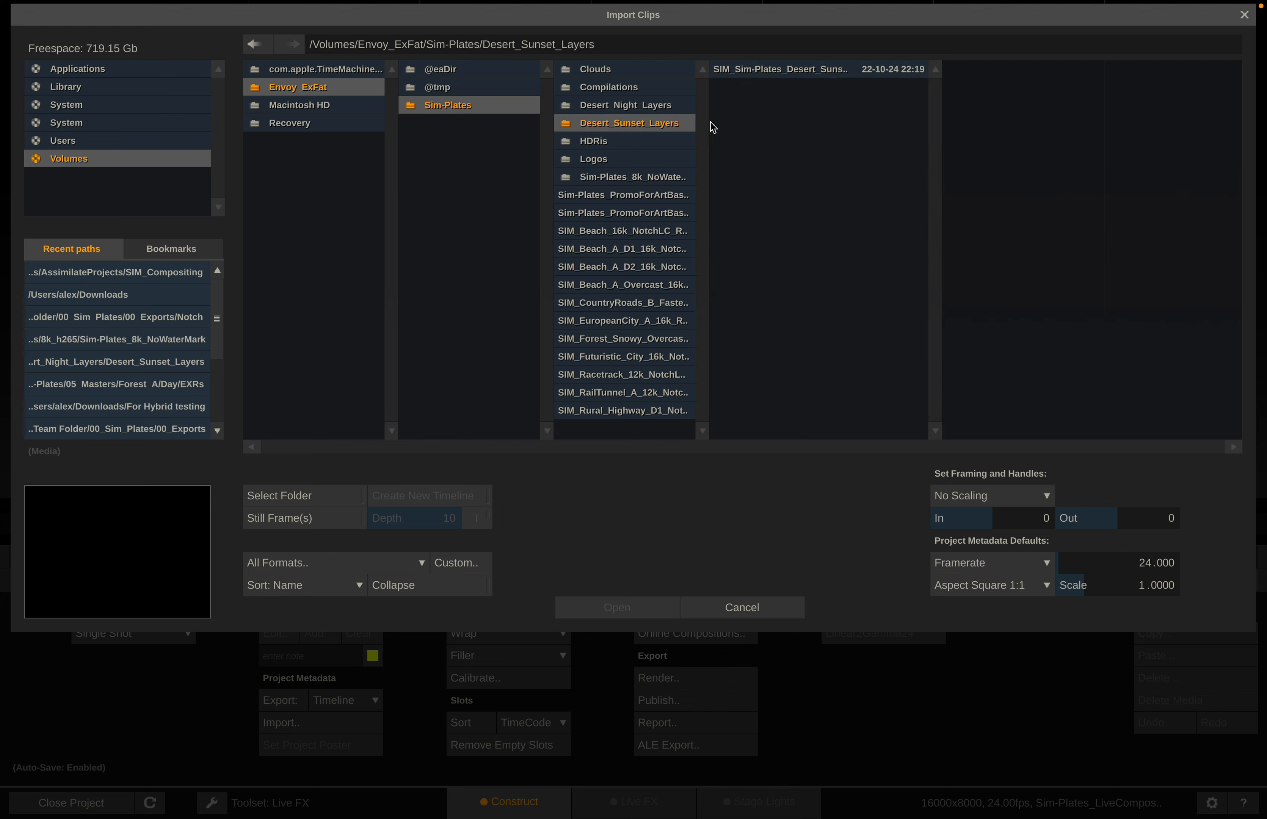
- Import the SIM_Sim-Plates_Desert_Sunset denoised beauty clip into the first slot of the timeline
{"action": "left_click", "coordinate": [763, 72]}
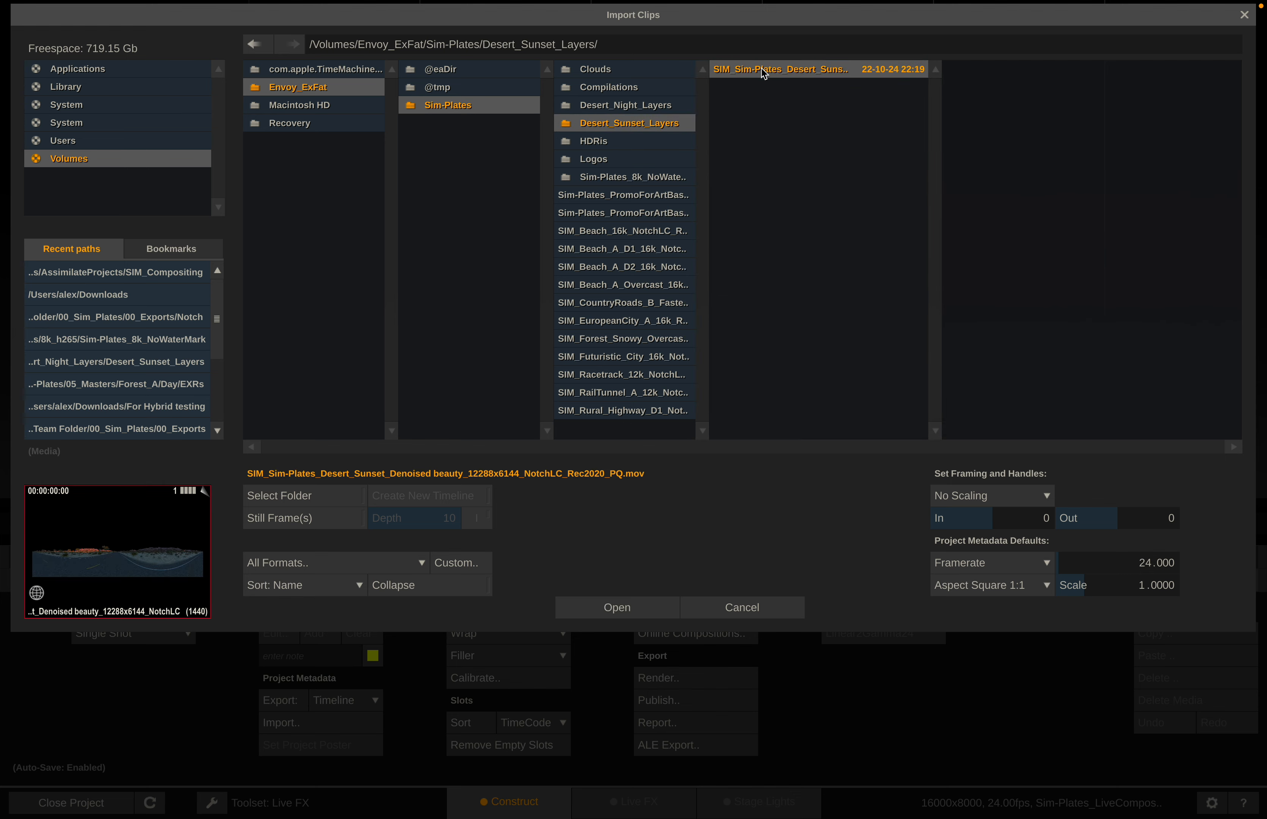
{"action": "left_click", "coordinate": [620, 607]}
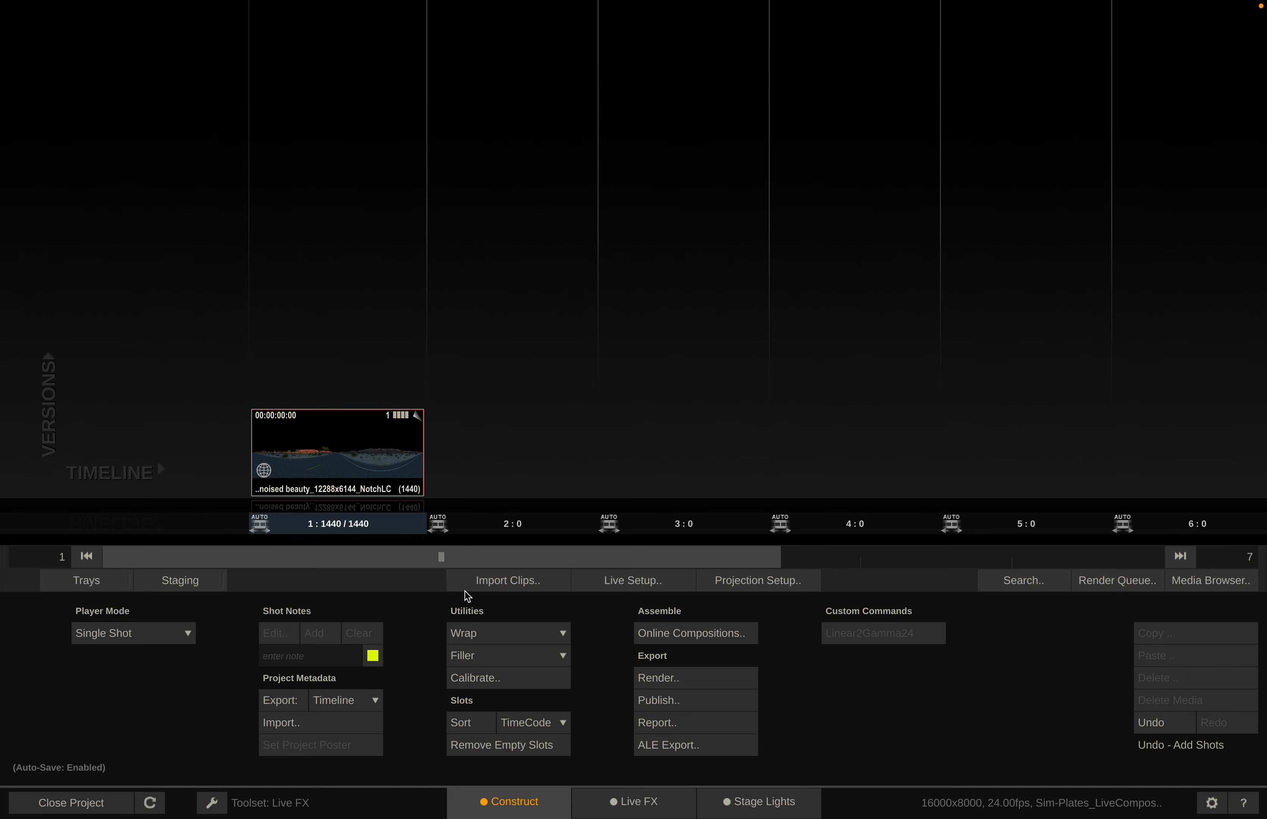
{"action": "left_click", "coordinate": [498, 583]}
{"action": "left_click", "coordinate": [636, 143]}
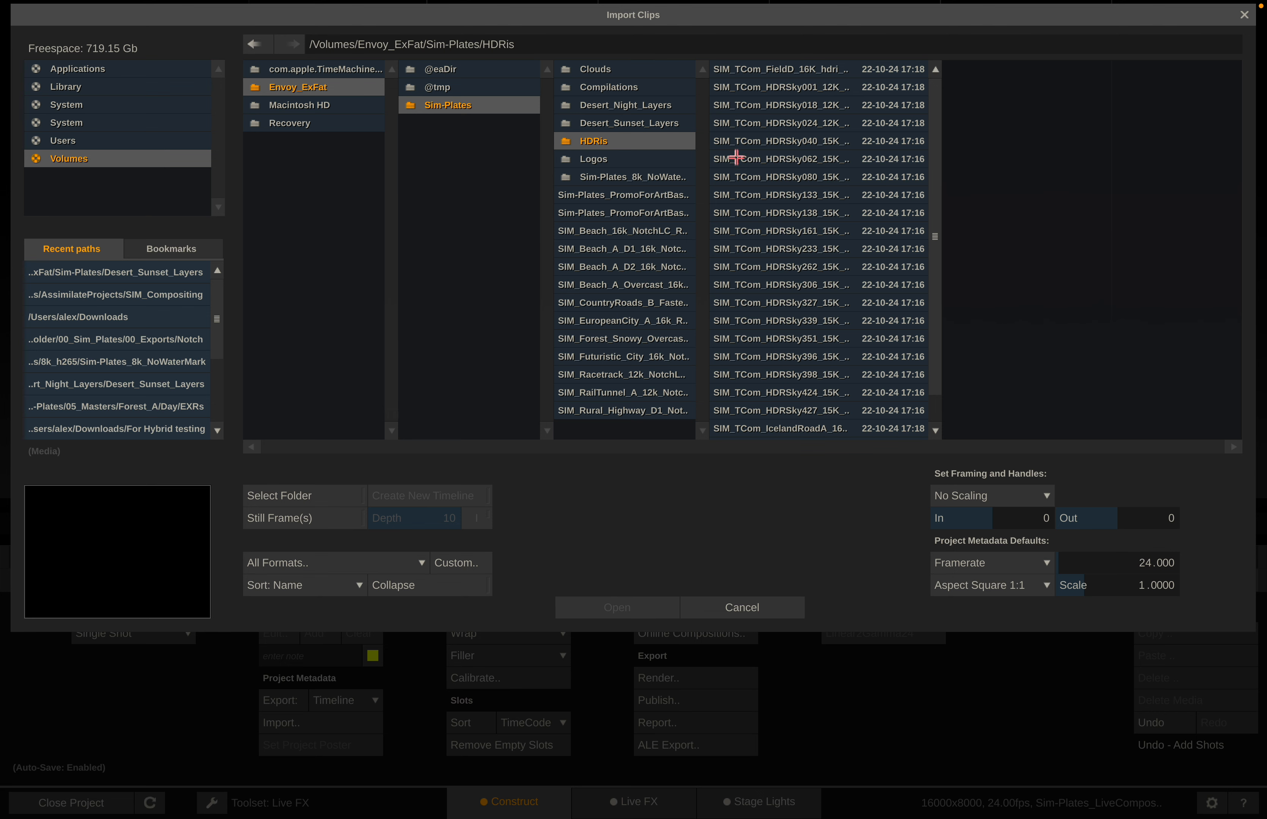
{"action": "left_click", "coordinate": [778, 69]}
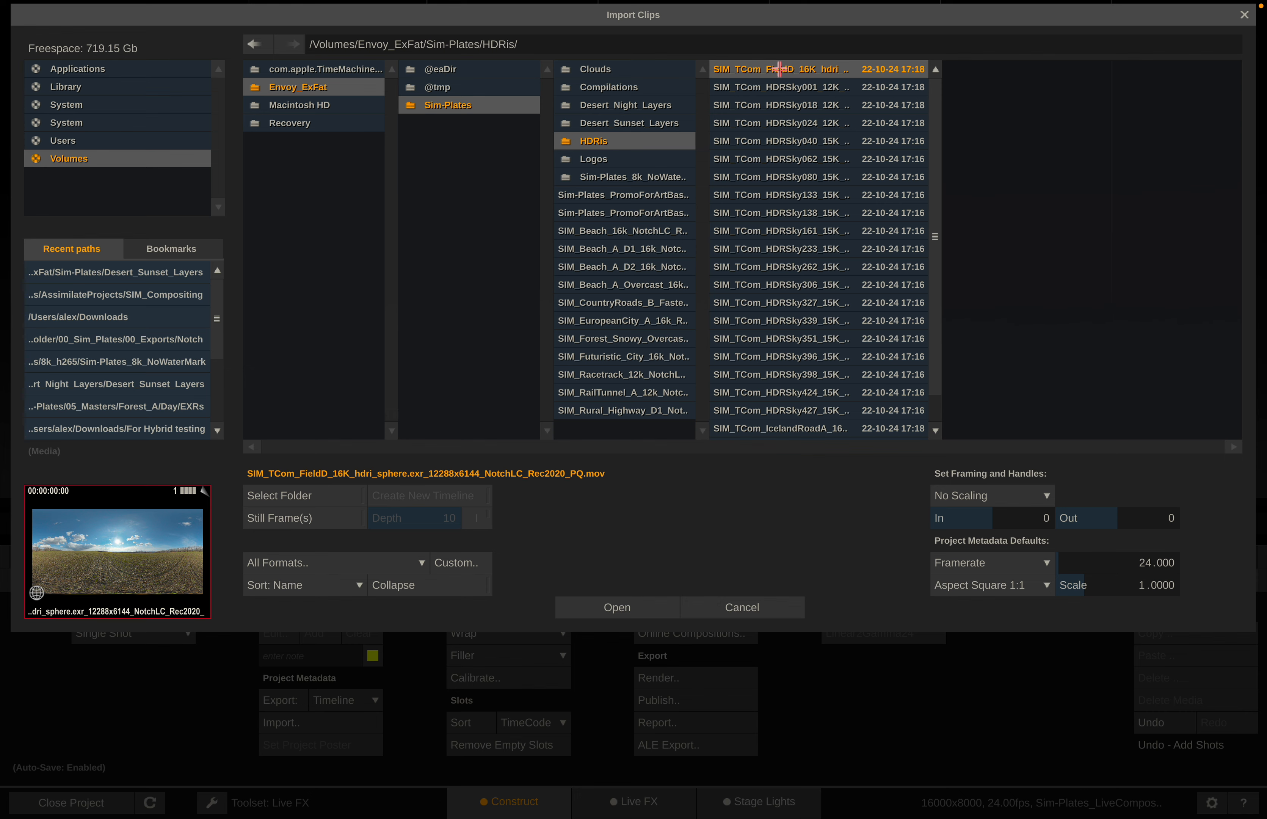
{"action": "left_click", "coordinate": [730, 606]}
- Add a new timeline named HDRIs to the project
{"action": "mouse_move", "coordinate": [5, 448]}
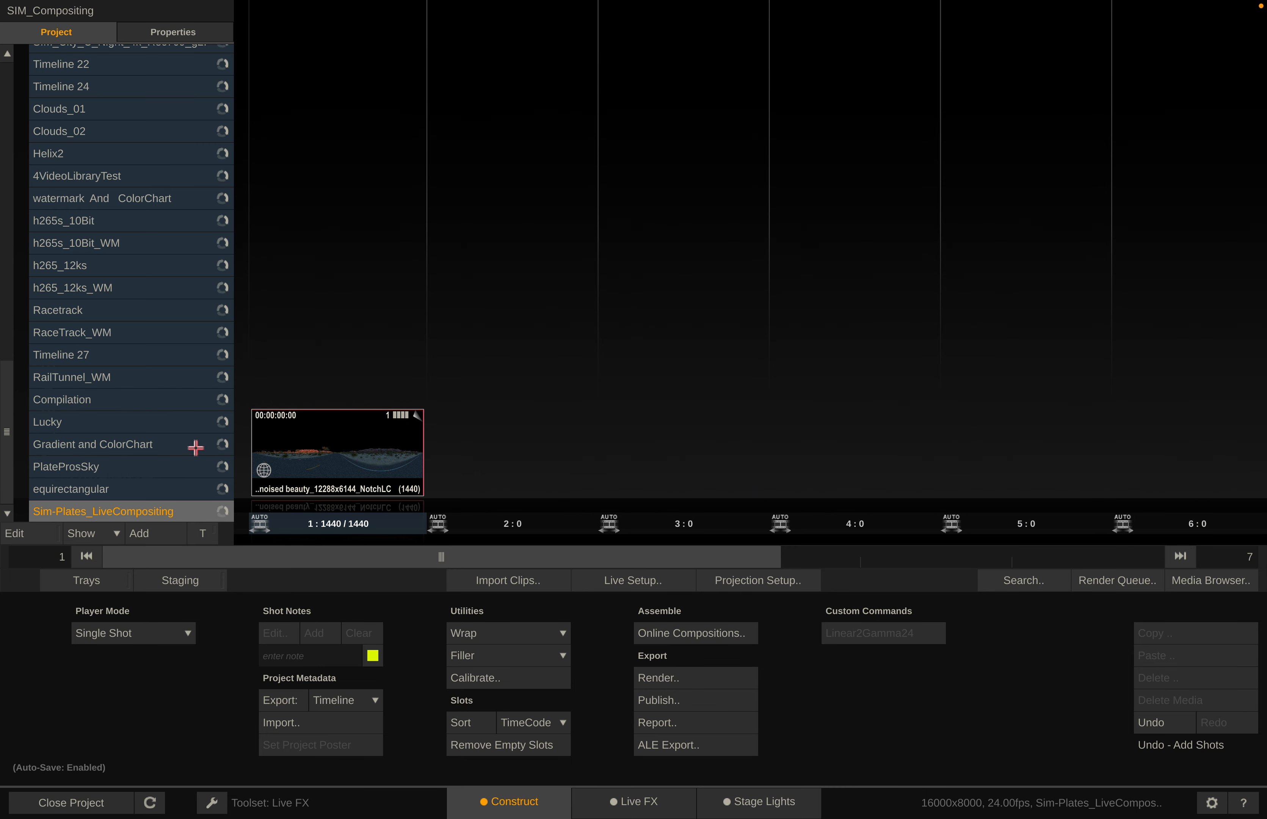
{"action": "left_click", "coordinate": [140, 535]}
{"action": "type", "text": "HDRIs"}
{"action": "key", "text": "Return"}
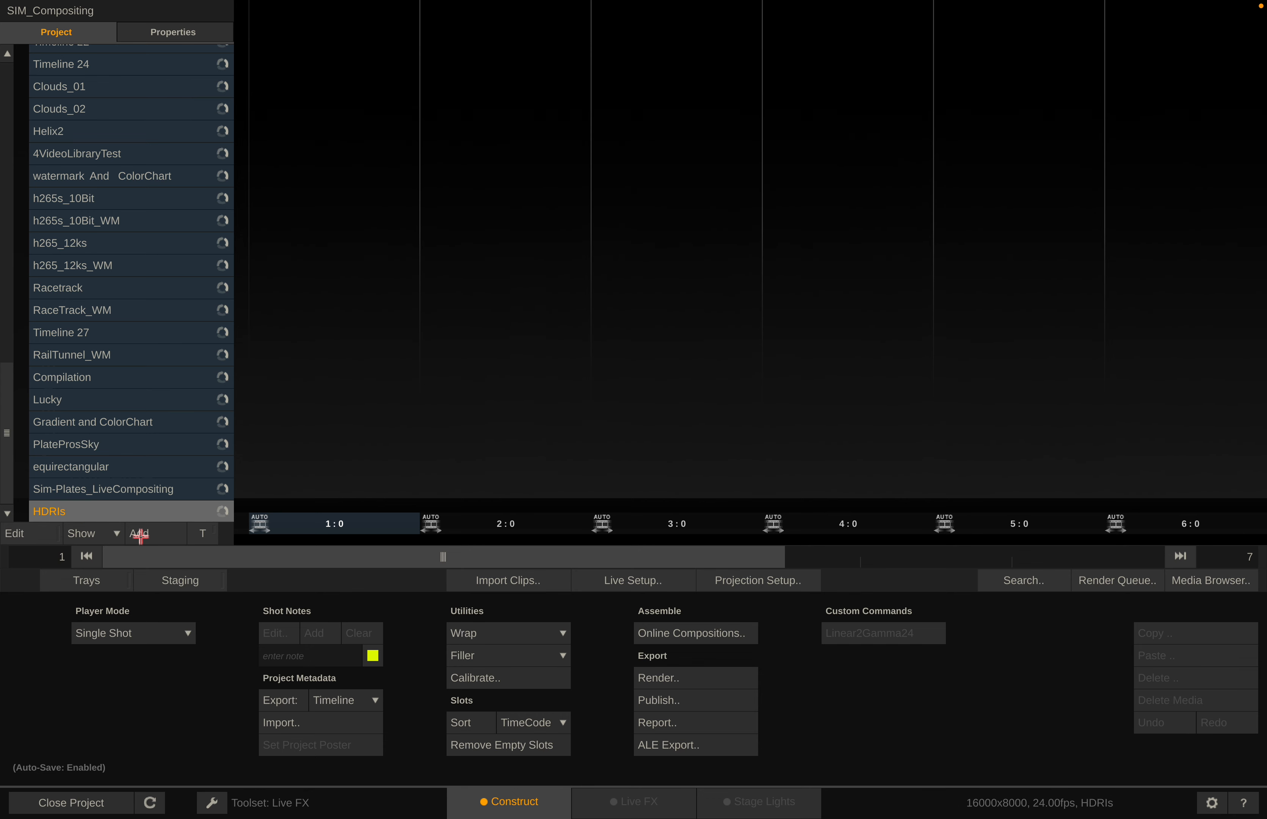
- Import the entire Sim-Plates HDRis folder into the HDRIs timeline and look through the loaded clips
{"action": "left_click", "coordinate": [485, 579]}
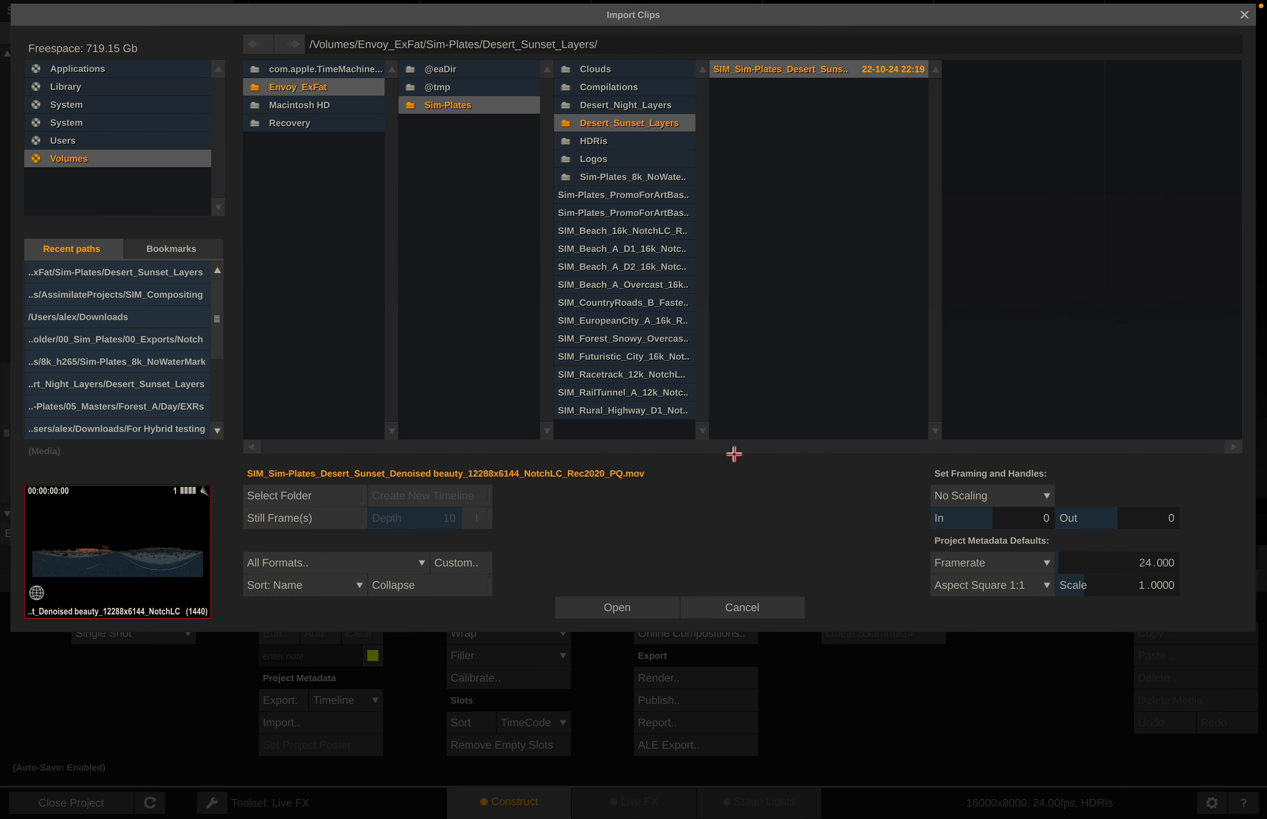
{"action": "left_click", "coordinate": [611, 140]}
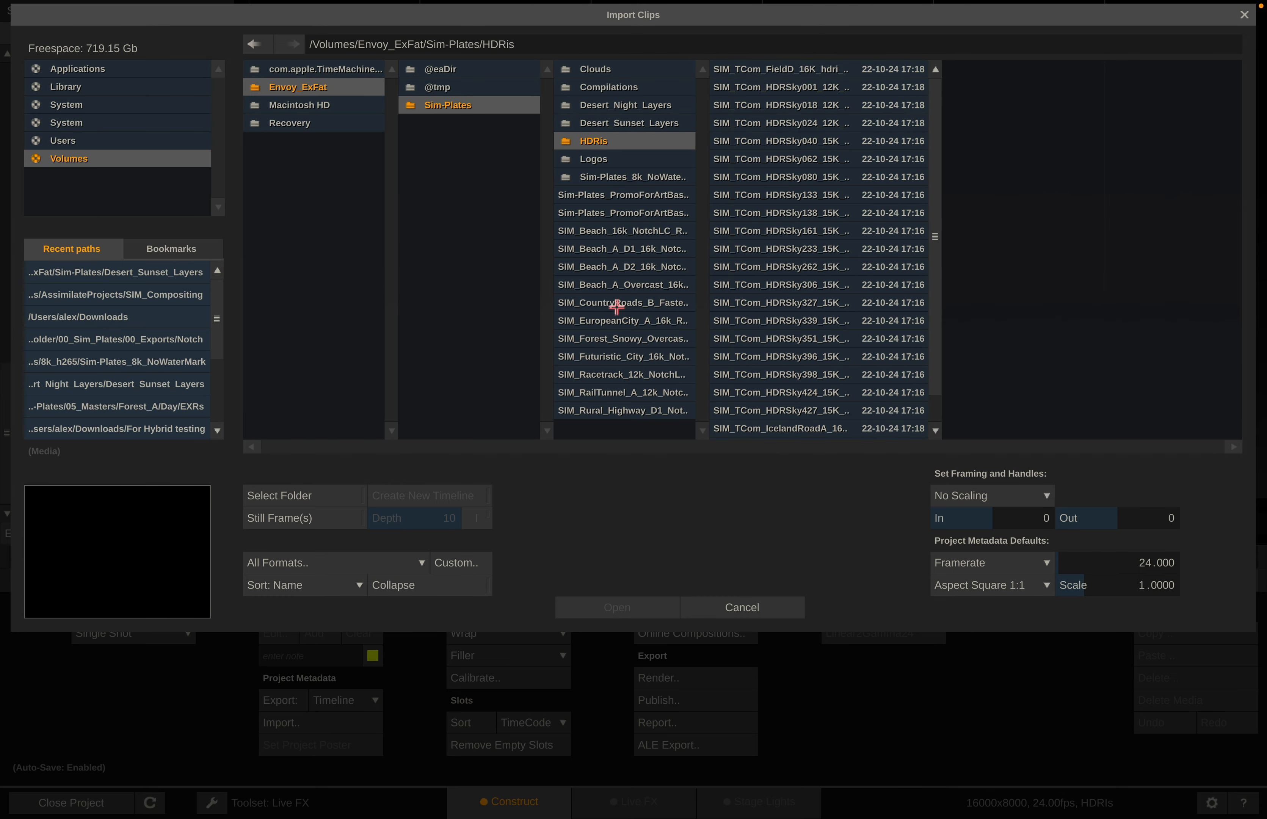
{"action": "left_click", "coordinate": [295, 495]}
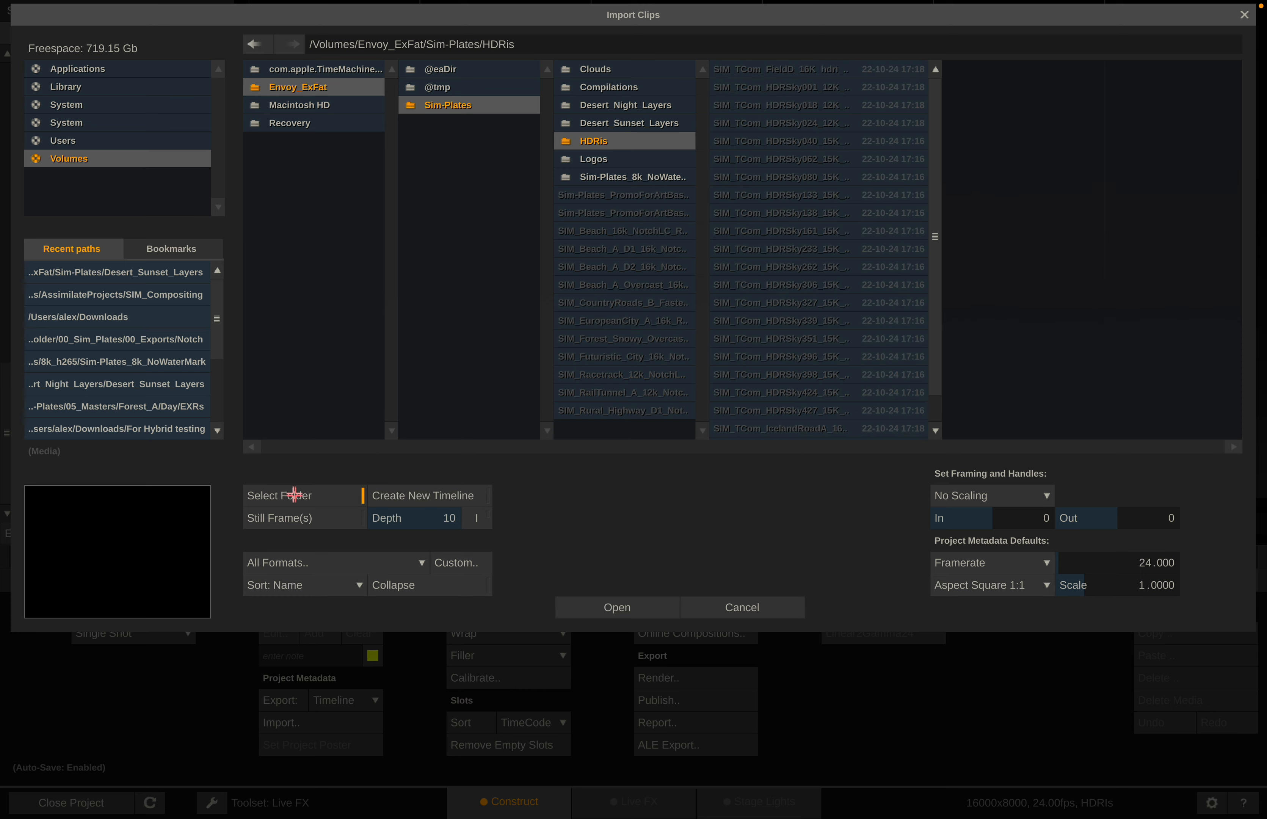
{"action": "left_click", "coordinate": [577, 603]}
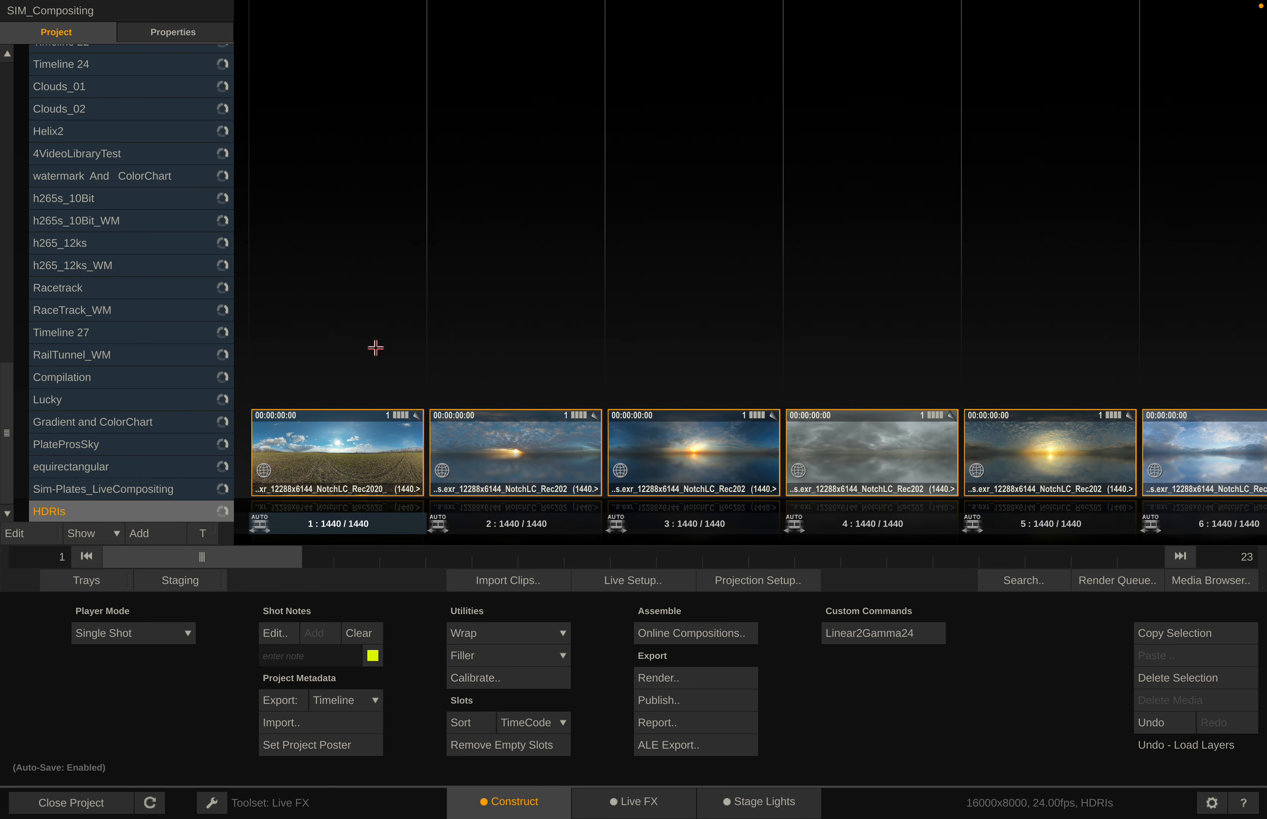
{"action": "left_click", "coordinate": [653, 328]}
{"action": "left_click_drag", "start_coordinate": [738, 345], "coordinate": [372, 346]}
{"action": "left_click_drag", "start_coordinate": [708, 335], "coordinate": [448, 364]}
{"action": "left_click_drag", "start_coordinate": [876, 316], "coordinate": [634, 334]}
{"action": "left_click_drag", "start_coordinate": [922, 308], "coordinate": [710, 314]}
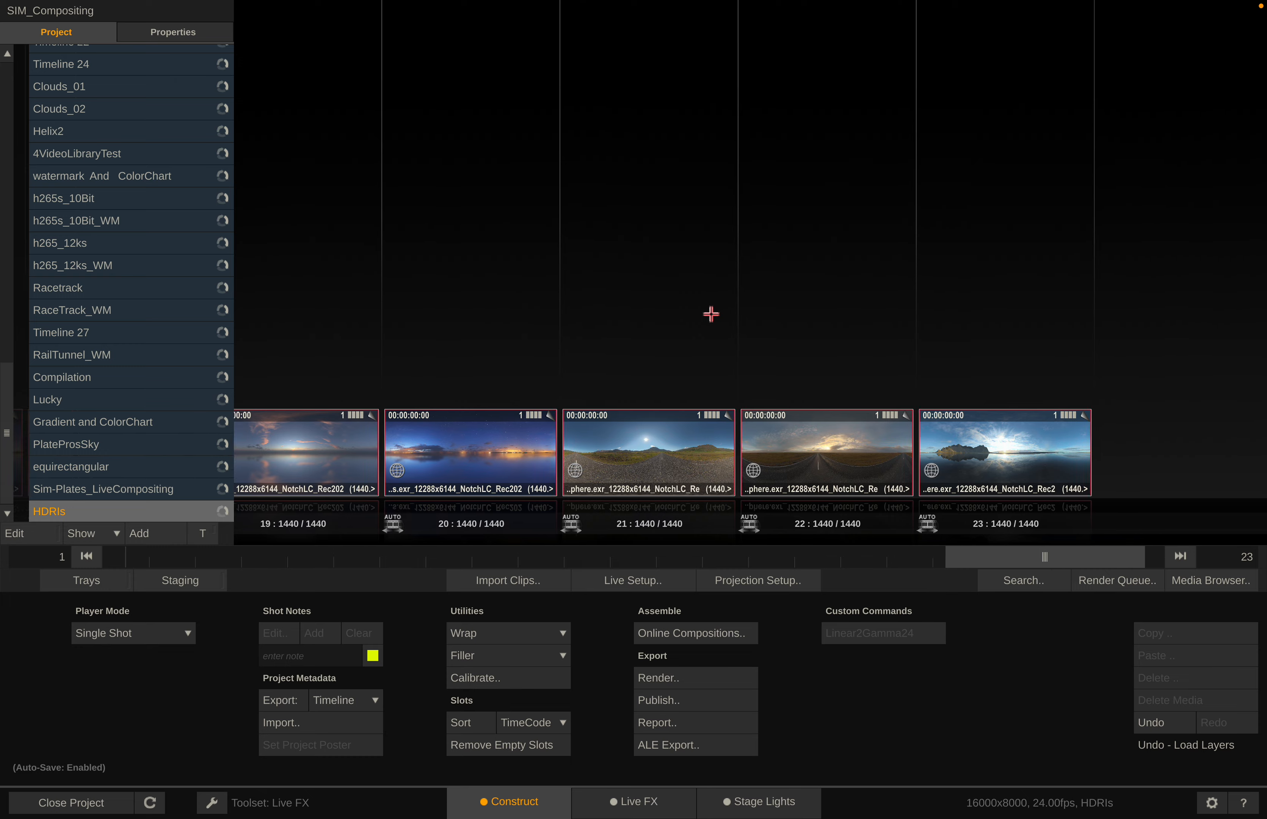
{"action": "left_click_drag", "start_coordinate": [878, 303], "coordinate": [1026, 325]}
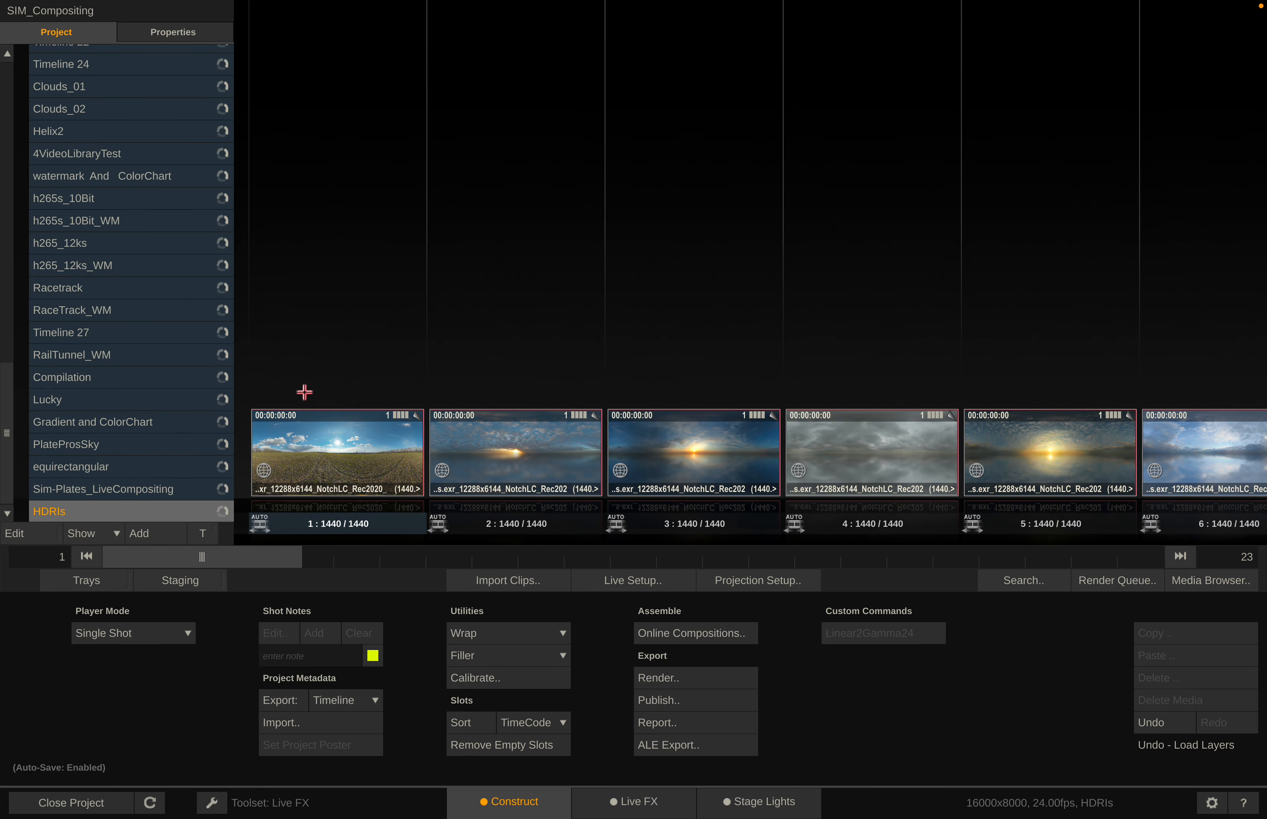
- In the Sim-Plates_LiveCompositing timeline, import the HDRSky001_12K sky clip as a version above the desert plate
{"action": "left_click", "coordinate": [74, 494]}
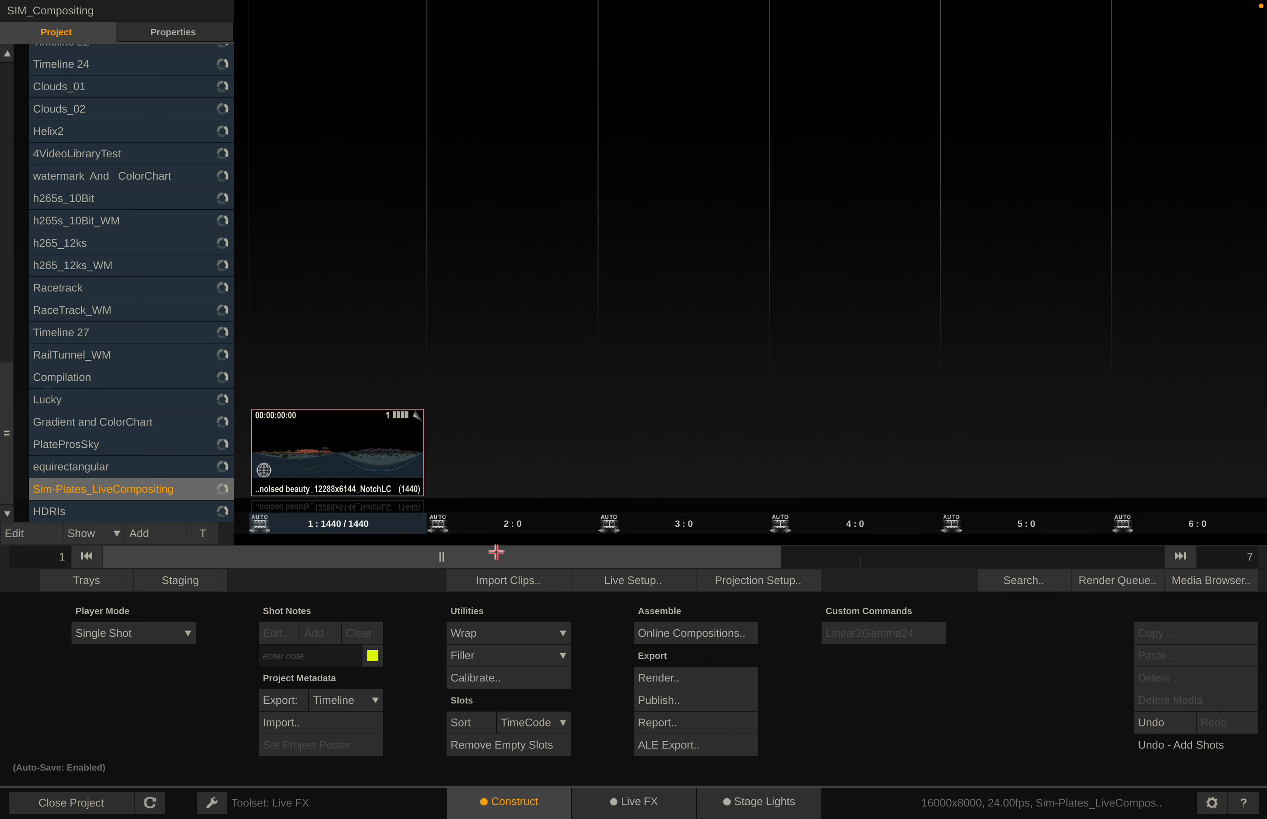
{"action": "left_click", "coordinate": [511, 579]}
{"action": "left_click", "coordinate": [348, 503]}
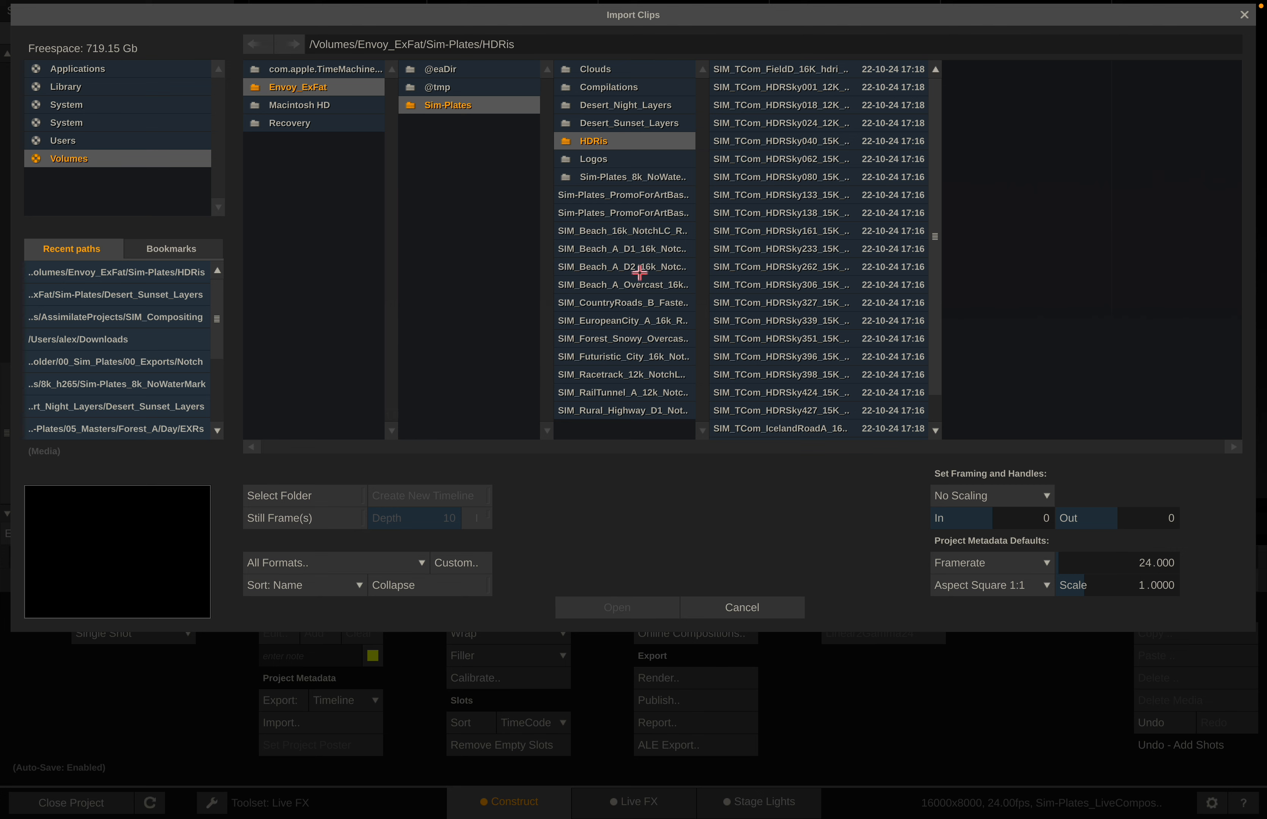
{"action": "left_click", "coordinate": [748, 79]}
{"action": "key", "text": "Up"}
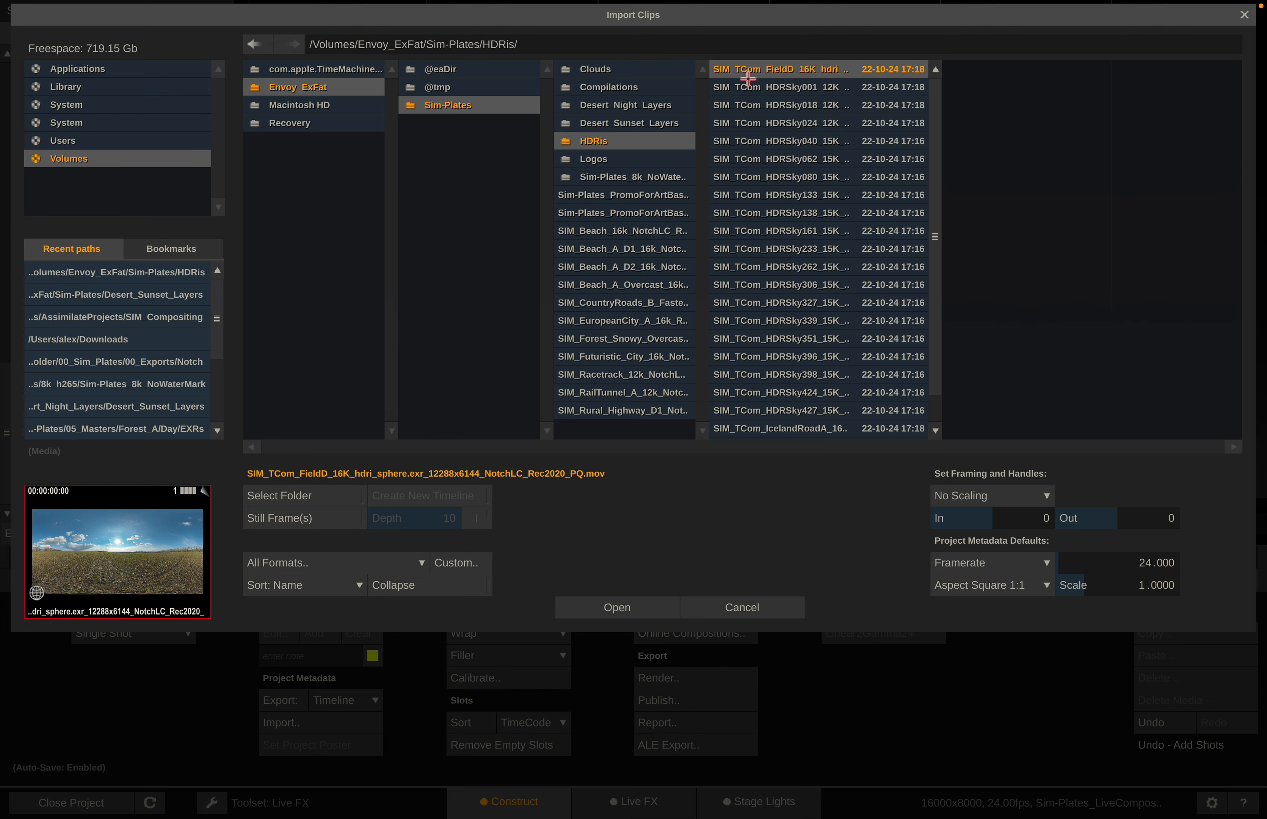
{"action": "key", "text": "Down"}
{"action": "key", "text": "Down"}
{"action": "key", "text": "Up"}
{"action": "key", "text": "Up"}
{"action": "key", "text": "Down"}
{"action": "key", "text": "Return"}
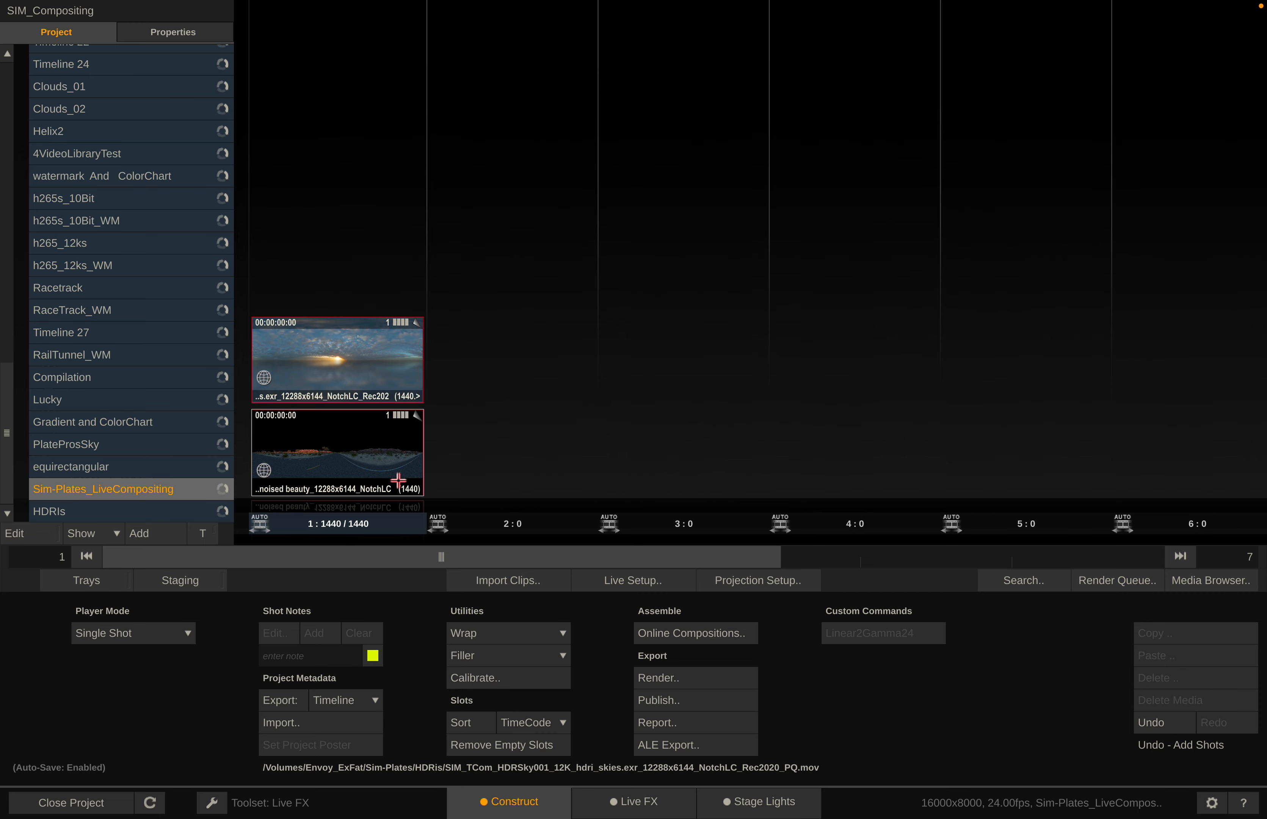
- Import the HDRSky018_12K sky clip and stack it above the HDRSky001 version in the first slot
{"action": "left_click", "coordinate": [475, 572]}
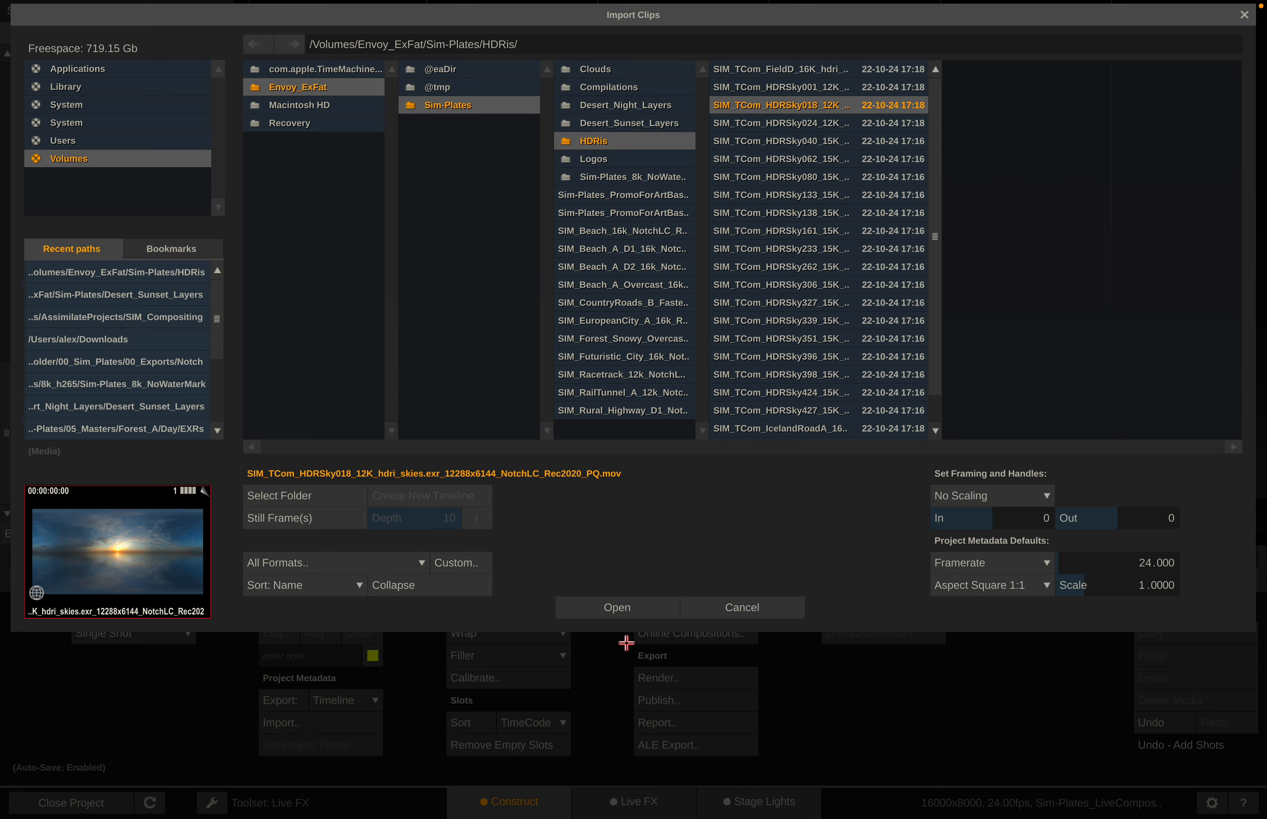
{"action": "left_click", "coordinate": [617, 613]}
{"action": "left_click", "coordinate": [365, 272]}
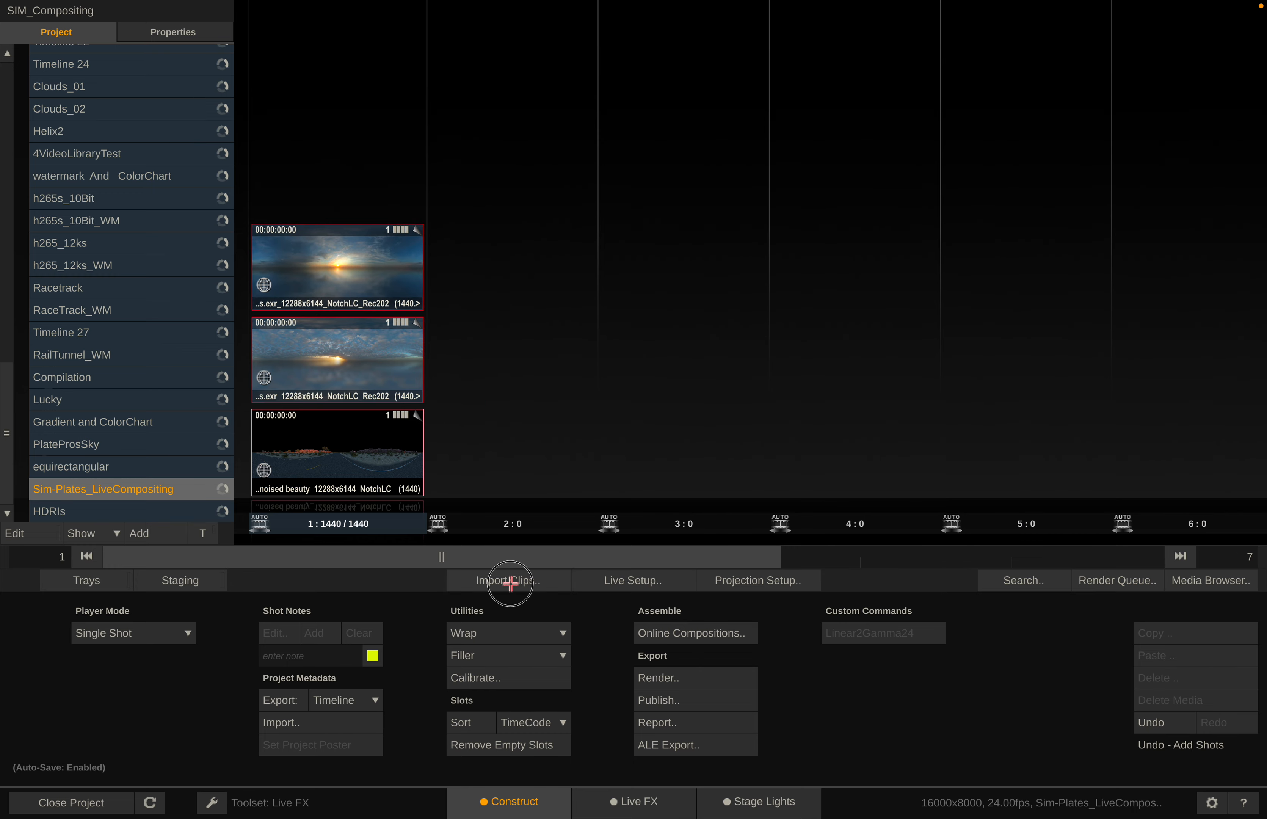
- Import a 15K HDRI sky clip with a low sun and streaked blue clouds on top of the first slot's stack
{"action": "left_click", "coordinate": [509, 580]}
{"action": "key", "text": "Down"}
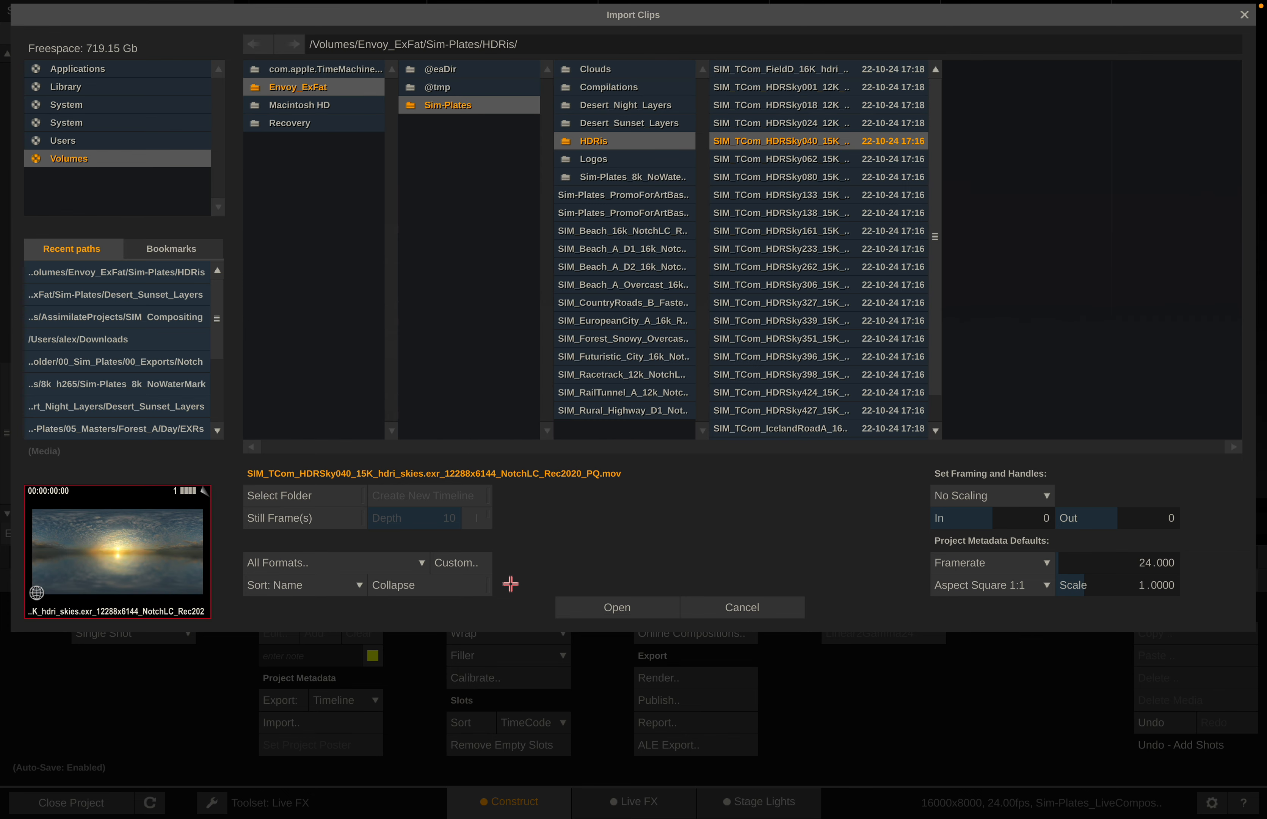
{"action": "key", "text": "Down"}
{"action": "key", "text": "Down"}
{"action": "key", "text": "Down"}
{"action": "key", "text": "Down"}
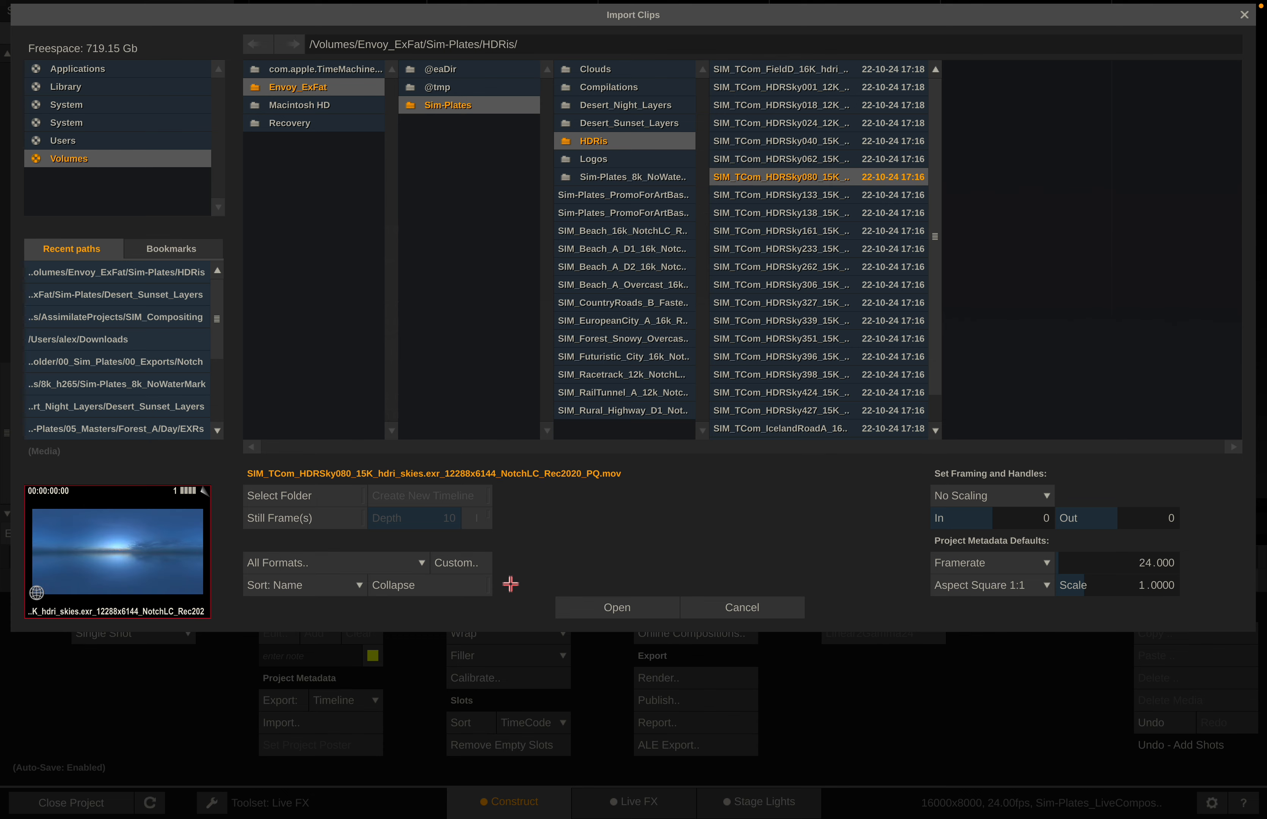
{"action": "key", "text": "Down"}
{"action": "key", "text": "Down"}
{"action": "key", "text": "Down"}
{"action": "key", "text": "Down"}
{"action": "key", "text": "Up"}
{"action": "key", "text": "Up"}
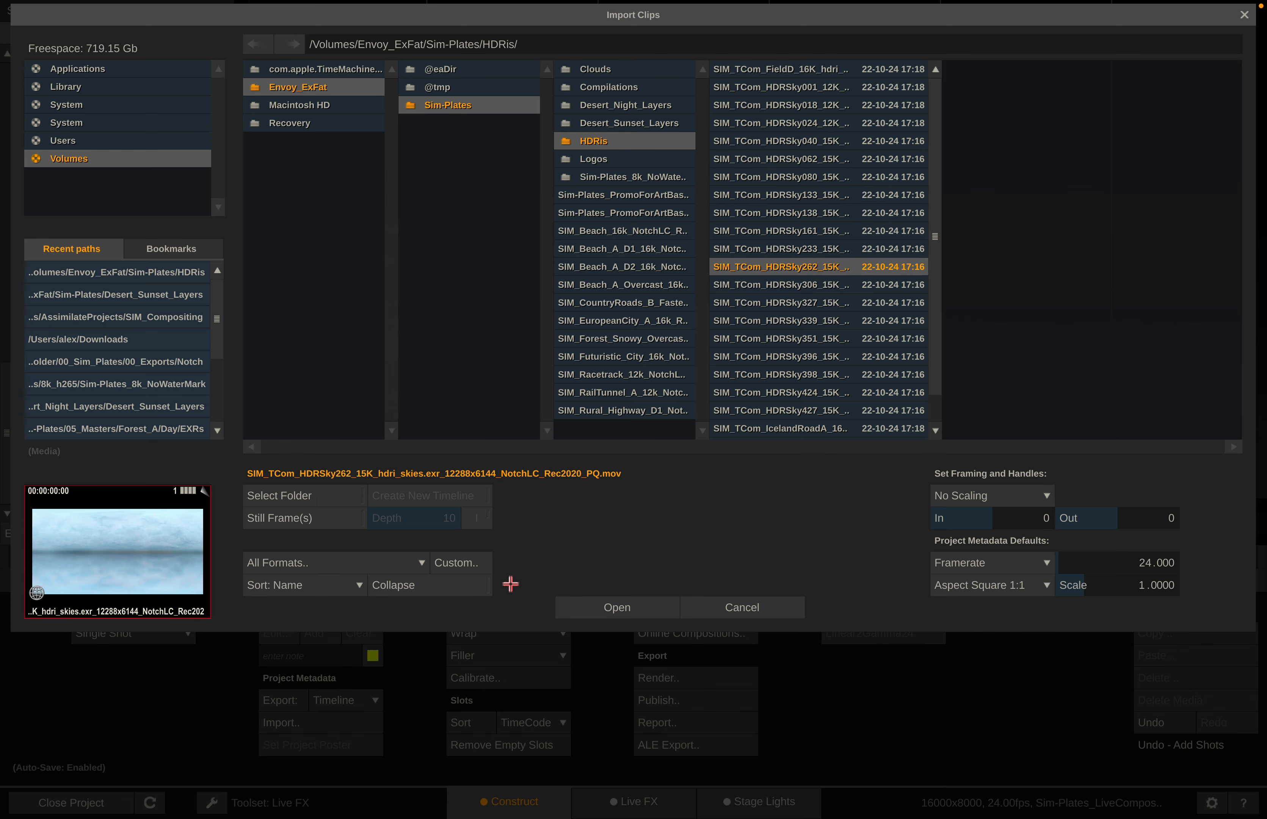
{"action": "key", "text": "Return"}
{"action": "left_click", "coordinate": [365, 159]}
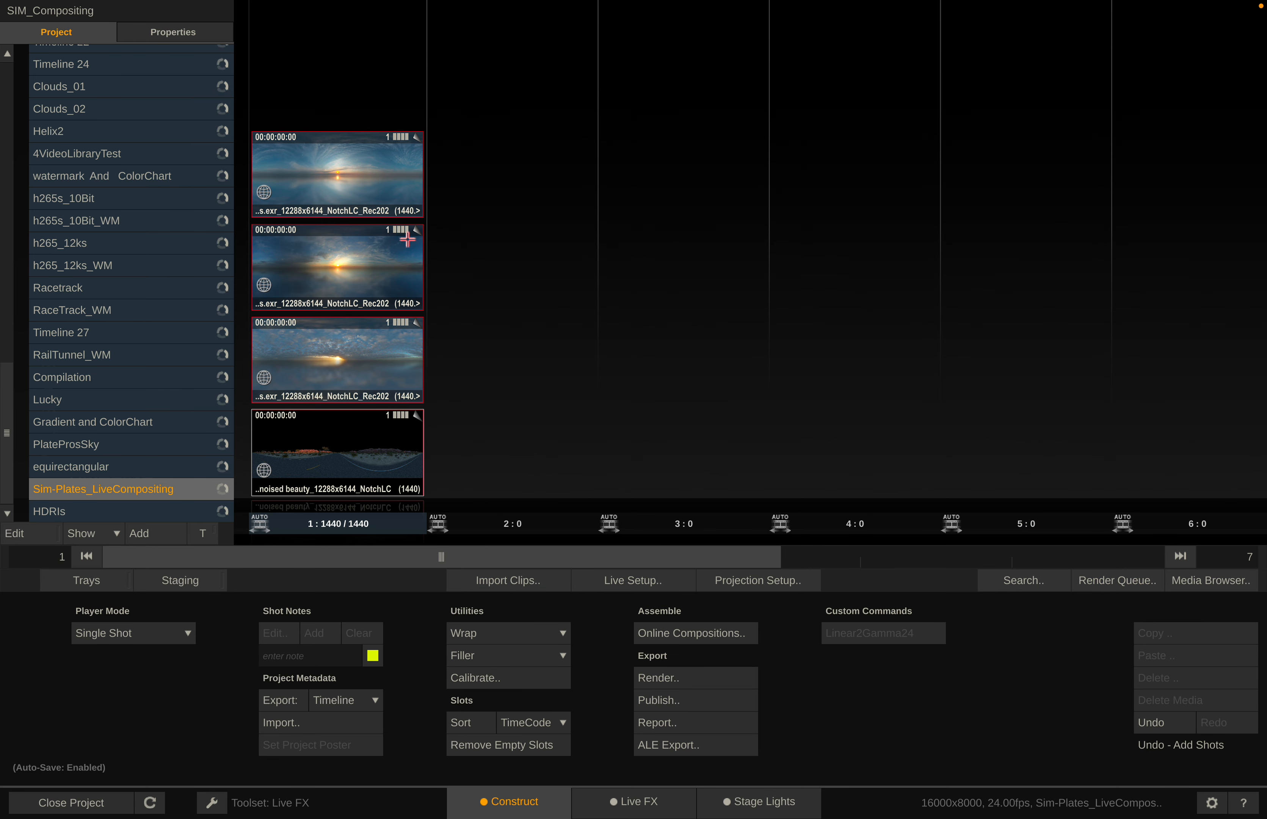
- Import the HDRSky424_15K sky clip and place it as the topmost version in the first slot
{"action": "left_click", "coordinate": [490, 581]}
{"action": "key", "text": "Down"}
{"action": "key", "text": "Down"}
{"action": "key", "text": "Down"}
{"action": "key", "text": "Down"}
{"action": "key", "text": "Down"}
{"action": "key", "text": "Down"}
{"action": "key", "text": "Down"}
{"action": "key", "text": "Down"}
{"action": "key", "text": "Down"}
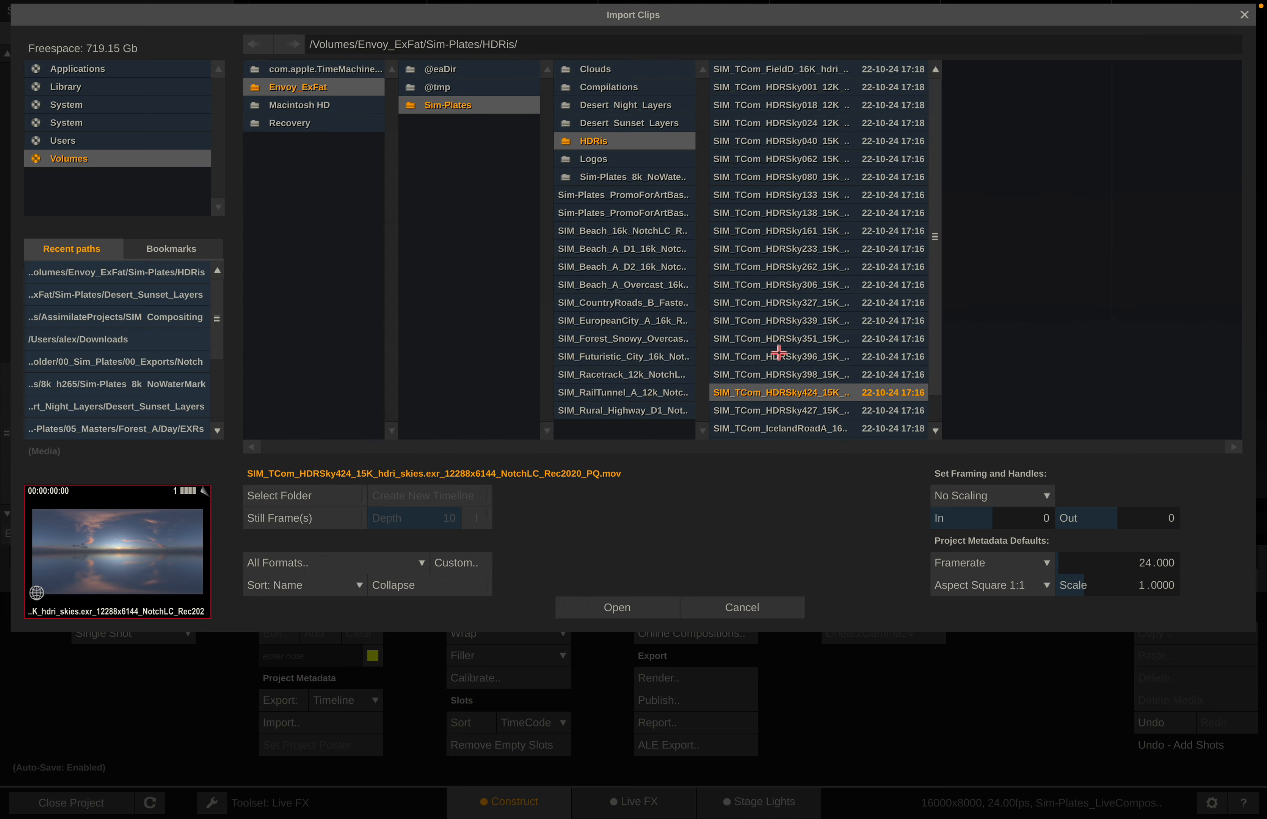
{"action": "key", "text": "Return"}
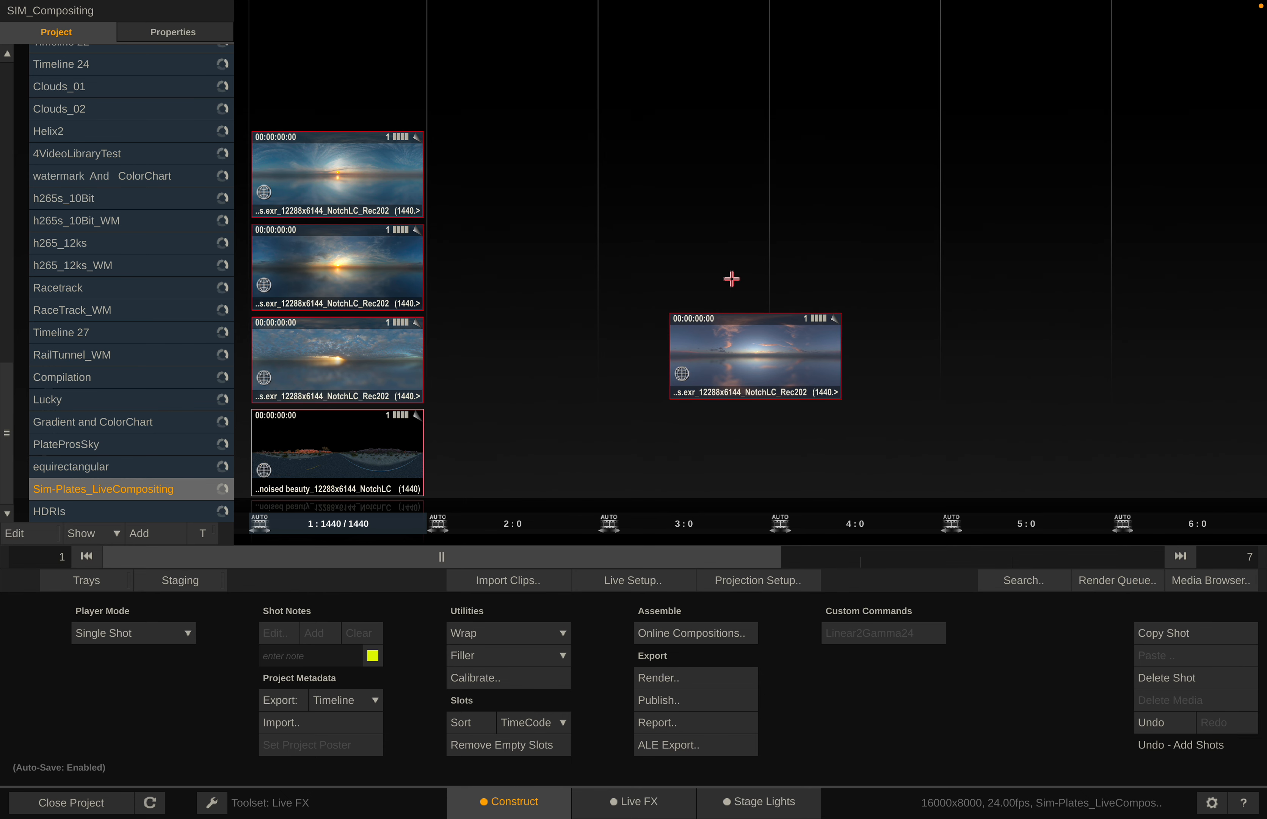
{"action": "left_click", "coordinate": [354, 52]}
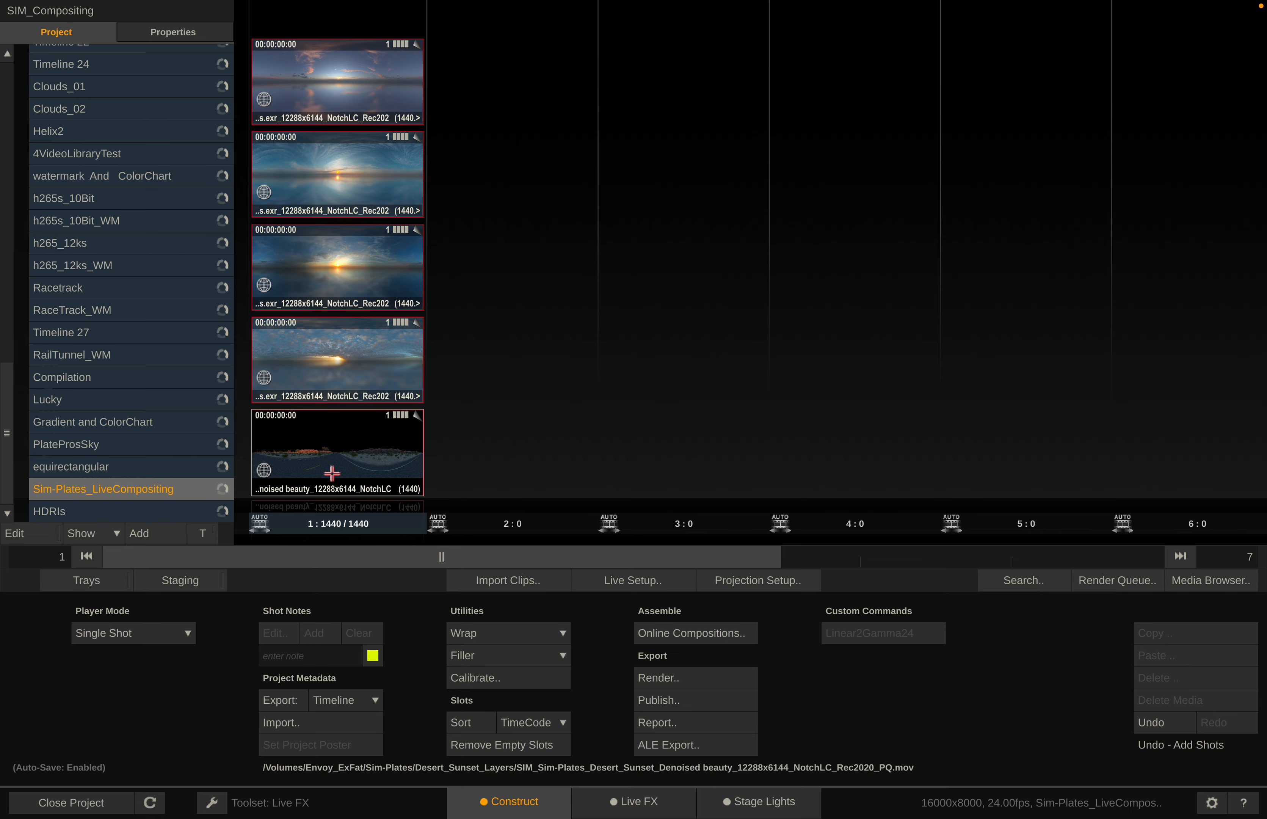
- Match the timeline resolution to the desert plate at 12288x6144 and insert a Black filler at the base of the version stack
{"action": "left_click_drag", "start_coordinate": [328, 450], "coordinate": [961, 807]}
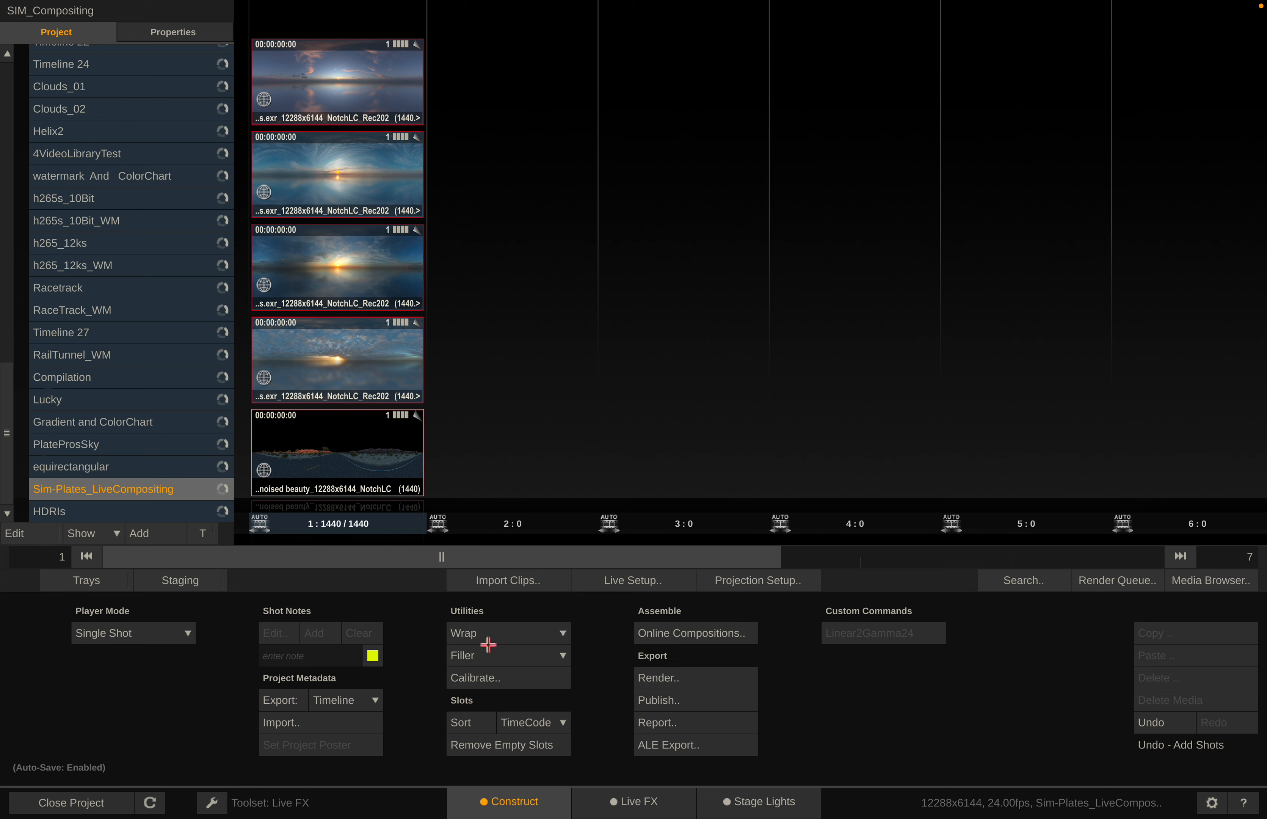
{"action": "left_click", "coordinate": [480, 654]}
{"action": "left_click_drag", "start_coordinate": [481, 582], "coordinate": [326, 490]}
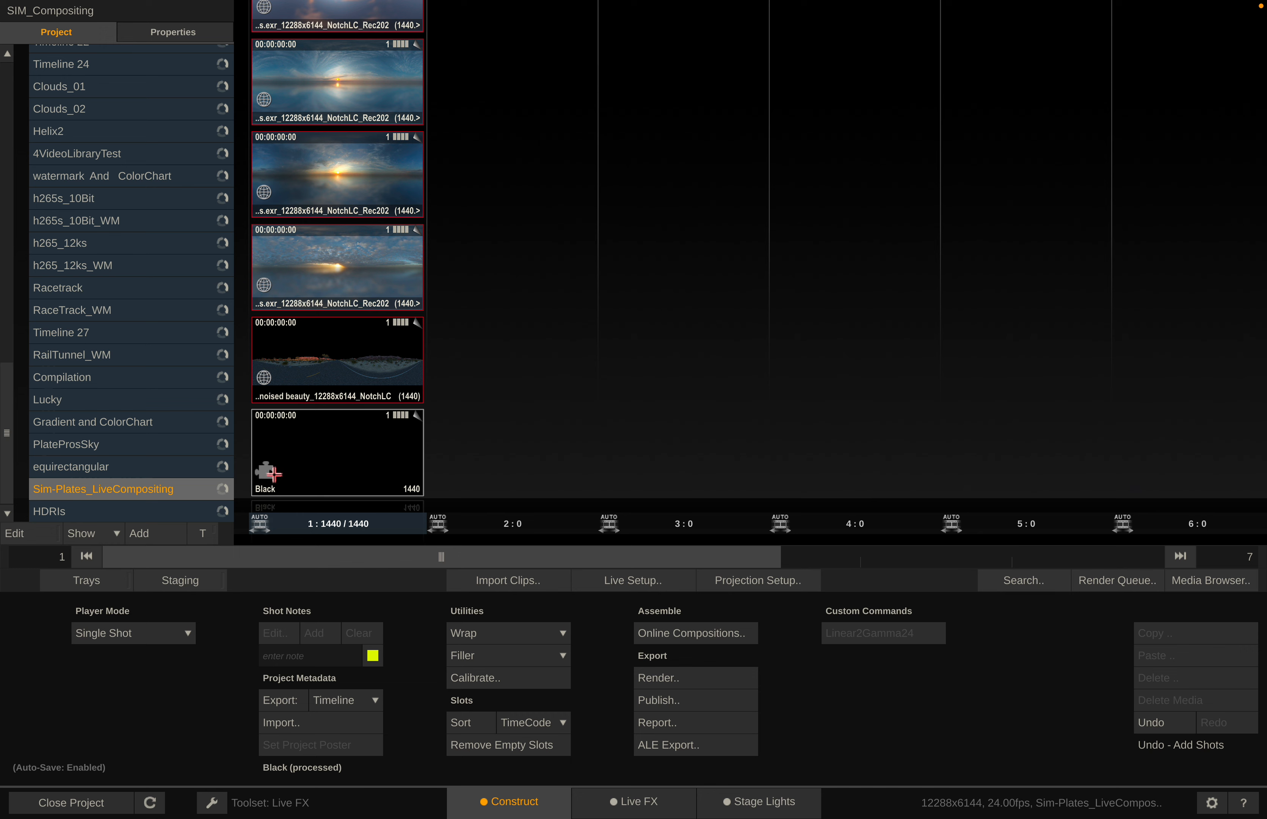
- Rename the Black filler shot to DesertSunset
{"action": "double_click", "coordinate": [273, 474]}
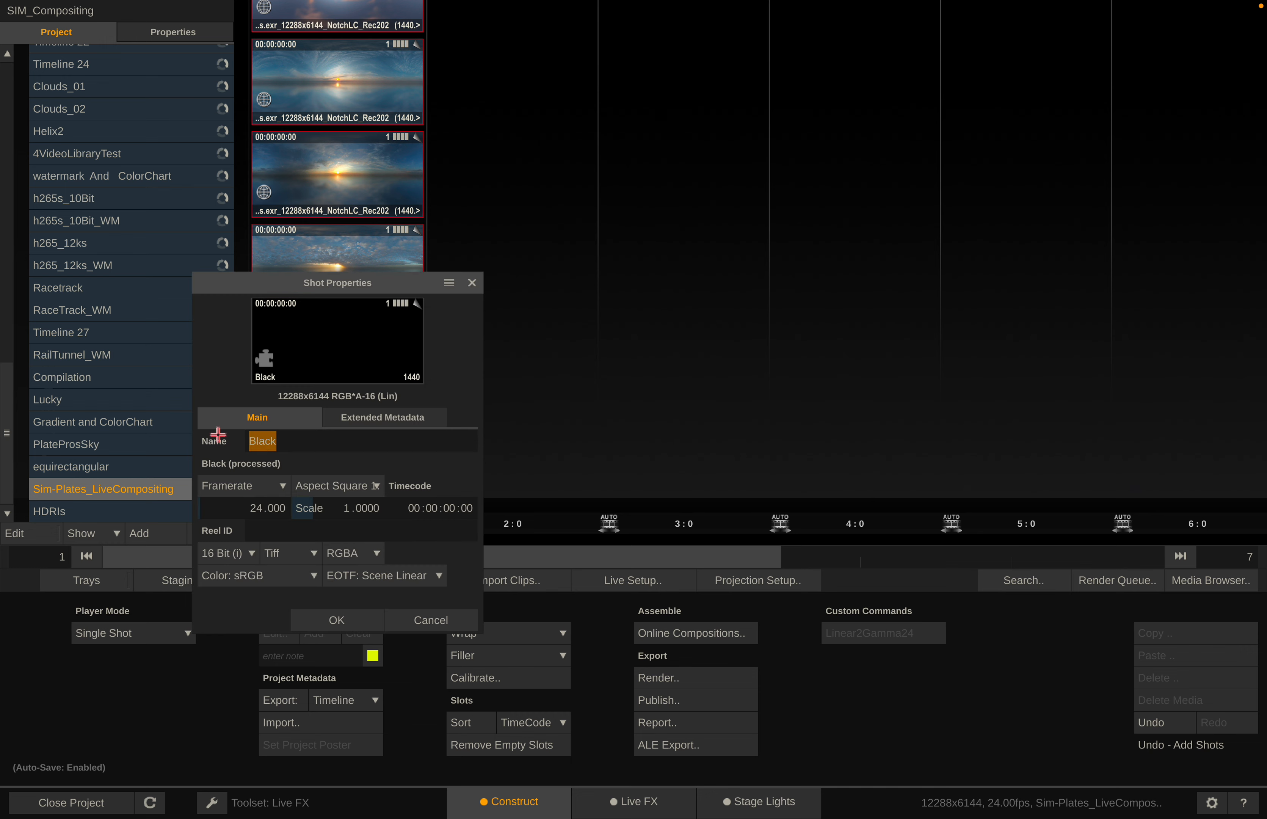
{"action": "type", "text": "DesertSunset"}
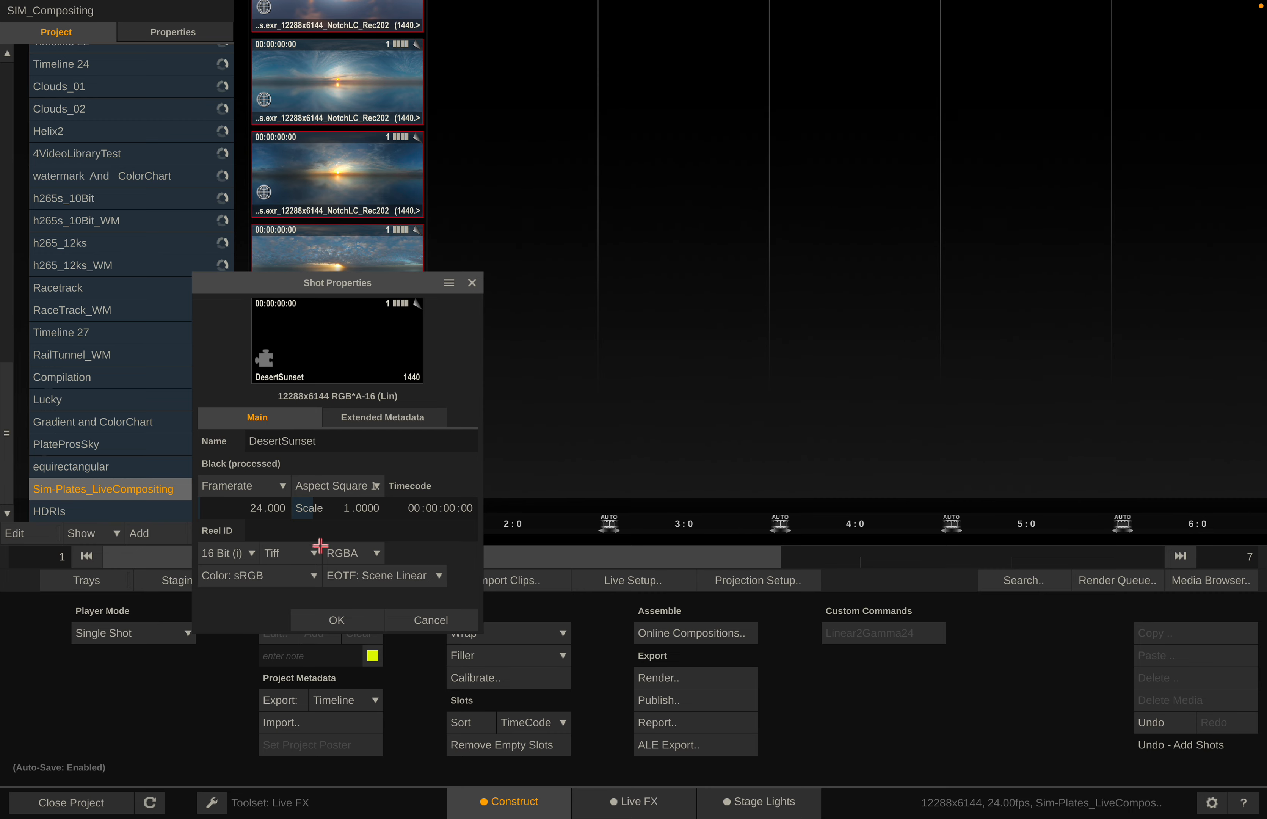
{"action": "left_click", "coordinate": [332, 620]}
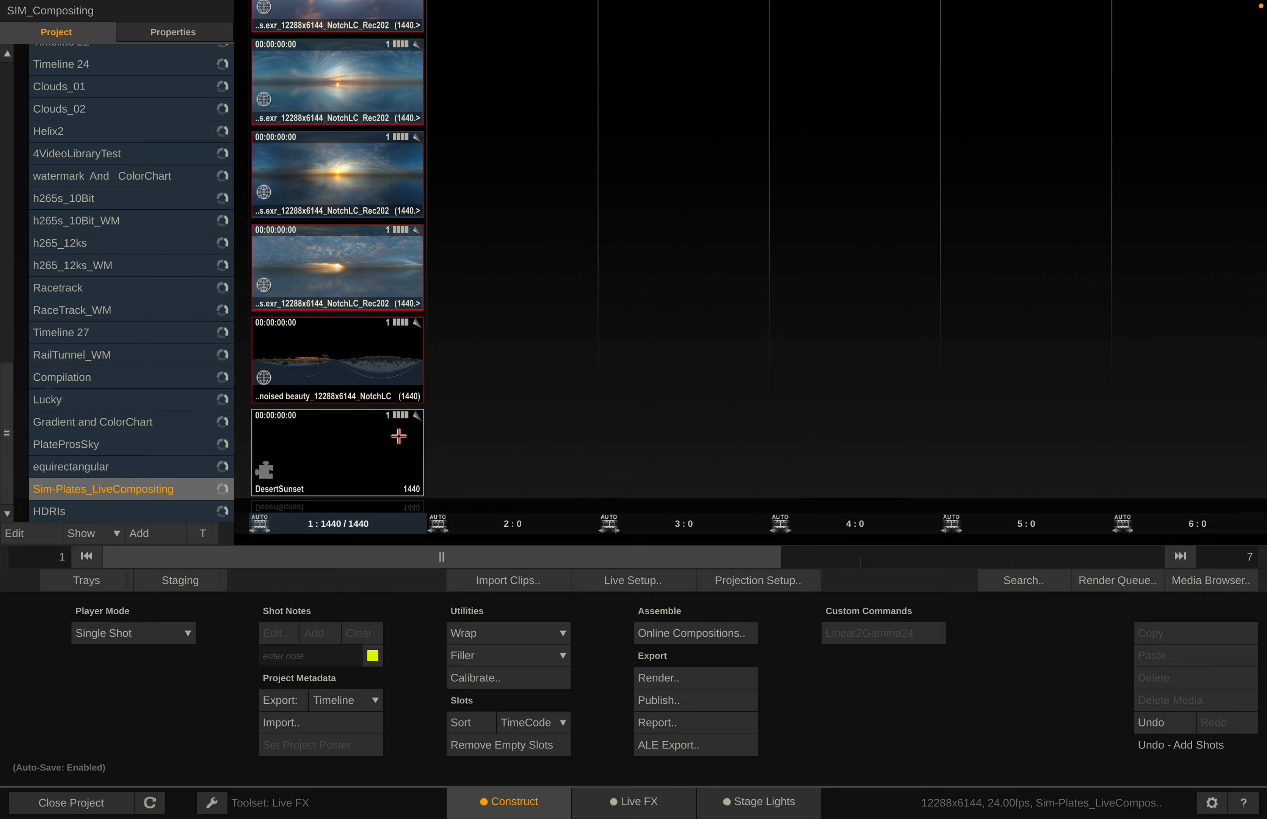
- Open the DesertSunset shot in the Live FX player and widen the versions panel
{"action": "double_click", "coordinate": [339, 464]}
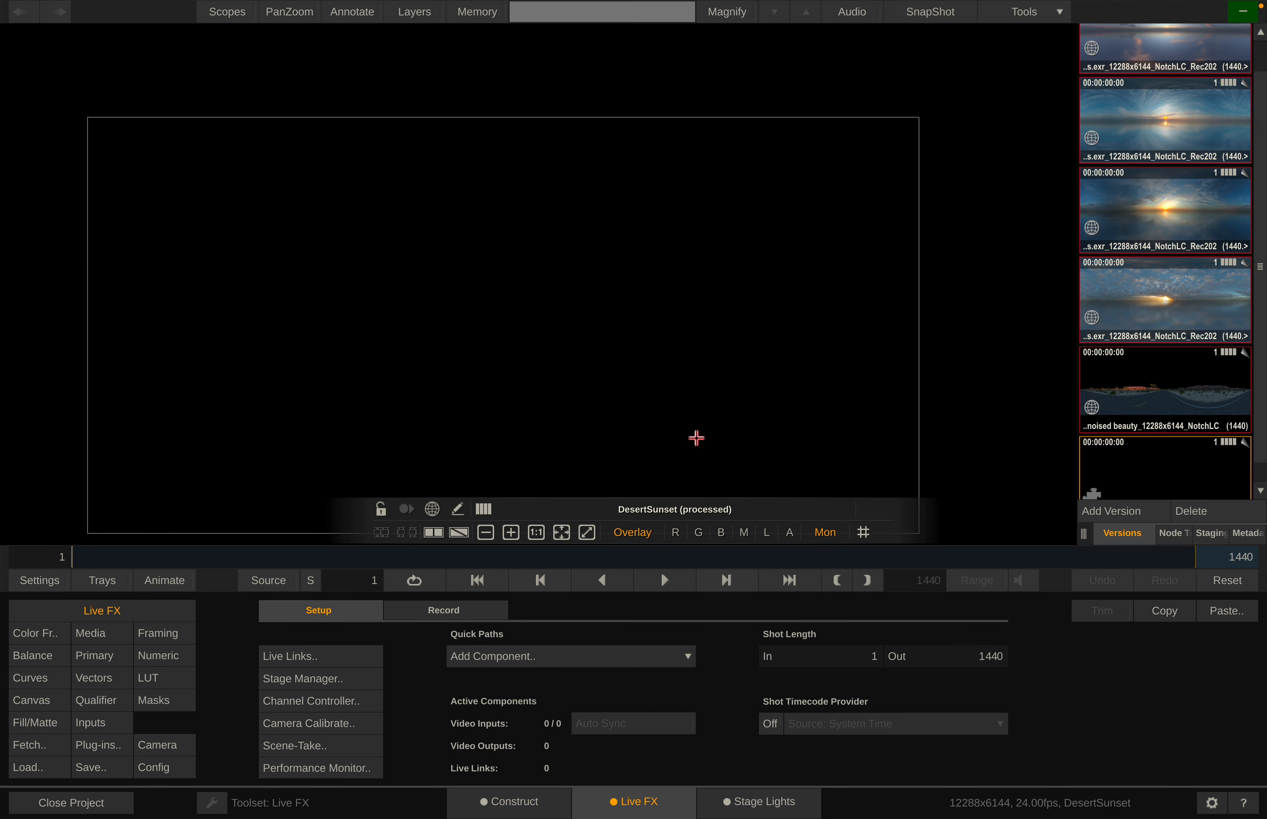
{"action": "left_click_drag", "start_coordinate": [617, 234], "coordinate": [665, 182]}
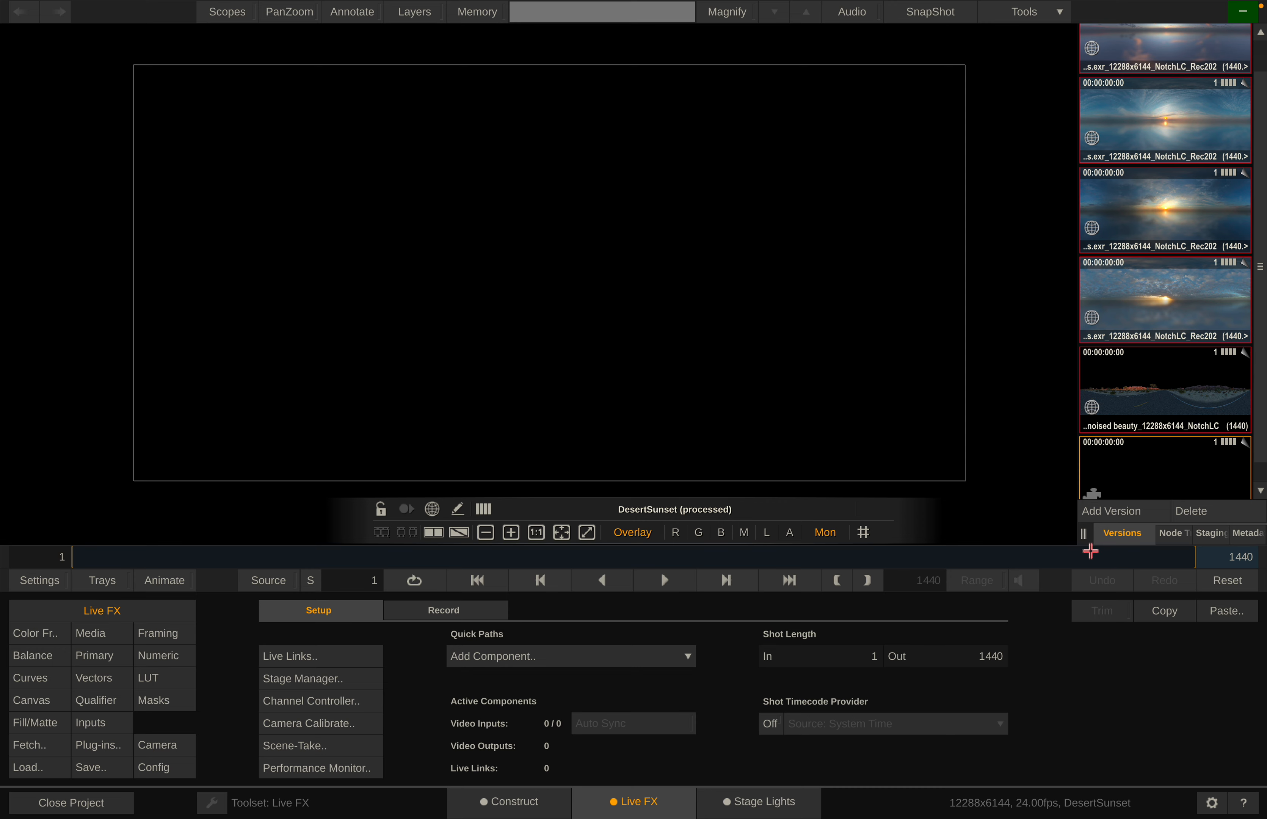
{"action": "left_click", "coordinate": [1086, 536]}
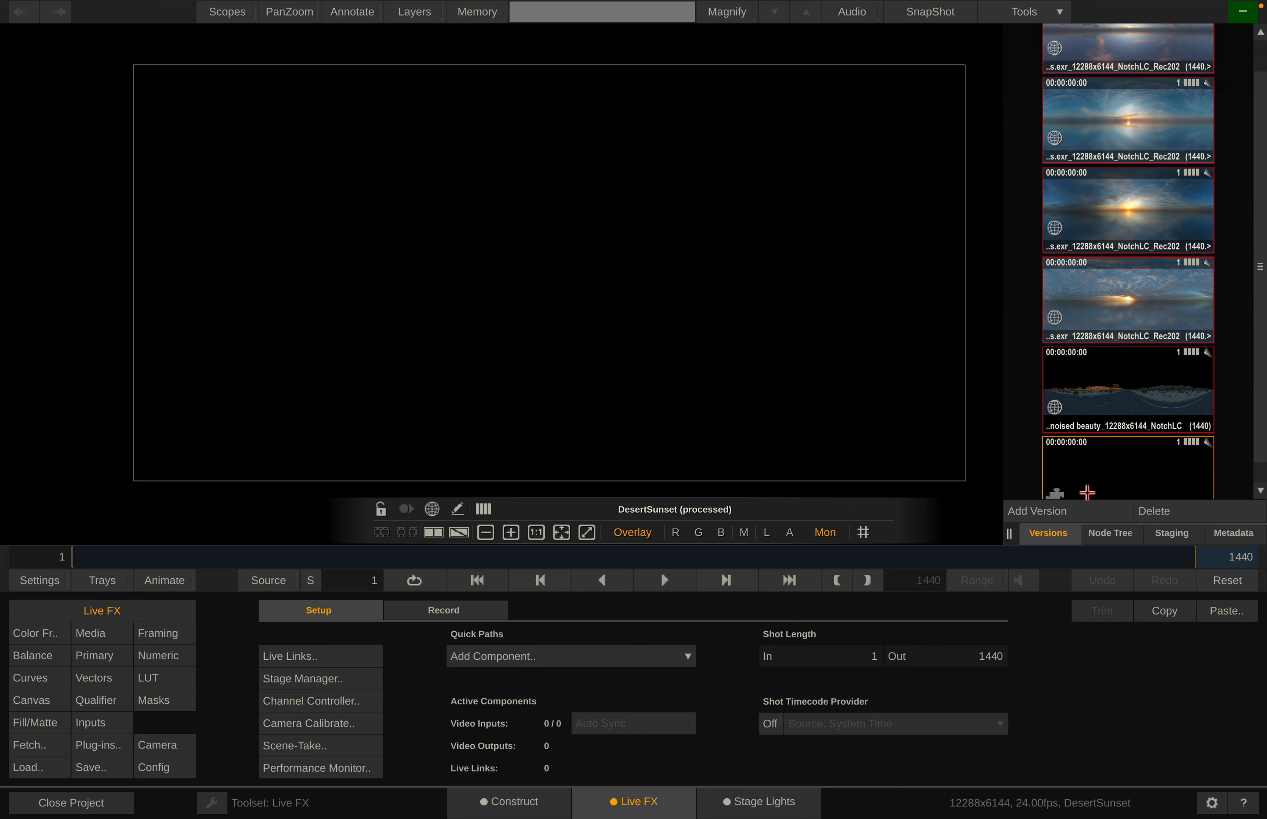
- Add the desert plate to the DesertSunset shot as a layer, followed by the HDRSky001 sky clip as a second layer
{"action": "left_click_drag", "start_coordinate": [1121, 378], "coordinate": [113, 122]}
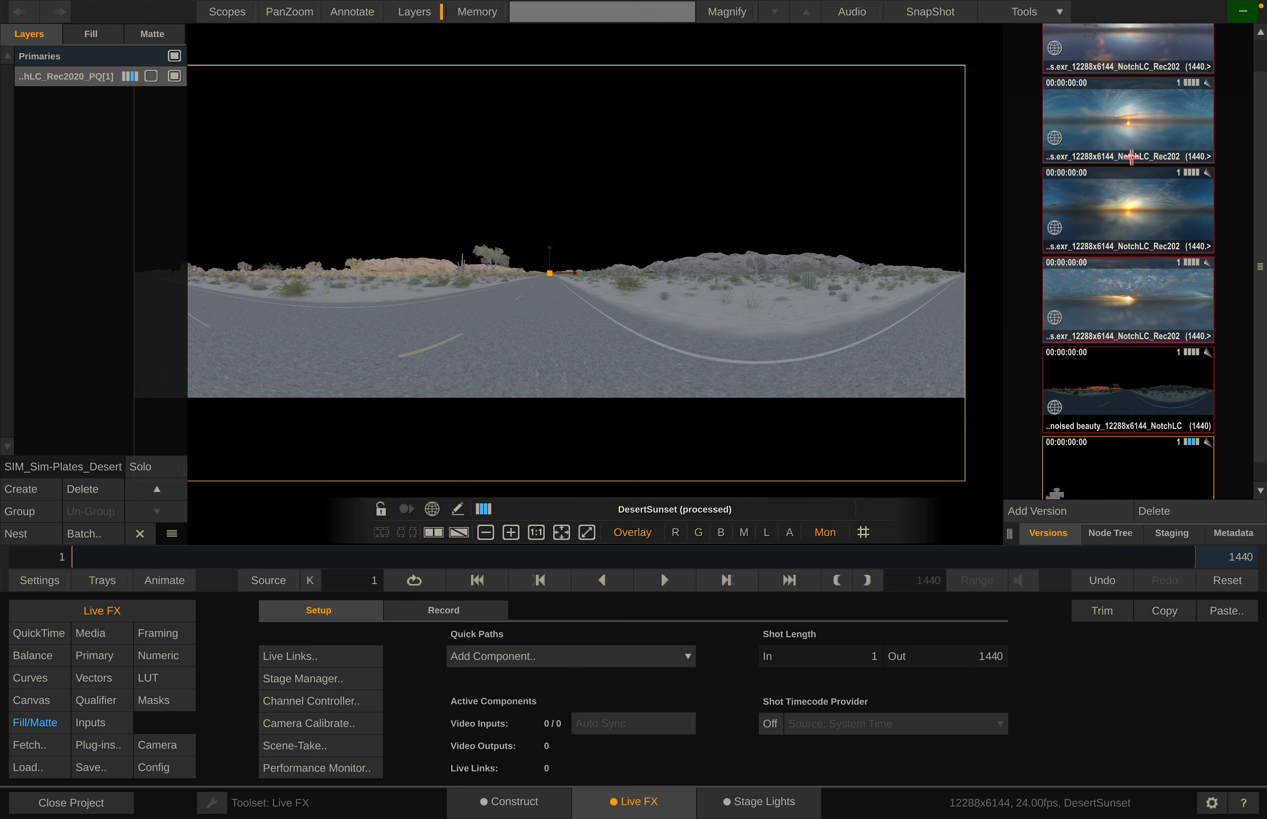
{"action": "left_click_drag", "start_coordinate": [1127, 295], "coordinate": [133, 75]}
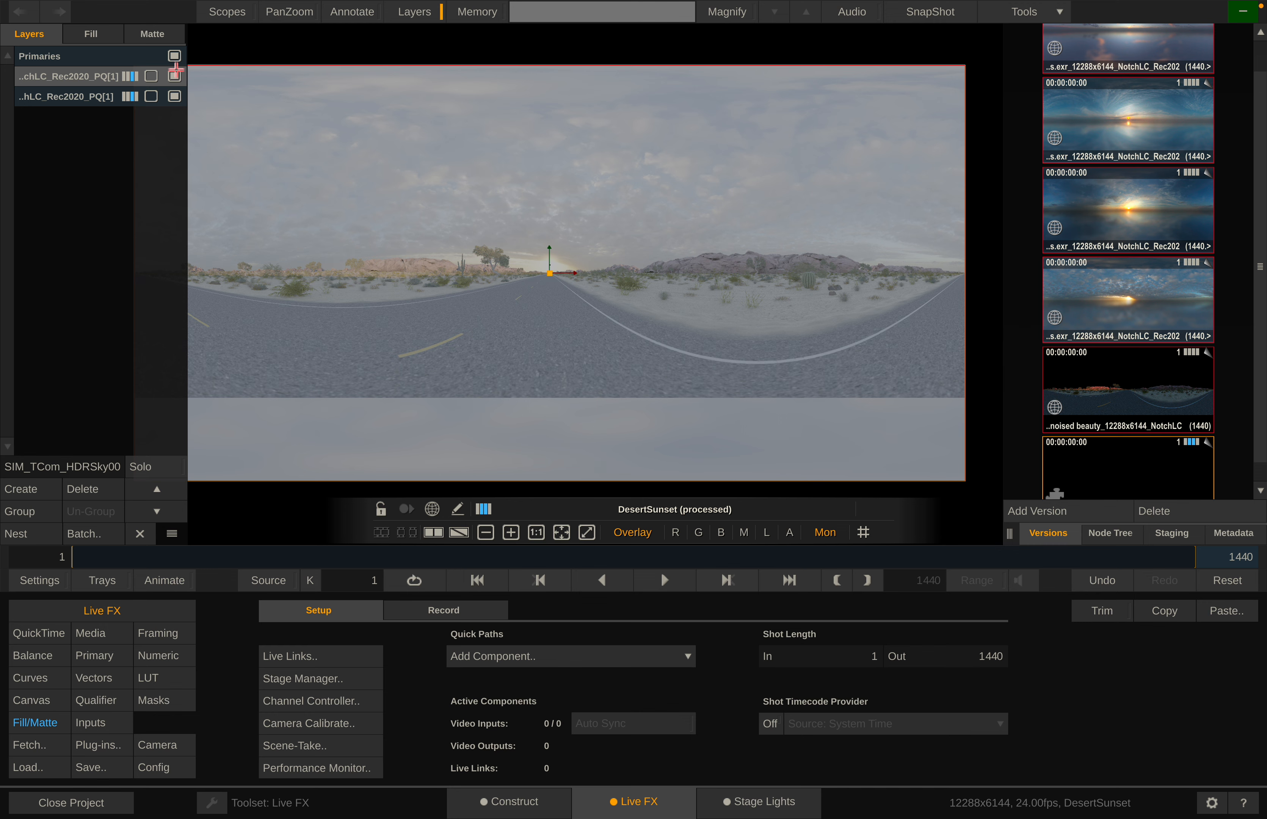
- Add the HDRSky018, HDRSky233 and HDRSky424 sky clips as further layers of the DesertSunset shot
{"action": "left_click", "coordinate": [176, 71]}
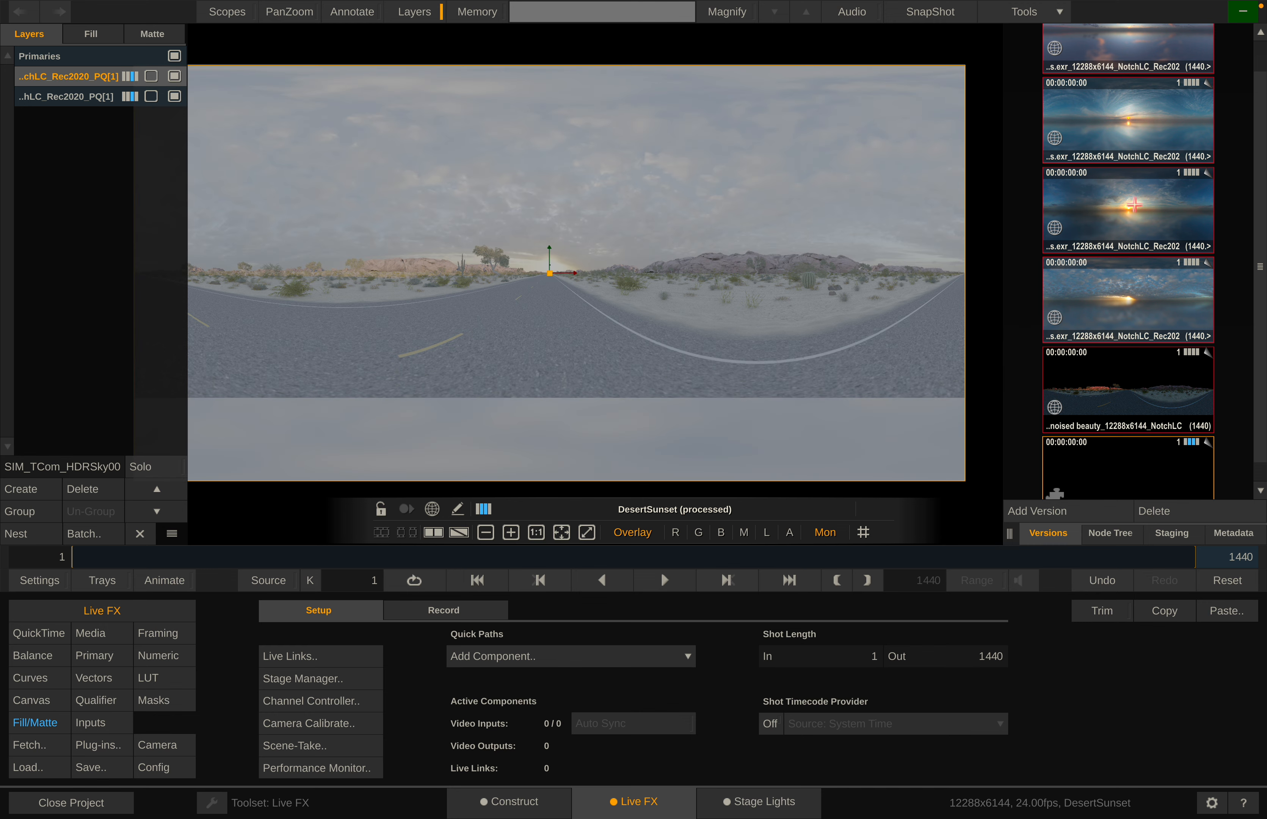
{"action": "left_click_drag", "start_coordinate": [1133, 204], "coordinate": [136, 76]}
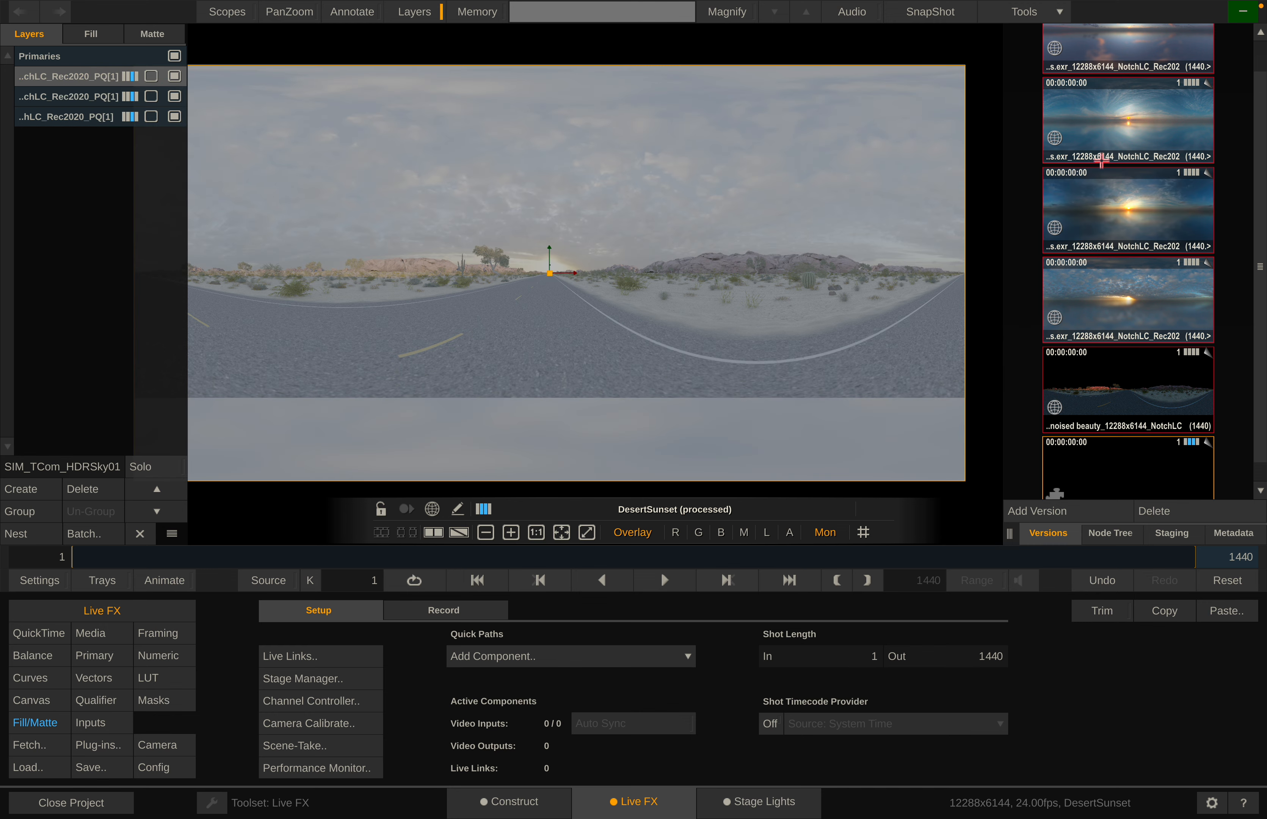
{"action": "left_click_drag", "start_coordinate": [1100, 160], "coordinate": [122, 116]}
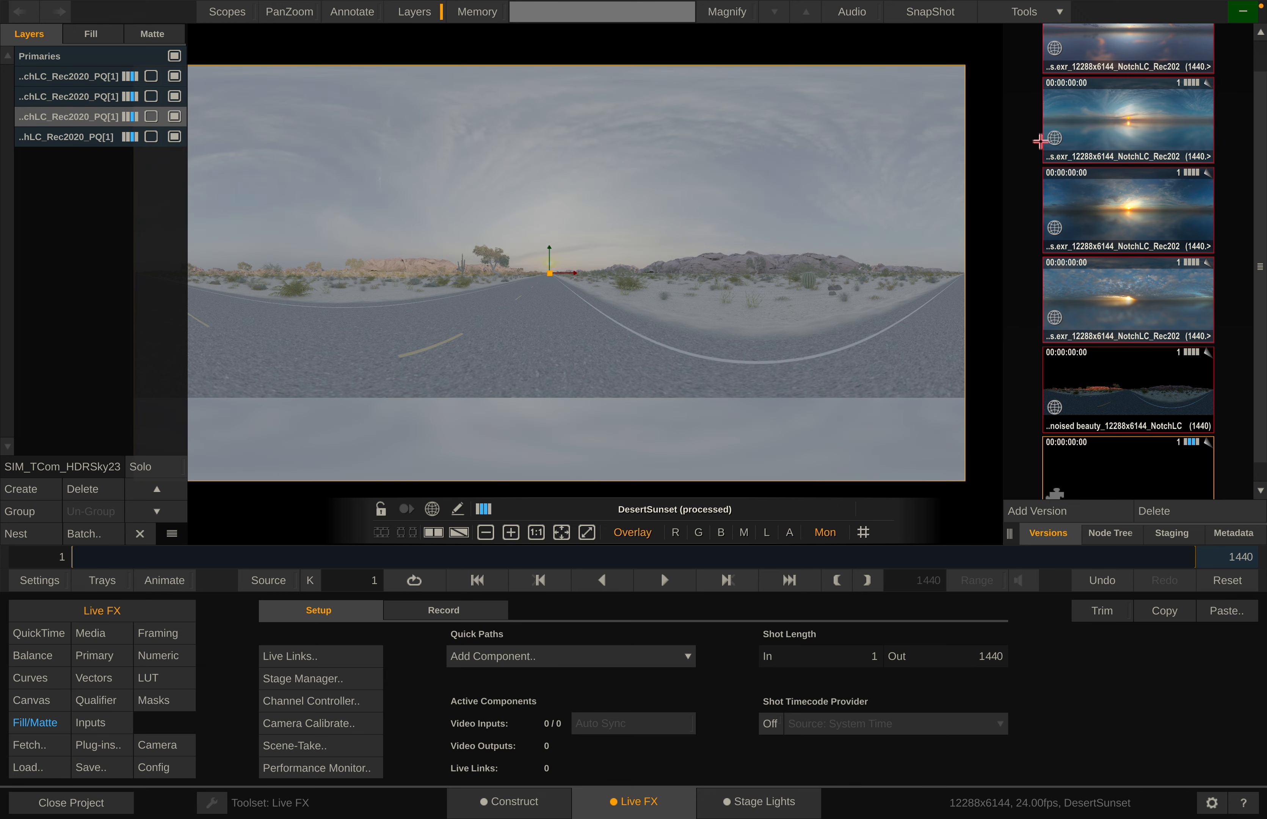
{"action": "left_click_drag", "start_coordinate": [1132, 60], "coordinate": [102, 119]}
{"action": "left_click_drag", "start_coordinate": [1261, 318], "coordinate": [1247, 374]}
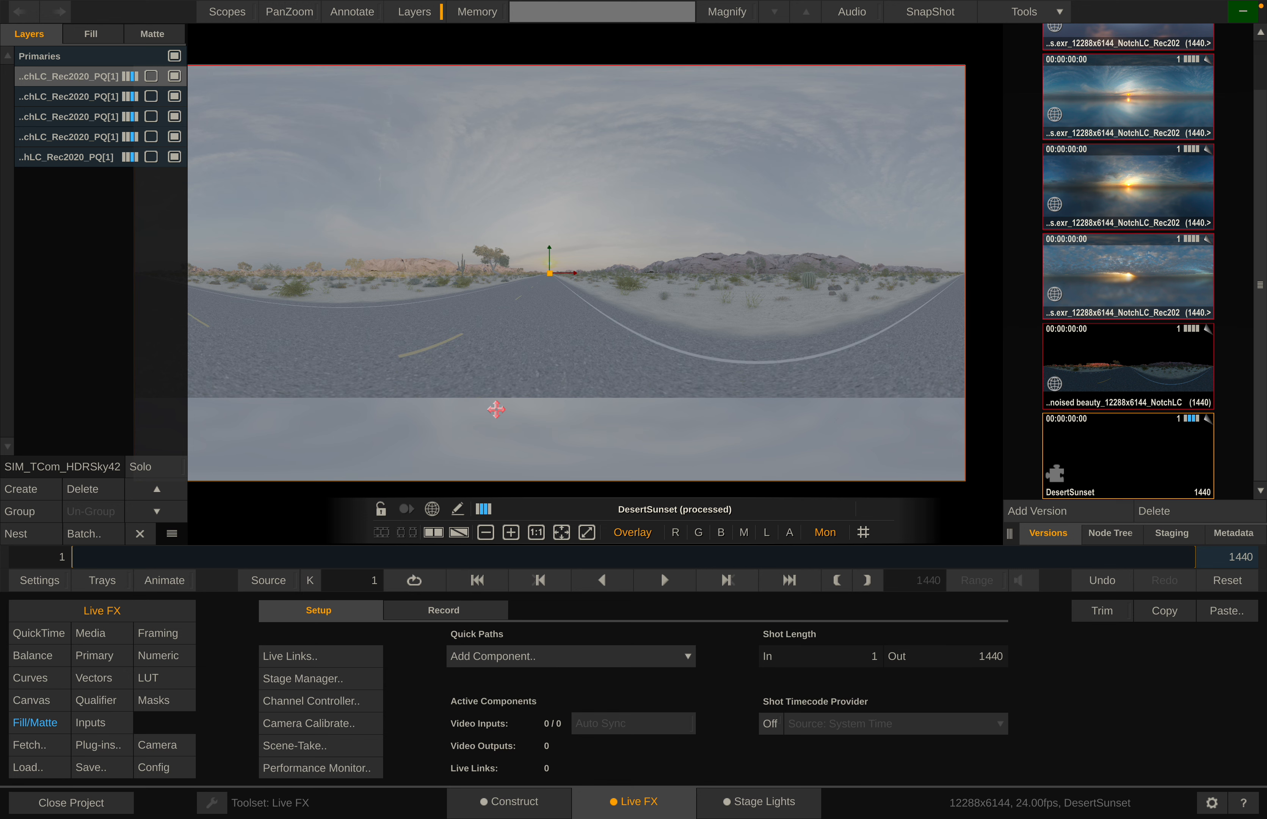
{"action": "left_click_drag", "start_coordinate": [543, 310], "coordinate": [595, 326]}
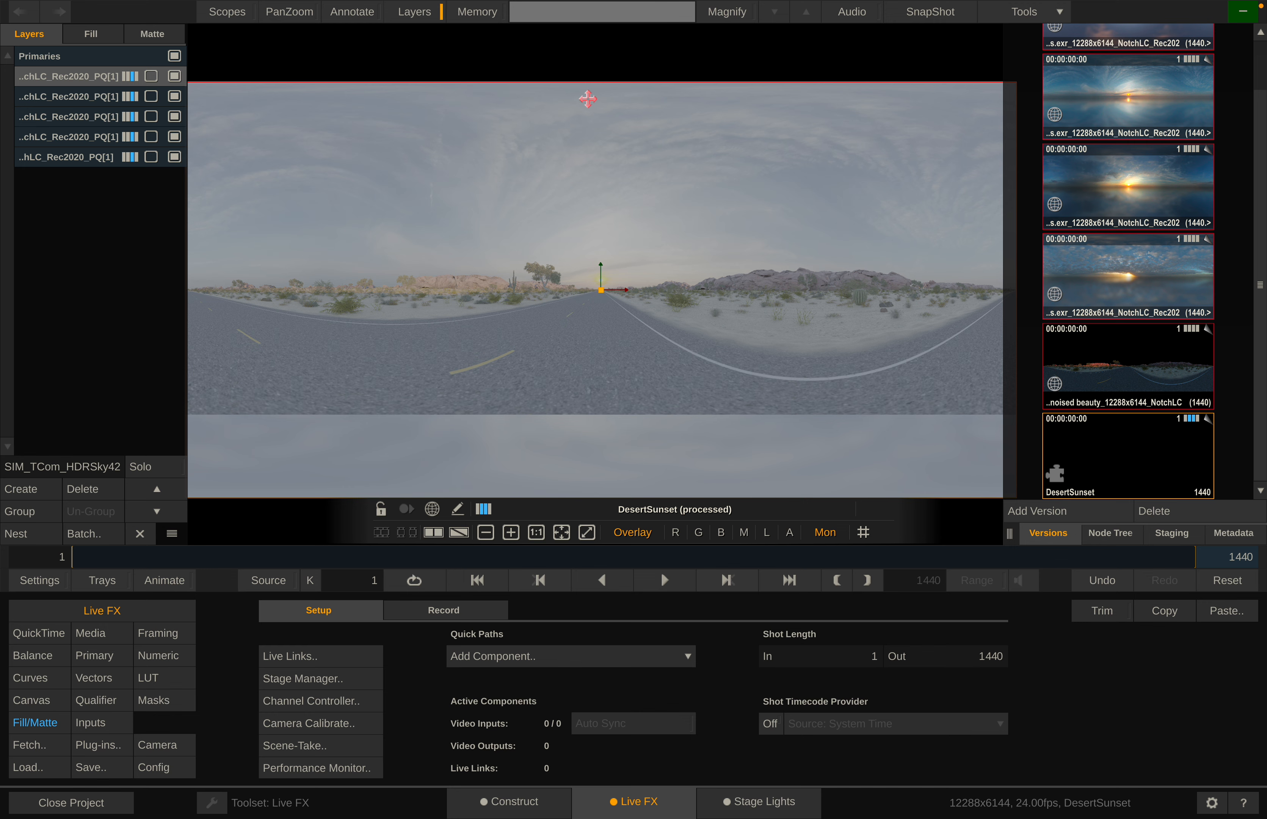
- Close the project, turn off Enable Extended Dynamic Range for UI in the system settings and accept the change
{"action": "left_click", "coordinate": [80, 800]}
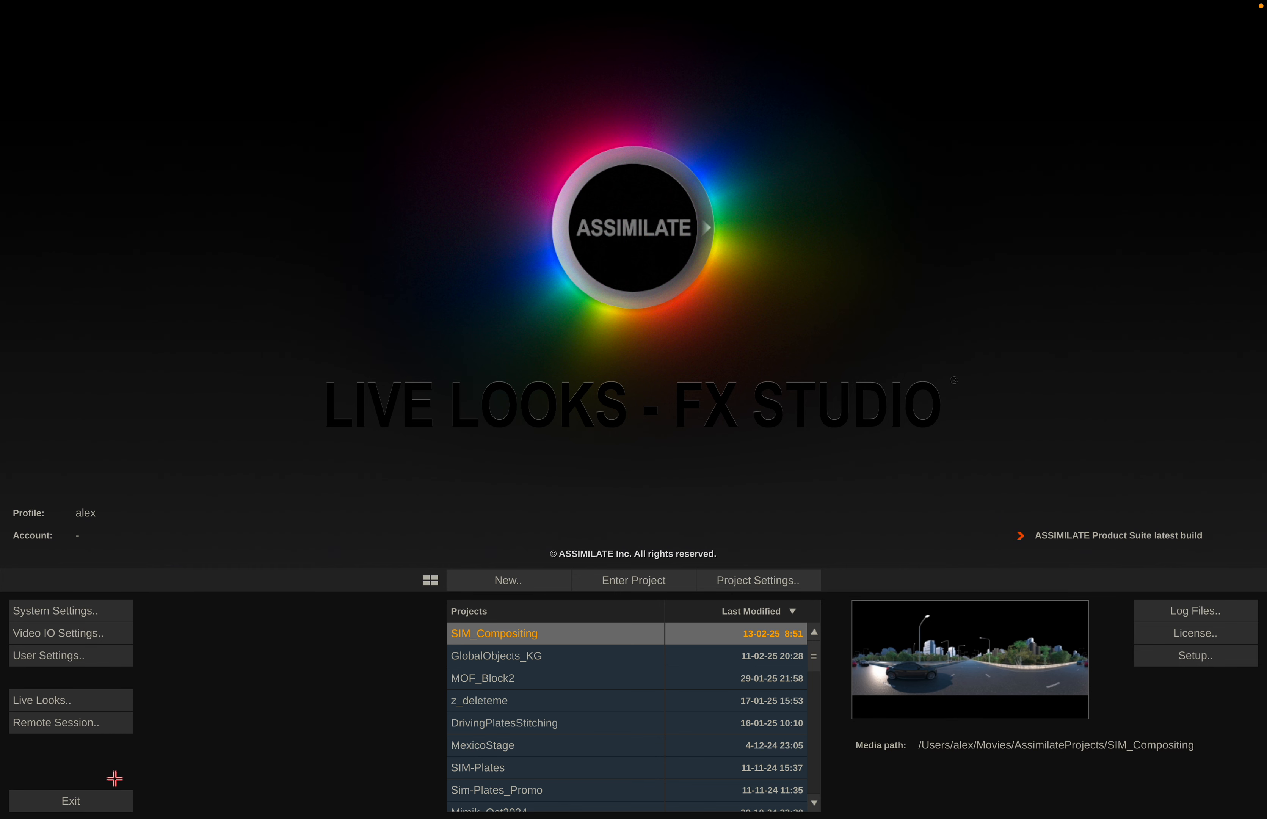
{"action": "left_click", "coordinate": [73, 616]}
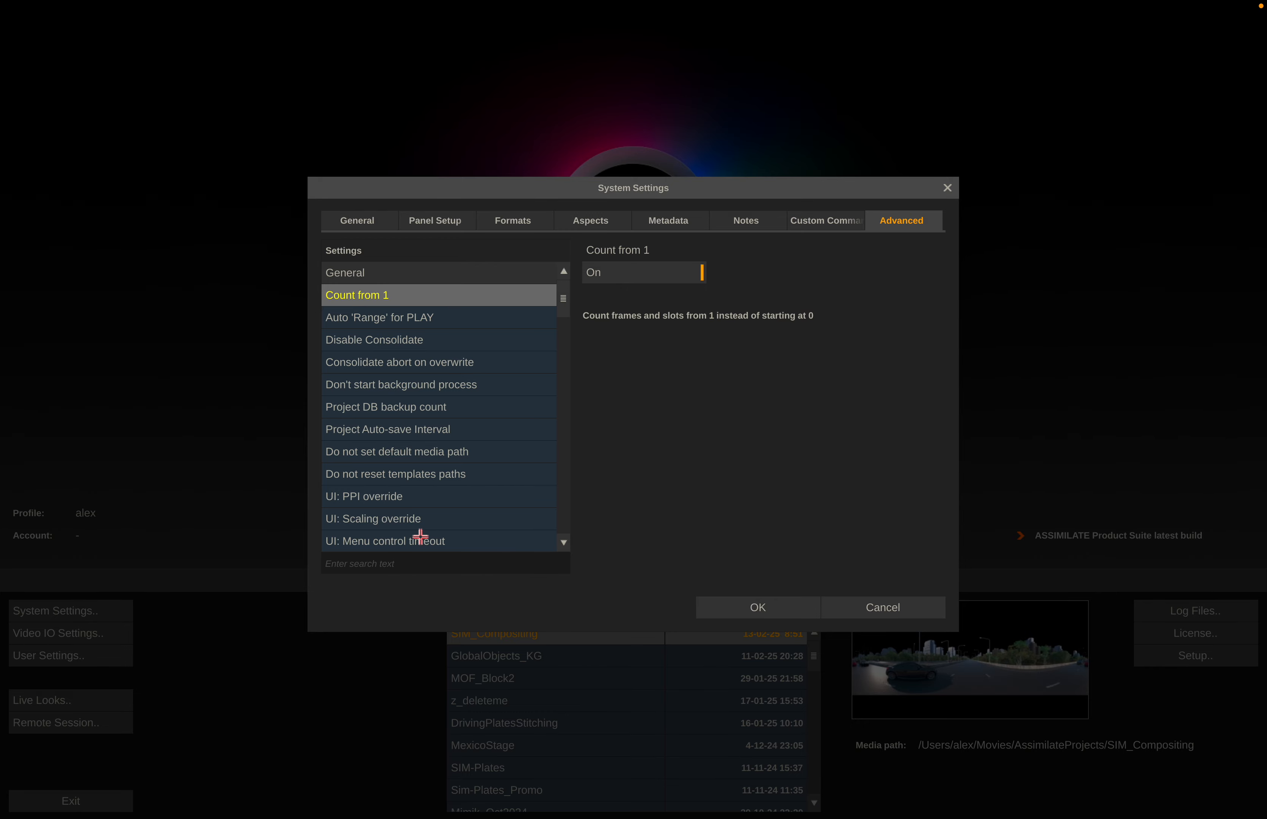
{"action": "left_click", "coordinate": [405, 559]}
{"action": "type", "text": "hdr"}
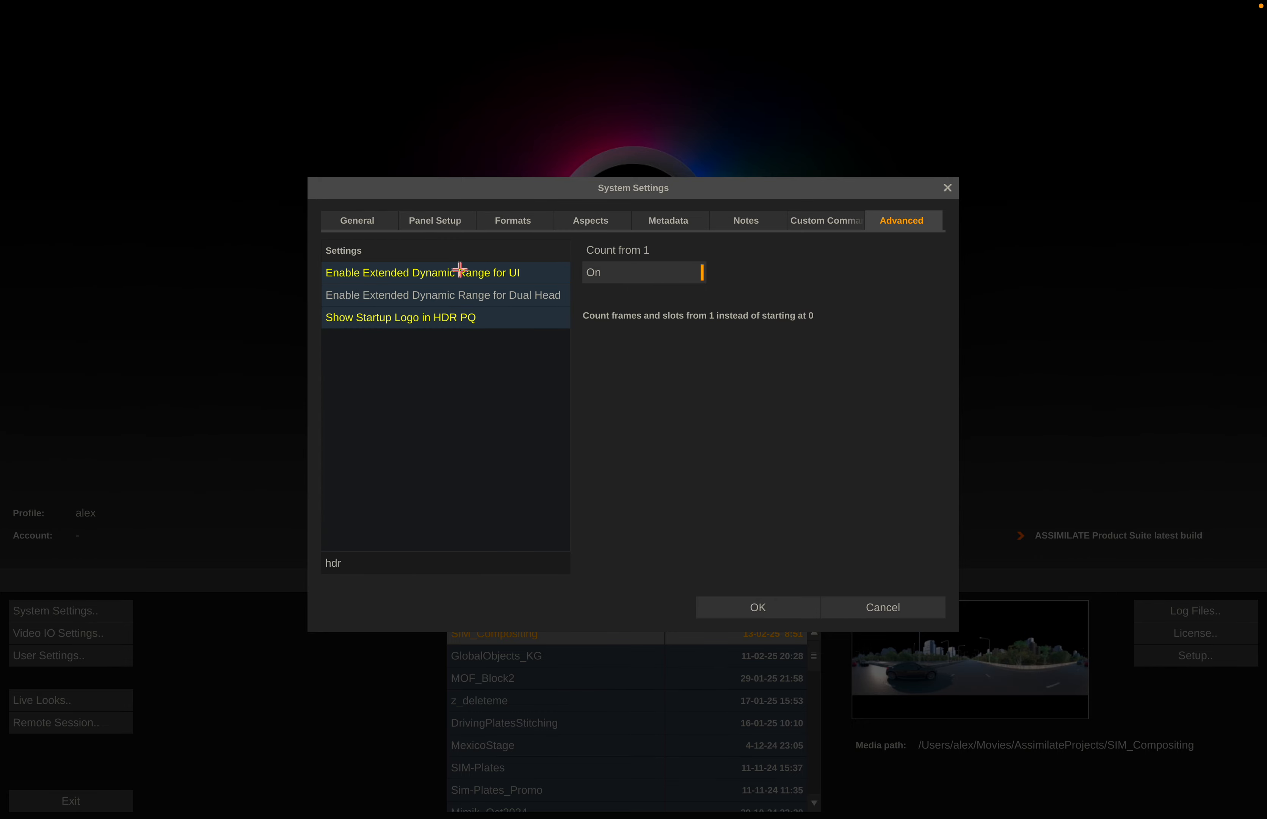
{"action": "left_click", "coordinate": [460, 269]}
{"action": "left_click", "coordinate": [638, 272]}
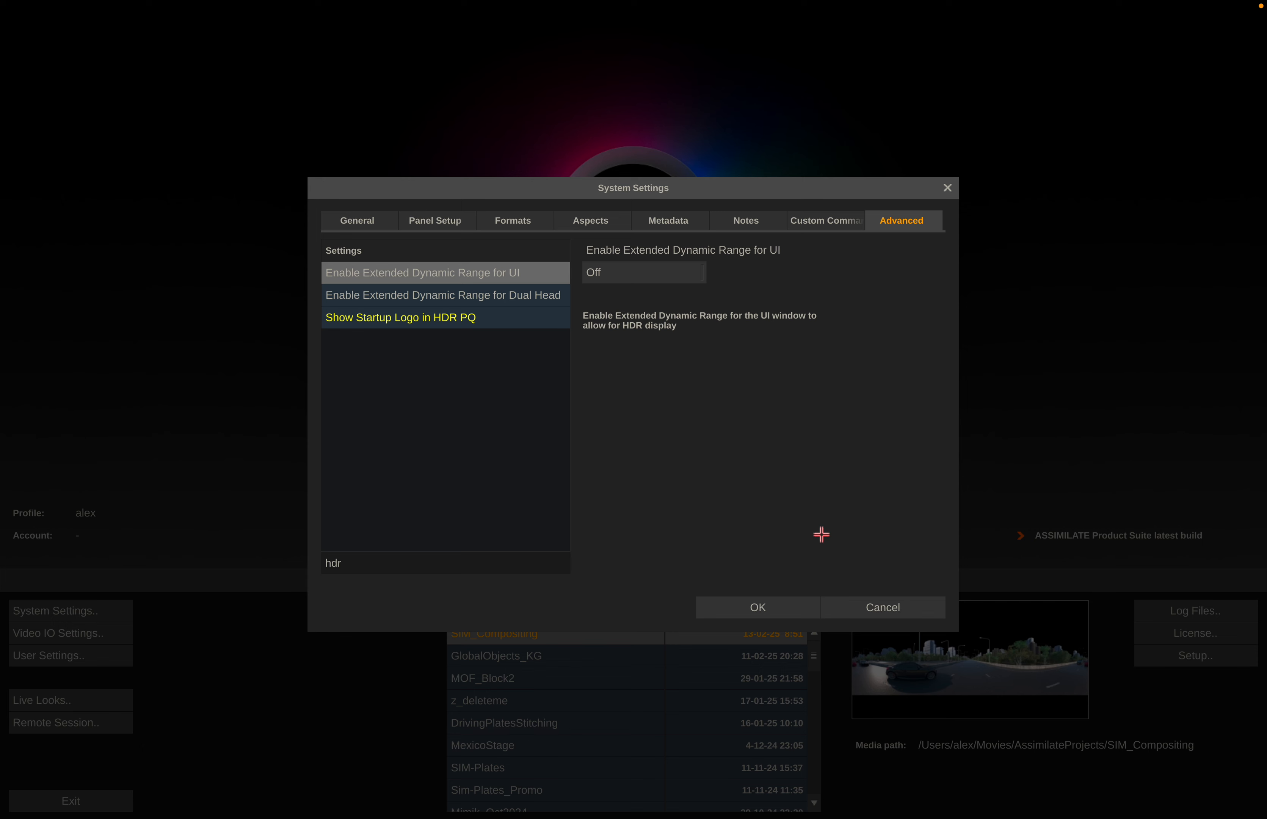
{"action": "left_click", "coordinate": [736, 614]}
{"action": "left_click", "coordinate": [748, 608]}
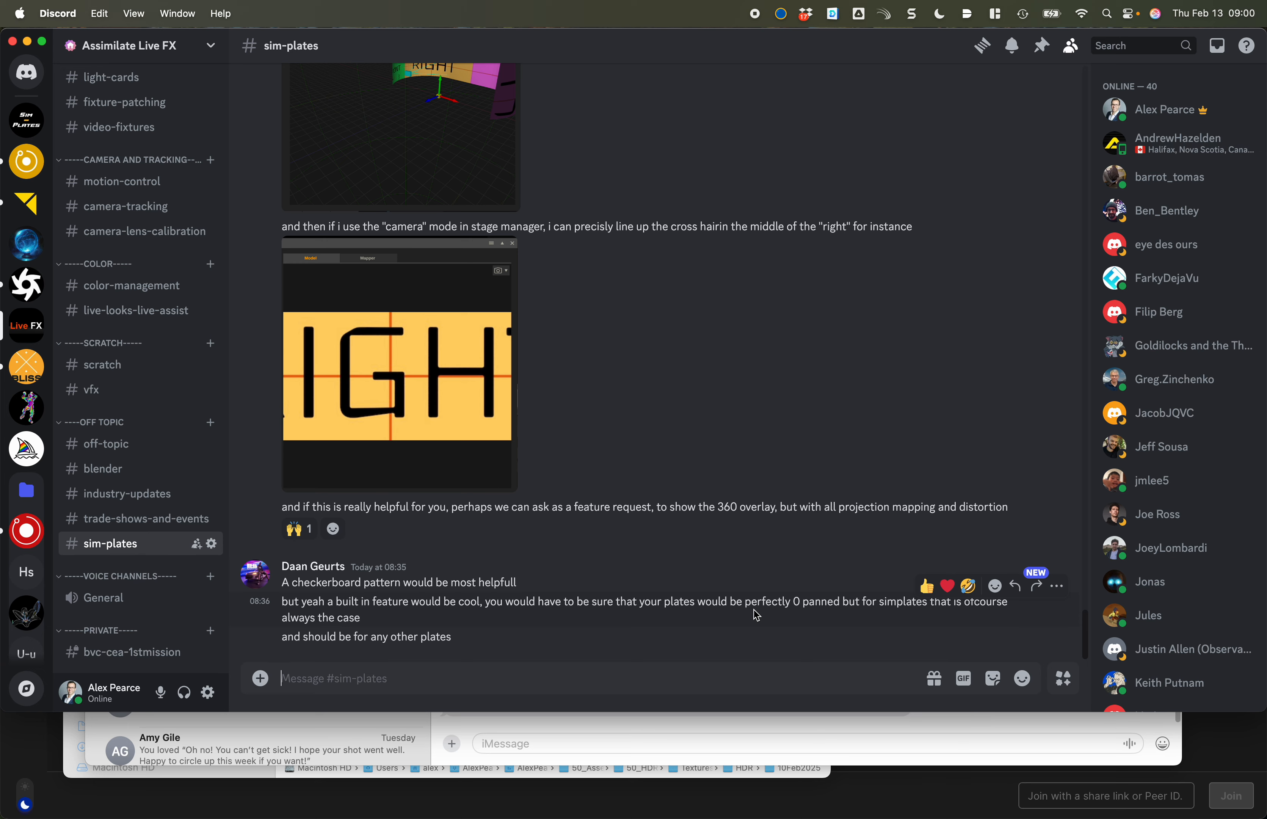
- Relaunch Assimilate Live FX, enter the SIM_Compositing project and reopen the DesertSunset shot in the player
{"action": "key", "text": "super+space"}
{"action": "type", "text": "assimilate"}
{"action": "key", "text": "Return"}
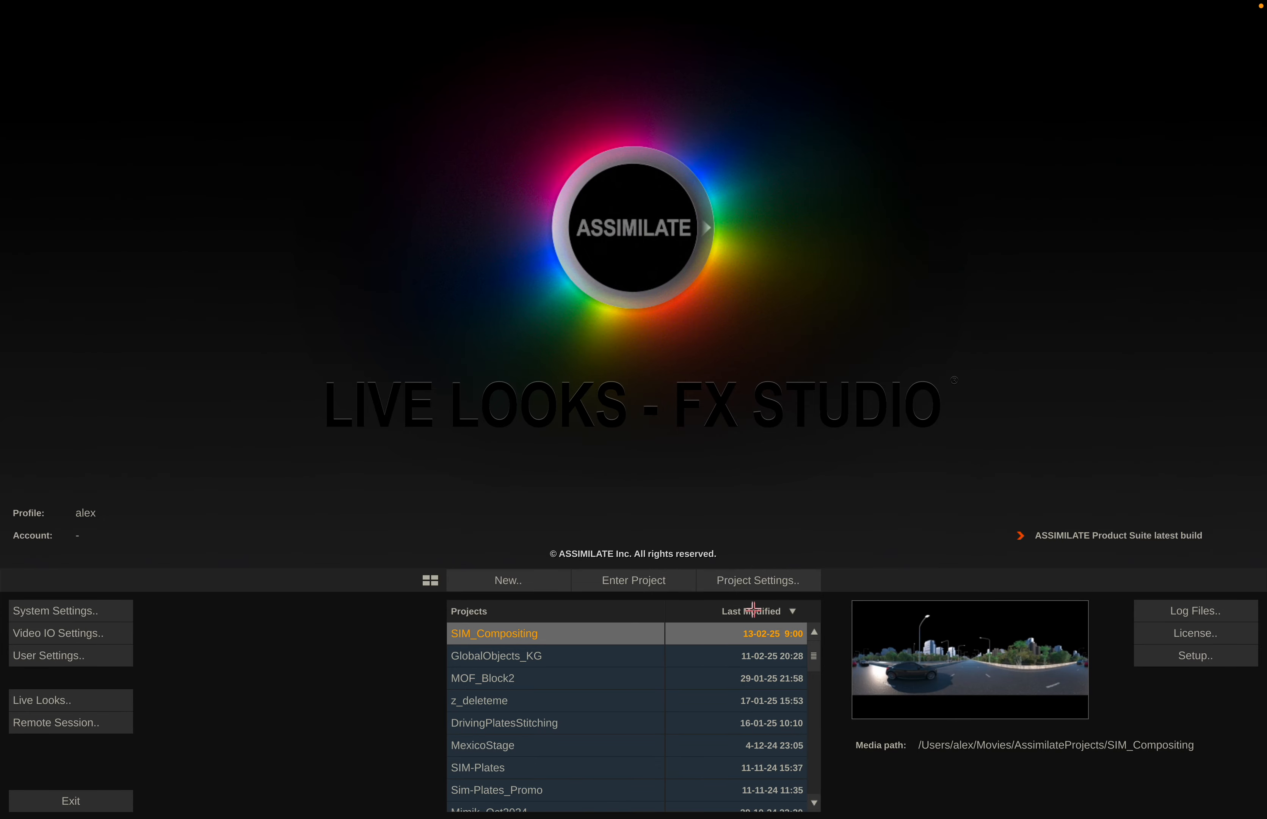
{"action": "left_click", "coordinate": [628, 571]}
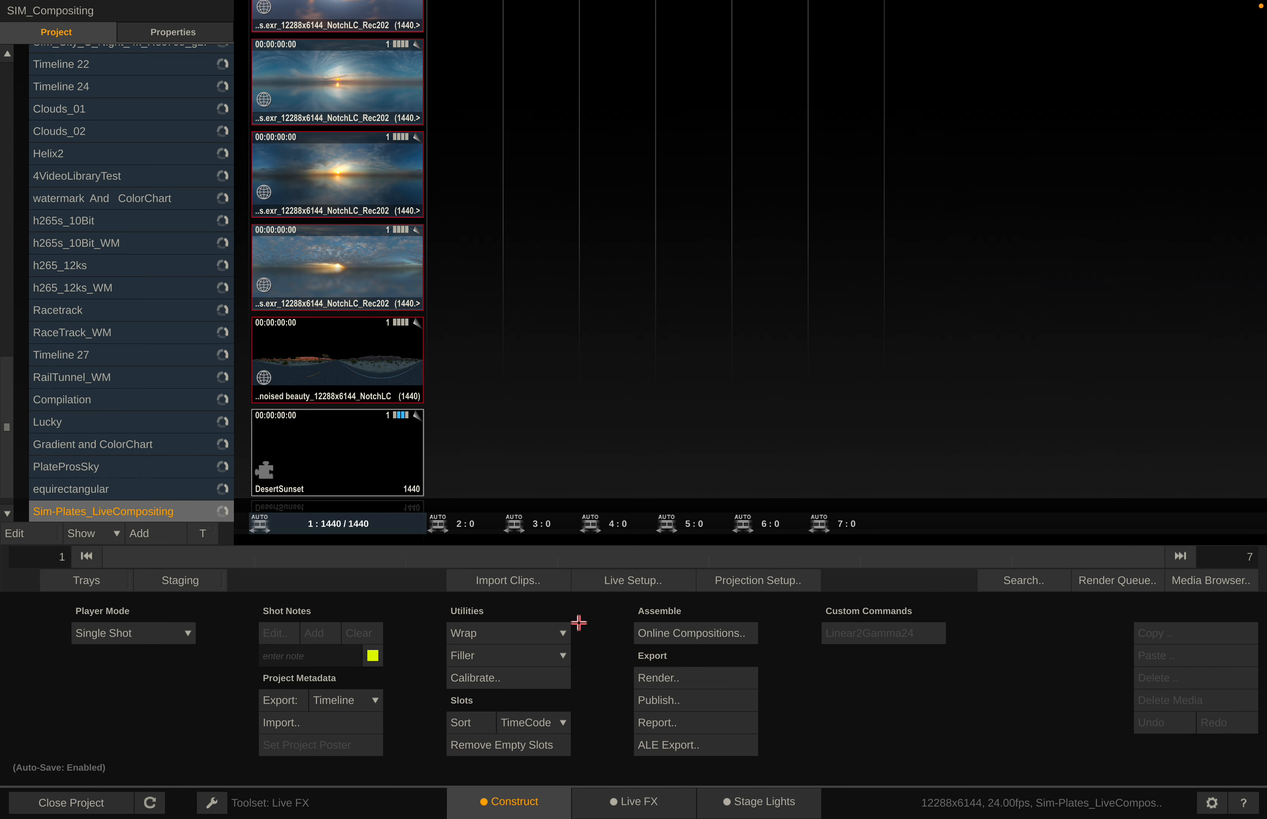
{"action": "double_click", "coordinate": [305, 453]}
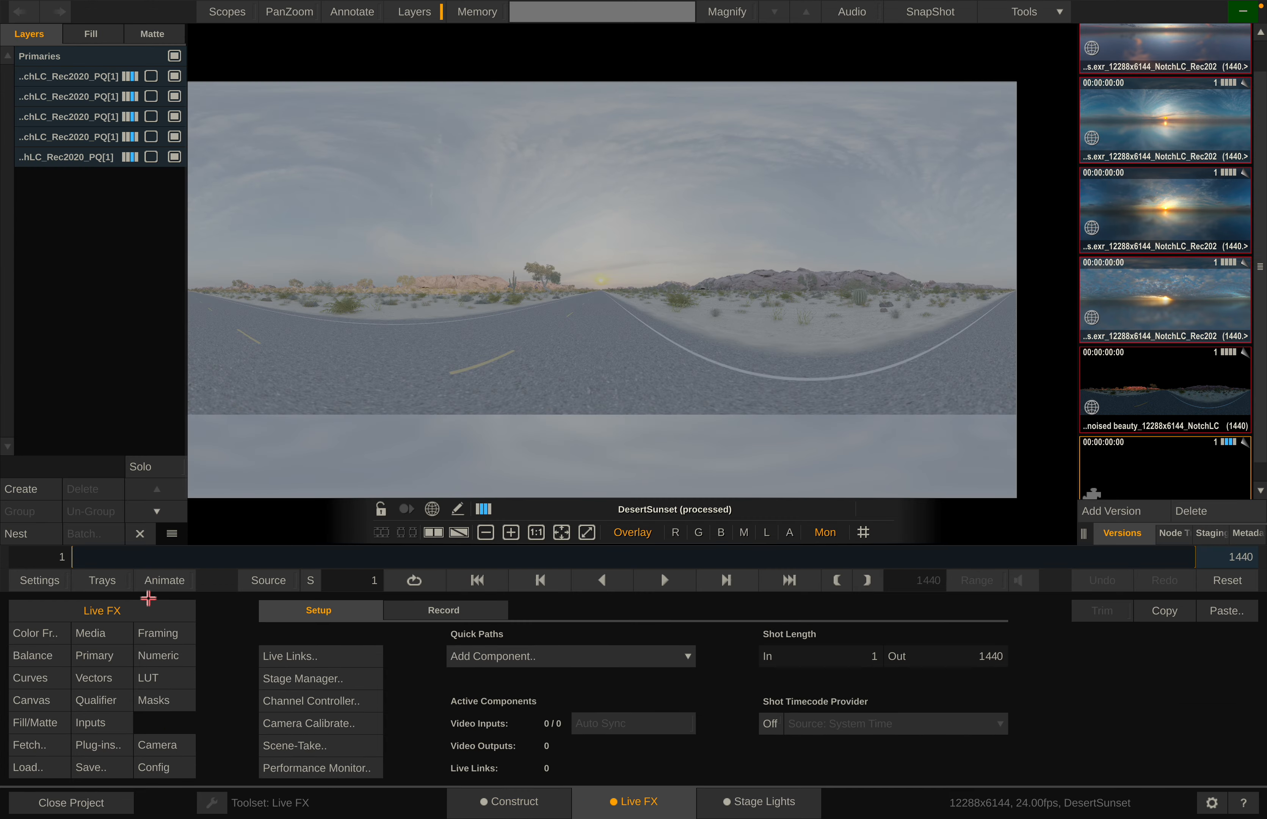
- Check the monitor display settings, and set the DesertSunset shot's media color to Rec2020 and its EOTF to PQ HDR
{"action": "left_click", "coordinate": [33, 586]}
{"action": "left_click", "coordinate": [110, 612]}
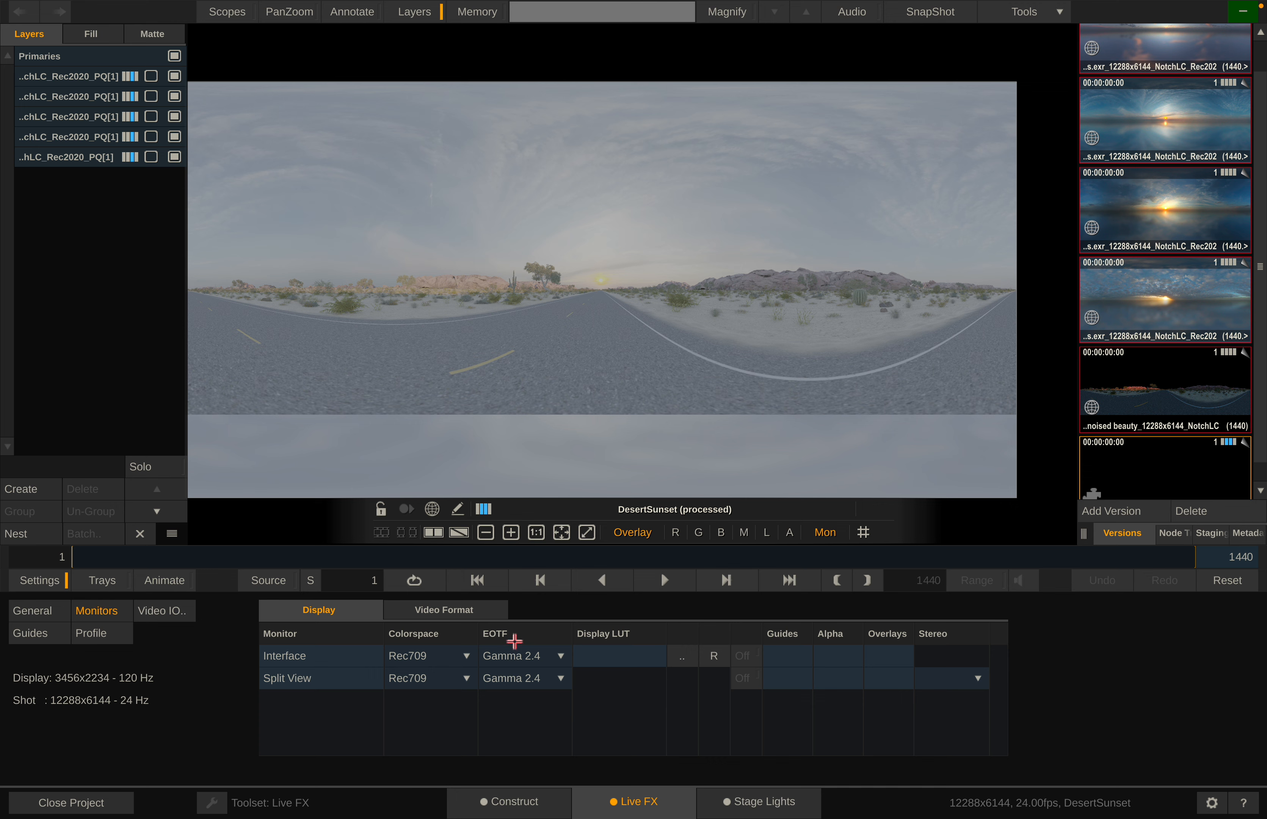
{"action": "left_click", "coordinate": [39, 583]}
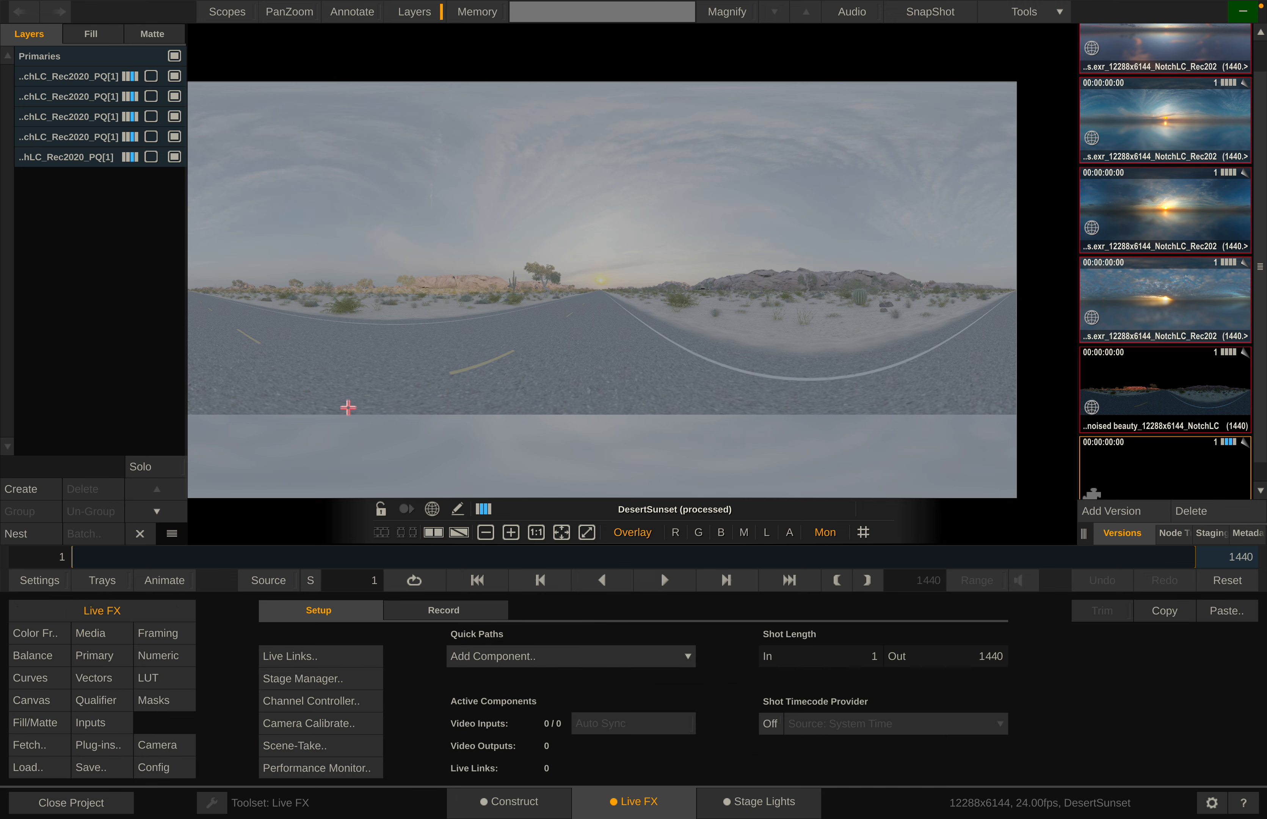
{"action": "left_click", "coordinate": [92, 635]}
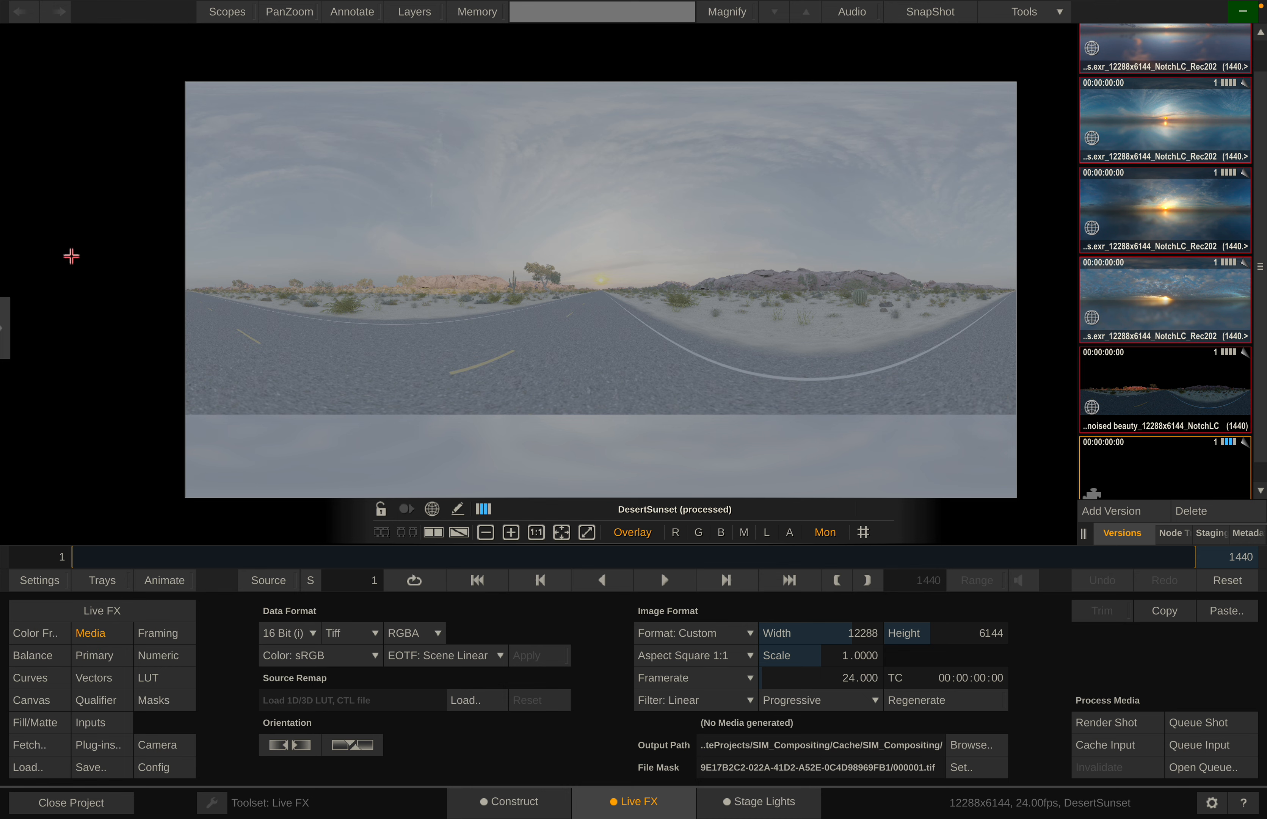
{"action": "left_click", "coordinate": [2, 310]}
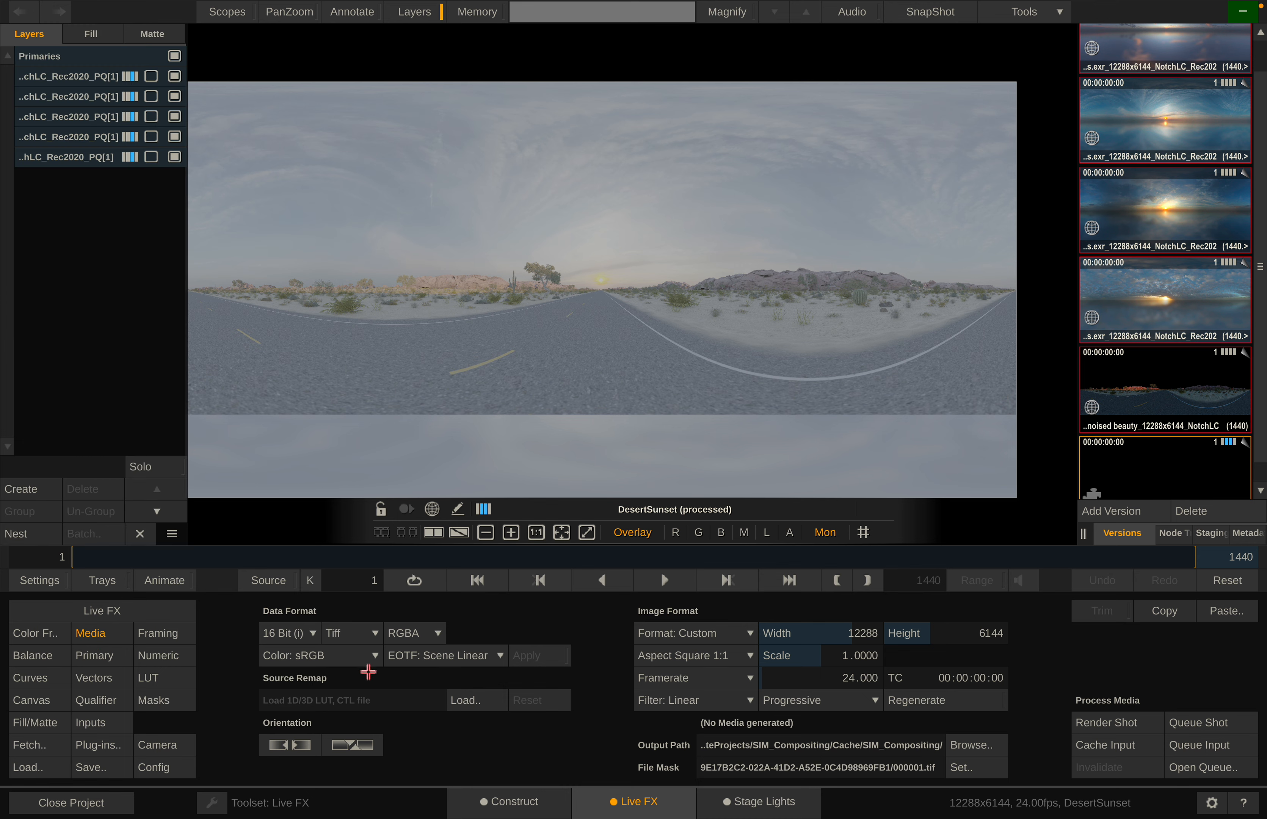
{"action": "left_click", "coordinate": [352, 663]}
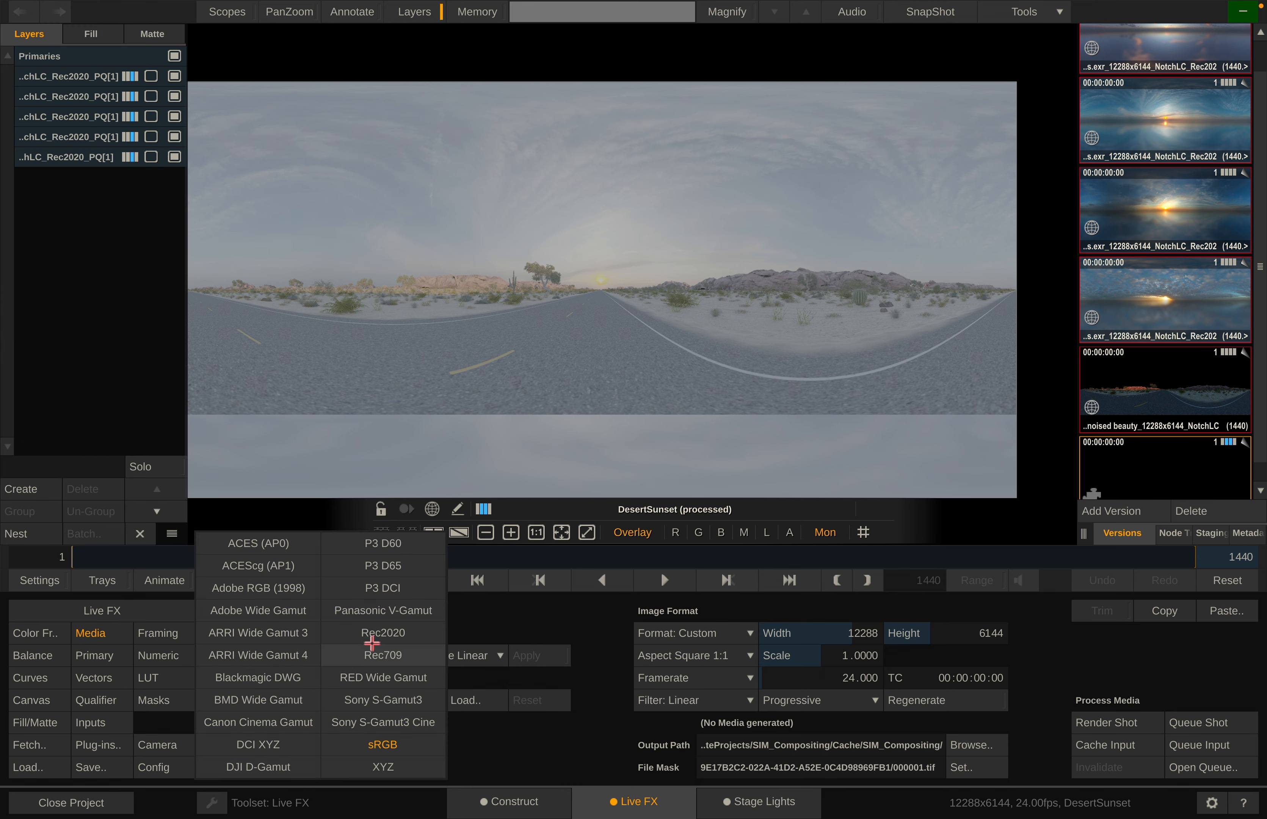
{"action": "left_click", "coordinate": [389, 627]}
{"action": "left_click", "coordinate": [458, 649]}
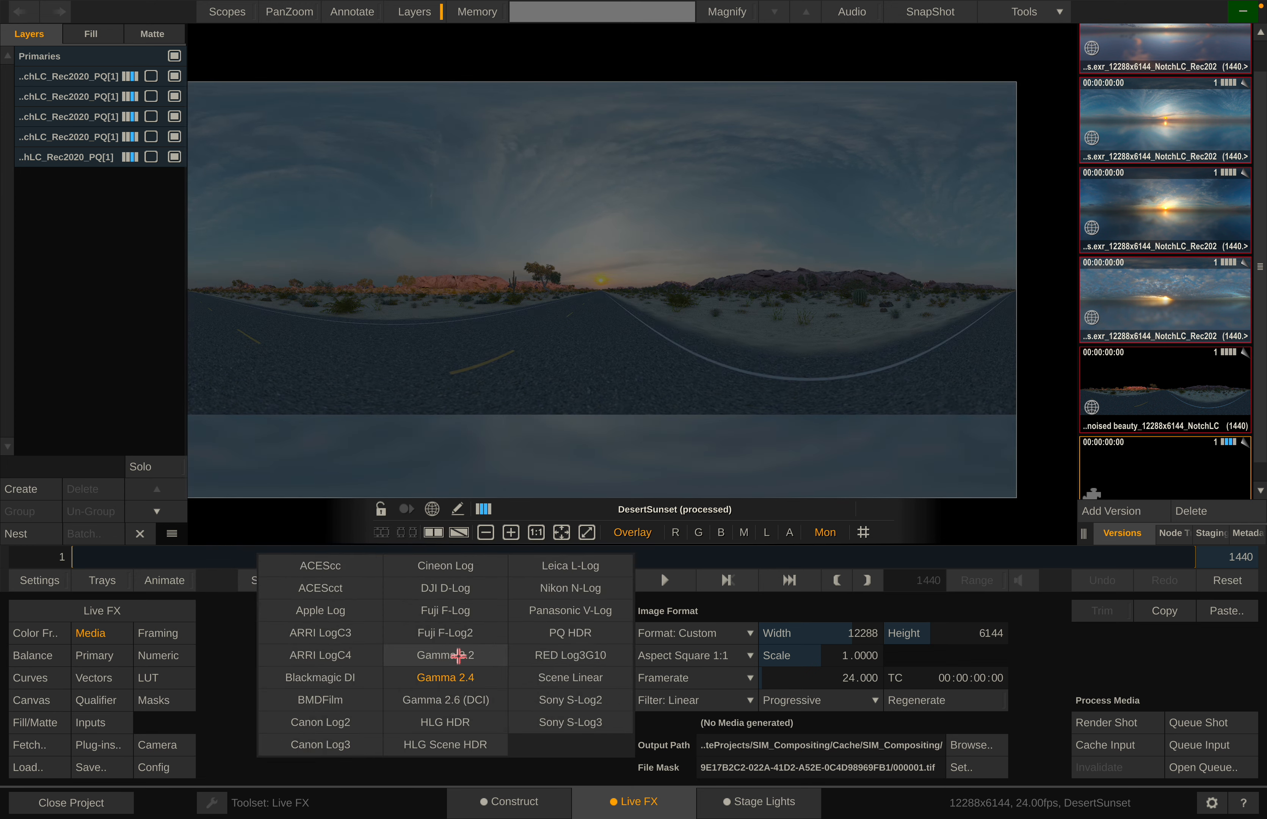
{"action": "left_click", "coordinate": [570, 633]}
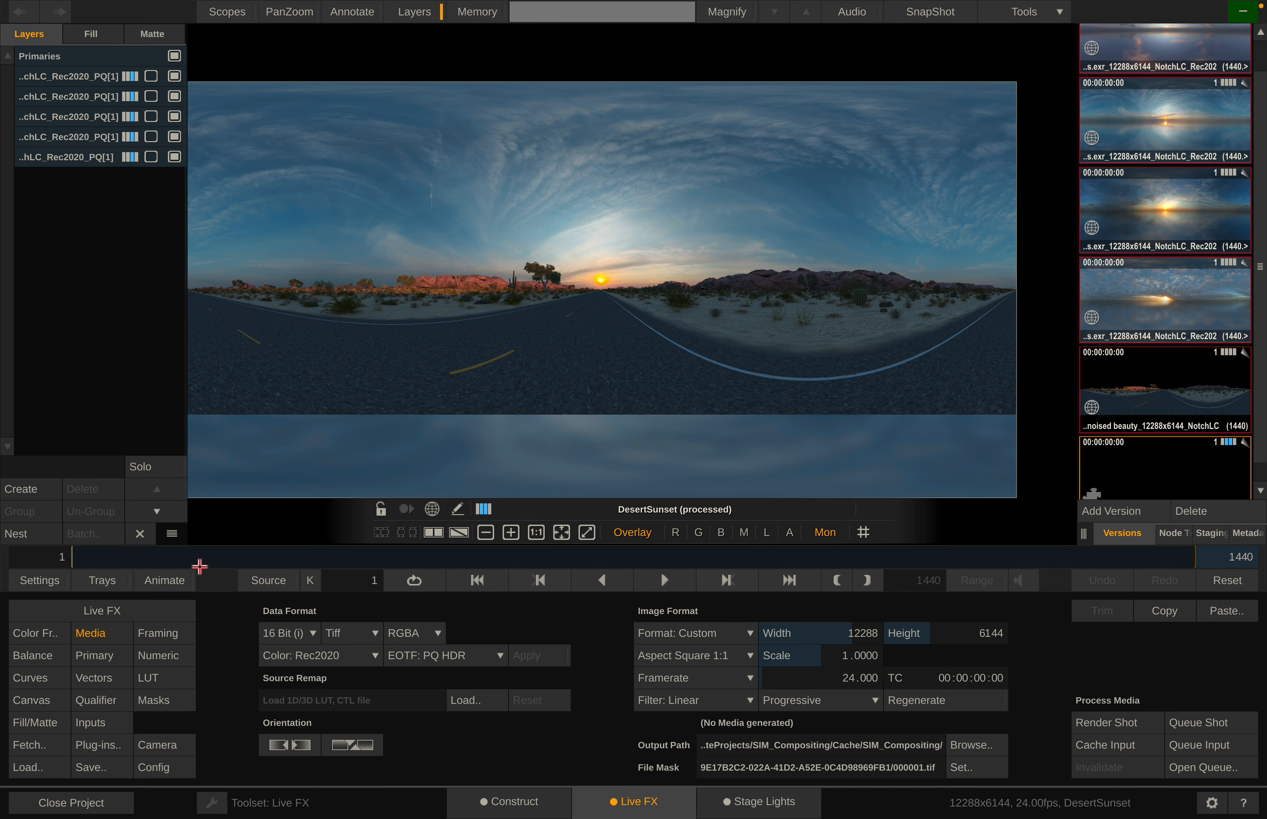
- Examine the monitors' colorspace and EOTF settings against the color-managed composite in the viewer
{"action": "left_click", "coordinate": [48, 579]}
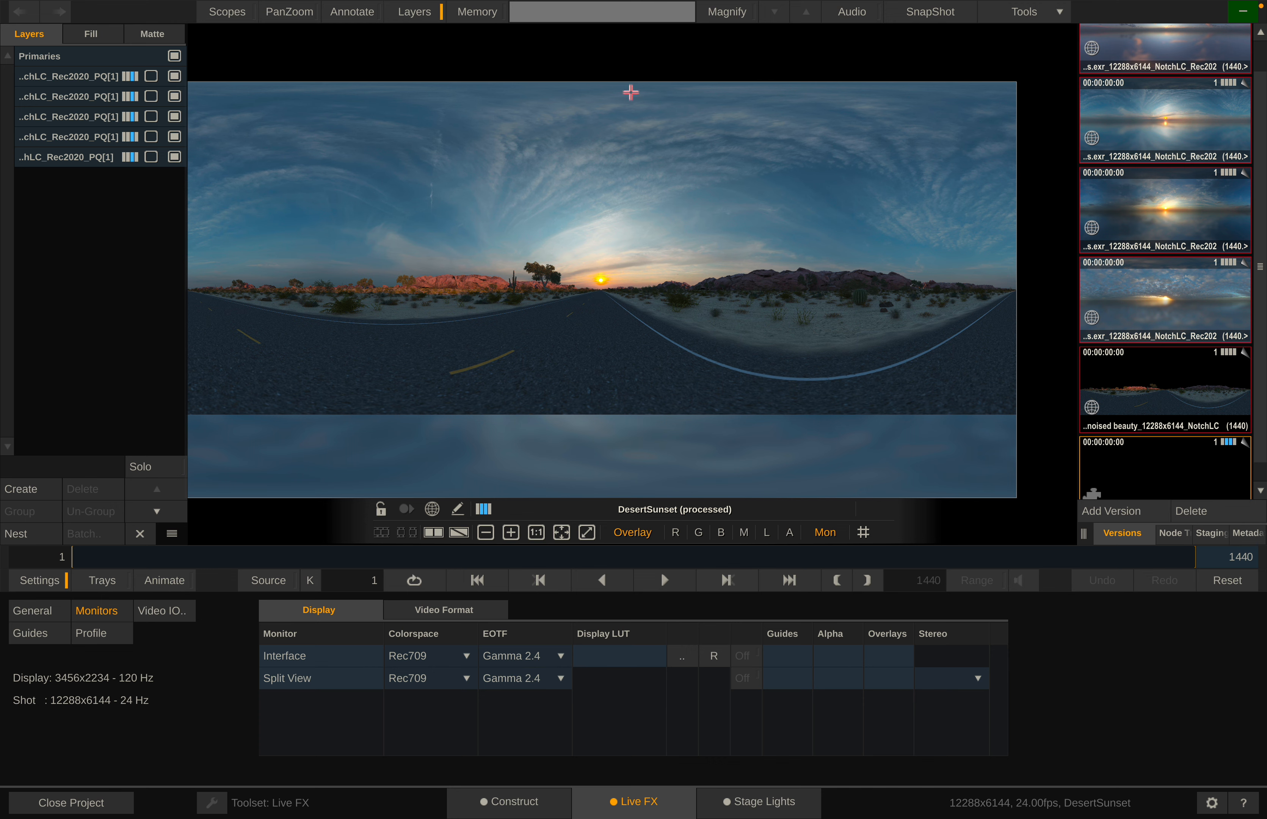
{"action": "left_click_drag", "start_coordinate": [594, 234], "coordinate": [635, 223]}
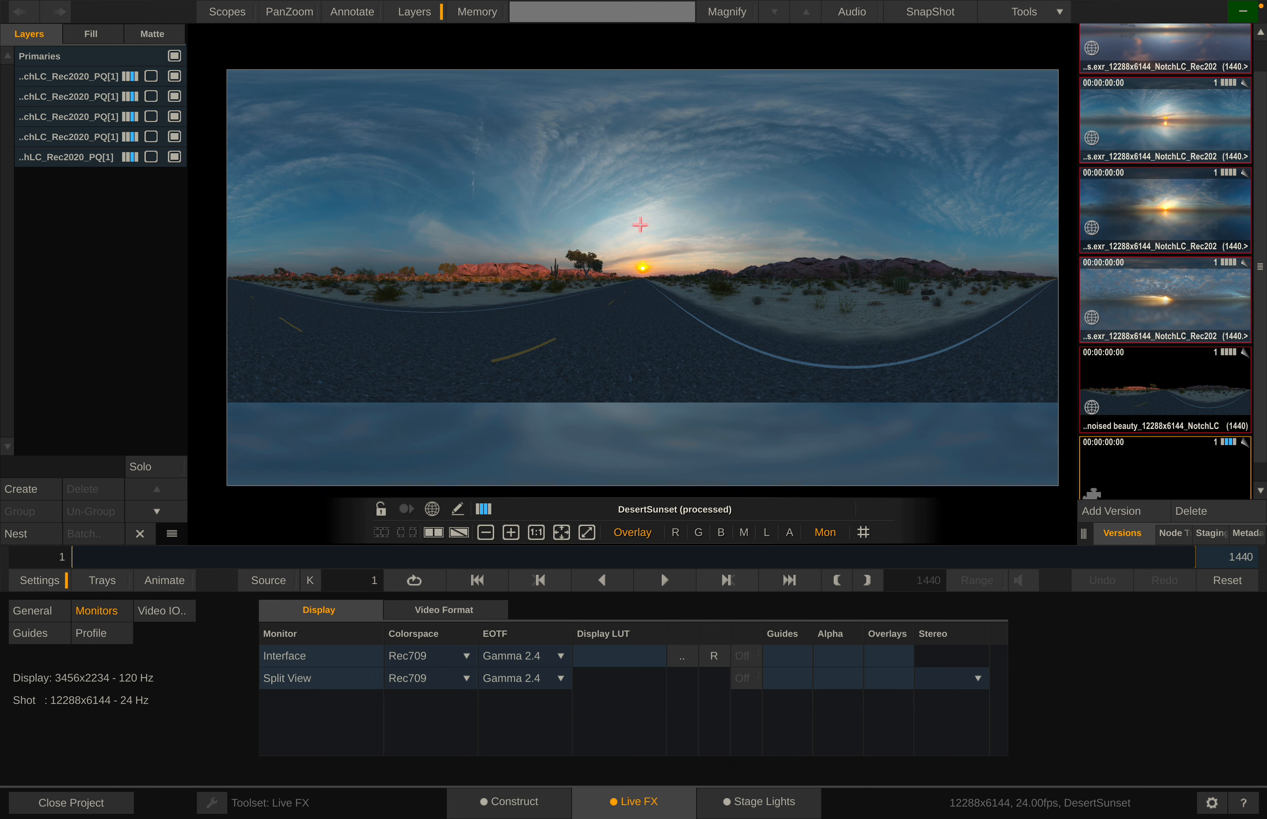
{"action": "left_click_drag", "start_coordinate": [600, 373], "coordinate": [590, 390]}
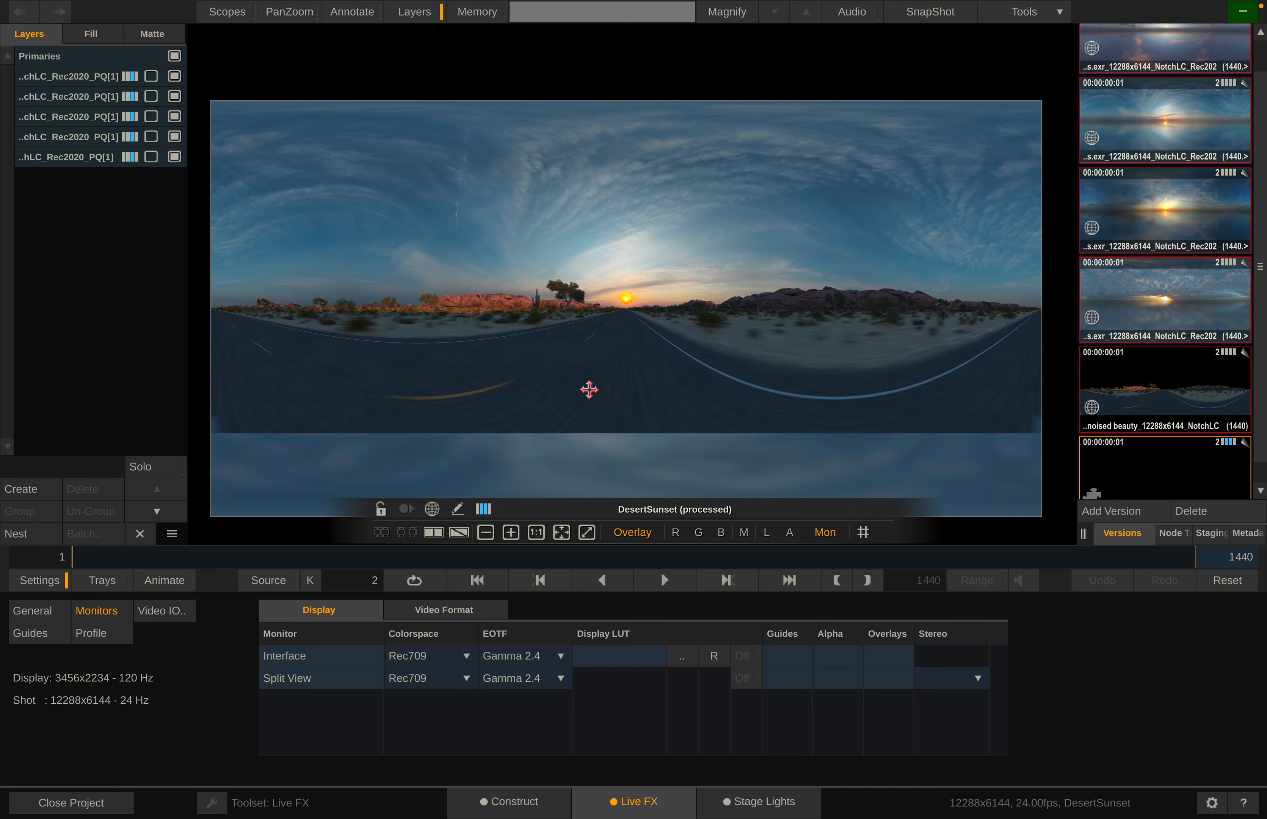
{"action": "left_click", "coordinate": [50, 580]}
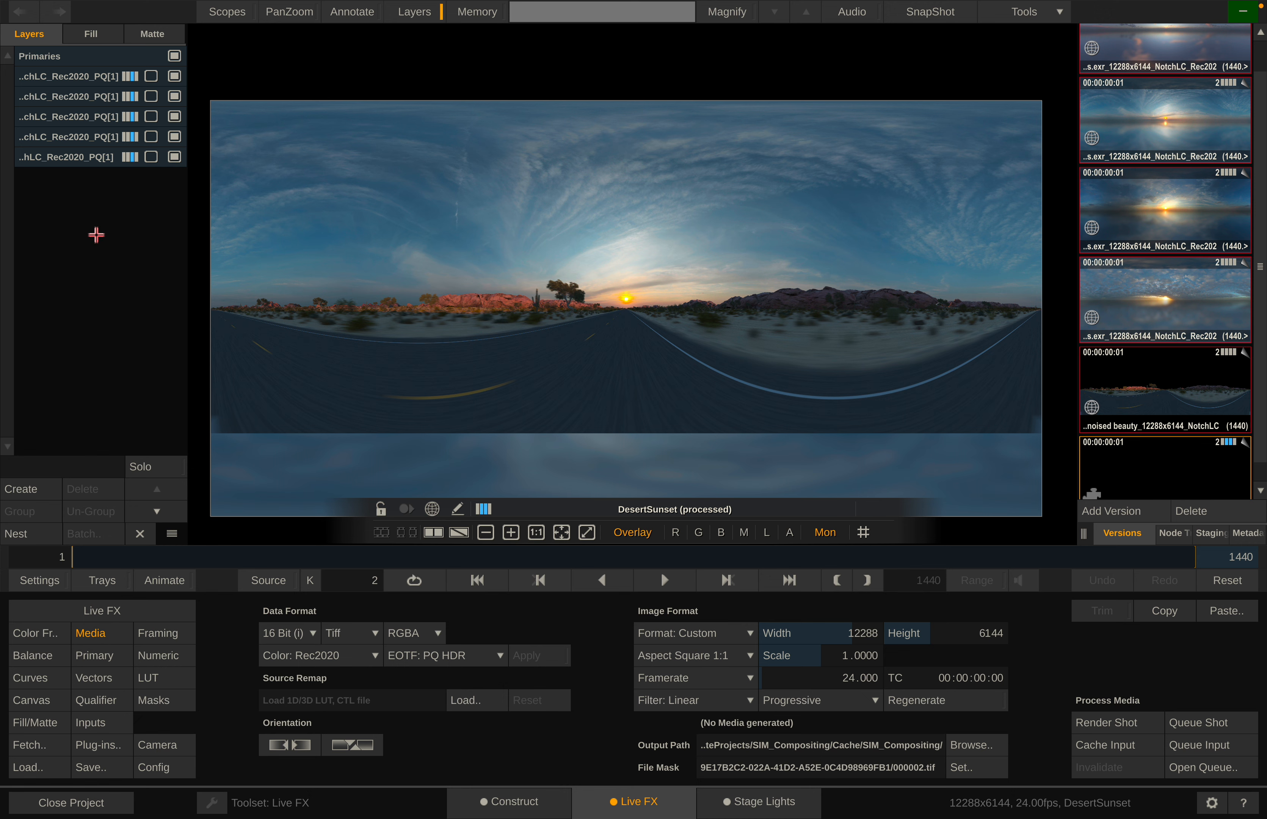
- Rename the desert plate layer at the base of the layer stack as \Desert_Sunset_Den
{"action": "left_click", "coordinate": [117, 154]}
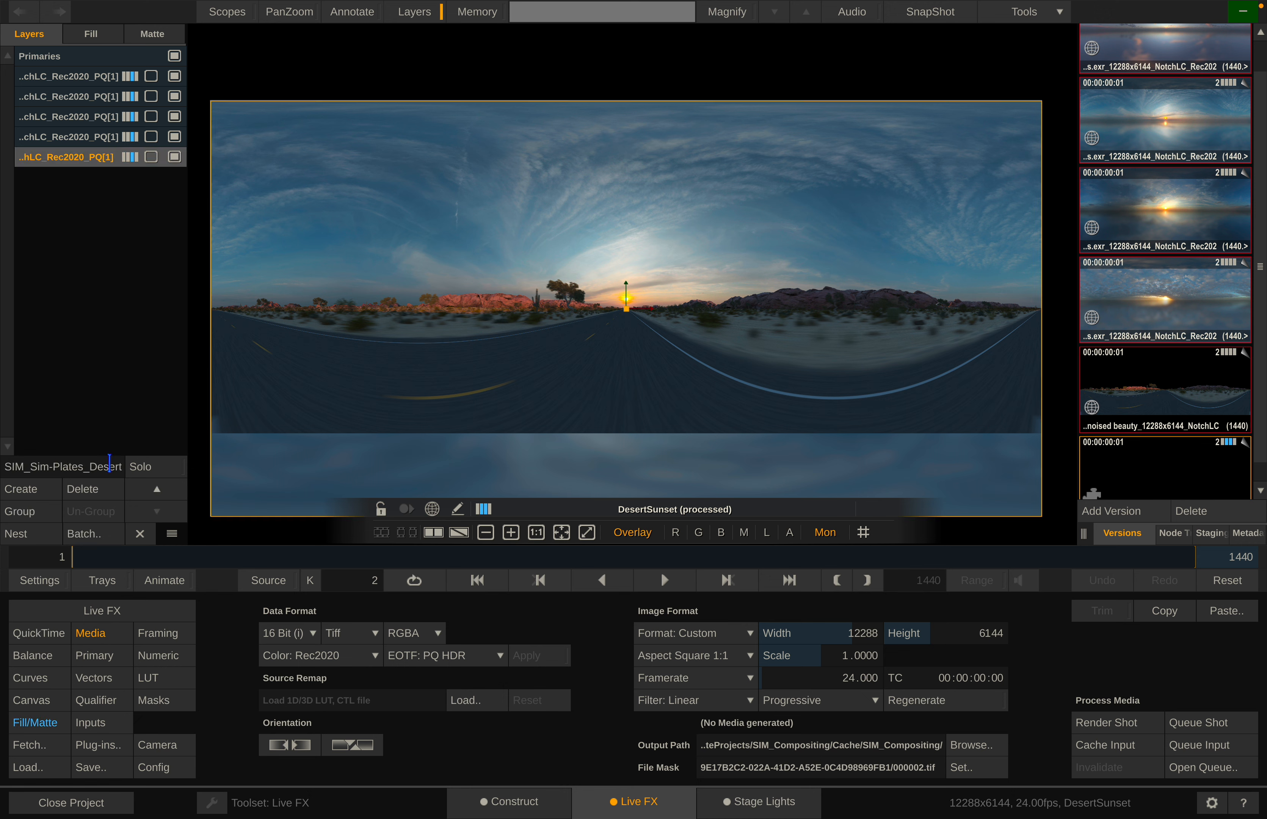
{"action": "triple_click", "coordinate": [93, 465]}
{"action": "type", "text": "\\Desert_Sunset_Den"}
{"action": "key", "text": "Return"}
- Shorten the name of the sky layer directly above the desert plate to \HDRSky233
{"action": "left_click", "coordinate": [97, 136]}
{"action": "left_click_drag", "start_coordinate": [65, 465], "coordinate": [183, 467]}
{"action": "type", "text": "\\"}
{"action": "type", "text": "\\"}
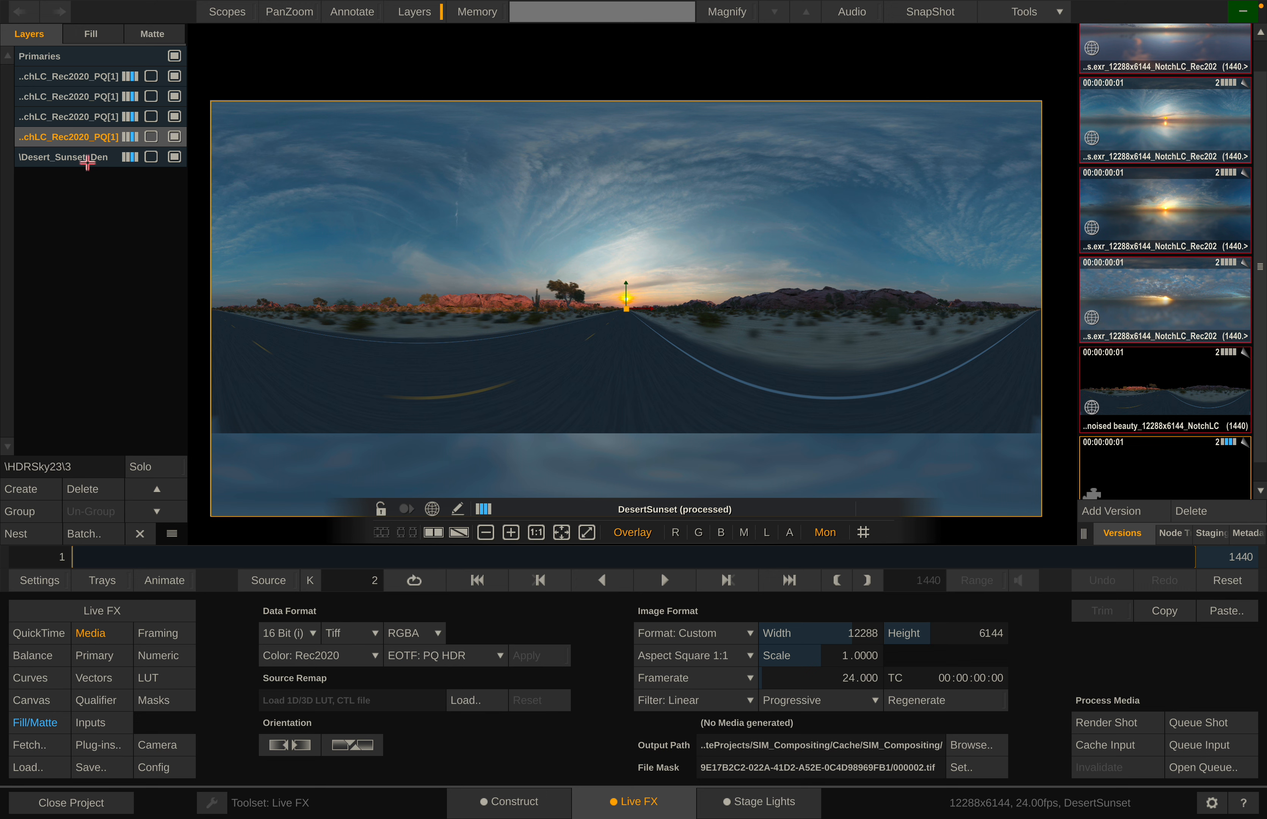
{"action": "key", "text": "Return"}
- Shorten the name of the middle sky layer to HDRSky001, removing the source prefix and the 12K suffix
{"action": "left_click", "coordinate": [43, 116]}
{"action": "left_click_drag", "start_coordinate": [74, 465], "coordinate": [313, 466]}
{"action": "type", "text": "\\"}
{"action": "key", "text": "BackSpace"}
{"action": "key", "text": "Return"}
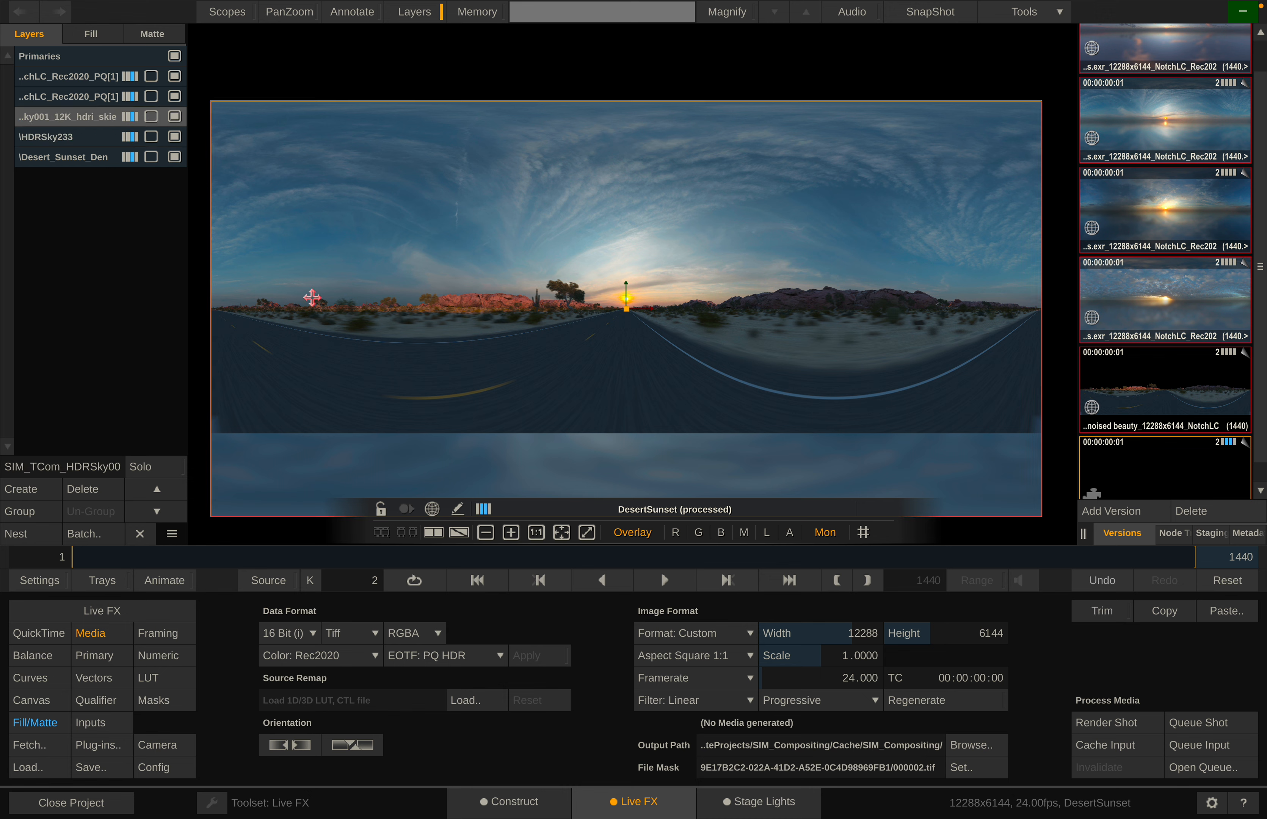
{"action": "left_click", "coordinate": [72, 466]}
{"action": "left_click_drag", "start_coordinate": [64, 466], "coordinate": [165, 467]}
{"action": "key", "text": "BackSpace"}
{"action": "key", "text": "BackSpace"}
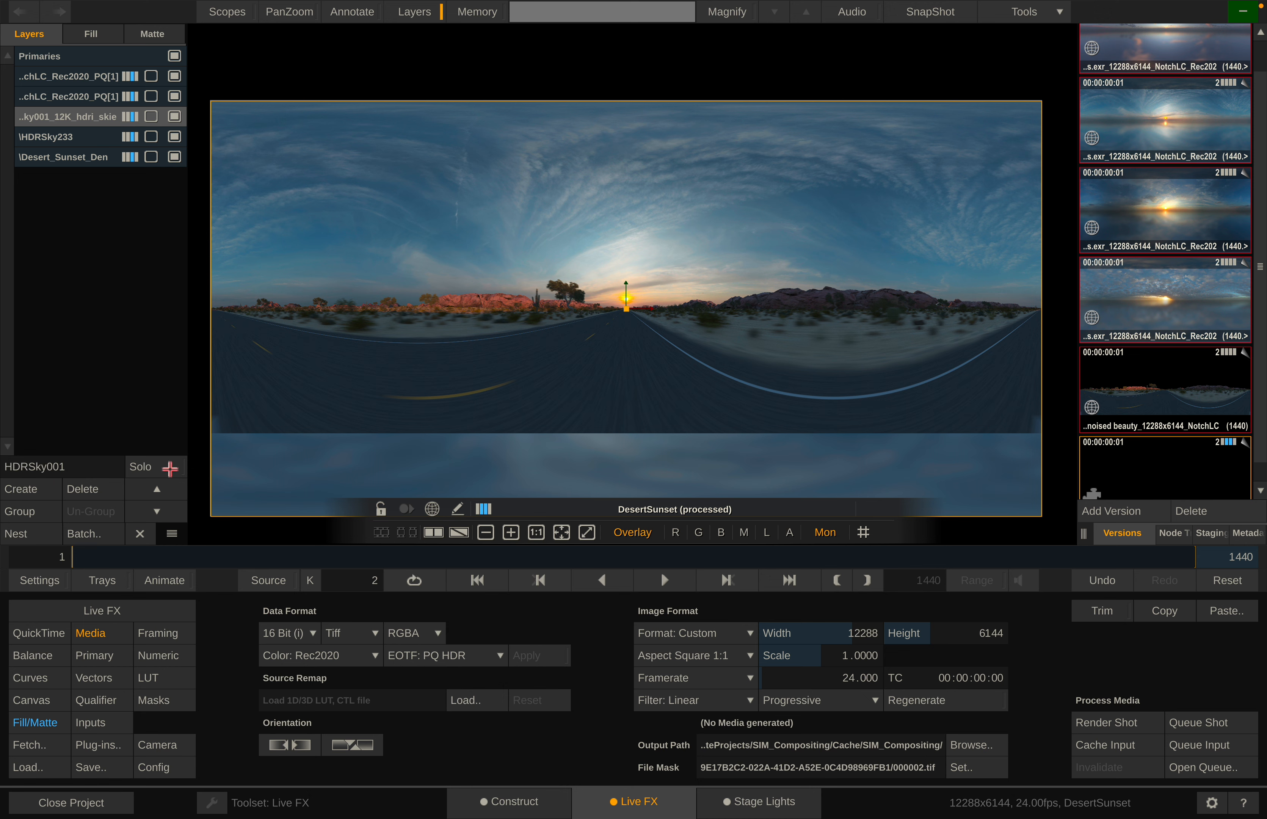
{"action": "key", "text": "Return"}
- Shorten the name of the second layer from the top of the stack to \HDRSky018
{"action": "left_click", "coordinate": [84, 100]}
{"action": "left_click_drag", "start_coordinate": [69, 467], "coordinate": [225, 470]}
{"action": "key", "text": "BackSpace"}
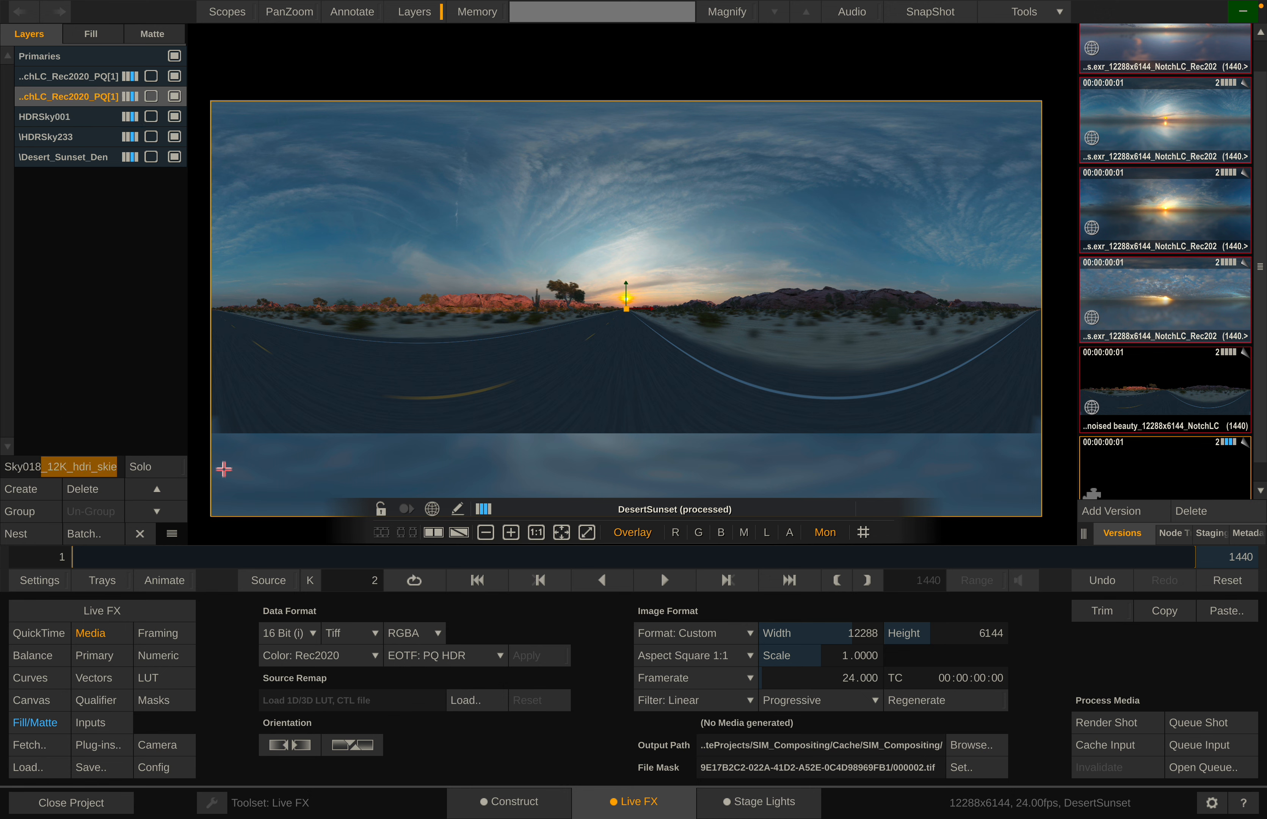
{"action": "key", "text": "BackSpace"}
{"action": "key", "text": "Return"}
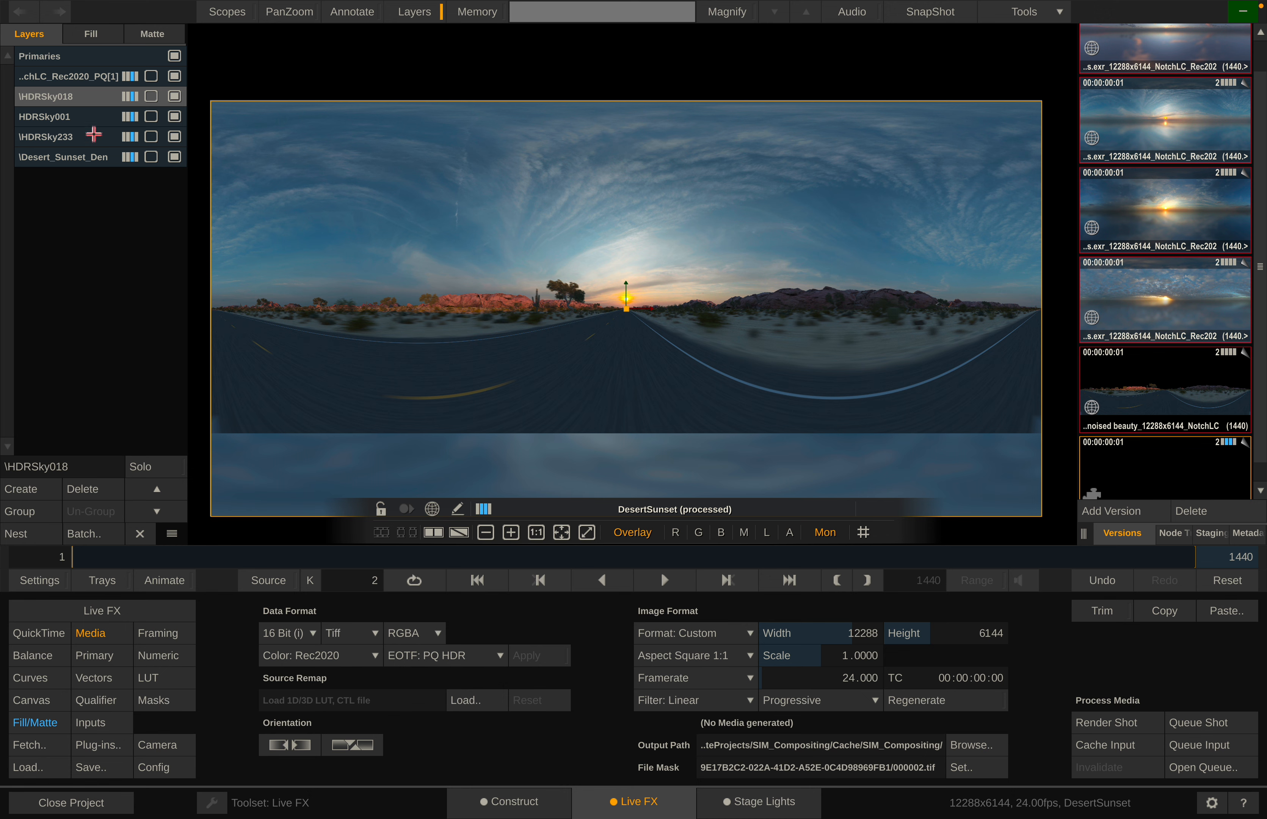
- Shorten the name of the topmost sky layer to HDRSky424, removing its prefix and suffix
{"action": "left_click", "coordinate": [84, 79]}
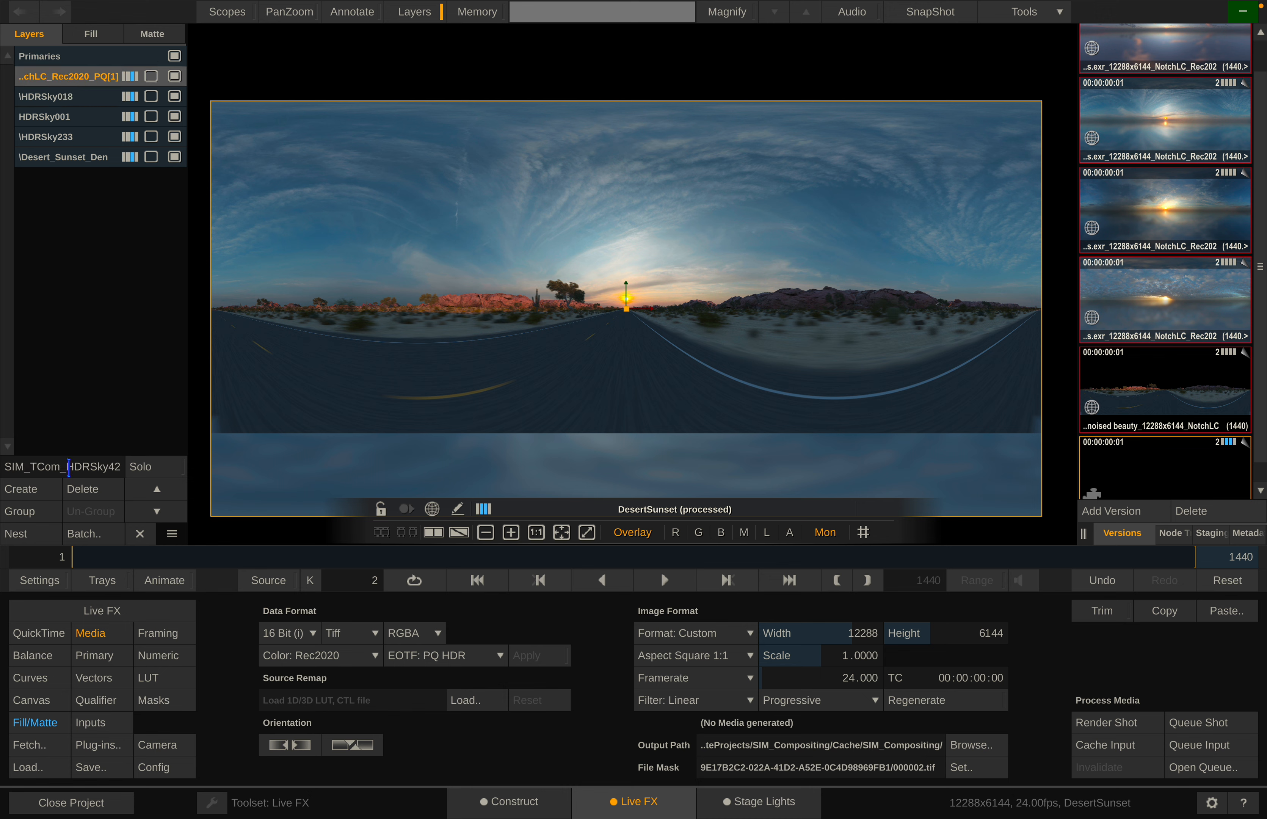
{"action": "key", "text": "BackSpace"}
{"action": "key", "text": "BackSpace"}
{"action": "key", "text": "BackSpace"}
{"action": "key", "text": "BackSpace"}
{"action": "key", "text": "BackSpace"}
{"action": "key", "text": "BackSpace"}
{"action": "key", "text": "BackSpace"}
{"action": "key", "text": "BackSpace"}
{"action": "key", "text": "BackSpace"}
{"action": "left_click_drag", "start_coordinate": [67, 466], "coordinate": [125, 466]}
{"action": "key", "text": "BackSpace"}
{"action": "key", "text": "Return"}
- Remove the leading backslash from the desert plate layer's name so it reads Desert_Sunset_Den
{"action": "left_click", "coordinate": [52, 152]}
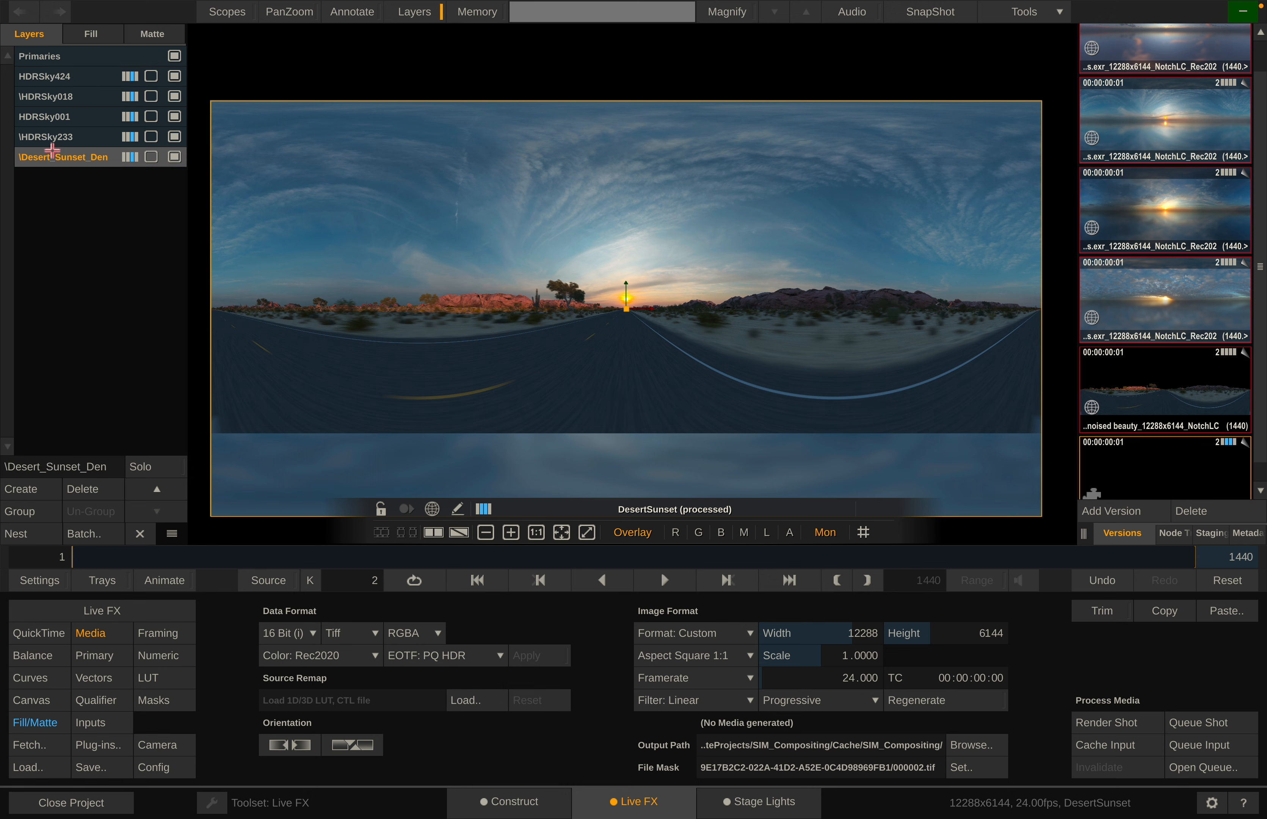
{"action": "left_click", "coordinate": [28, 455]}
{"action": "left_click", "coordinate": [20, 458]}
{"action": "key", "text": "BackSpace"}
{"action": "key", "text": "Return"}
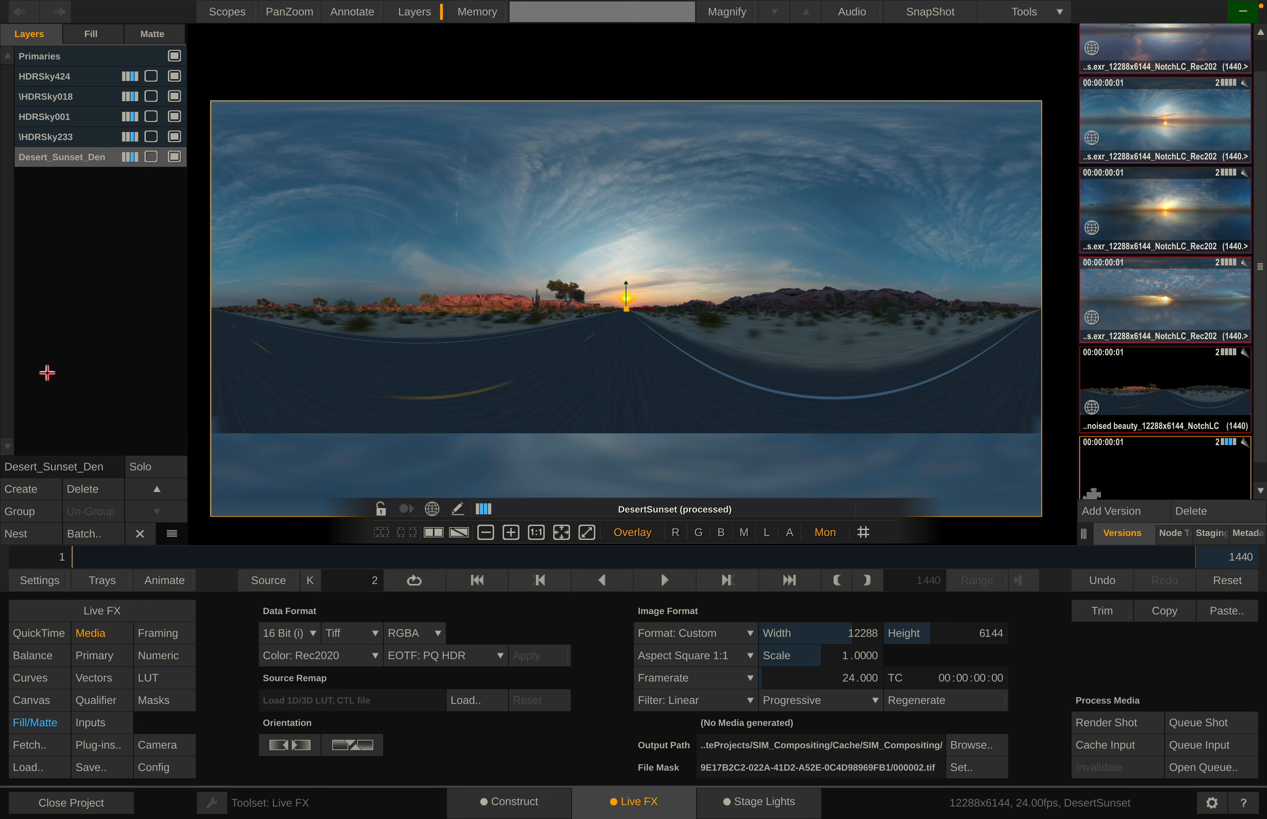
- Select the \HDRSky233 layer and play back the composite to review the moving desert plate
{"action": "left_click", "coordinate": [53, 129]}
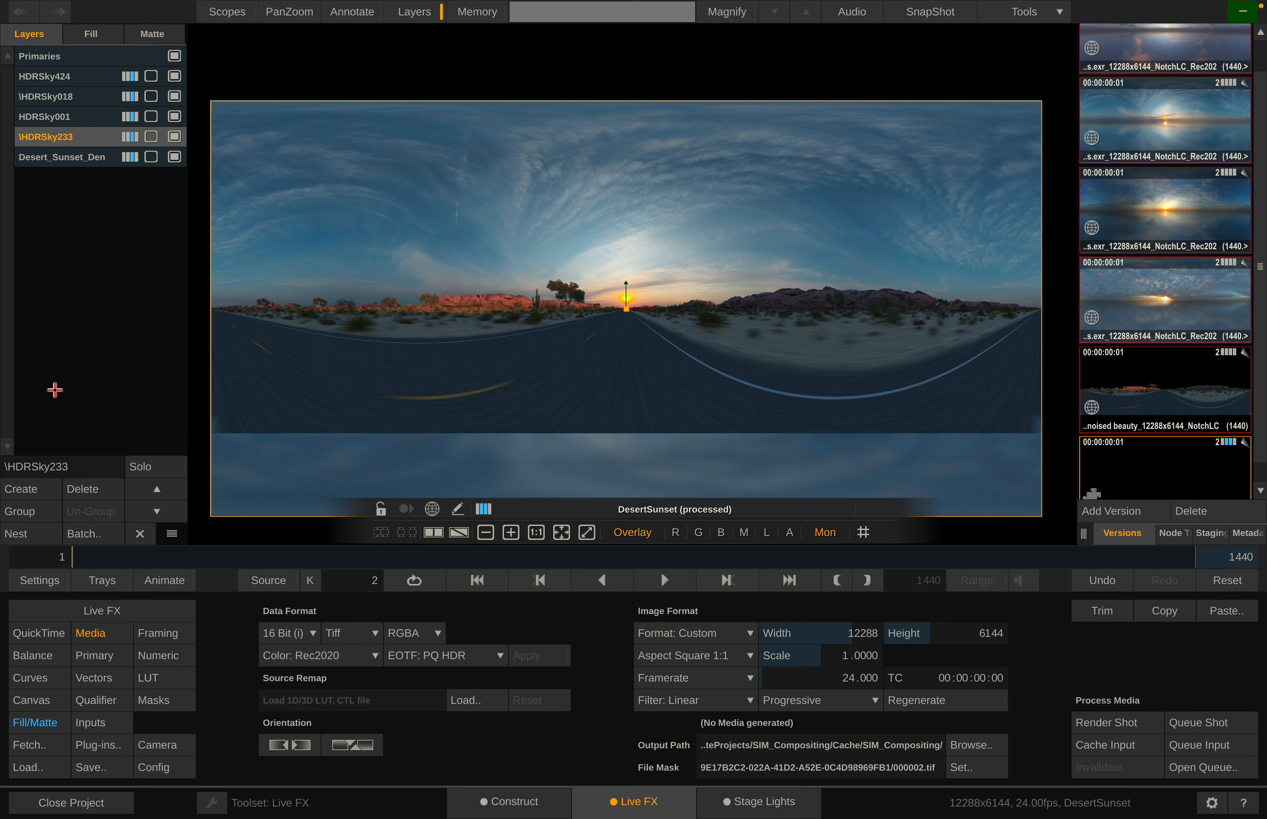
{"action": "key", "text": "space"}
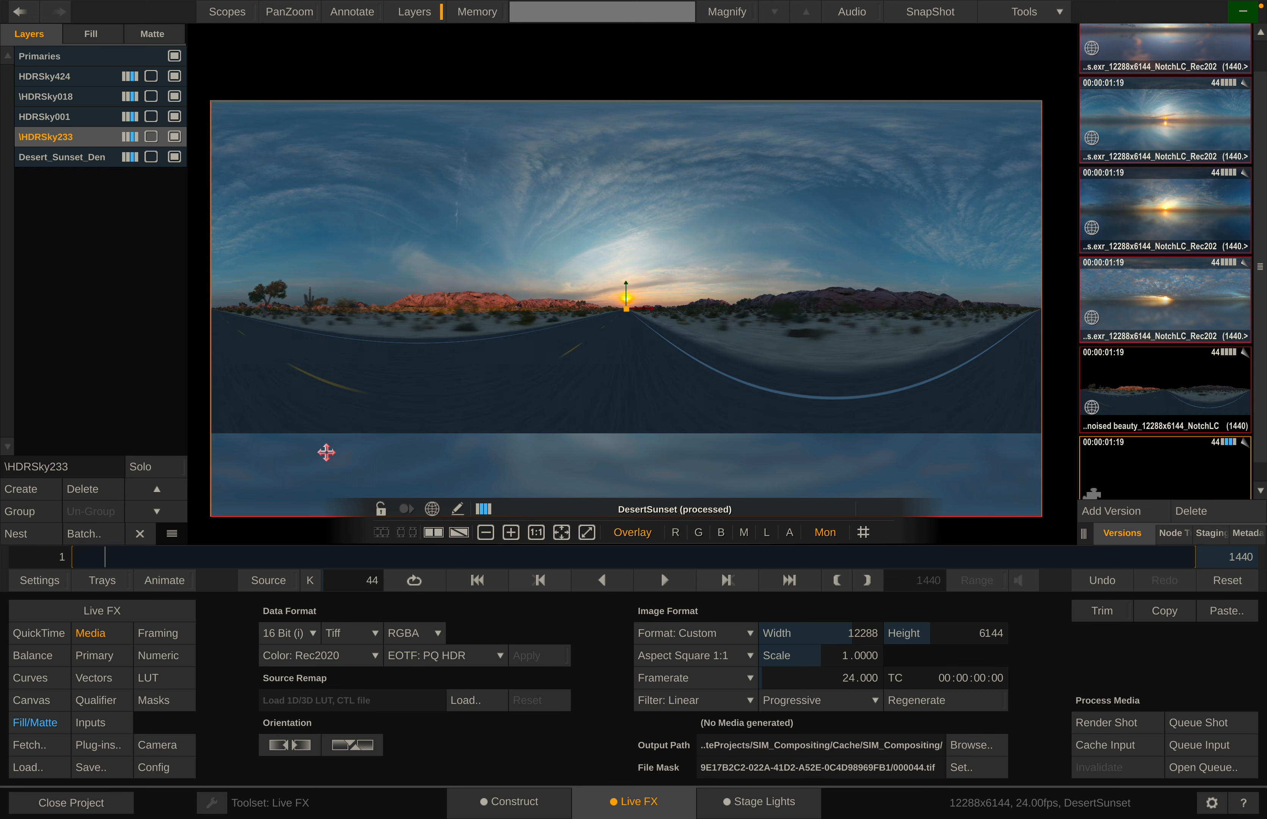
- Stop playback and view the original Desert Sunset driving plate on its own
{"action": "key", "text": "space"}
{"action": "left_click", "coordinate": [144, 608]}
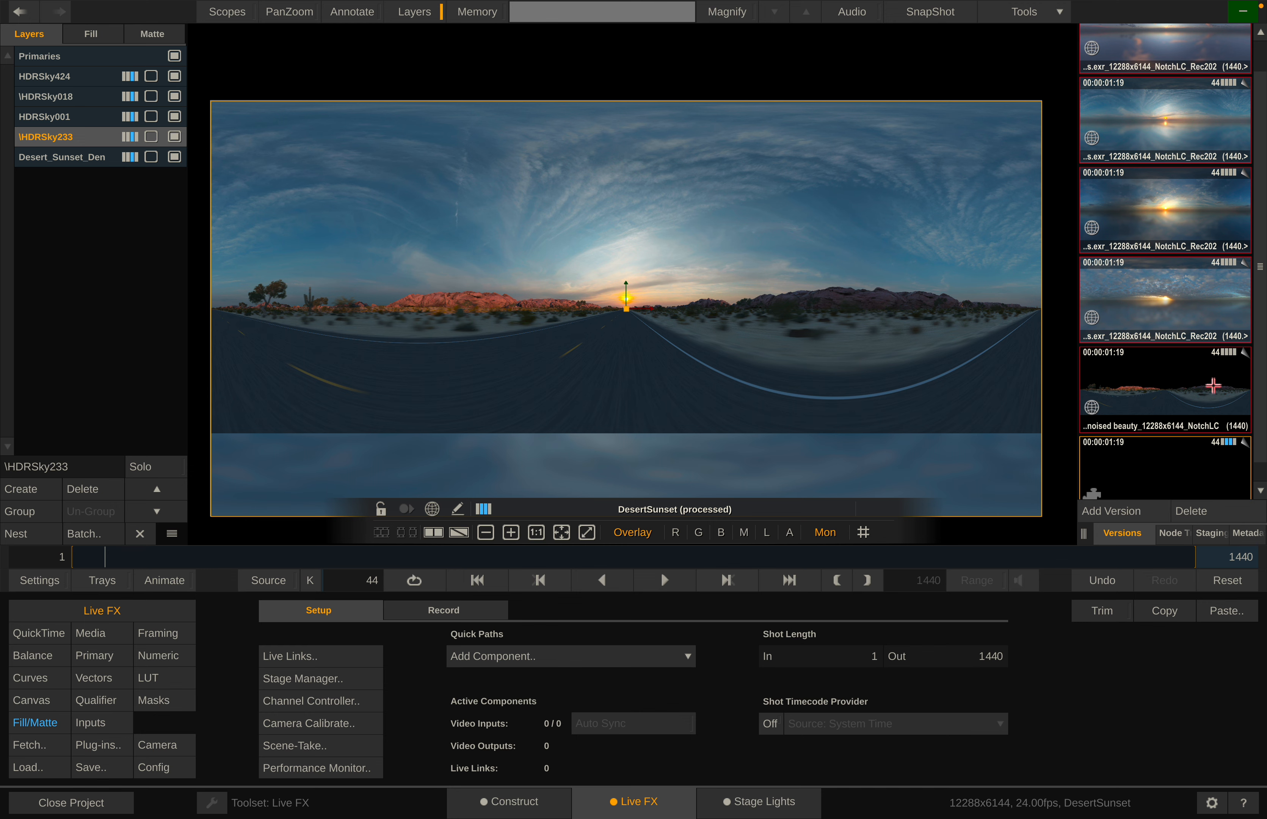
{"action": "left_click", "coordinate": [1177, 385]}
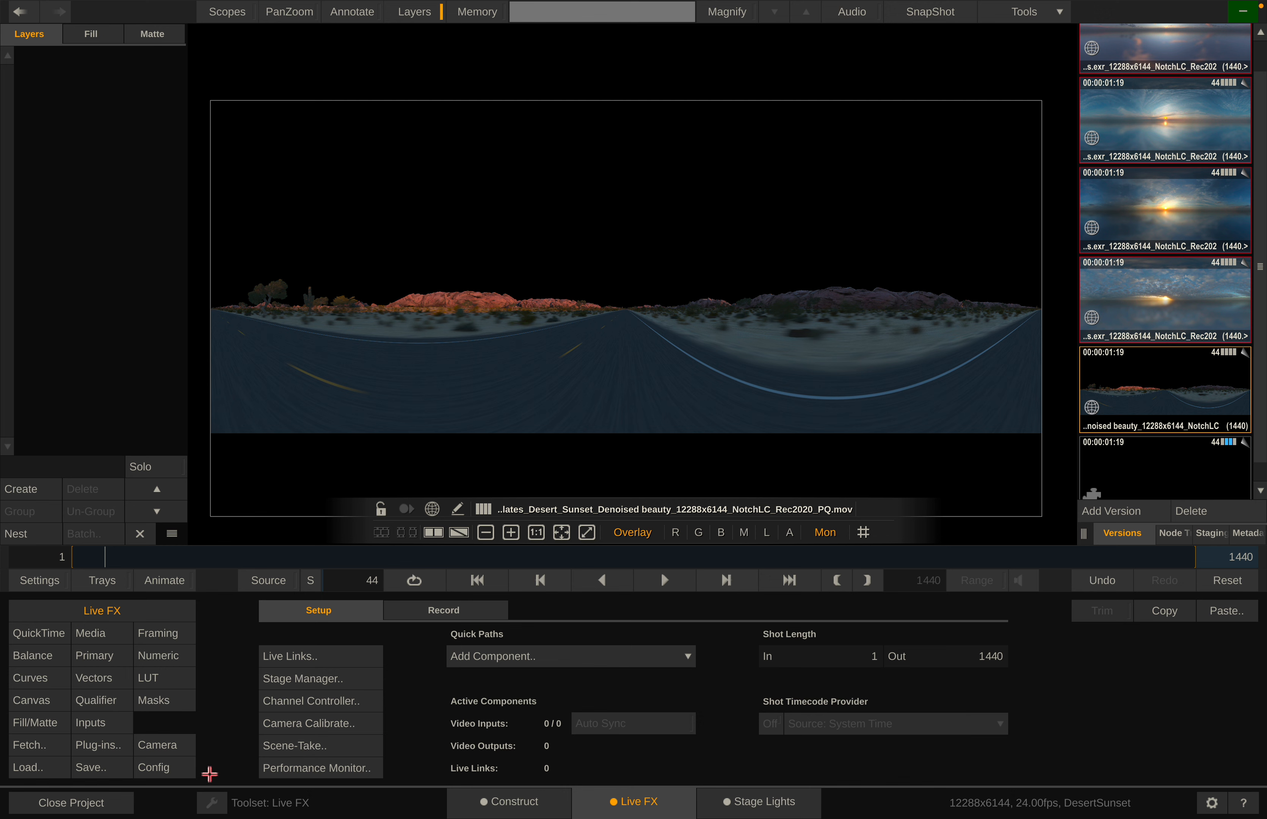
- Close the project to check the advanced system settings, and reopen the DesertSunset composite in the SIM_Compositing project
{"action": "left_click", "coordinate": [60, 803]}
{"action": "left_click", "coordinate": [67, 611]}
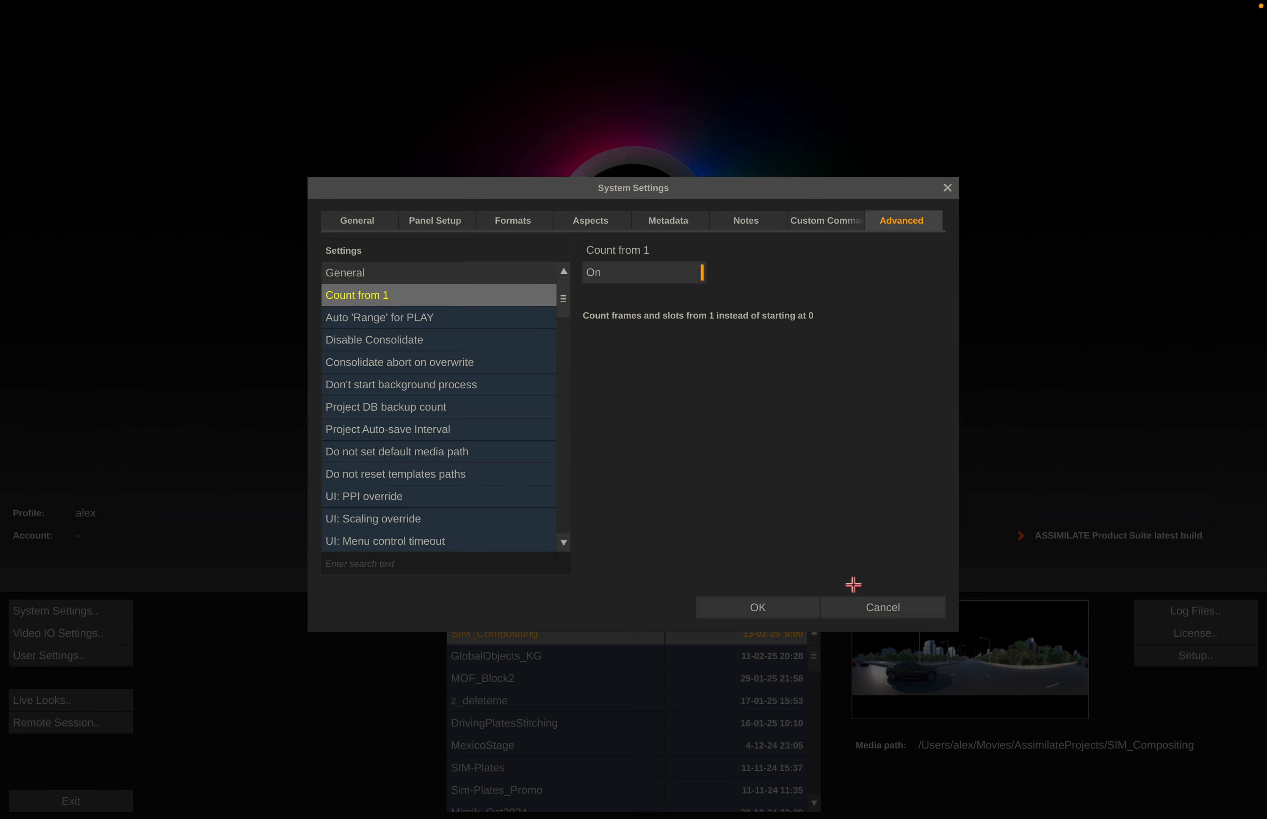
{"action": "left_click", "coordinate": [875, 602]}
{"action": "left_click", "coordinate": [682, 585]}
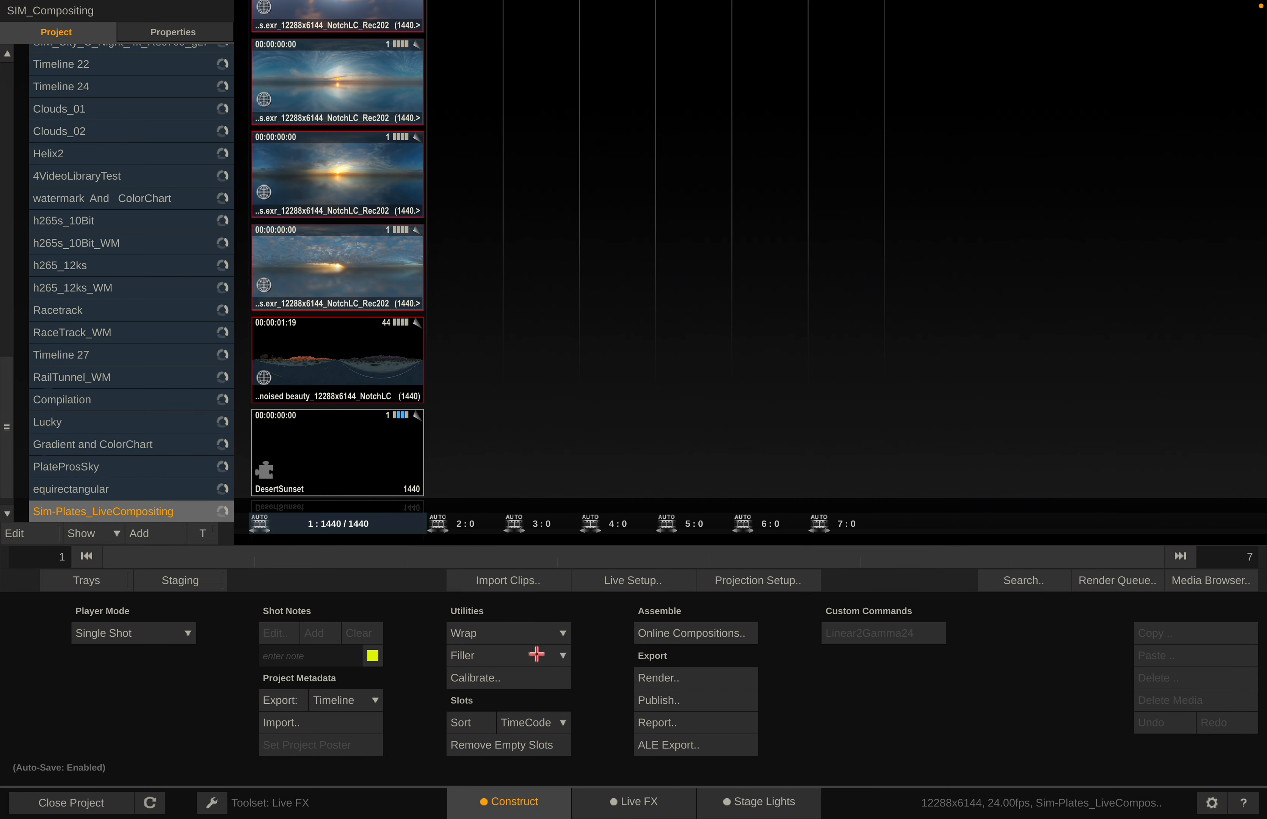
{"action": "double_click", "coordinate": [348, 454]}
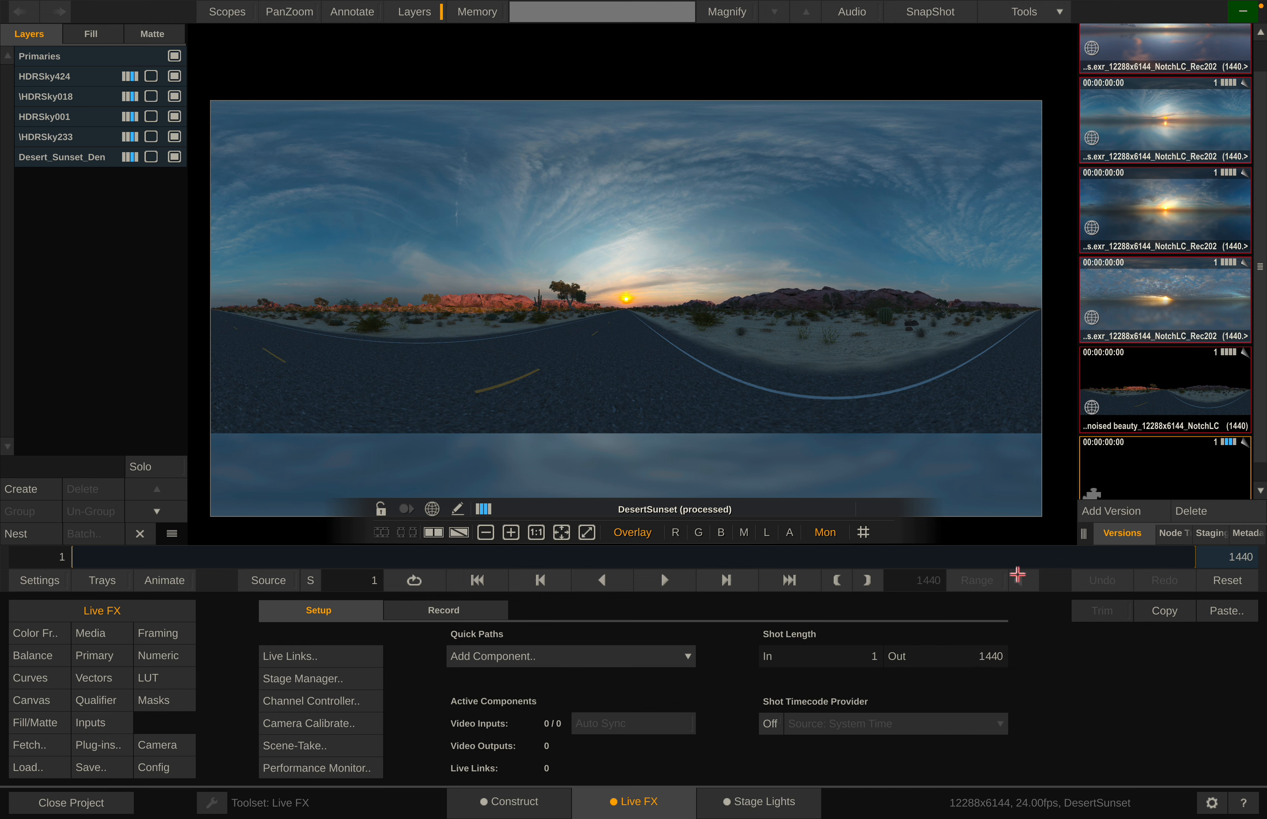
- Play the composite from near its last frame through the loop point and pause it at frame 88
{"action": "left_click", "coordinate": [1190, 559]}
{"action": "key", "text": "space"}
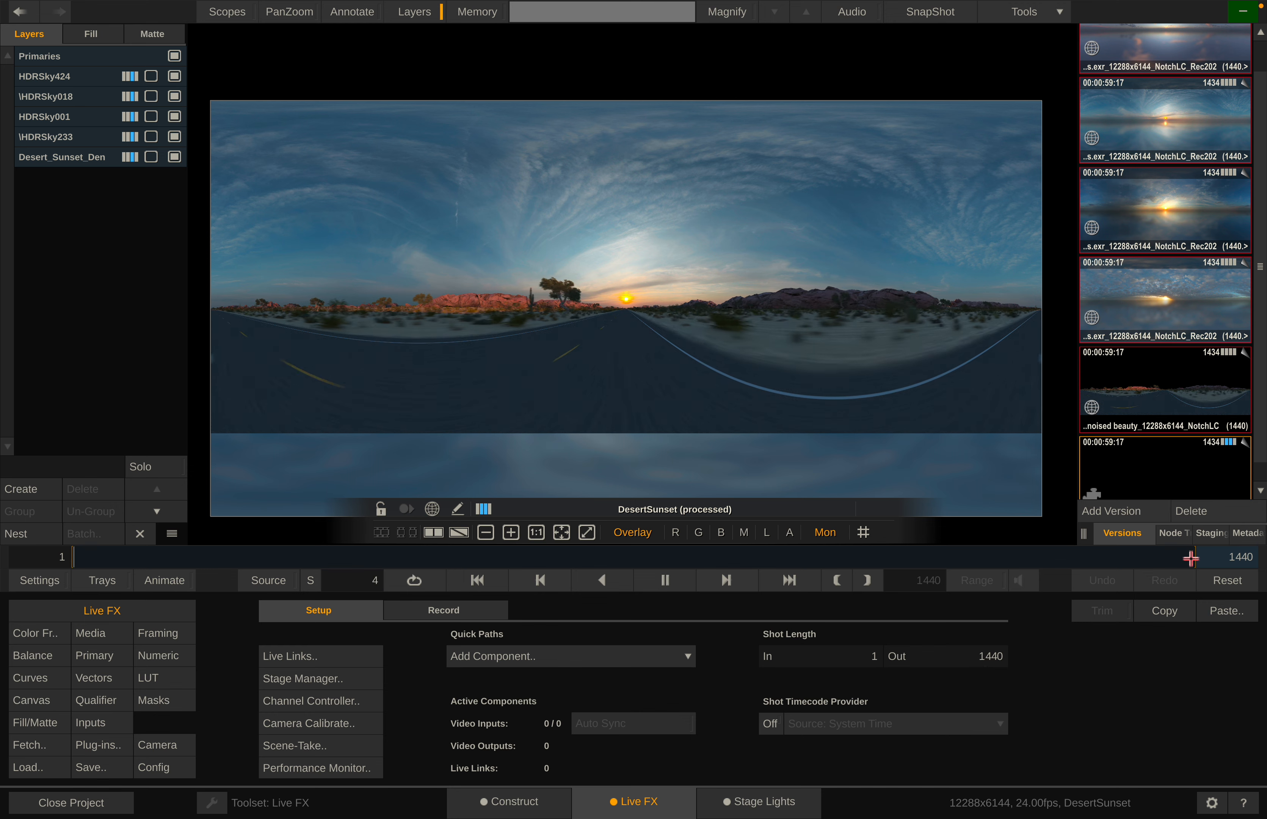
{"action": "left_click", "coordinate": [140, 533]}
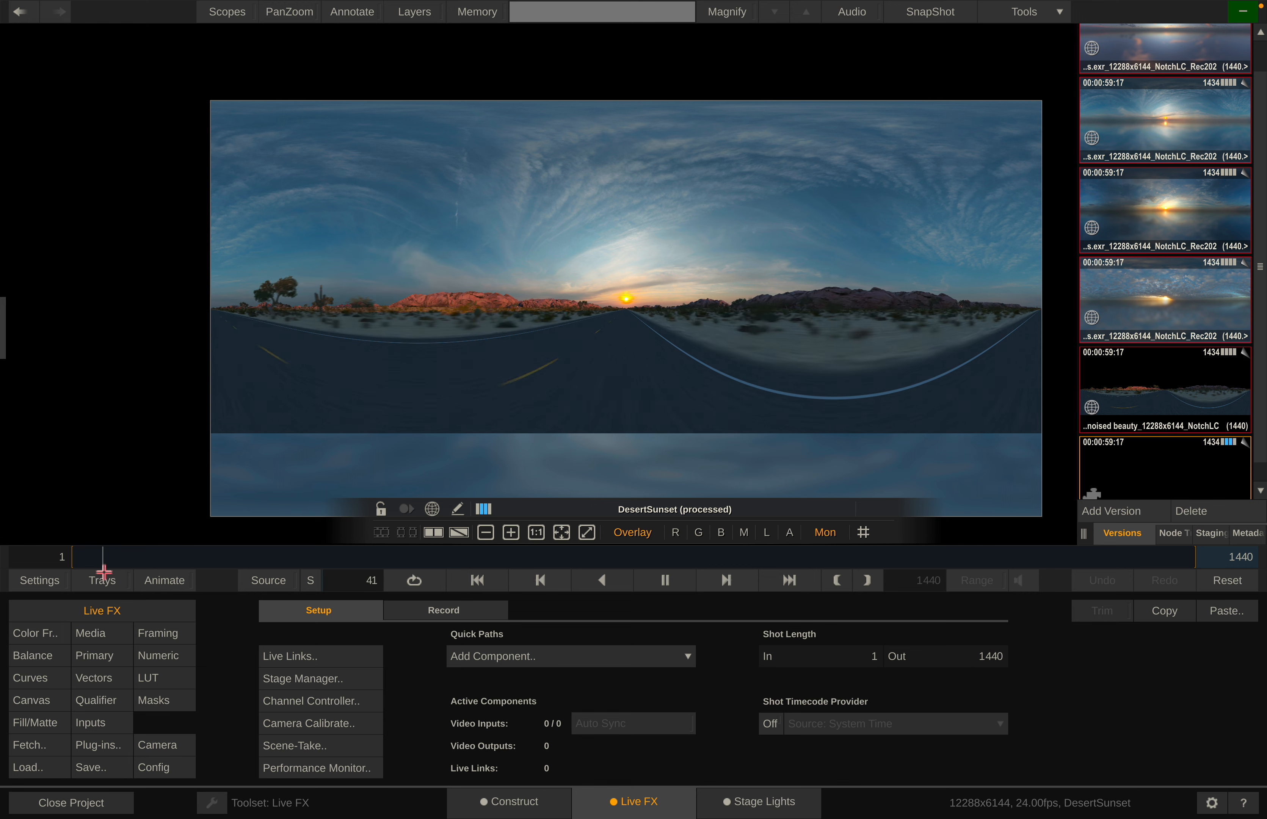
{"action": "key", "text": "l"}
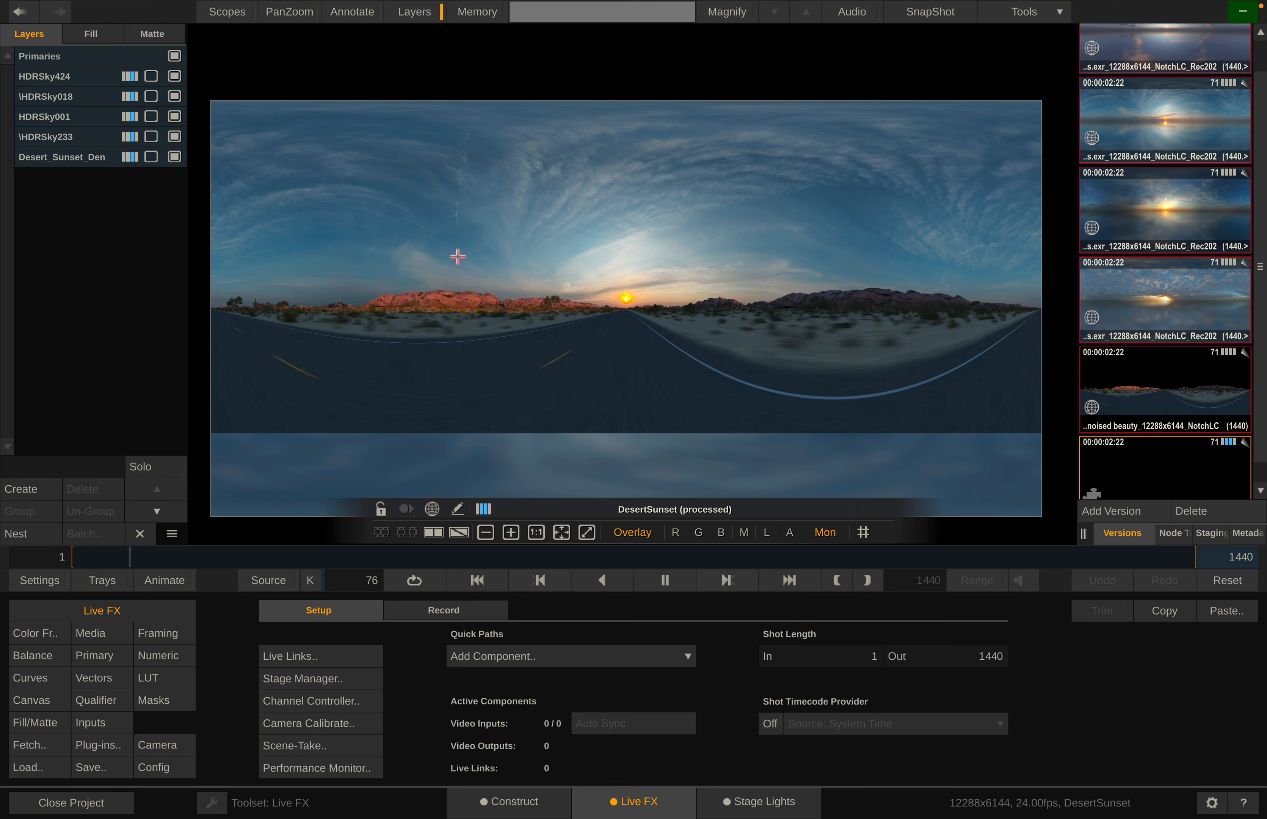
{"action": "key", "text": "space"}
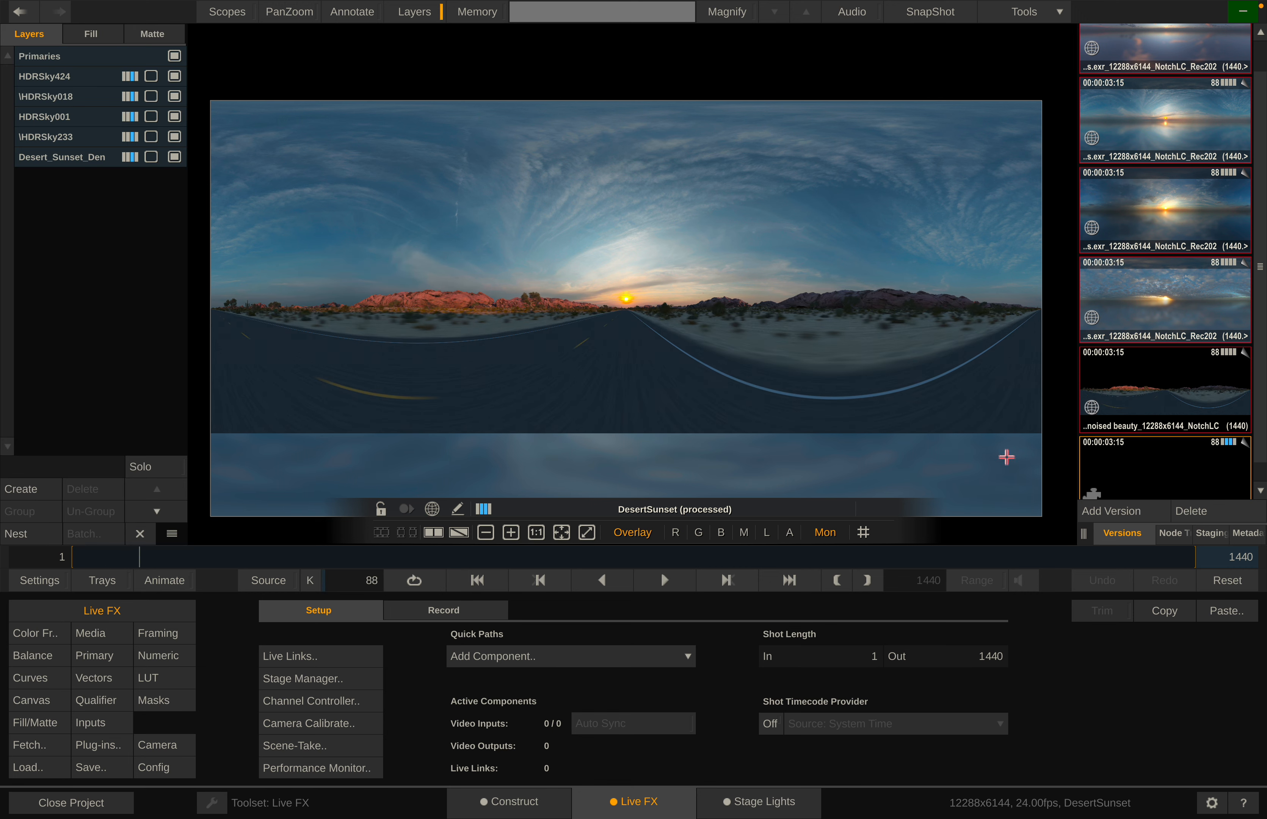
- Remove the leading backslash from the \HDRSky233 layer's name so it reads HDRSky233
{"action": "left_click", "coordinate": [89, 137]}
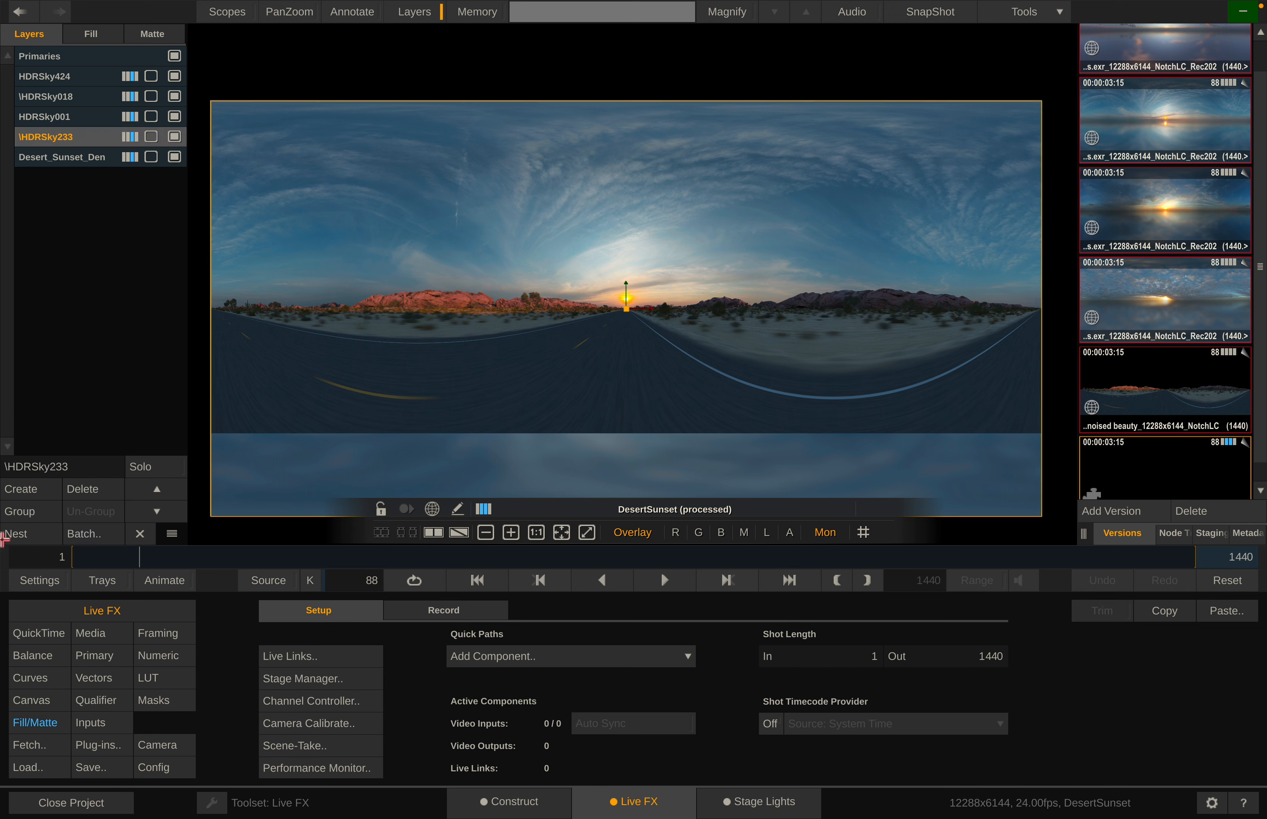
{"action": "key", "text": "BackSpace"}
{"action": "key", "text": "Return"}
{"action": "left_click", "coordinate": [38, 119]}
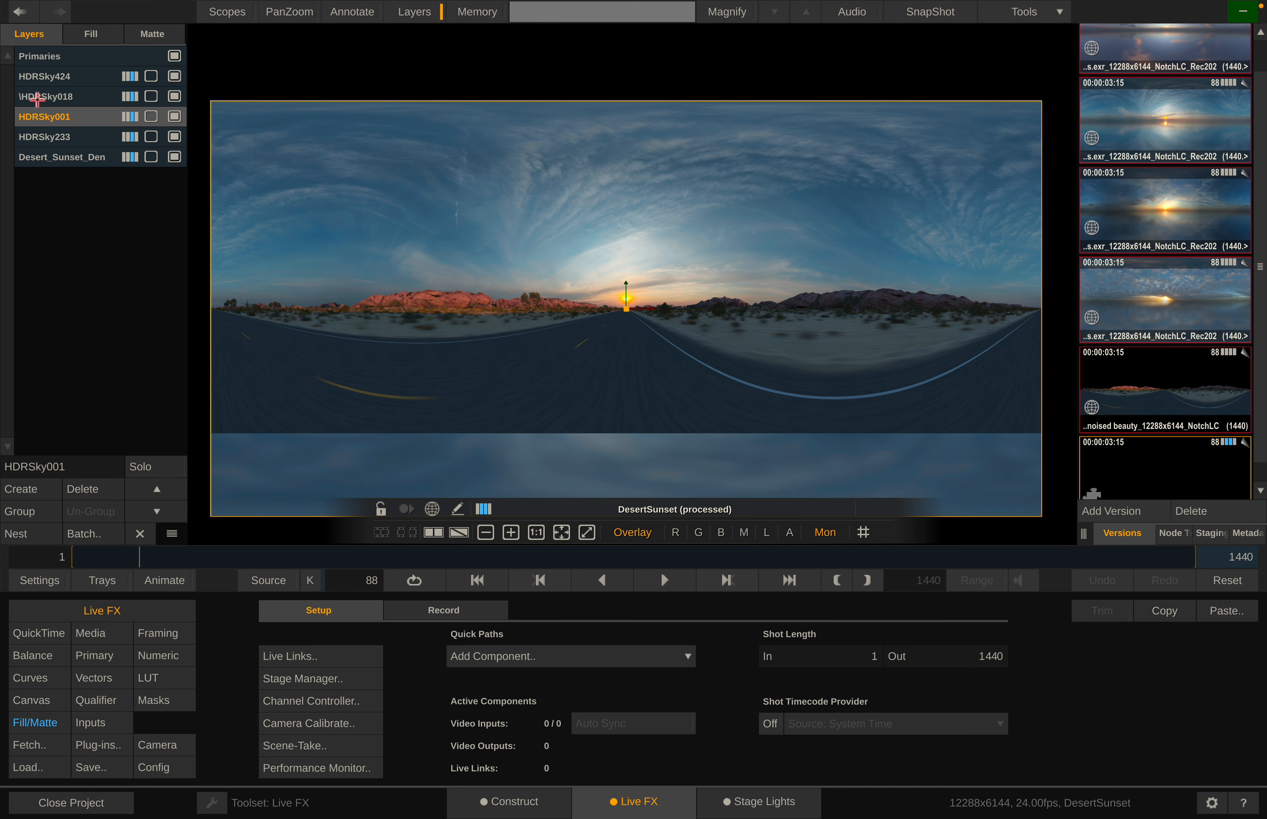
- Select the \HDRSky018 layer and examine the composite up close around the sun, the road and the mountains
{"action": "left_click", "coordinate": [36, 96]}
{"action": "left_click", "coordinate": [99, 464]}
{"action": "scroll", "coordinate": [545, 322], "scroll_direction": "up", "scroll_amount": 5}
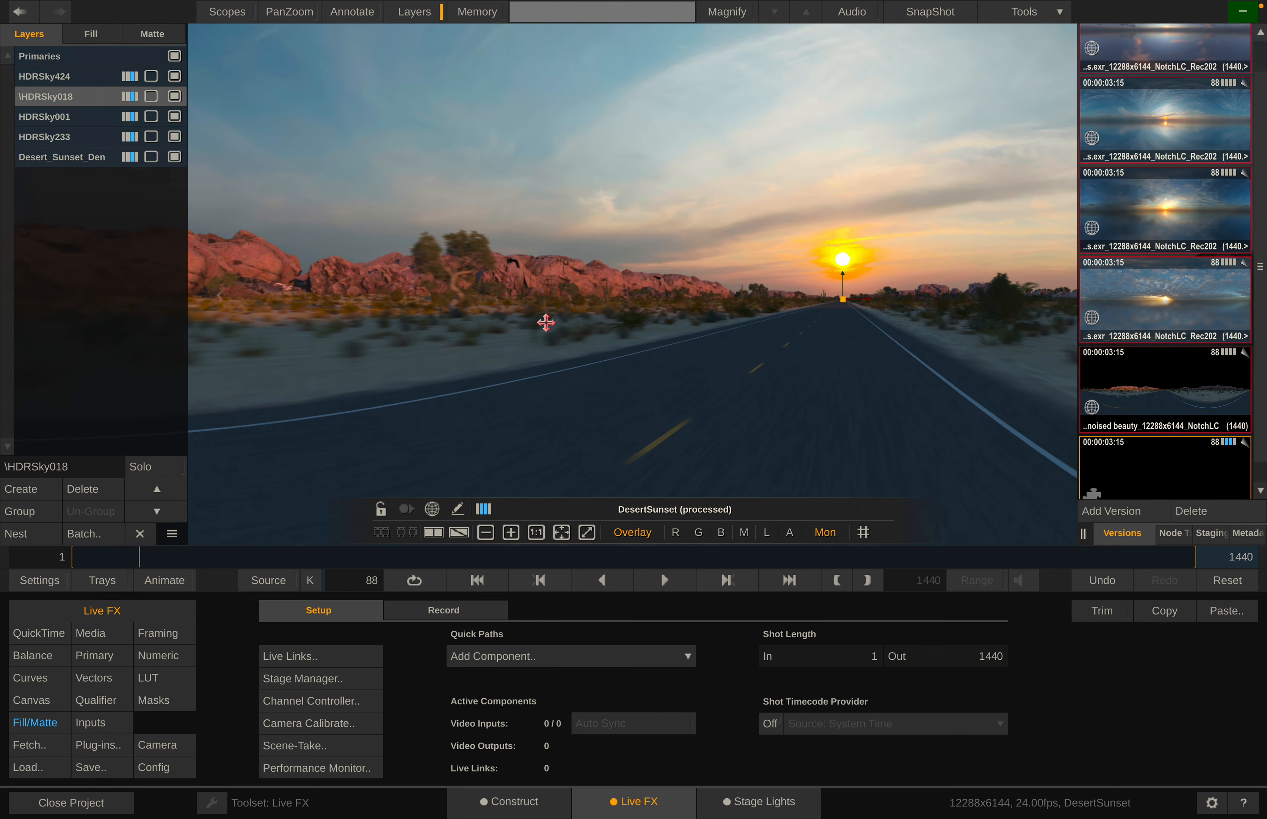
{"action": "left_click_drag", "start_coordinate": [911, 370], "coordinate": [438, 377]}
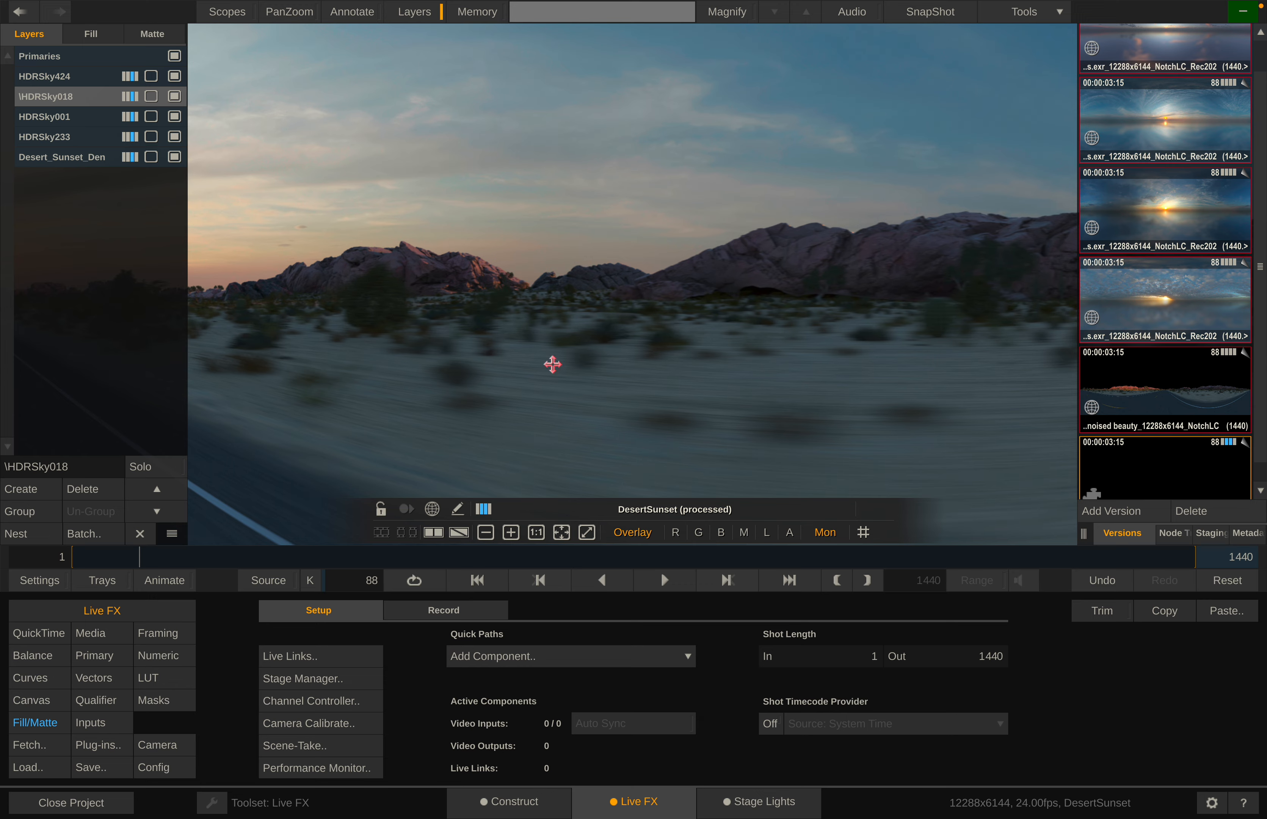
{"action": "left_click_drag", "start_coordinate": [504, 302], "coordinate": [900, 284]}
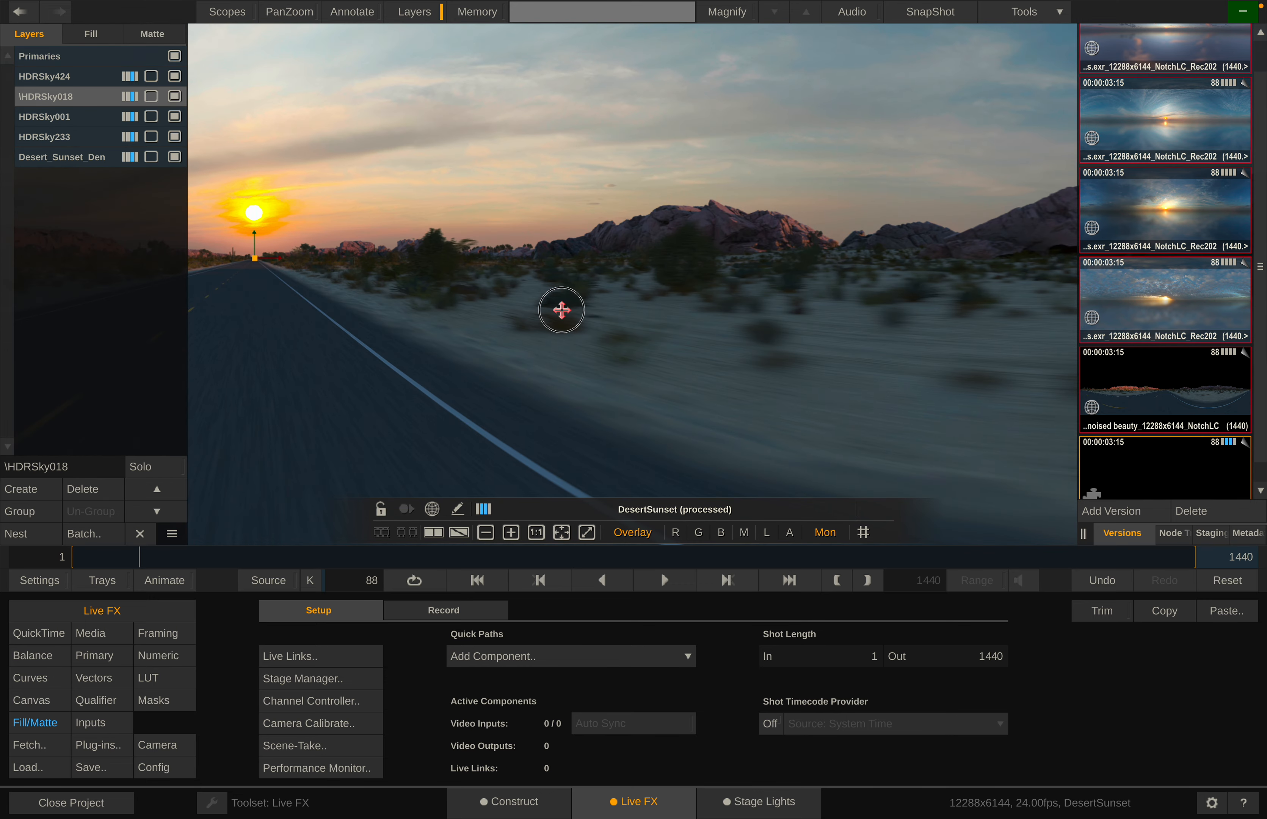
{"action": "left_click_drag", "start_coordinate": [561, 310], "coordinate": [668, 312]}
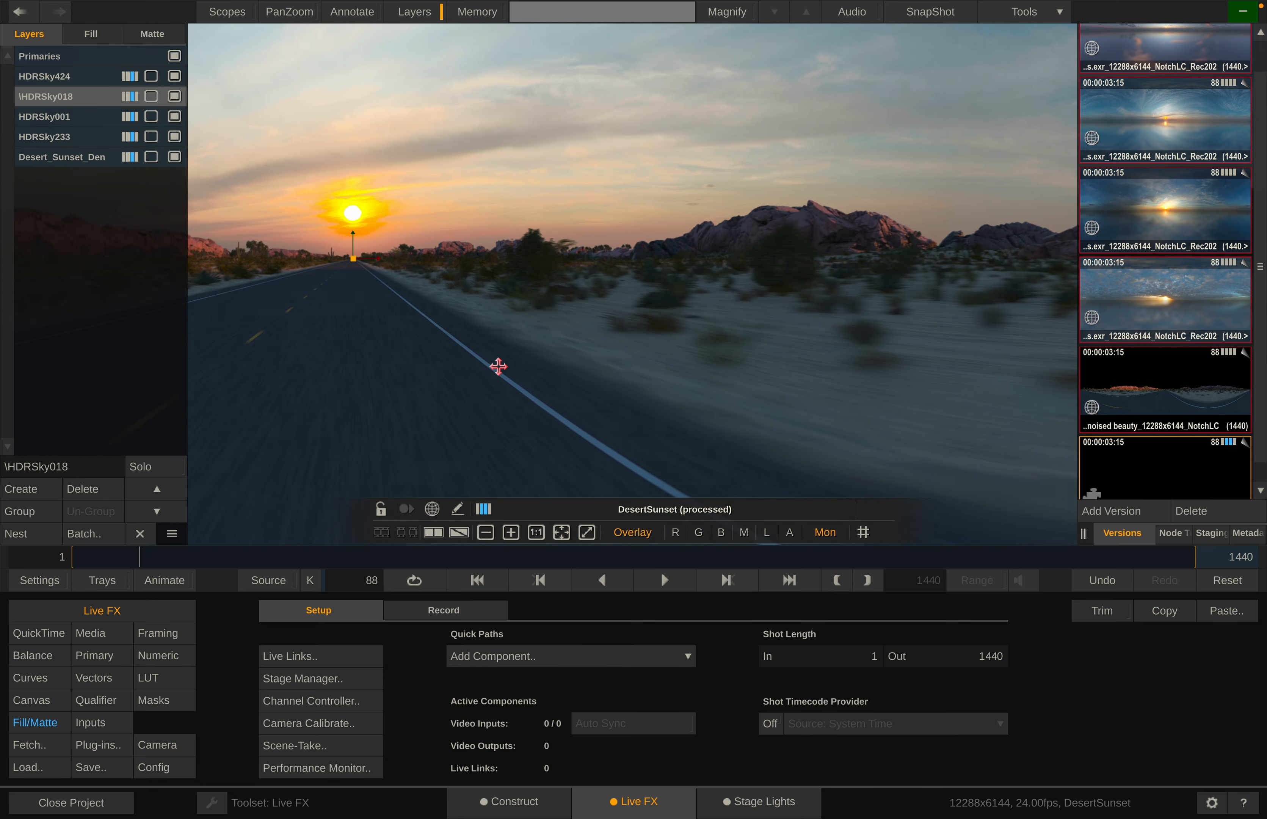
{"action": "scroll", "coordinate": [498, 366], "scroll_direction": "down", "scroll_amount": 5}
{"action": "left_click_drag", "start_coordinate": [498, 367], "coordinate": [730, 314]}
{"action": "scroll", "coordinate": [654, 366], "scroll_direction": "down", "scroll_amount": 3}
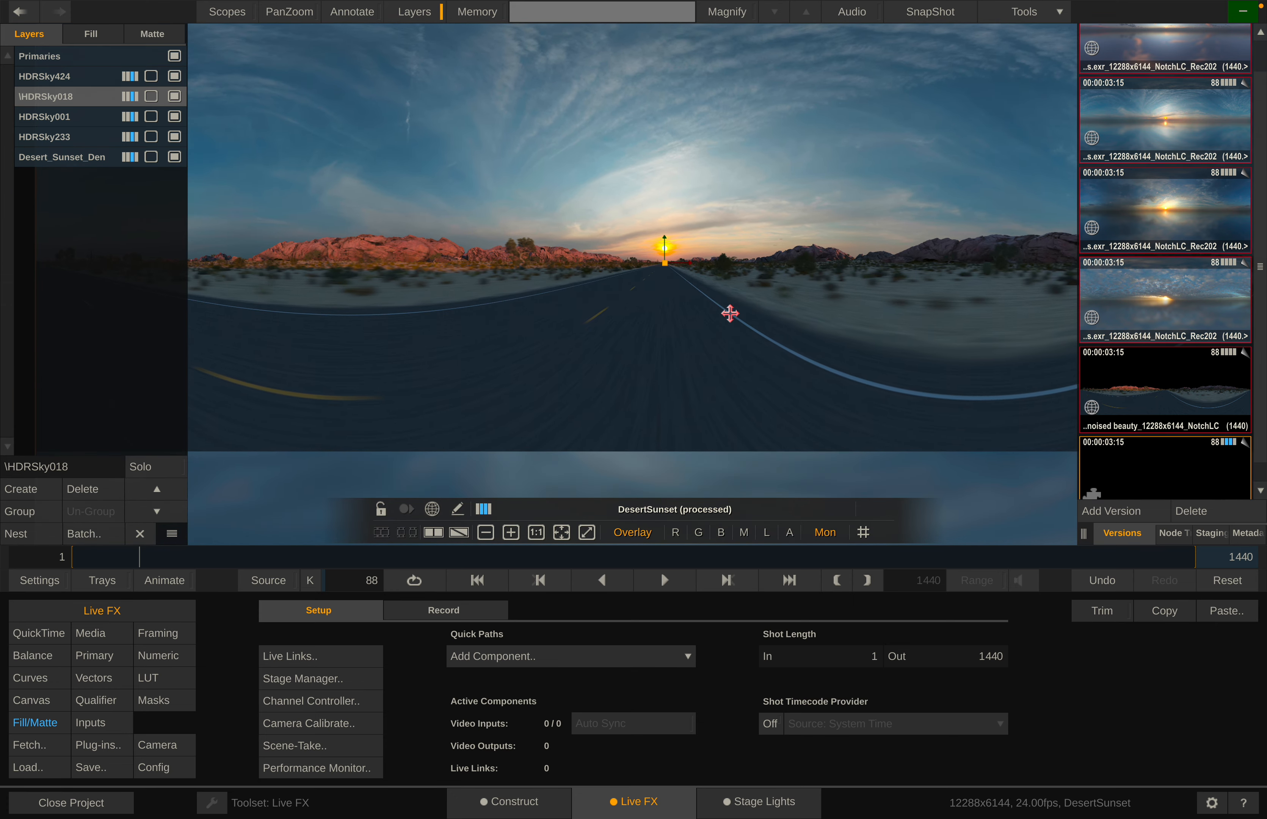
- Display the composite's node tree in a widened side area so that several layer nodes fit in view
{"action": "left_click_drag", "start_coordinate": [1089, 537], "coordinate": [943, 534]}
{"action": "left_click", "coordinate": [1058, 534]}
{"action": "mouse_move", "coordinate": [1046, 424]}
{"action": "left_mouse_down"}
{"action": "mouse_move", "coordinate": [922, 447]}
{"action": "mouse_move", "coordinate": [1057, 432]}
{"action": "left_mouse_up"}
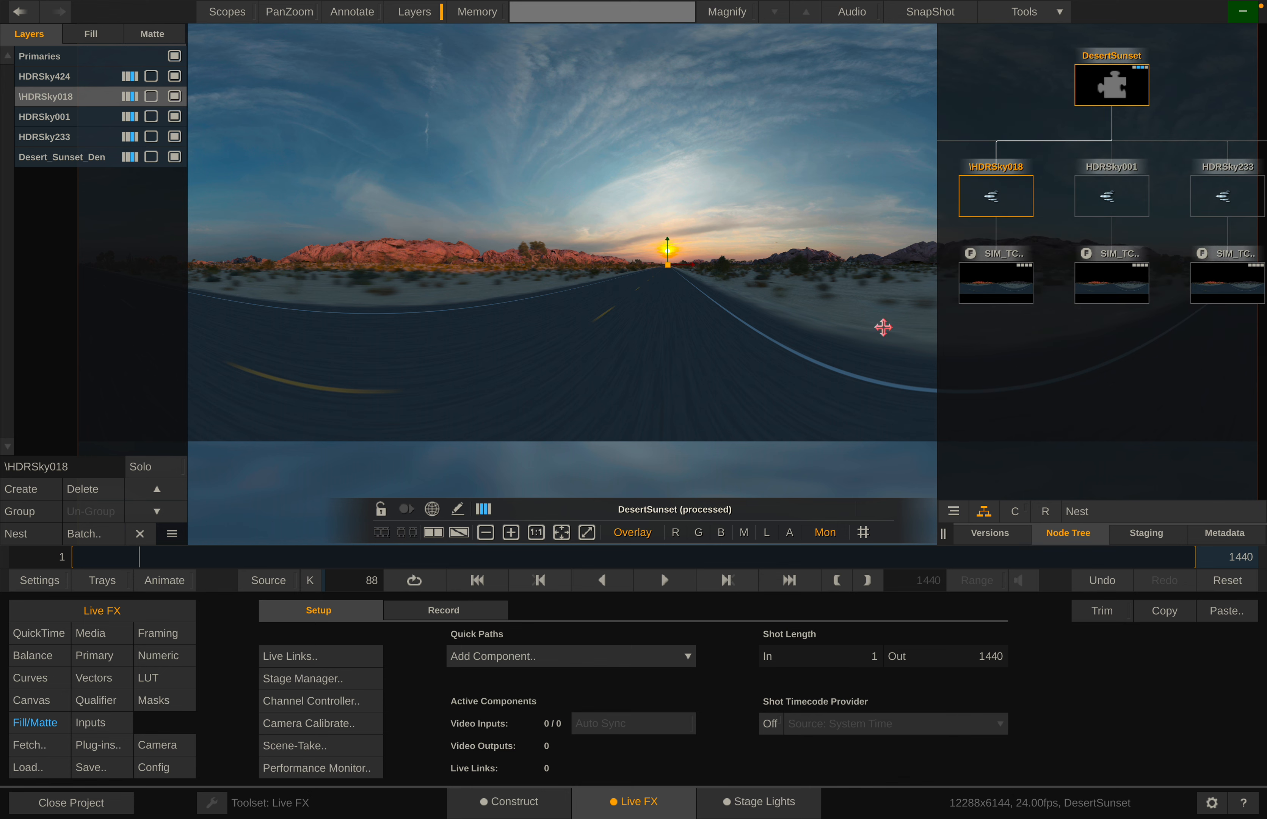
- Trace the HDRSky001 and \HDRSky018 layers in the node tree and view the full \HDRSky018 fill clip on its own
{"action": "left_click", "coordinate": [95, 120]}
{"action": "left_click", "coordinate": [90, 96]}
{"action": "left_click", "coordinate": [90, 122]}
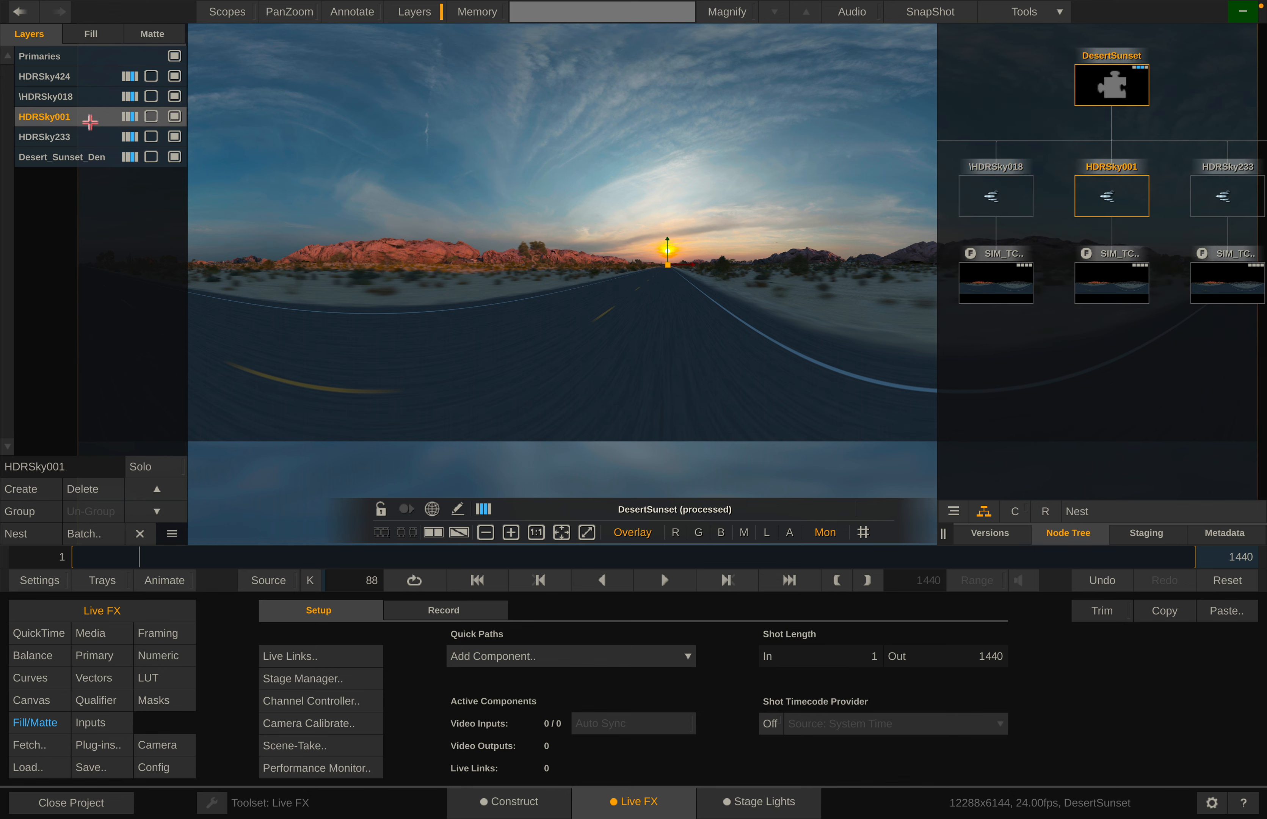
{"action": "left_click", "coordinate": [90, 92]}
{"action": "mouse_move", "coordinate": [1009, 181]}
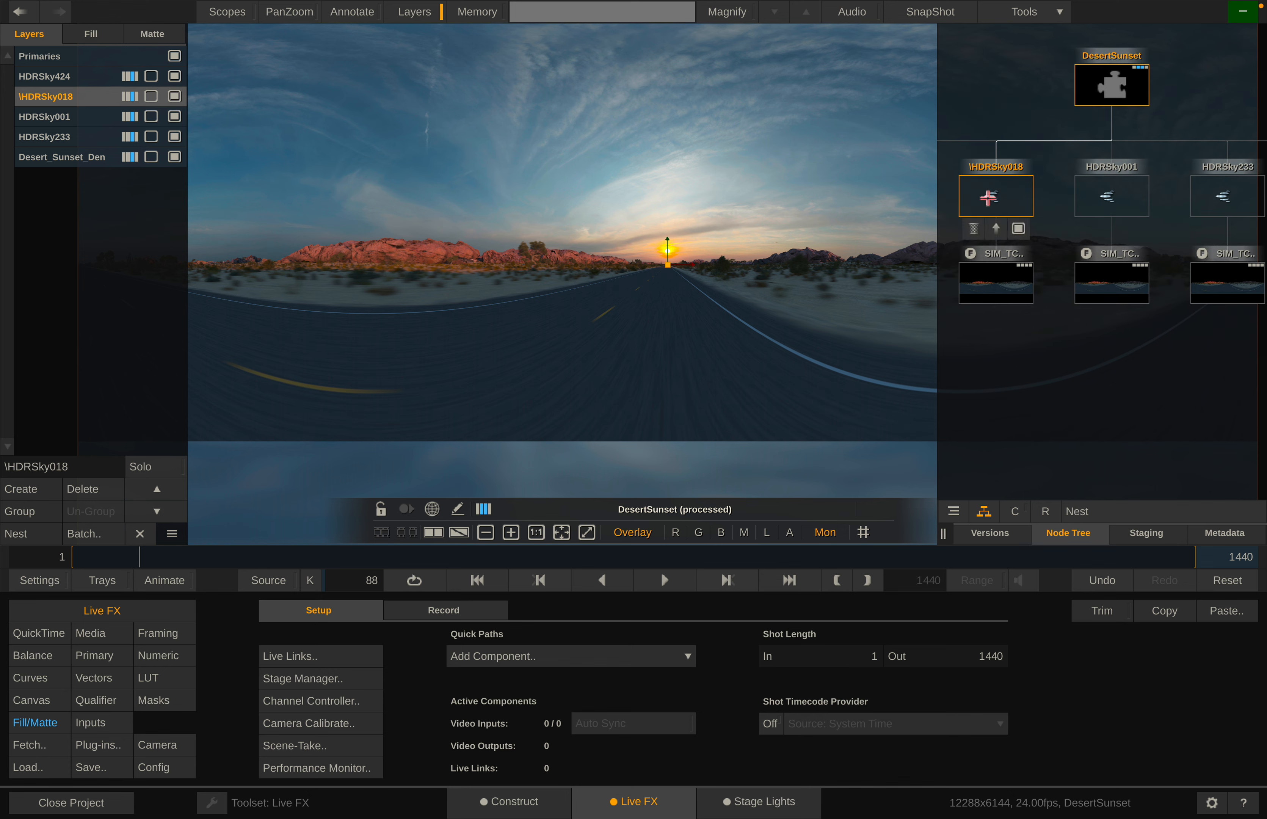
{"action": "left_click", "coordinate": [996, 274]}
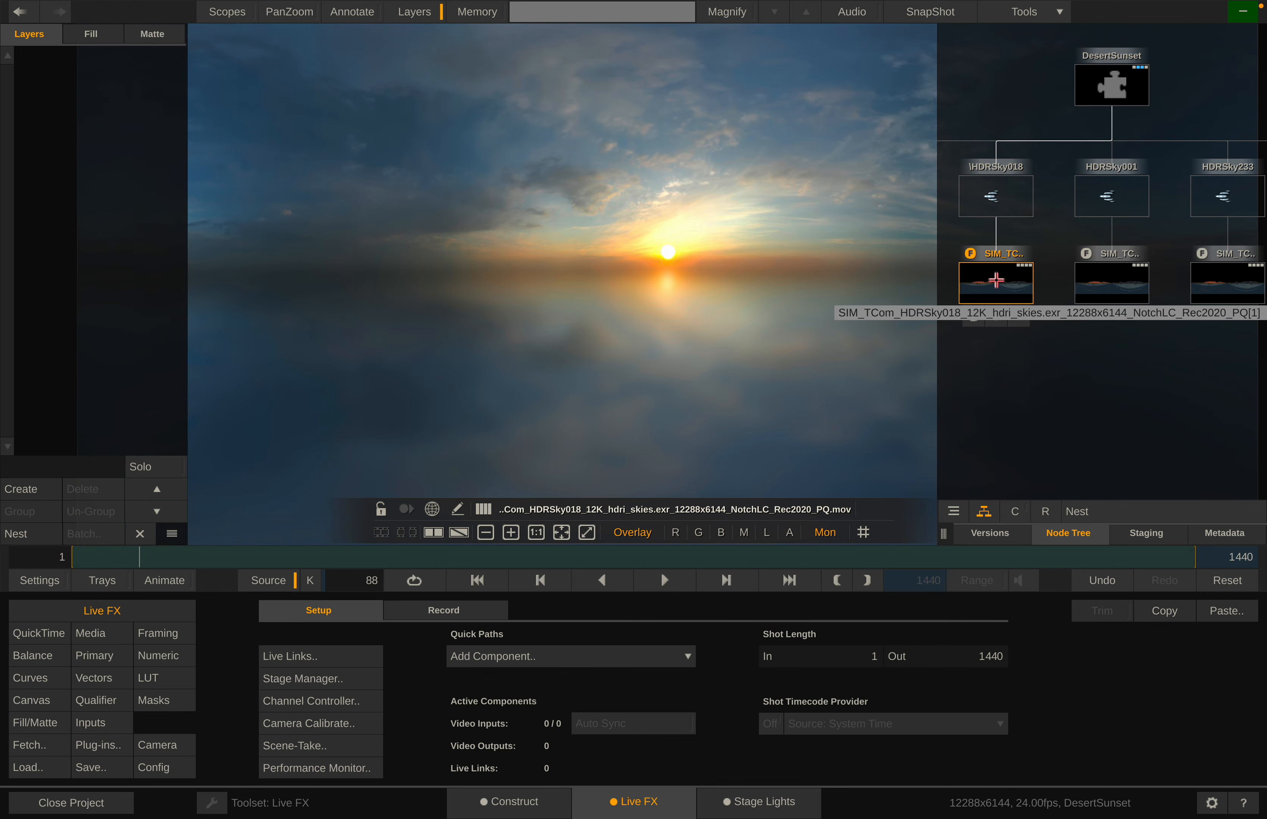
{"action": "scroll", "coordinate": [601, 349], "scroll_direction": "down", "scroll_amount": 9}
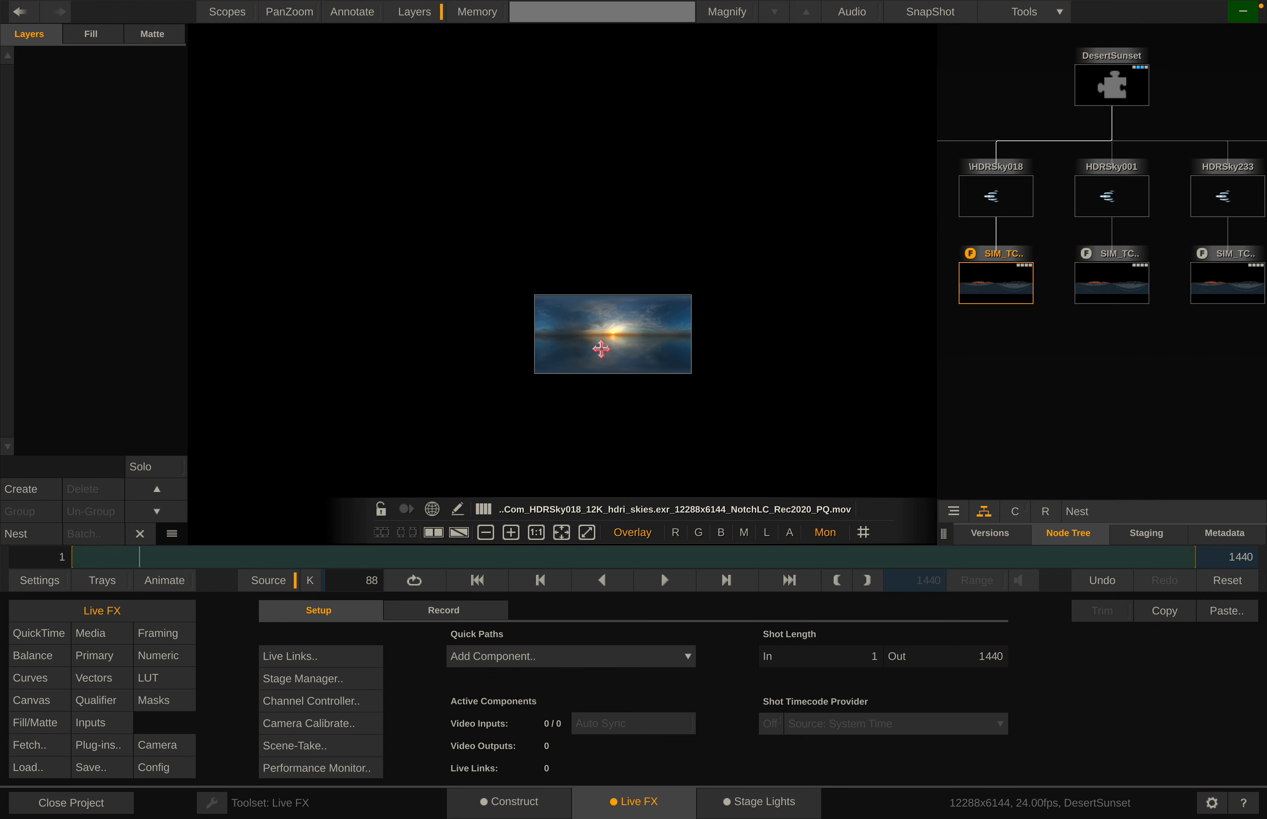
{"action": "scroll", "coordinate": [601, 349], "scroll_direction": "up", "scroll_amount": 7}
{"action": "left_click_drag", "start_coordinate": [601, 350], "coordinate": [503, 344]}
{"action": "scroll", "coordinate": [543, 349], "scroll_direction": "down", "scroll_amount": 1}
{"action": "scroll", "coordinate": [543, 349], "scroll_direction": "up", "scroll_amount": 1}
- Set the framing yaw of the \HDRSky018 fill clip to 99.729
{"action": "left_click", "coordinate": [155, 632]}
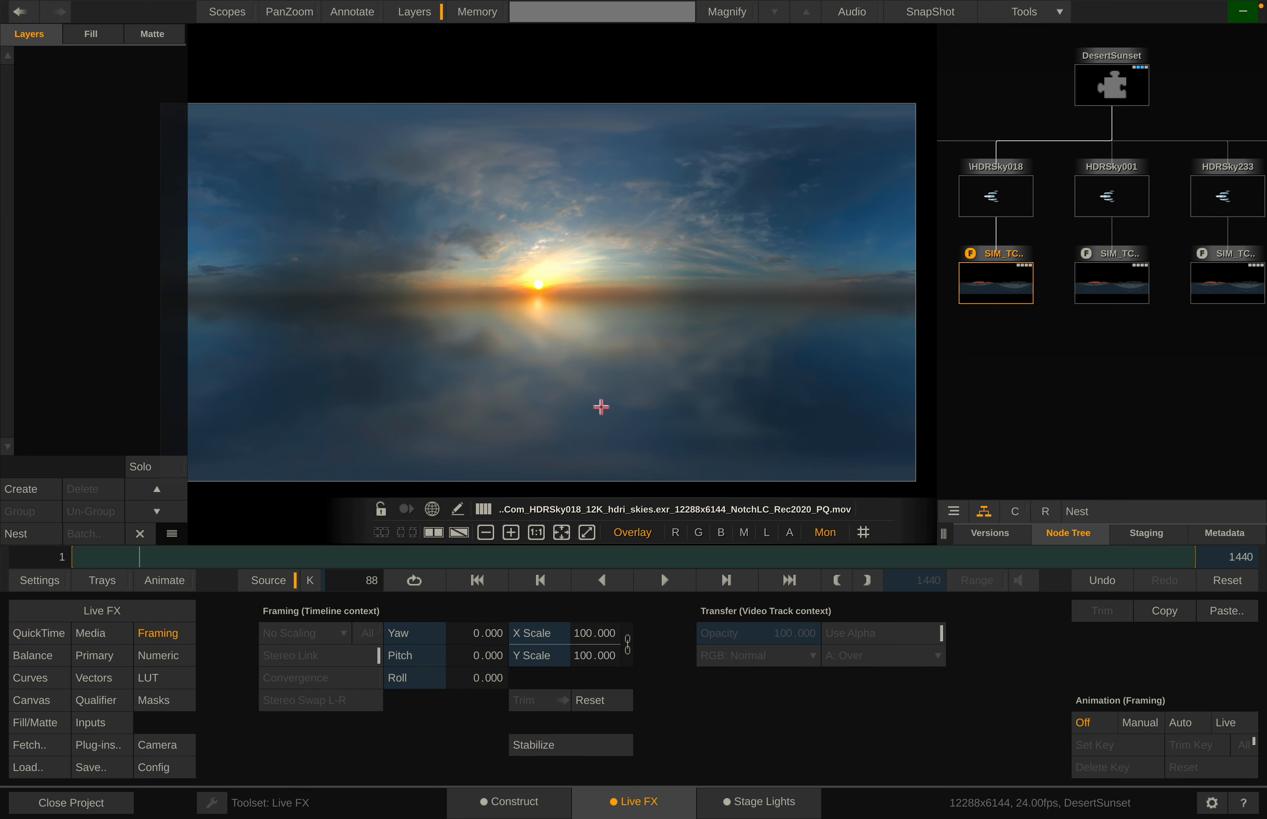
{"action": "left_click", "coordinate": [1024, 277]}
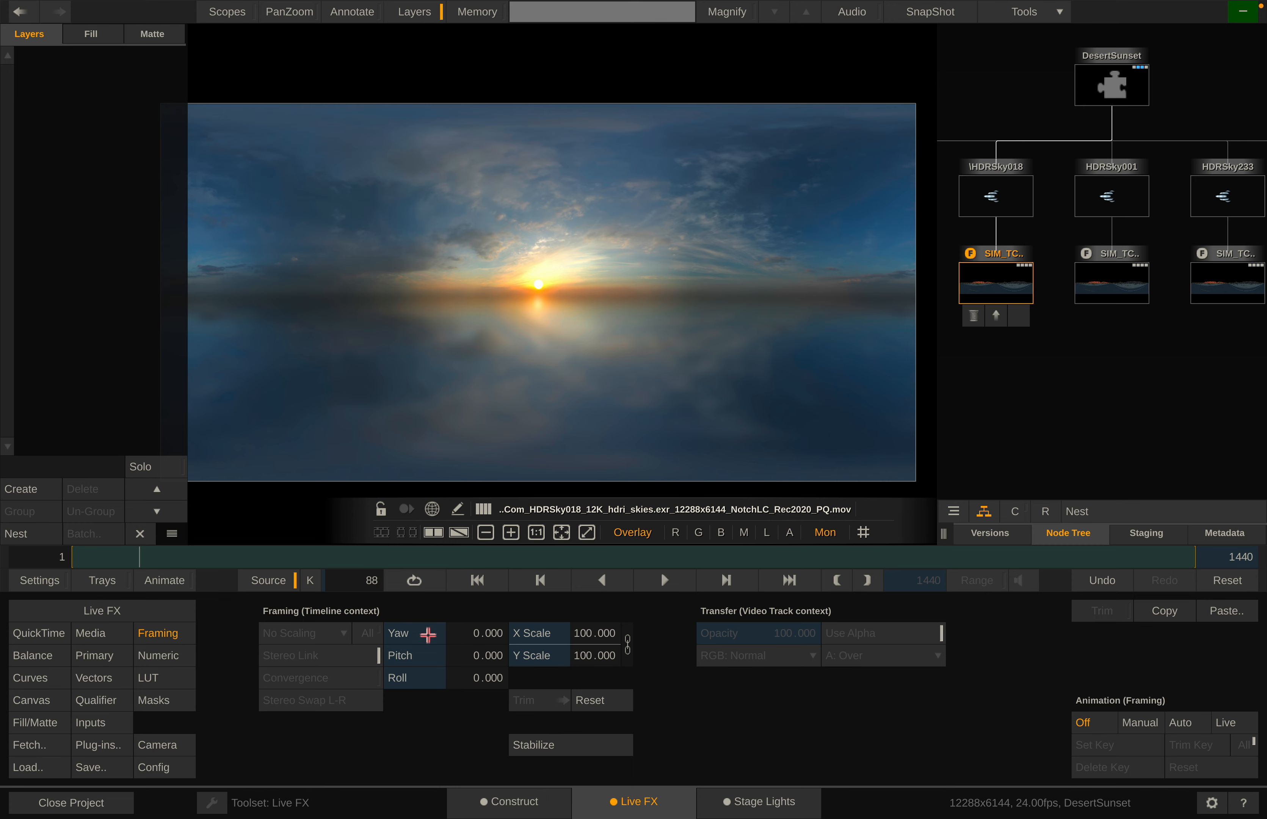
{"action": "left_click_drag", "start_coordinate": [428, 636], "coordinate": [636, 626]}
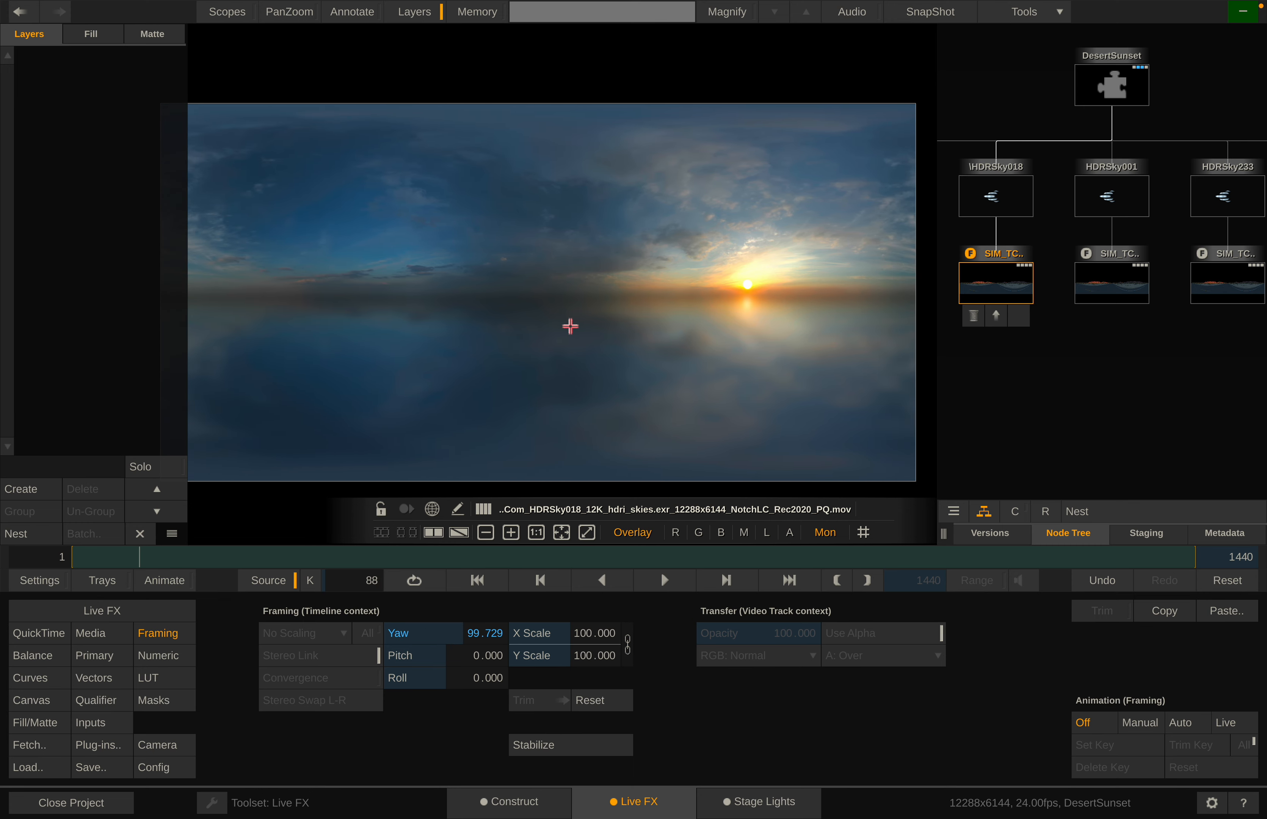
- Lock the viewer on the DesertSunset composite and set the yaw of the \HDRSky018 fill clip to 95.973
{"action": "left_click", "coordinate": [1107, 91]}
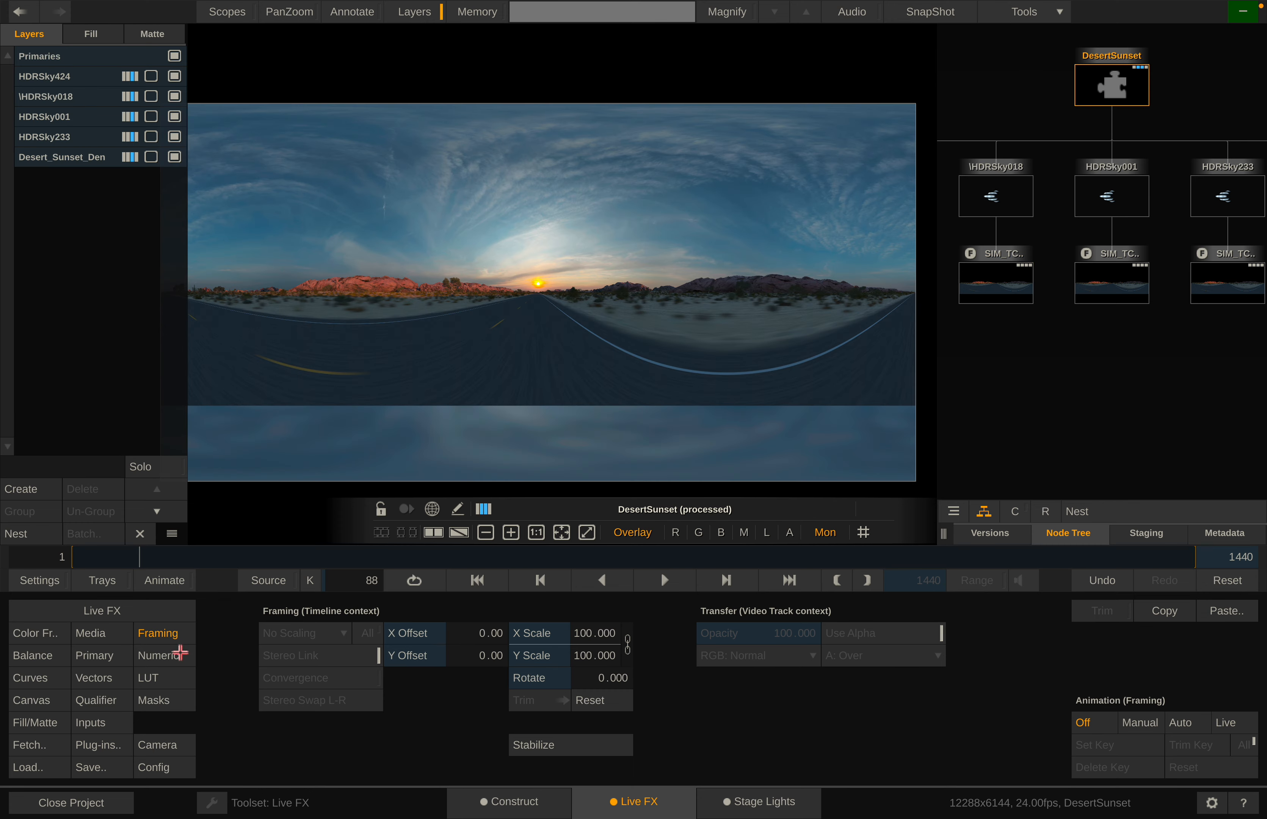
{"action": "left_click", "coordinate": [381, 509]}
{"action": "left_click", "coordinate": [1000, 276]}
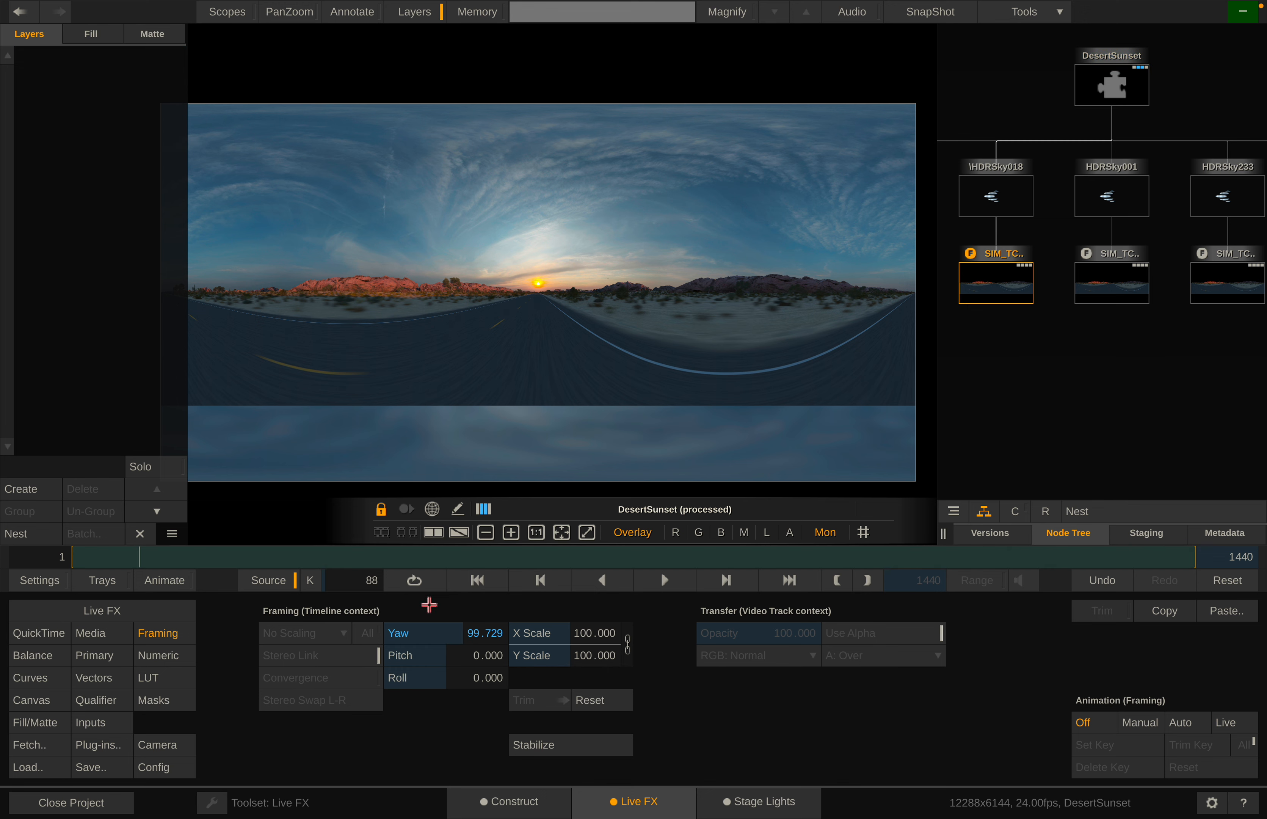
{"action": "mouse_move", "coordinate": [448, 632]}
{"action": "left_mouse_down"}
{"action": "mouse_move", "coordinate": [526, 631]}
{"action": "mouse_move", "coordinate": [448, 631]}
{"action": "left_mouse_up"}
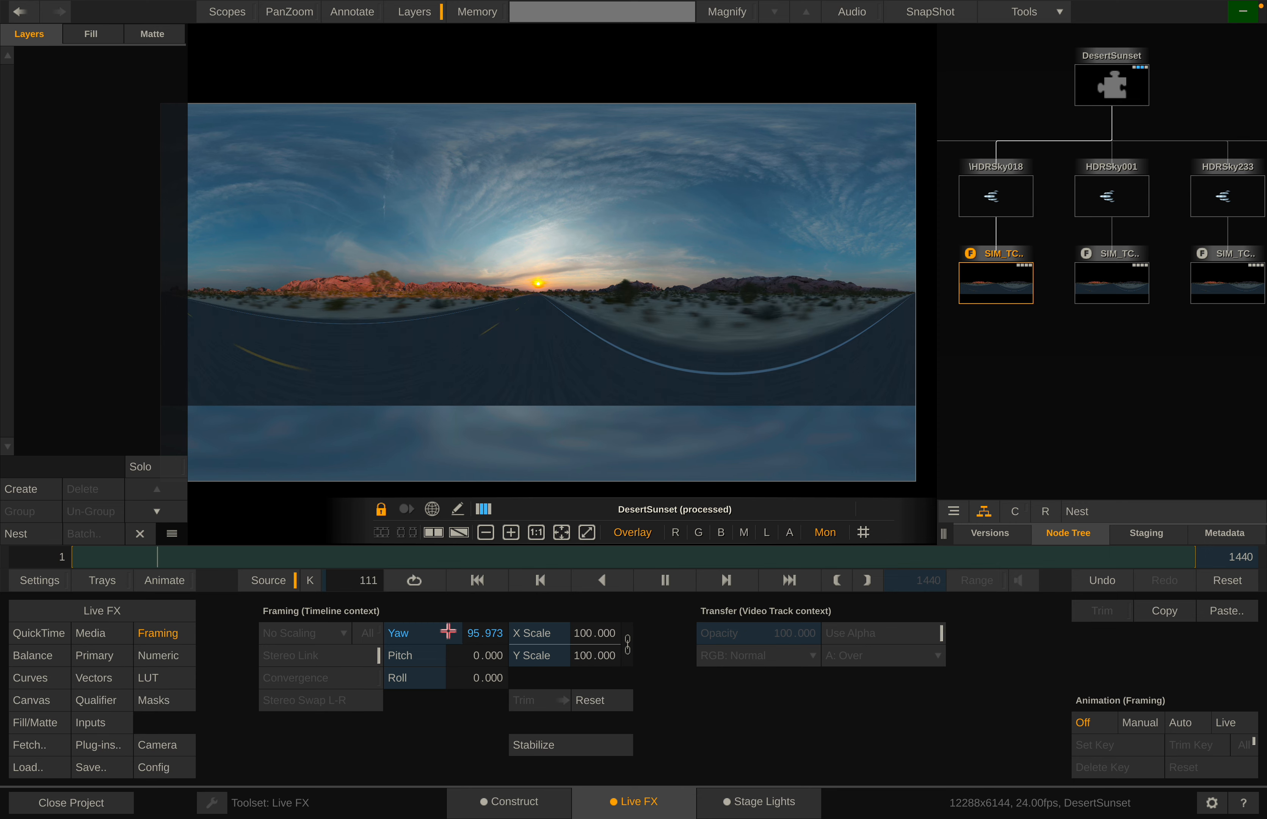
- Check the \HDRSky018 layer node and its fill clip in the node tree while the composite stays in view
{"action": "left_click", "coordinate": [100, 617]}
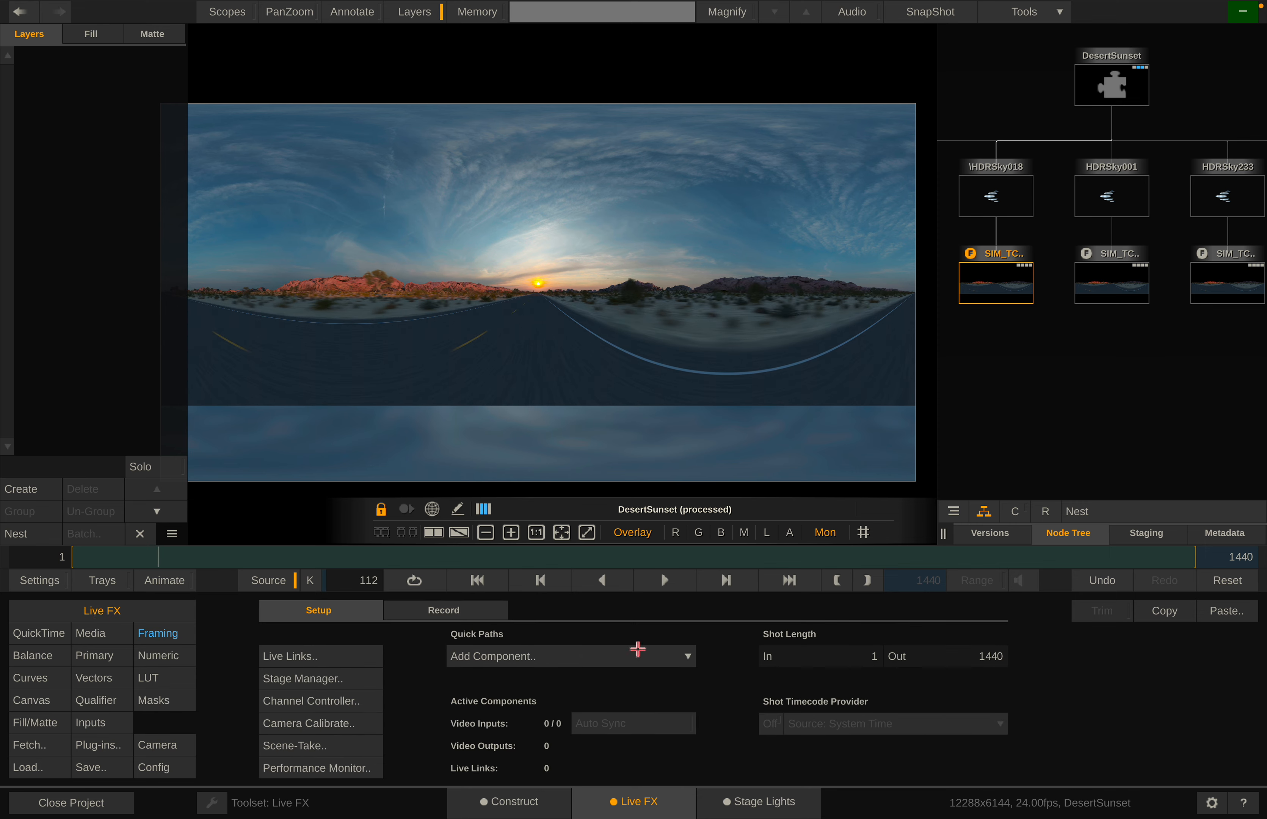
{"action": "left_click", "coordinate": [990, 196]}
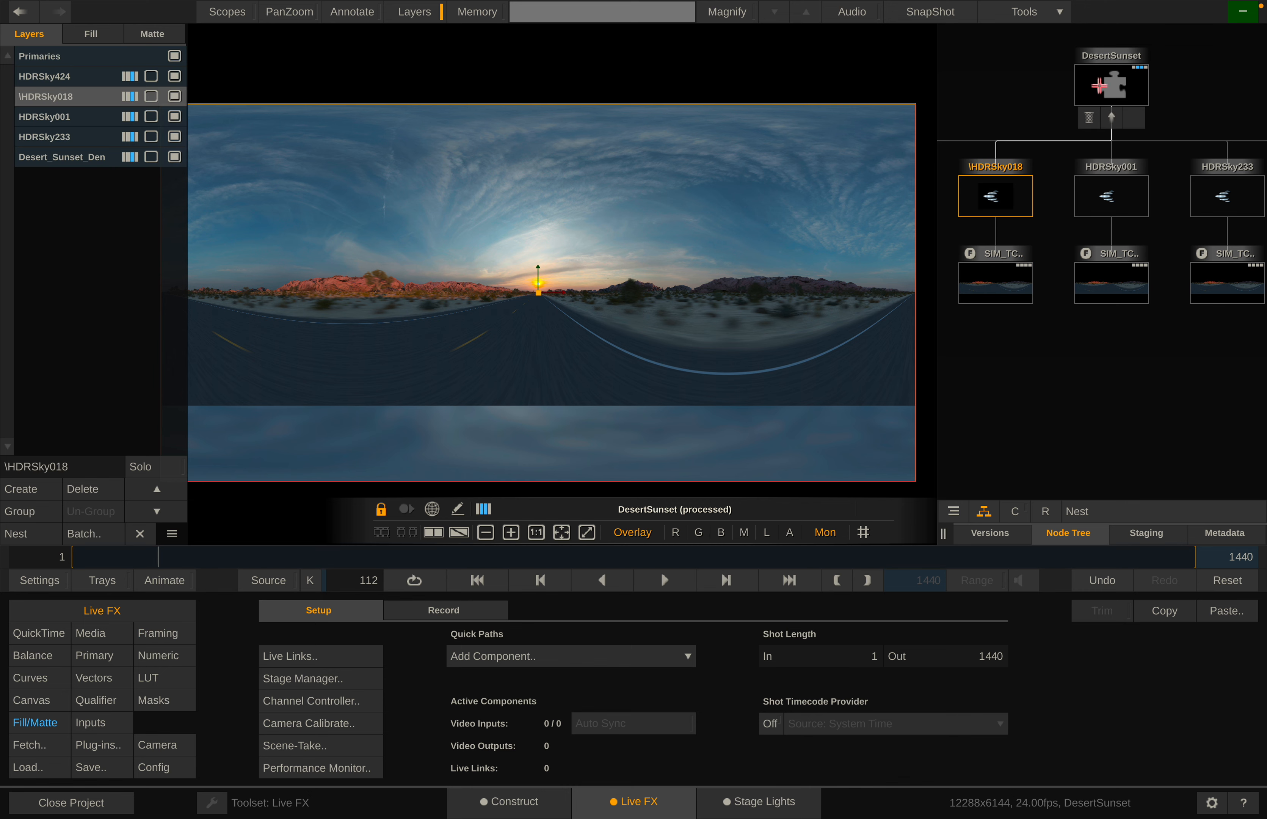
{"action": "left_click", "coordinate": [1046, 147]}
{"action": "left_click", "coordinate": [990, 192]}
{"action": "left_click", "coordinate": [994, 311]}
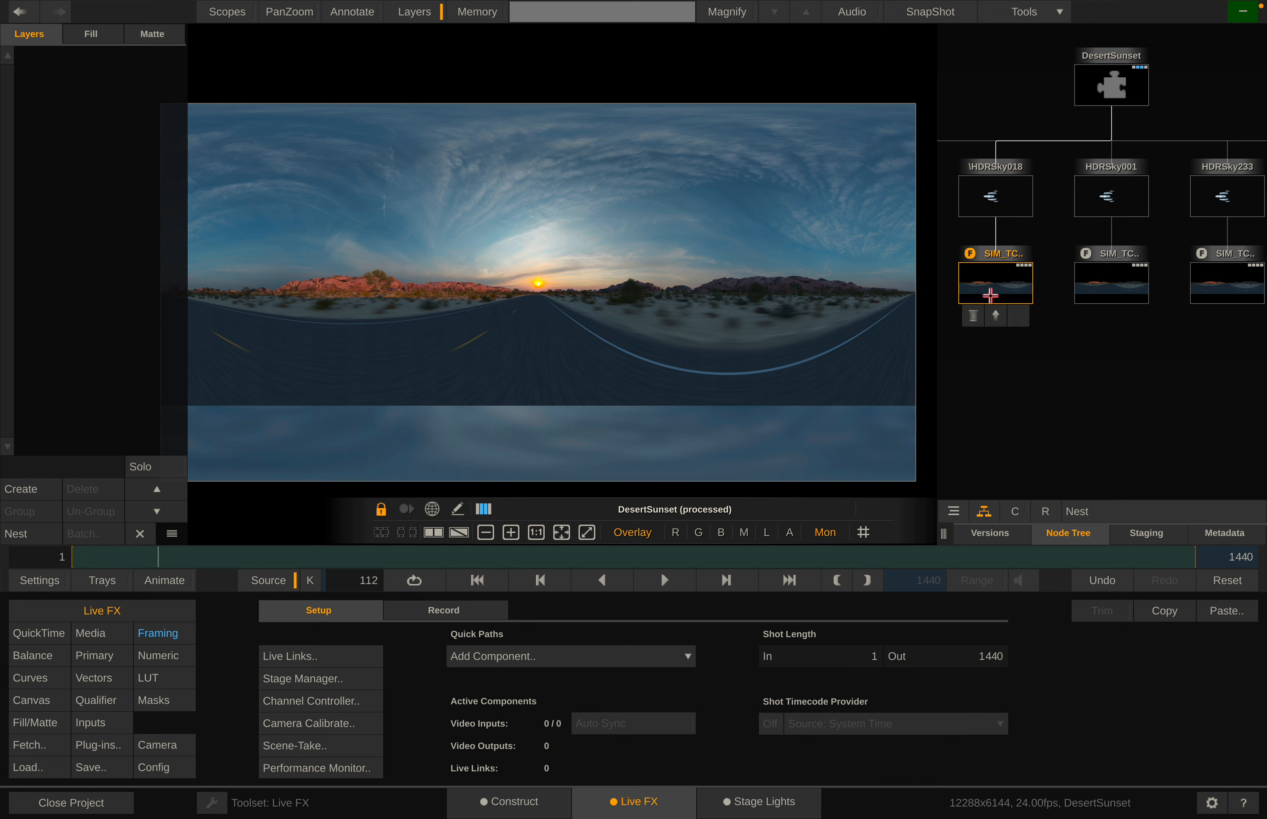
- Disable the HDRSky424, HDRSky001 and HDRSky233 layers of the DesertSunset composite, leaving \HDRSky018 as the only enabled sky
{"action": "left_click", "coordinate": [1098, 85]}
{"action": "left_click", "coordinate": [174, 116]}
{"action": "left_click", "coordinate": [175, 95]}
{"action": "left_click", "coordinate": [175, 76]}
{"action": "left_click", "coordinate": [175, 137]}
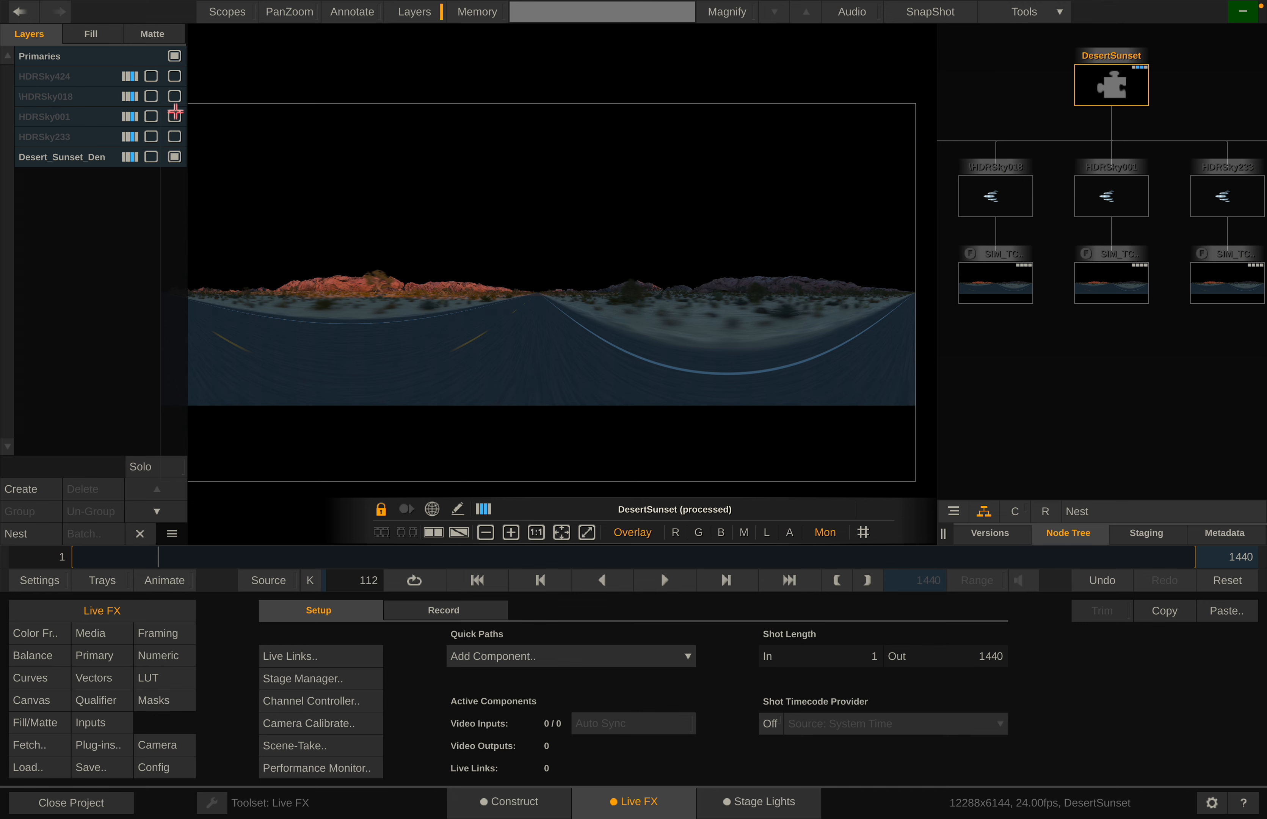
{"action": "left_click", "coordinate": [175, 116]}
{"action": "left_click", "coordinate": [175, 96]}
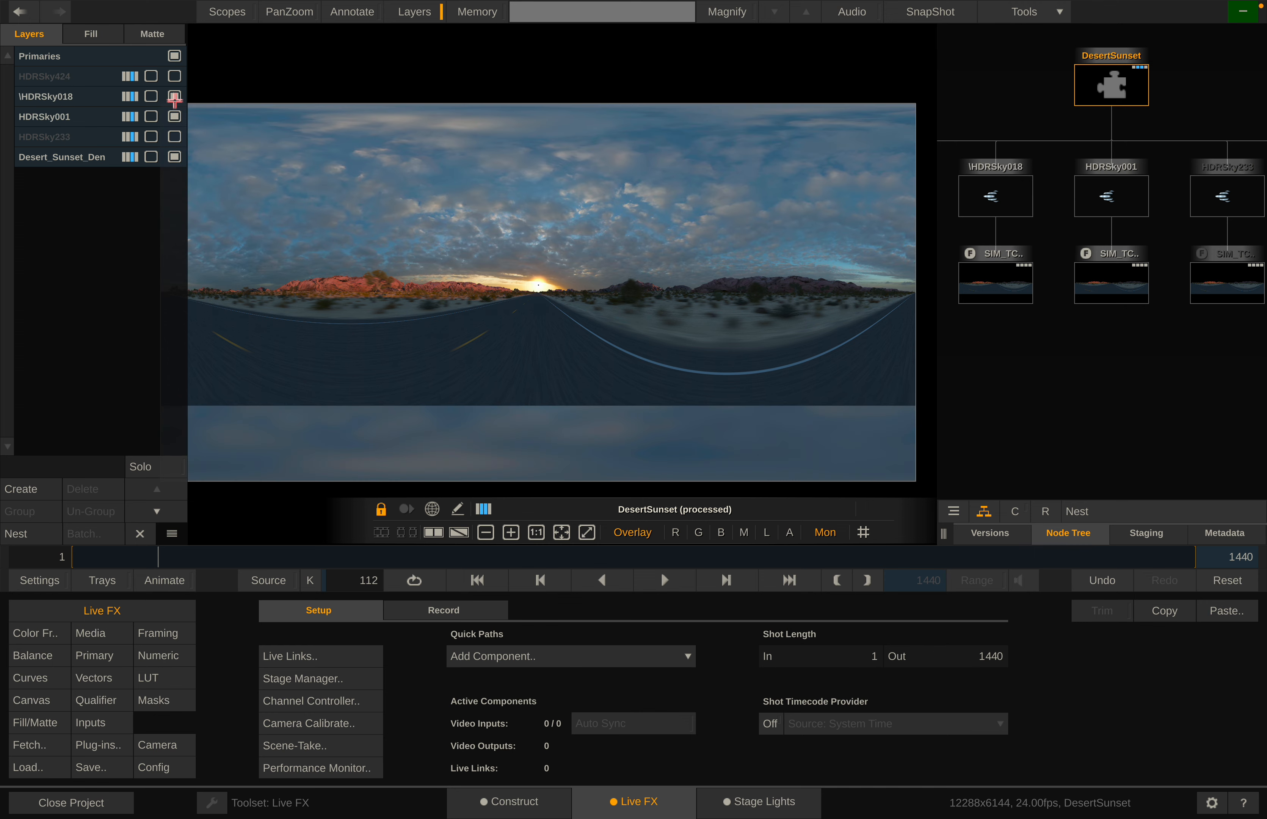
{"action": "left_click", "coordinate": [175, 116]}
- Move the \HDRSky018 layer directly above the desert plate in the stack and set its fill clip's yaw to 84.881
{"action": "left_click_drag", "start_coordinate": [47, 101], "coordinate": [49, 152]}
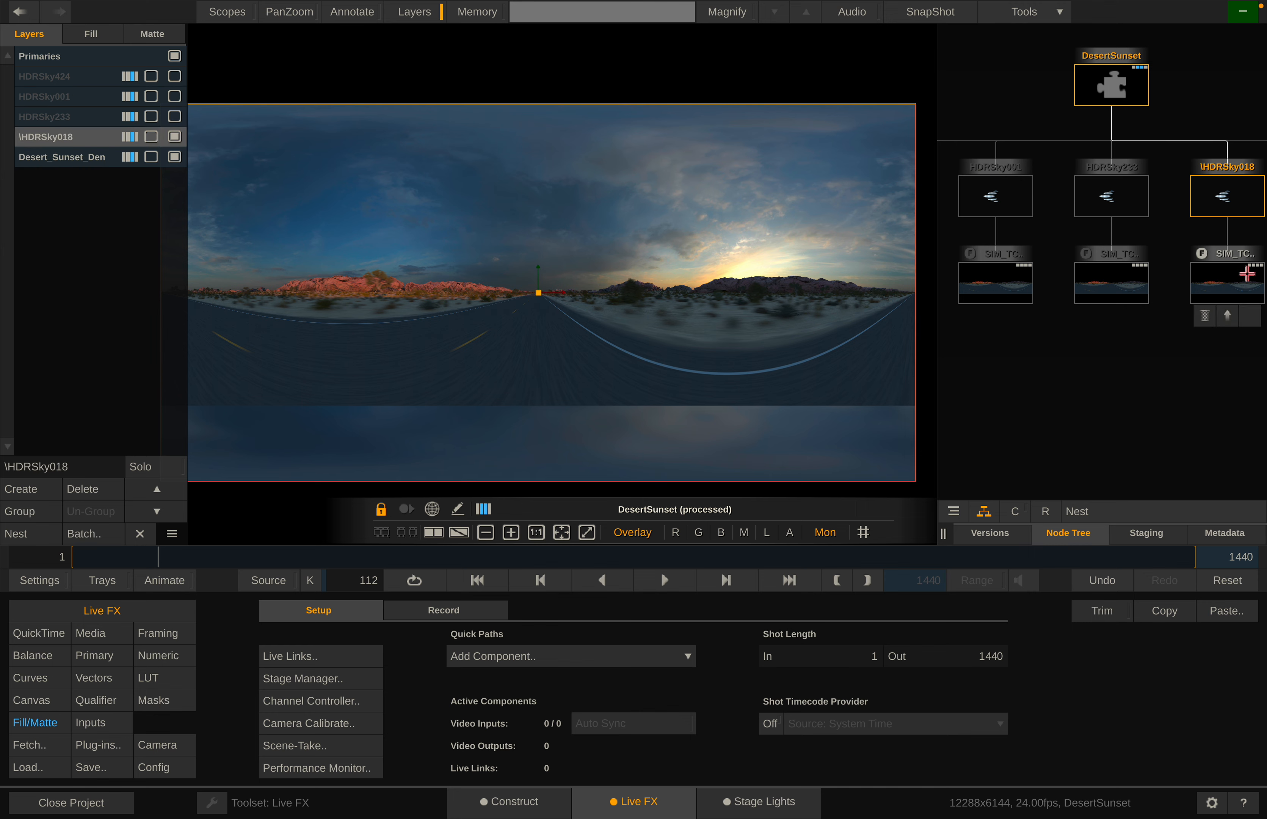
{"action": "left_click", "coordinate": [1246, 270]}
{"action": "left_click", "coordinate": [183, 632]}
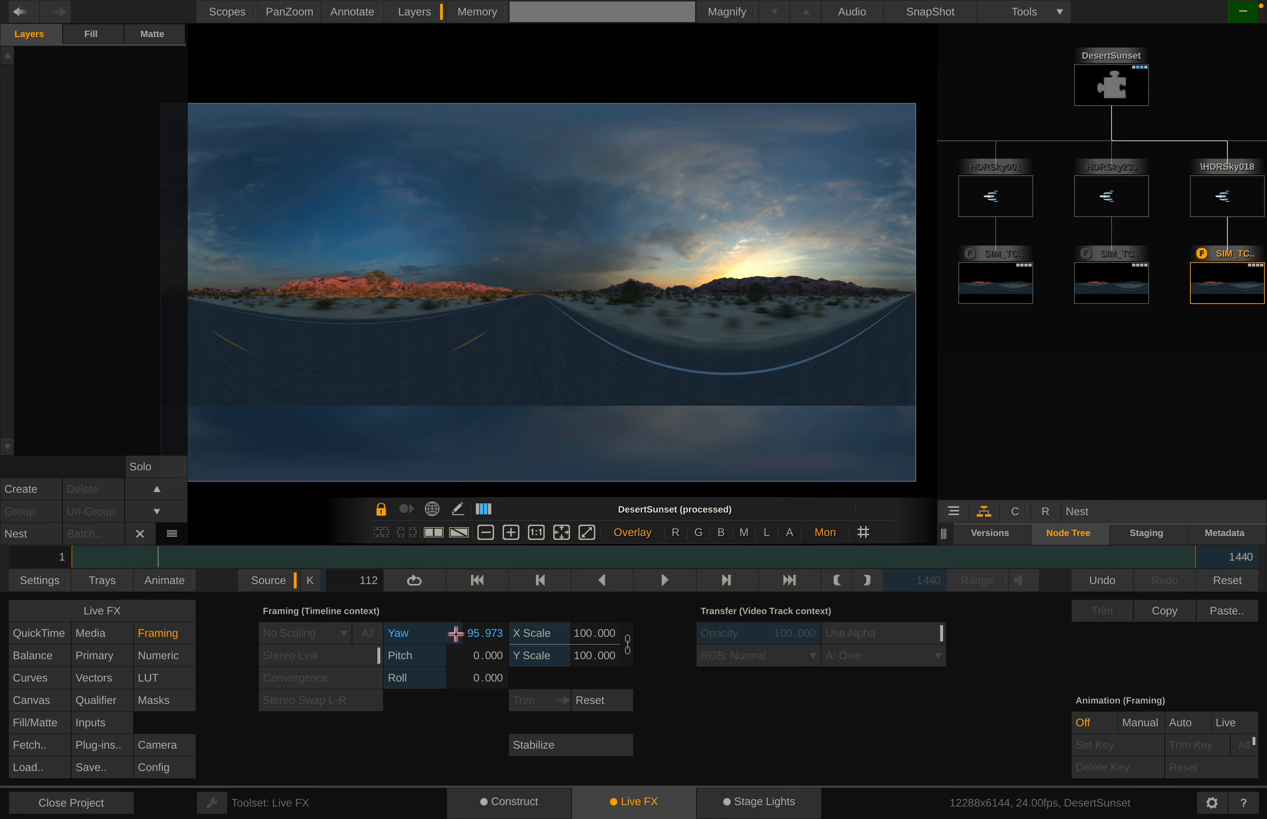
{"action": "mouse_move", "coordinate": [459, 633]}
{"action": "left_mouse_down"}
{"action": "mouse_move", "coordinate": [482, 633]}
{"action": "mouse_move", "coordinate": [229, 647]}
{"action": "mouse_move", "coordinate": [568, 644]}
{"action": "mouse_move", "coordinate": [350, 650]}
{"action": "mouse_move", "coordinate": [457, 632]}
{"action": "left_mouse_up"}
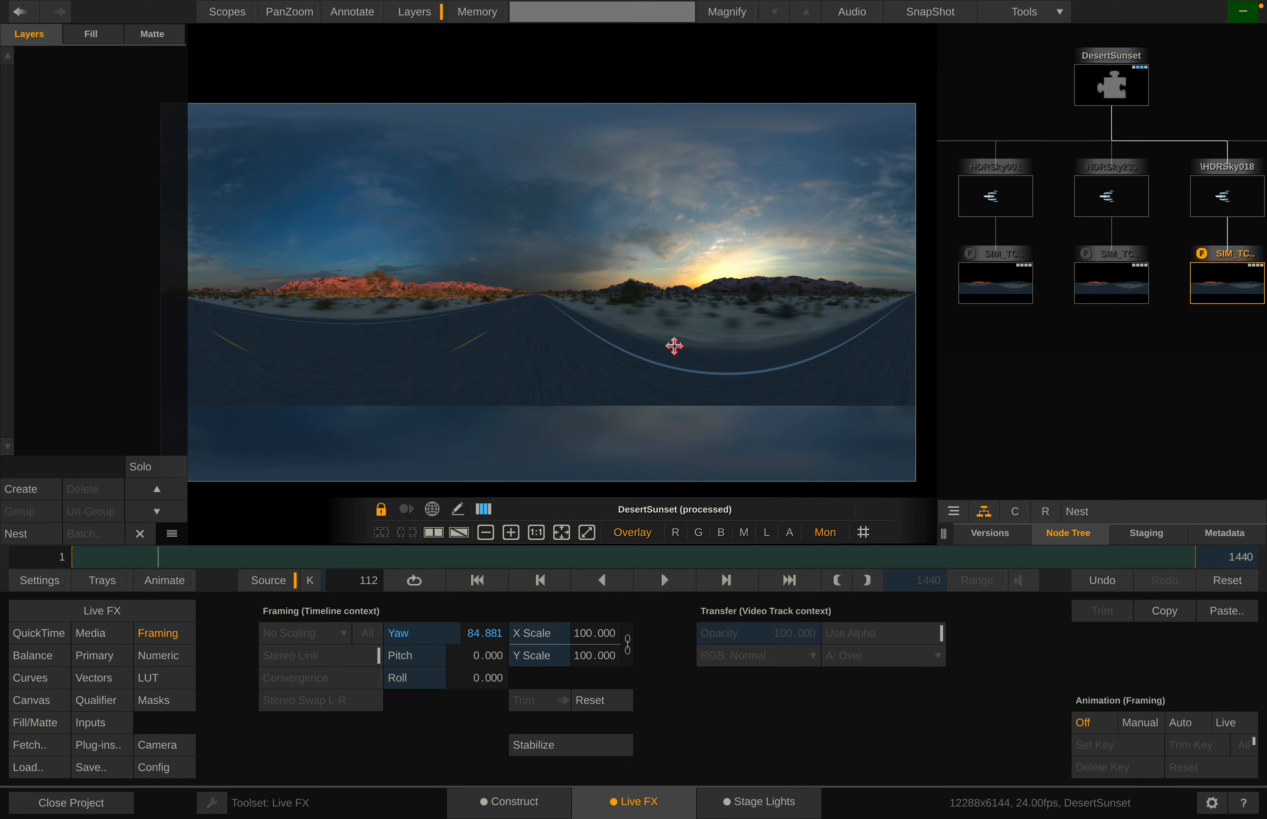
- Set the yaw of the \HDRSky018 fill clip to 99.619
{"action": "scroll", "coordinate": [721, 305], "scroll_direction": "up", "scroll_amount": 3}
{"action": "left_click_drag", "start_coordinate": [721, 305], "coordinate": [755, 302]}
{"action": "left_click_drag", "start_coordinate": [479, 632], "coordinate": [486, 540]}
{"action": "left_click", "coordinate": [486, 532]}
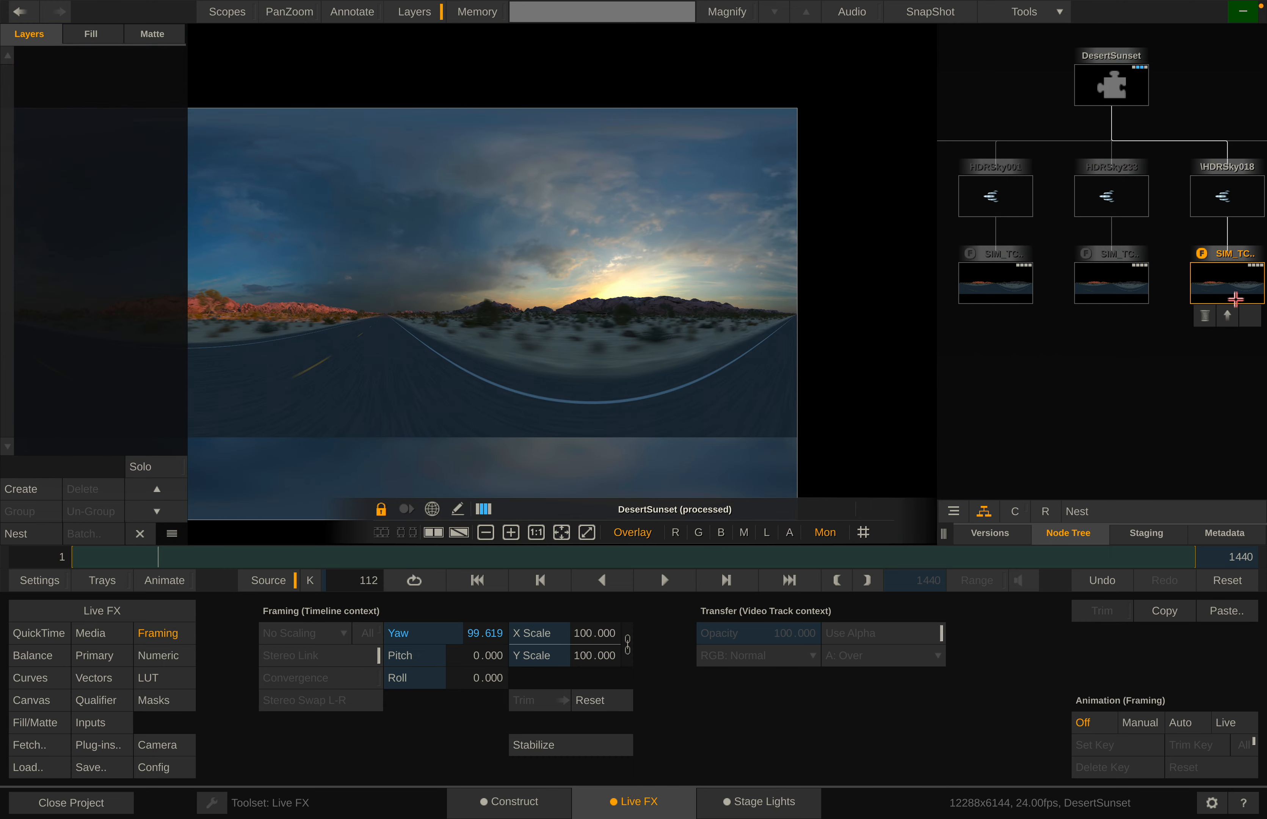
- Select the \HDRSky018 layer and examine how its rotated sky meets the desert plate across the composite
{"action": "left_click", "coordinate": [1227, 197]}
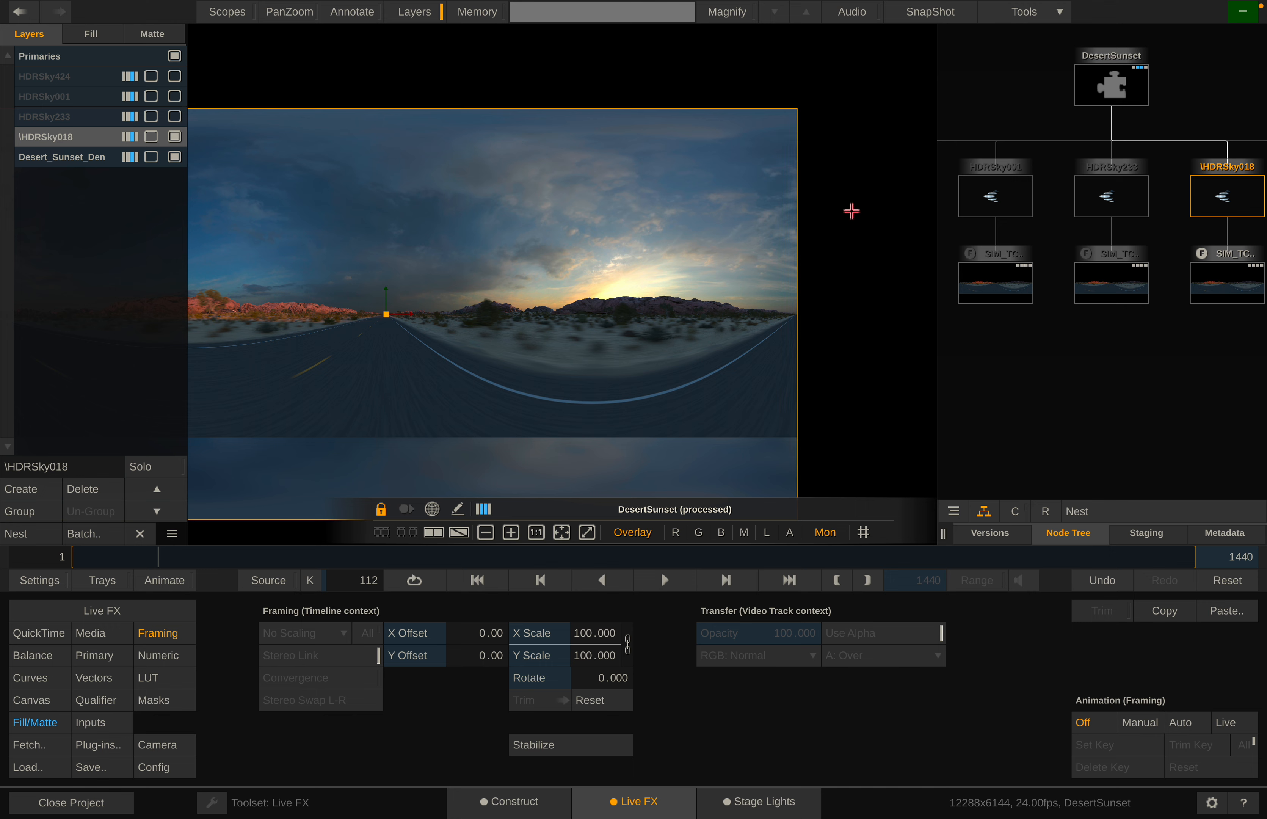
{"action": "left_click", "coordinate": [1114, 96]}
{"action": "left_click", "coordinate": [1224, 191]}
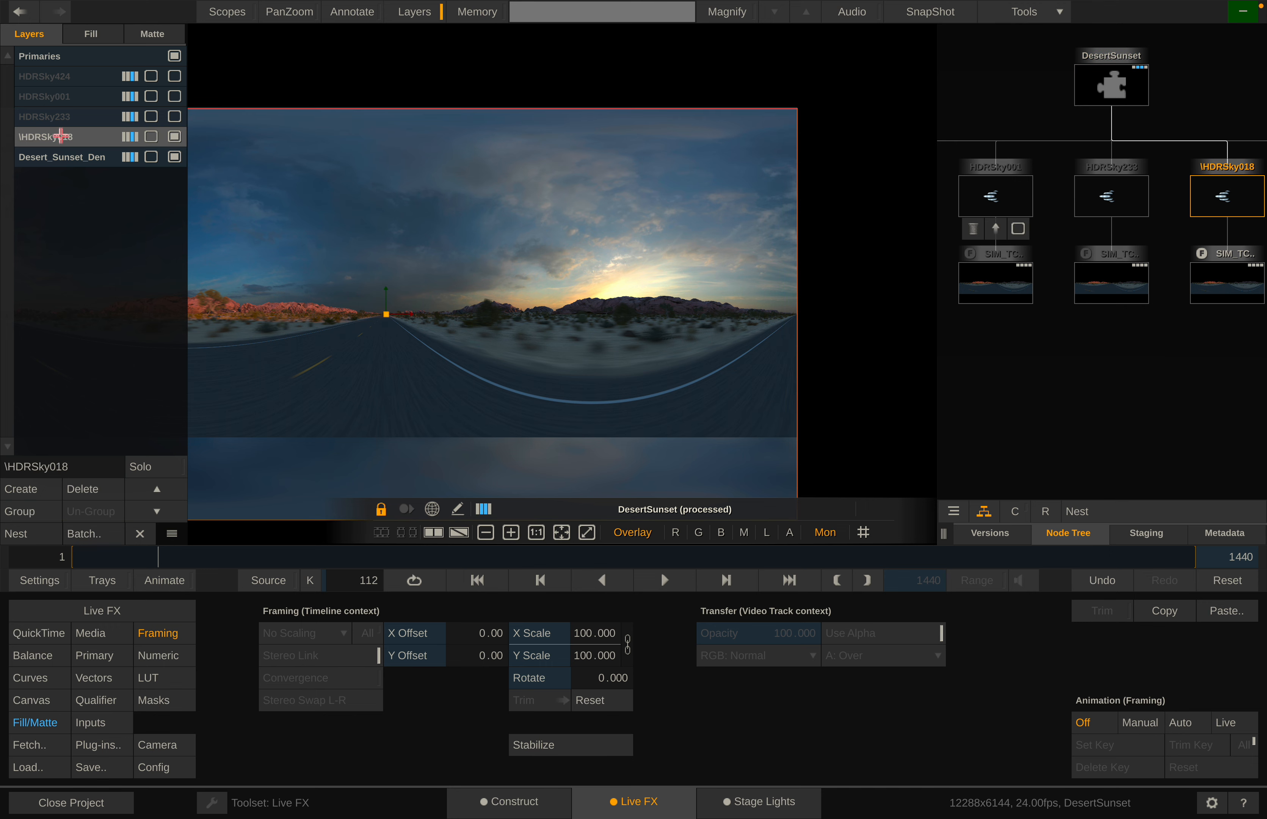
{"action": "left_click_drag", "start_coordinate": [412, 254], "coordinate": [721, 254]}
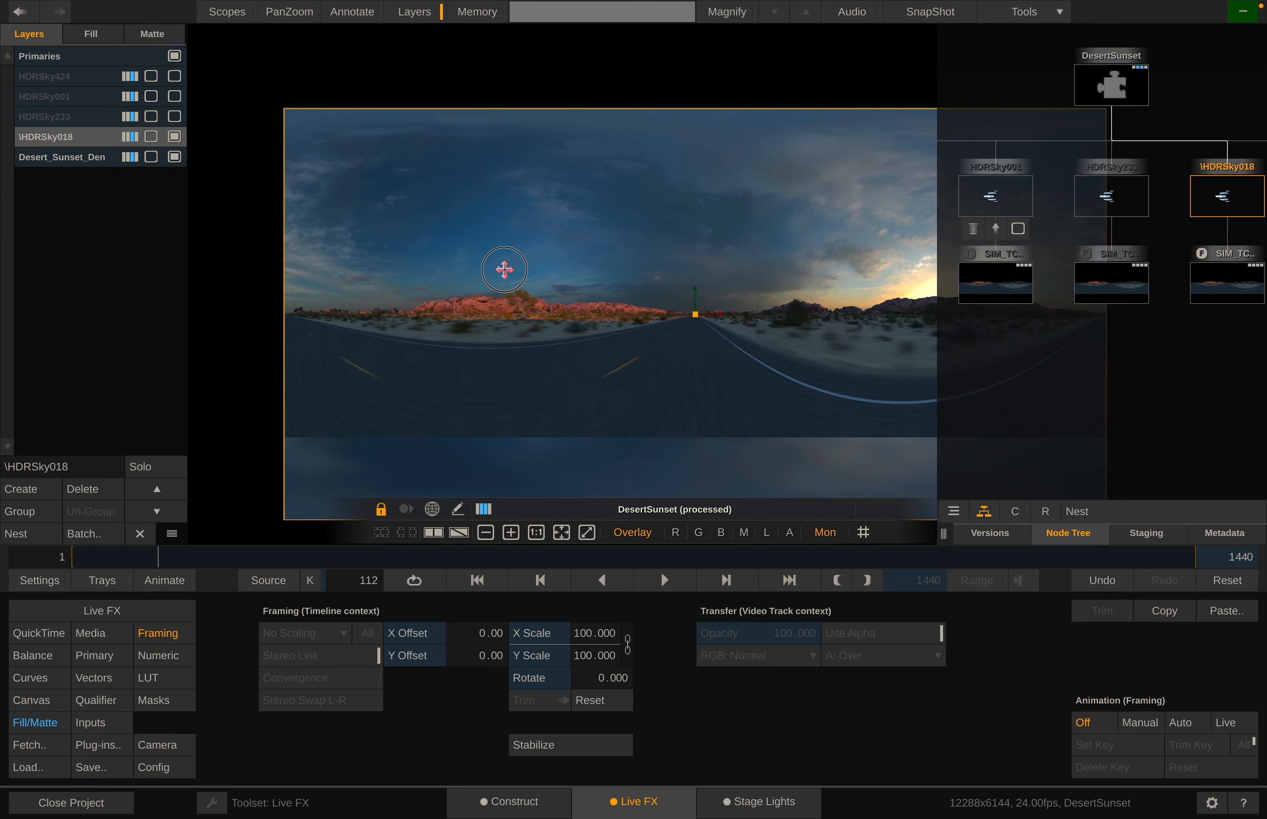
{"action": "left_click_drag", "start_coordinate": [504, 270], "coordinate": [379, 270]}
{"action": "mouse_move", "coordinate": [2, 331]}
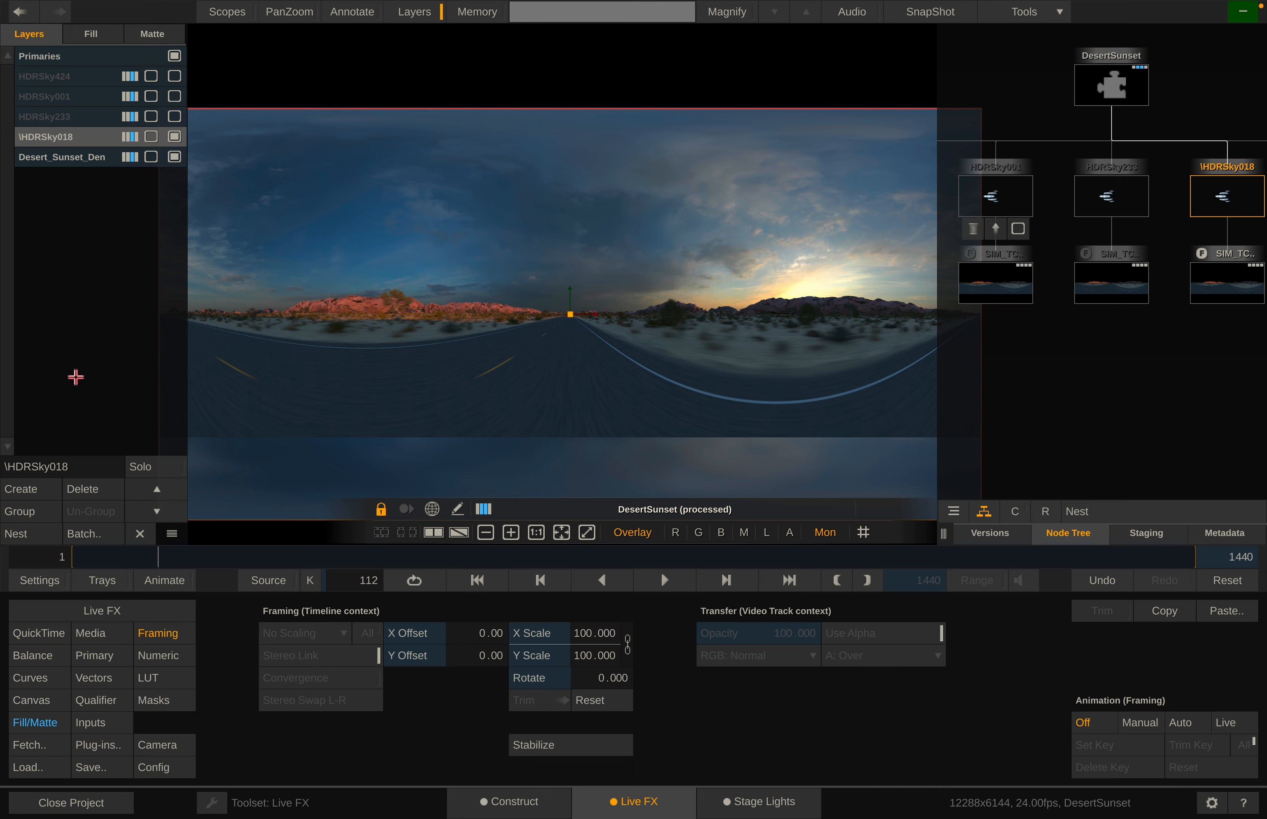
{"action": "scroll", "coordinate": [575, 193], "scroll_direction": "up", "scroll_amount": 5}
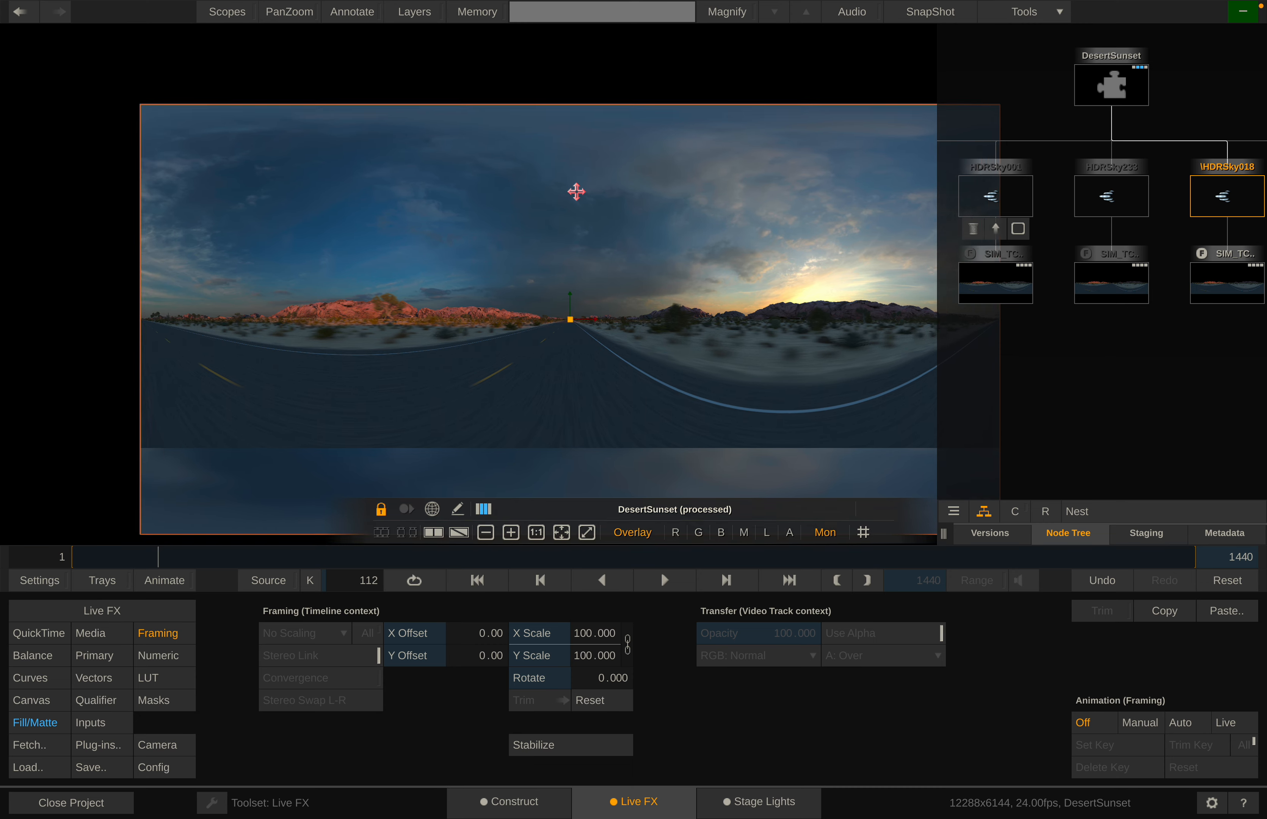
{"action": "left_click_drag", "start_coordinate": [611, 261], "coordinate": [608, 109]}
- Tint the \HDRSky018 layer's gamma toward magenta in the primary grade, backing it off to a soft pink
{"action": "key", "text": "F5"}
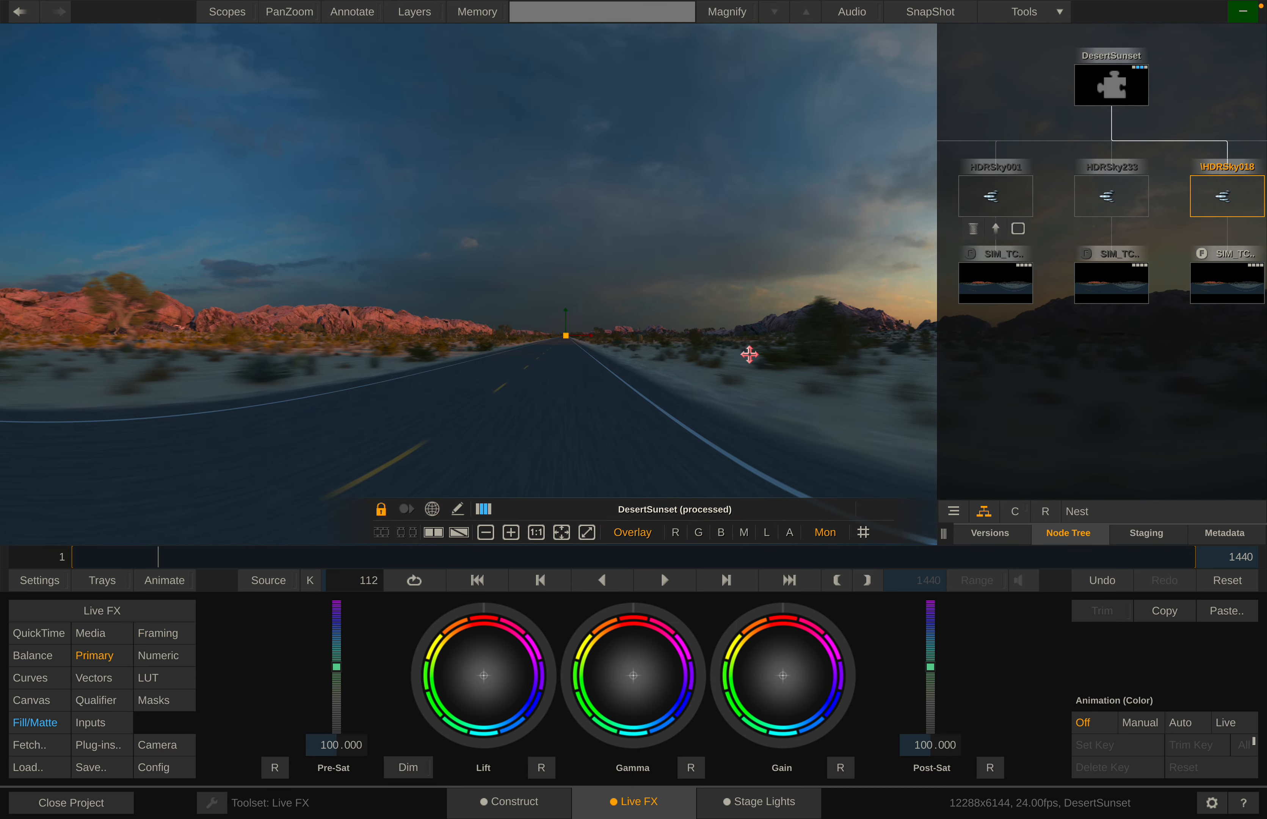
{"action": "left_click_drag", "start_coordinate": [749, 354], "coordinate": [532, 383]}
{"action": "left_click_drag", "start_coordinate": [444, 419], "coordinate": [557, 392]}
{"action": "key", "text": "ctrl+z"}
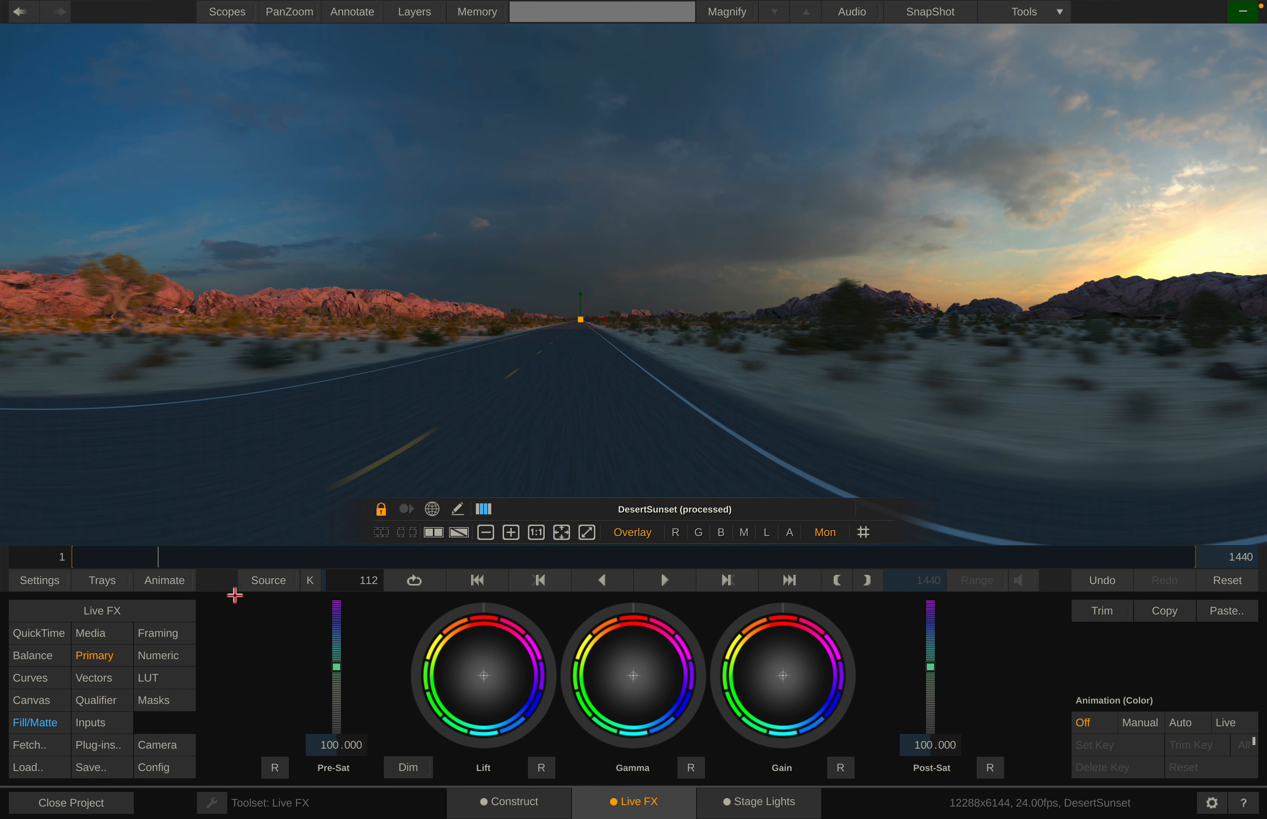
{"action": "left_click", "coordinate": [149, 657]}
{"action": "left_click", "coordinate": [100, 663]}
{"action": "mouse_move", "coordinate": [1, 306]}
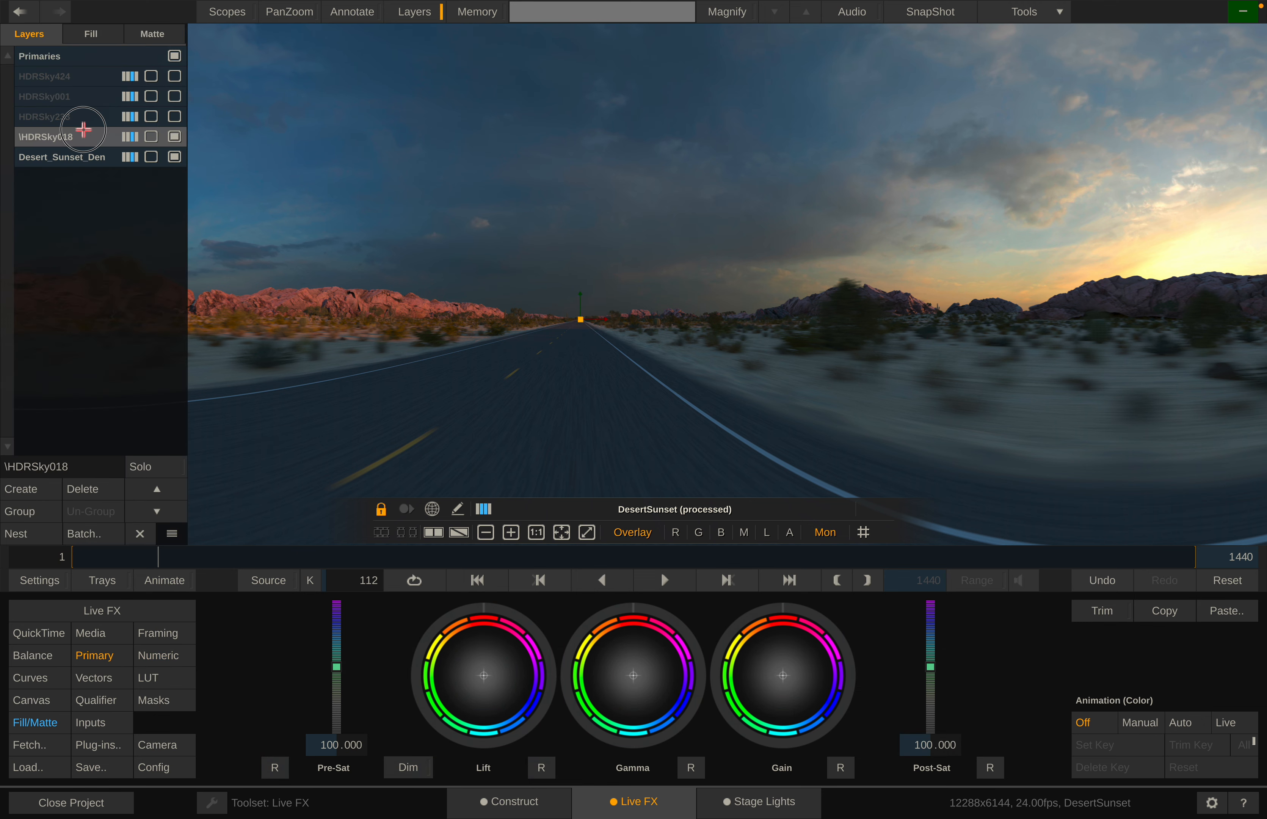
{"action": "left_click_drag", "start_coordinate": [477, 325], "coordinate": [602, 294]}
{"action": "key", "text": "ctrl+z"}
{"action": "left_click_drag", "start_coordinate": [640, 671], "coordinate": [899, 334]}
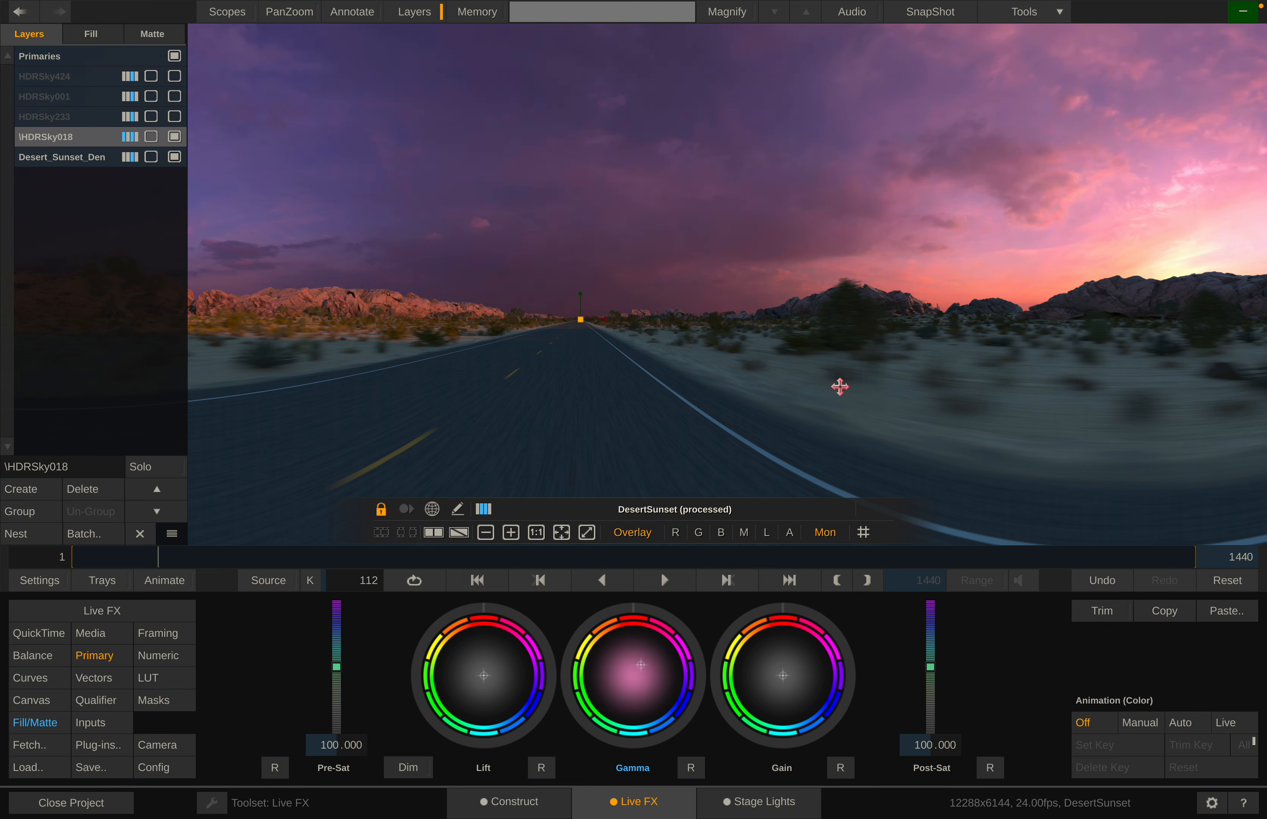
{"action": "key", "text": "ctrl+z"}
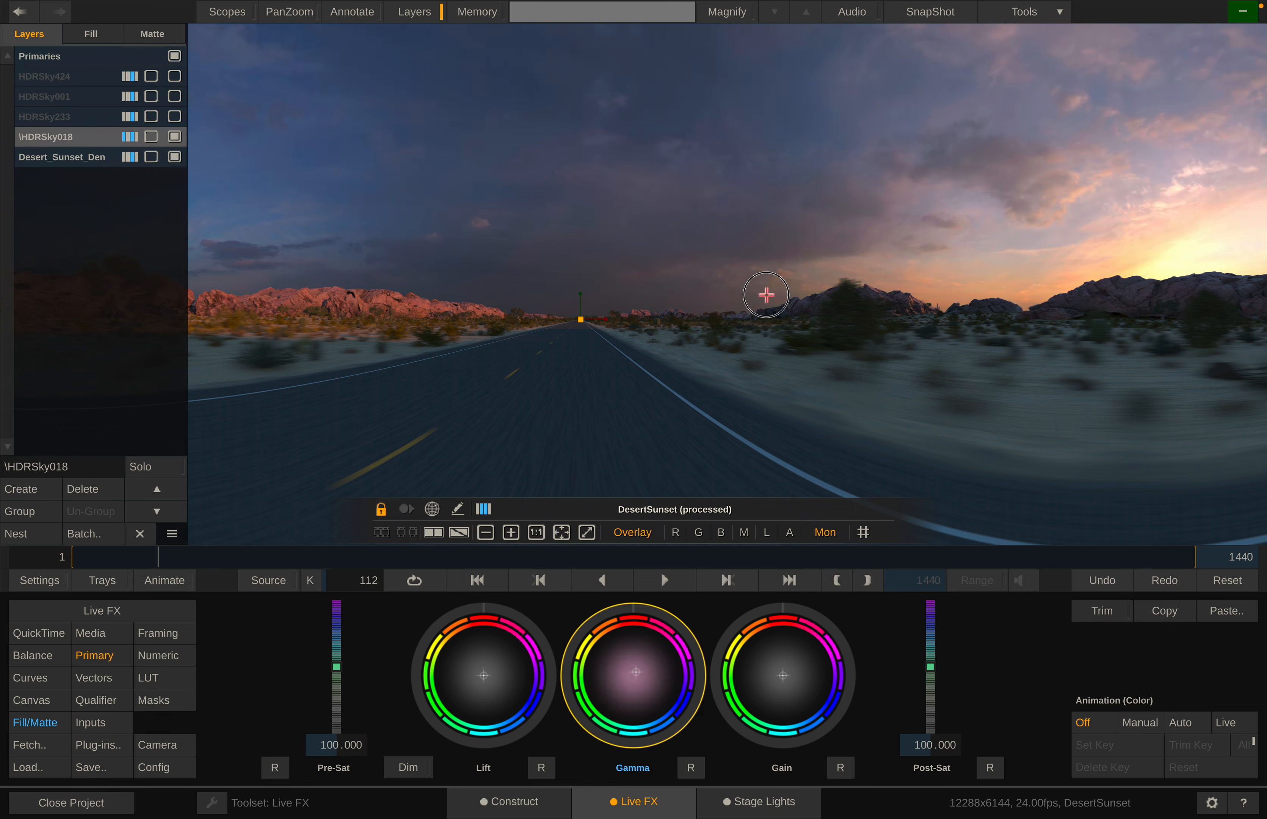
- Give the Desert_Sunset_Den layer's gamma a faint blue-violet tint so the road plate matches the graded sky
{"action": "scroll", "coordinate": [735, 297], "scroll_direction": "down", "scroll_amount": 5}
{"action": "scroll", "coordinate": [734, 298], "scroll_direction": "up", "scroll_amount": 1}
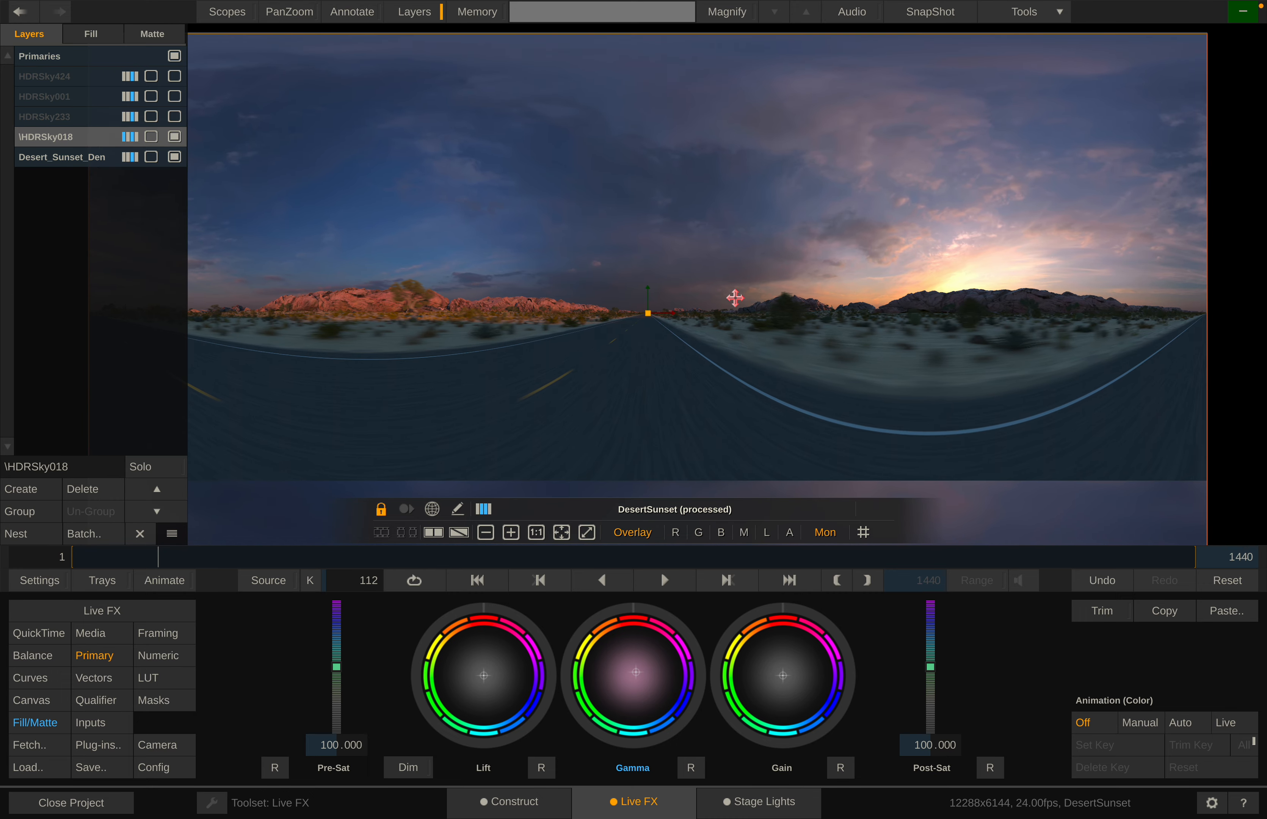
{"action": "left_click", "coordinate": [47, 158]}
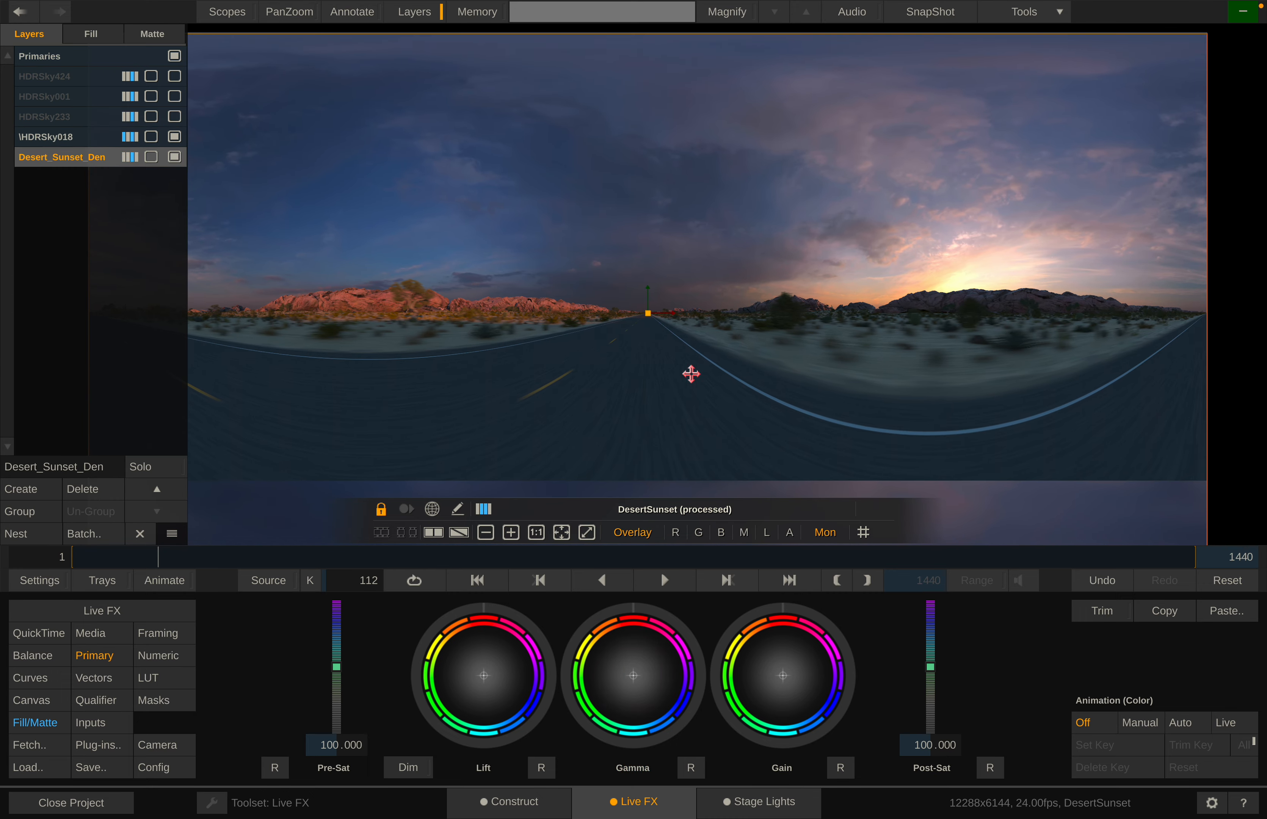
{"action": "left_click_drag", "start_coordinate": [649, 359], "coordinate": [540, 365]}
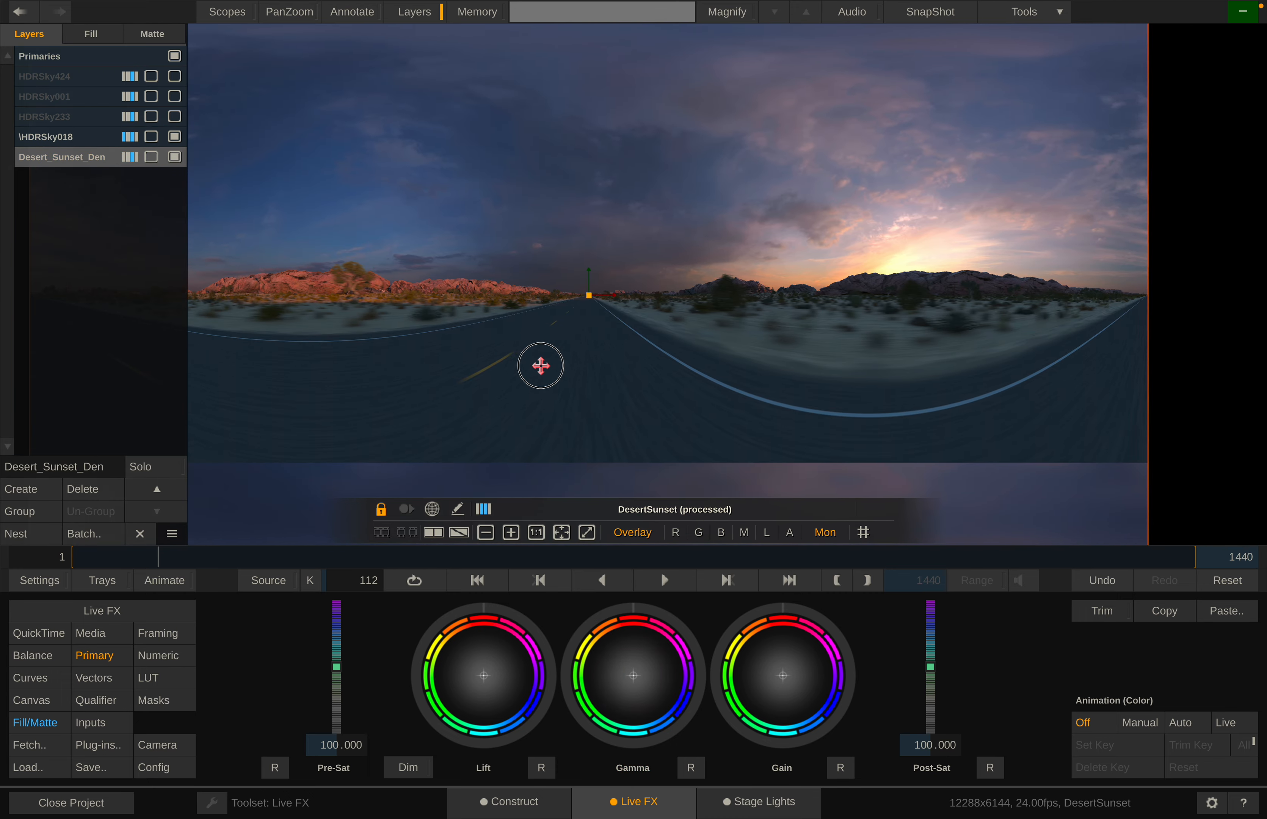
{"action": "scroll", "coordinate": [541, 364], "scroll_direction": "up", "scroll_amount": 4}
{"action": "scroll", "coordinate": [534, 271], "scroll_direction": "up", "scroll_amount": 4}
{"action": "left_click_drag", "start_coordinate": [535, 272], "coordinate": [660, 321]}
{"action": "key", "text": "g"}
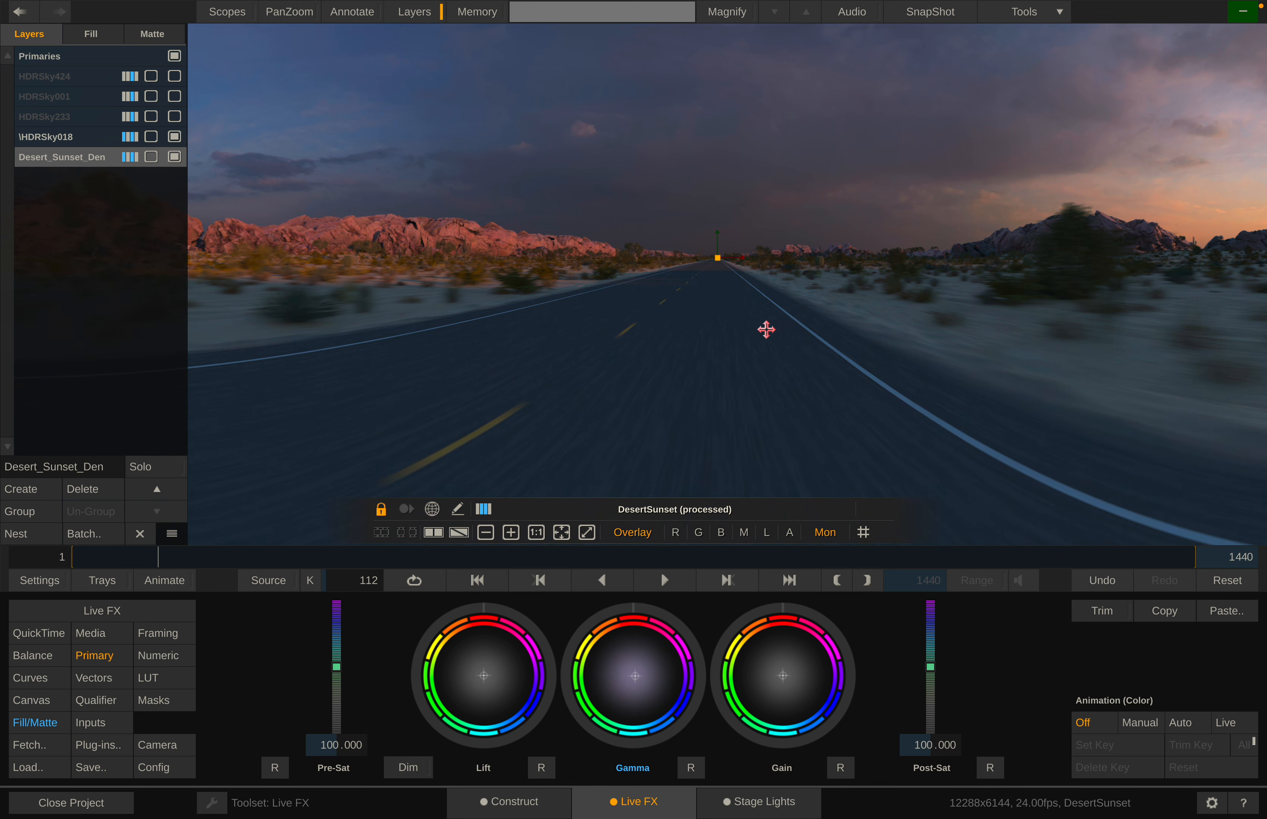
{"action": "scroll", "coordinate": [577, 388], "scroll_direction": "down", "scroll_amount": 4}
{"action": "left_click_drag", "start_coordinate": [578, 387], "coordinate": [606, 382]}
- Compare the separate gamma grades of the \HDRSky018 and Desert_Sunset_Den layers and examine the combined image
{"action": "left_click", "coordinate": [57, 137]}
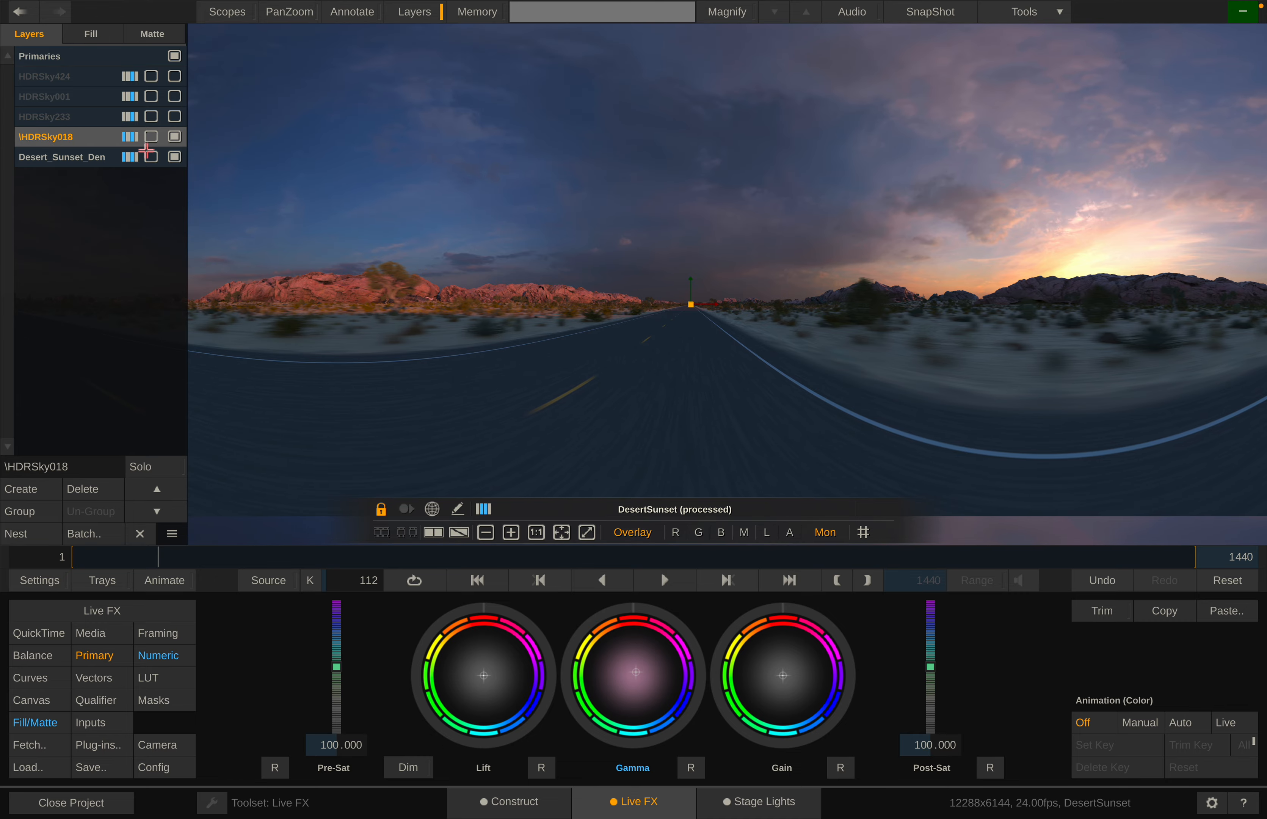
{"action": "left_click", "coordinate": [61, 162]}
{"action": "mouse_move", "coordinate": [1264, 218]}
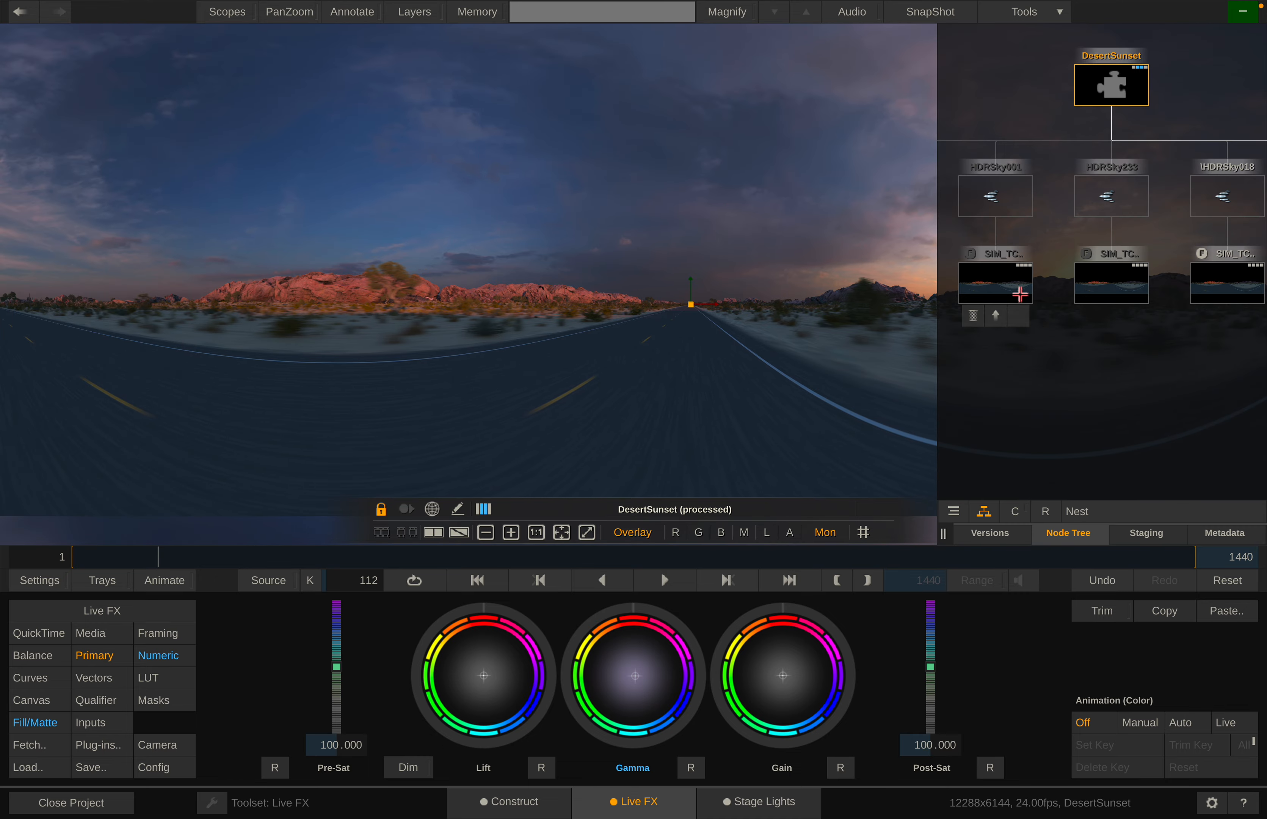
{"action": "mouse_move", "coordinate": [6, 425]}
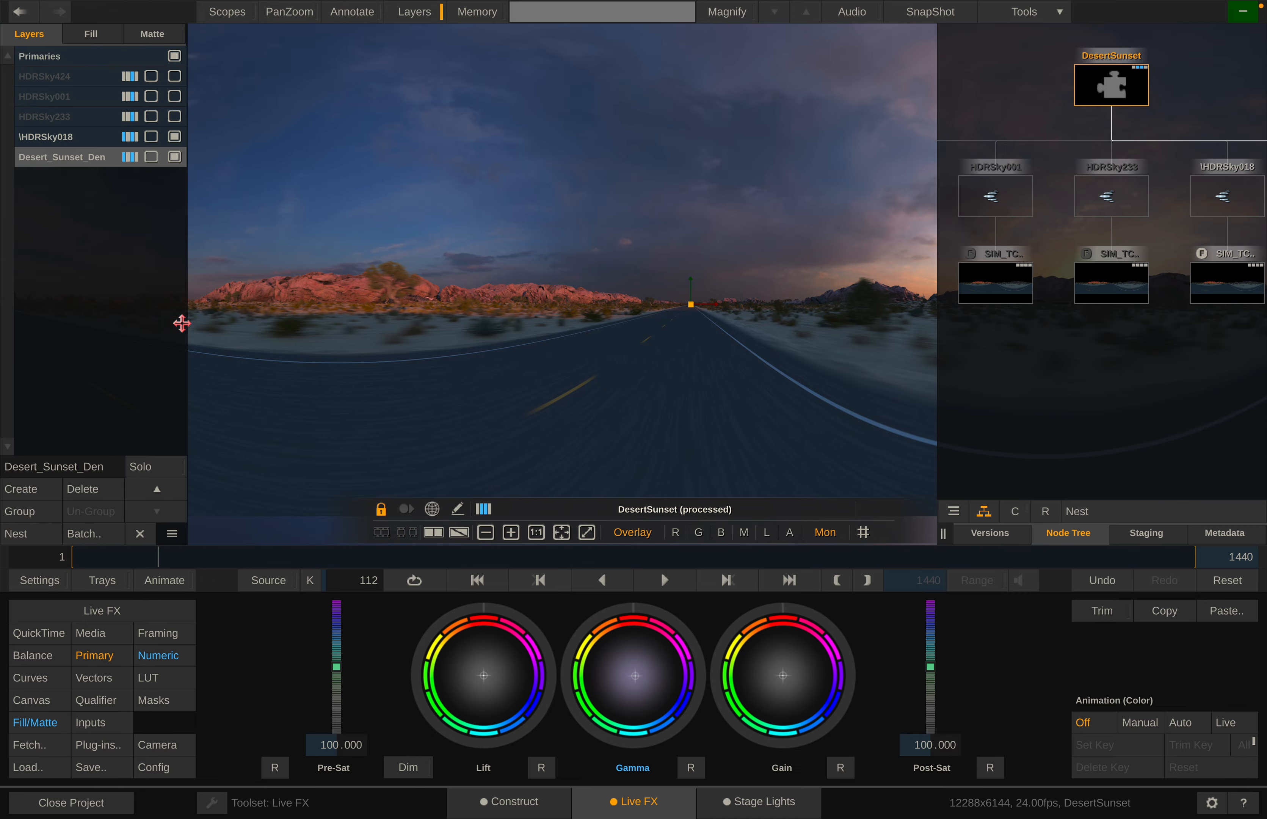
{"action": "left_click", "coordinate": [90, 135]}
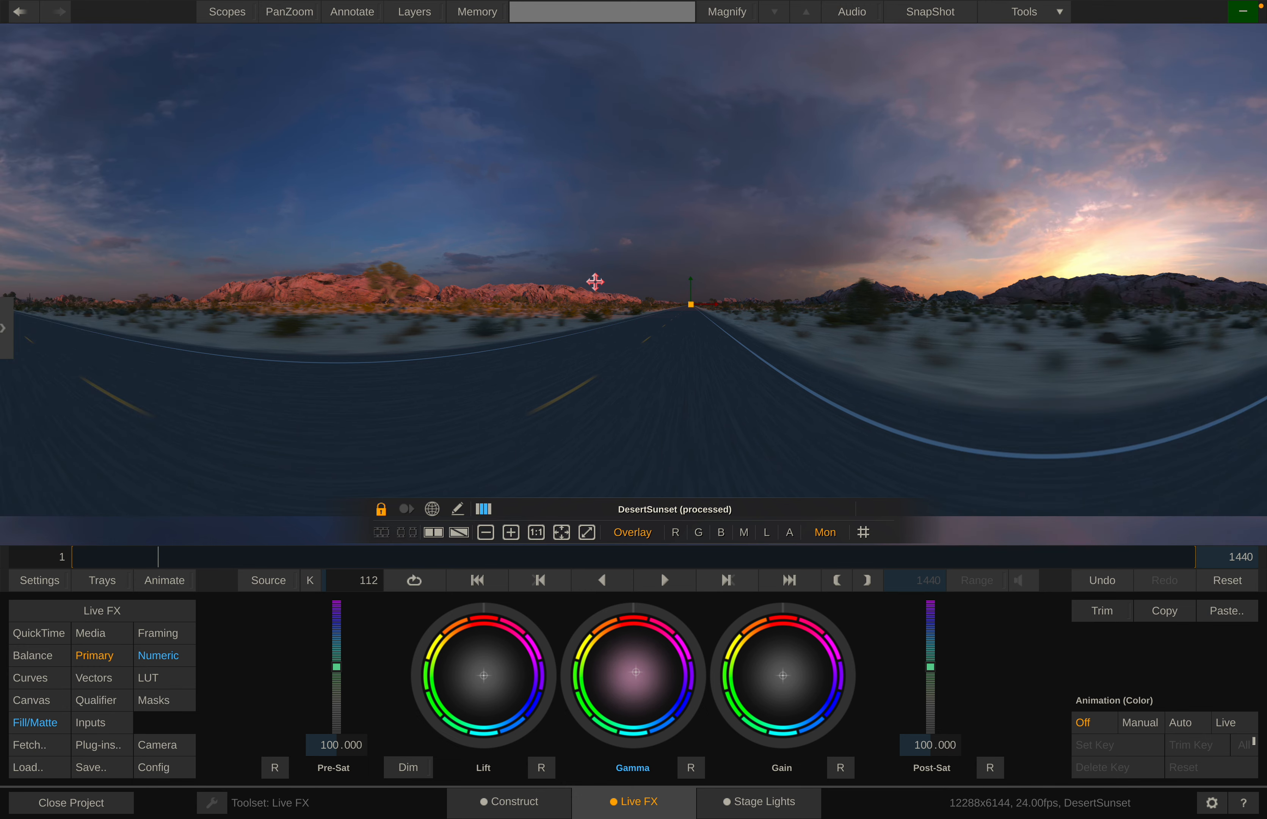
{"action": "scroll", "coordinate": [595, 282], "scroll_direction": "up", "scroll_amount": 3}
{"action": "scroll", "coordinate": [596, 282], "scroll_direction": "down", "scroll_amount": 8}
{"action": "left_click_drag", "start_coordinate": [595, 282], "coordinate": [487, 282]}
{"action": "scroll", "coordinate": [542, 258], "scroll_direction": "up", "scroll_amount": 5}
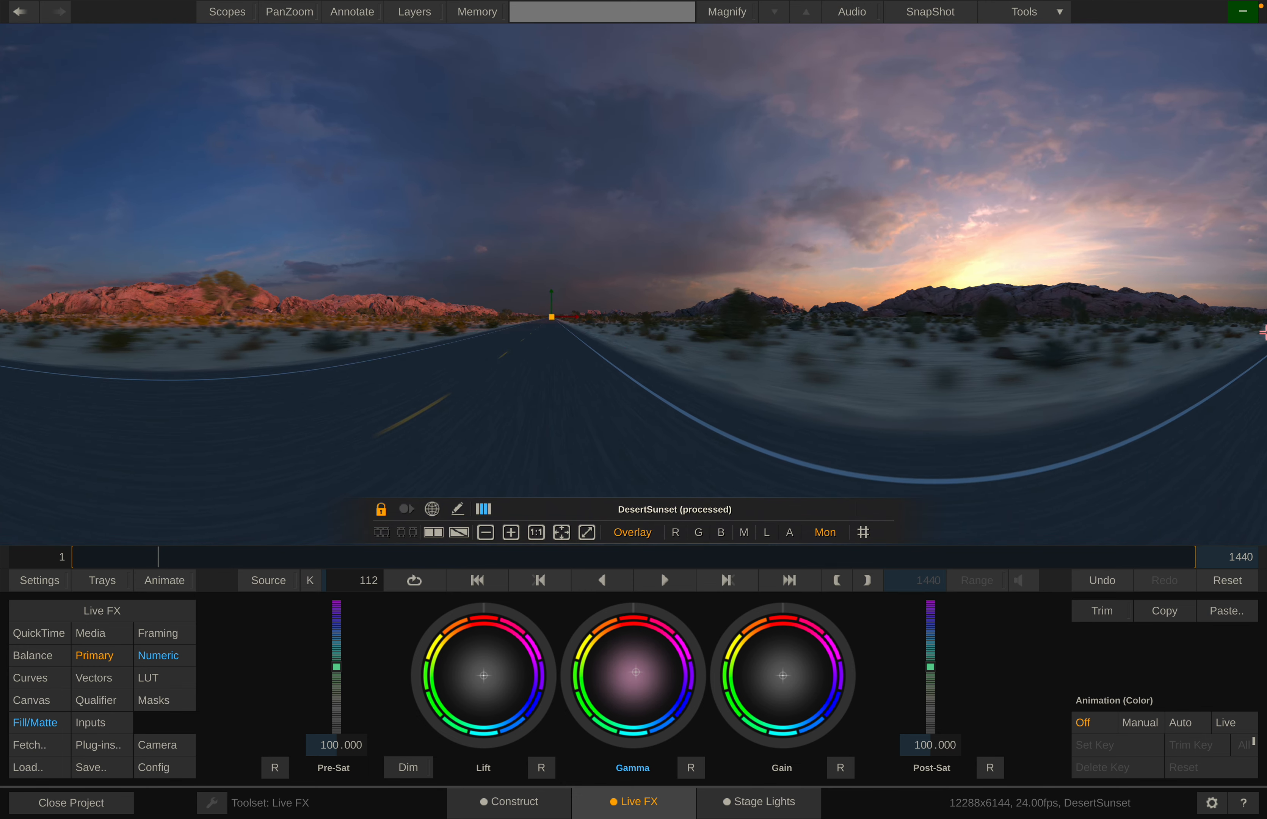
{"action": "mouse_move", "coordinate": [1263, 334]}
{"action": "mouse_move", "coordinate": [4, 336]}
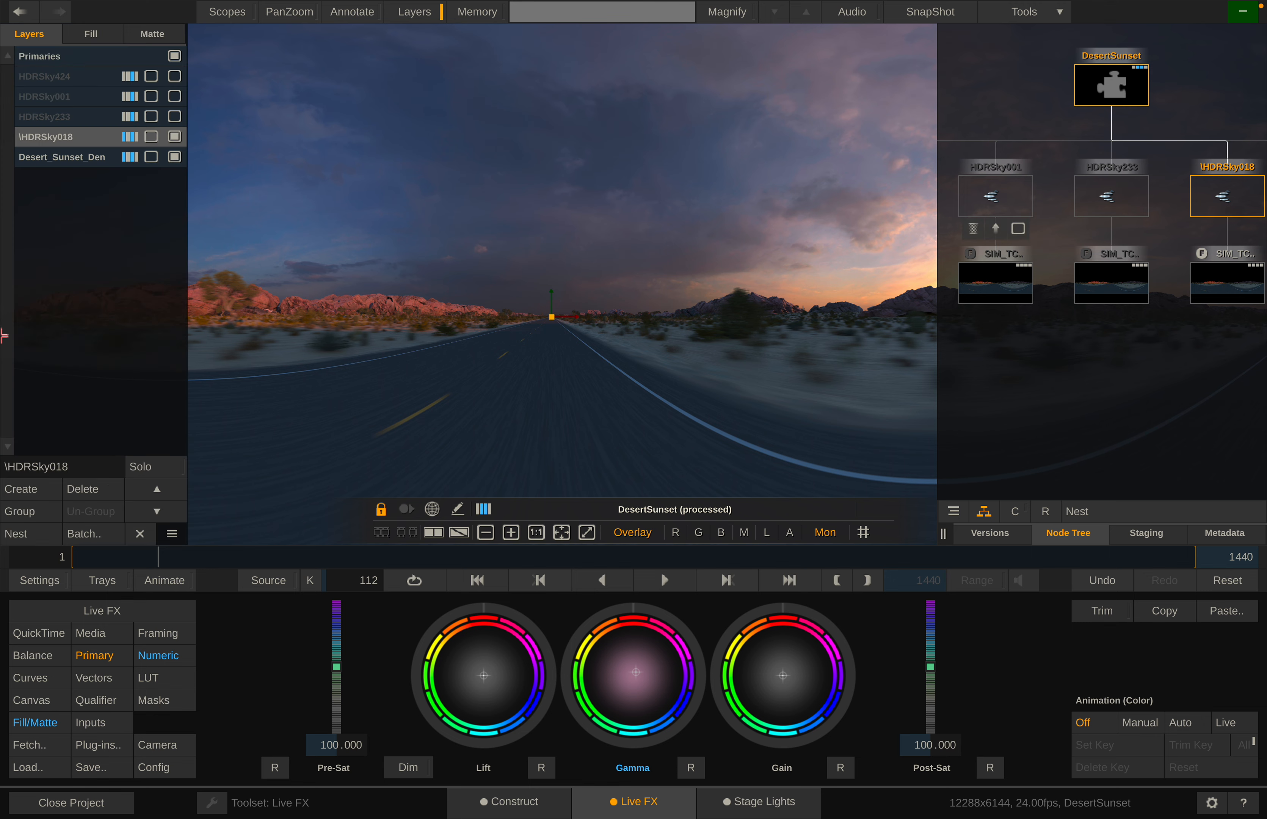
- Swap the enabled sky from \HDRSky018 to HDRSky233 and set the HDRSky233 fill clip's yaw to 120.095
{"action": "left_click", "coordinate": [174, 116]}
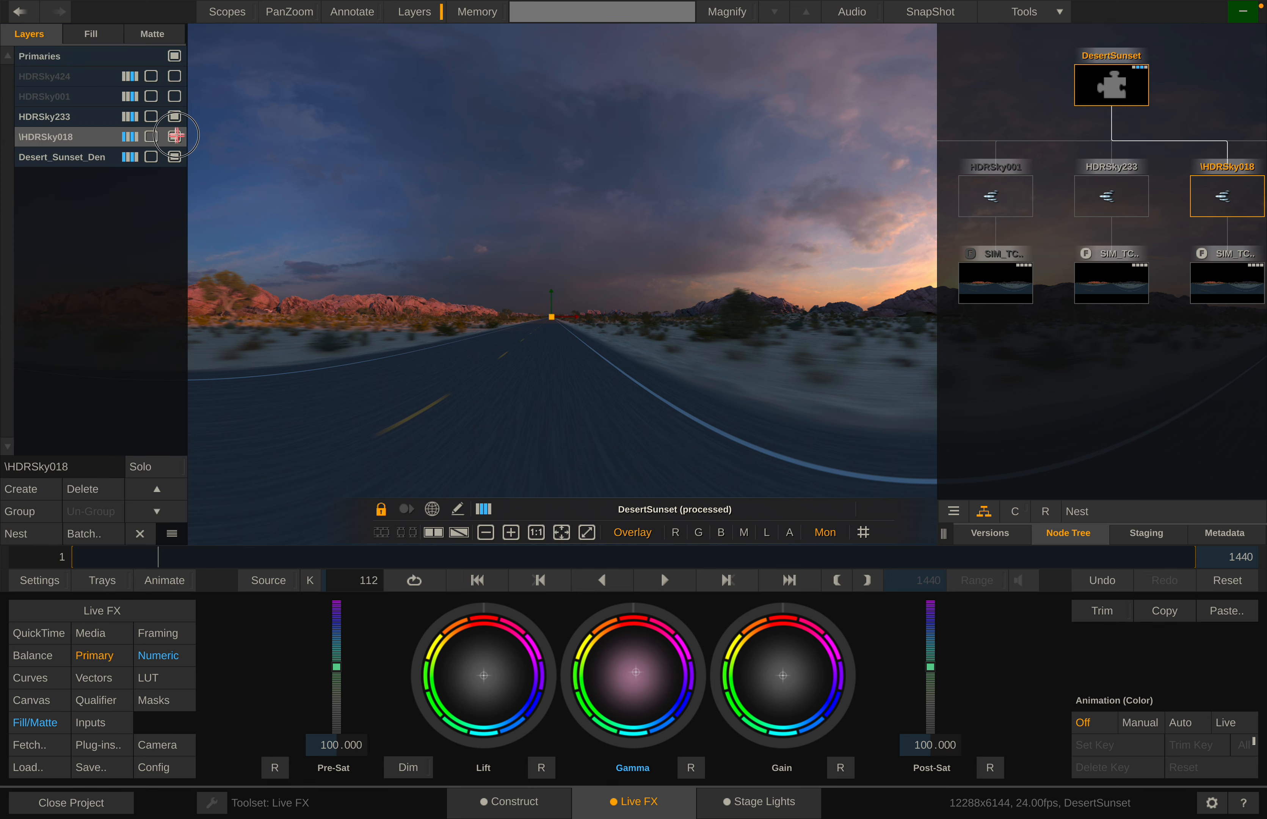
{"action": "left_click", "coordinate": [175, 135]}
{"action": "left_click", "coordinate": [51, 120]}
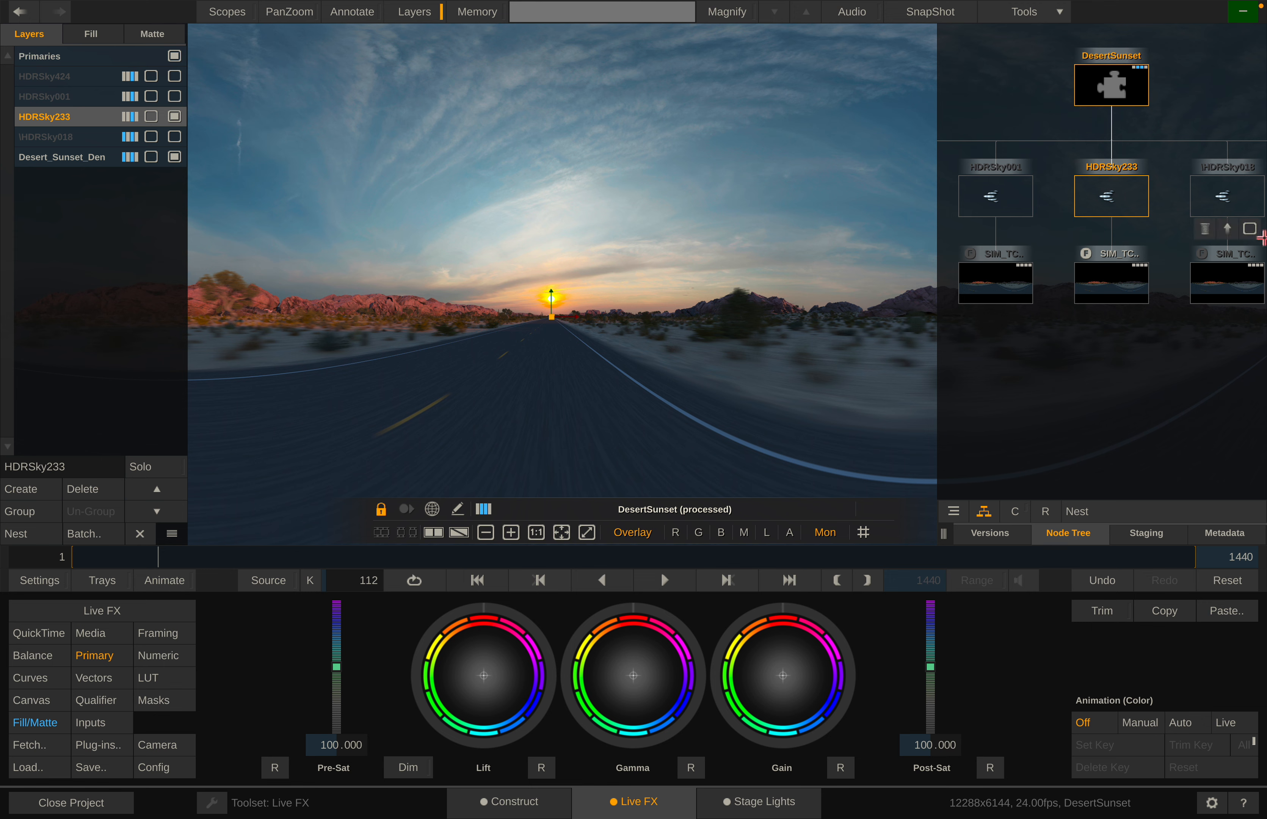
{"action": "left_click", "coordinate": [180, 637]}
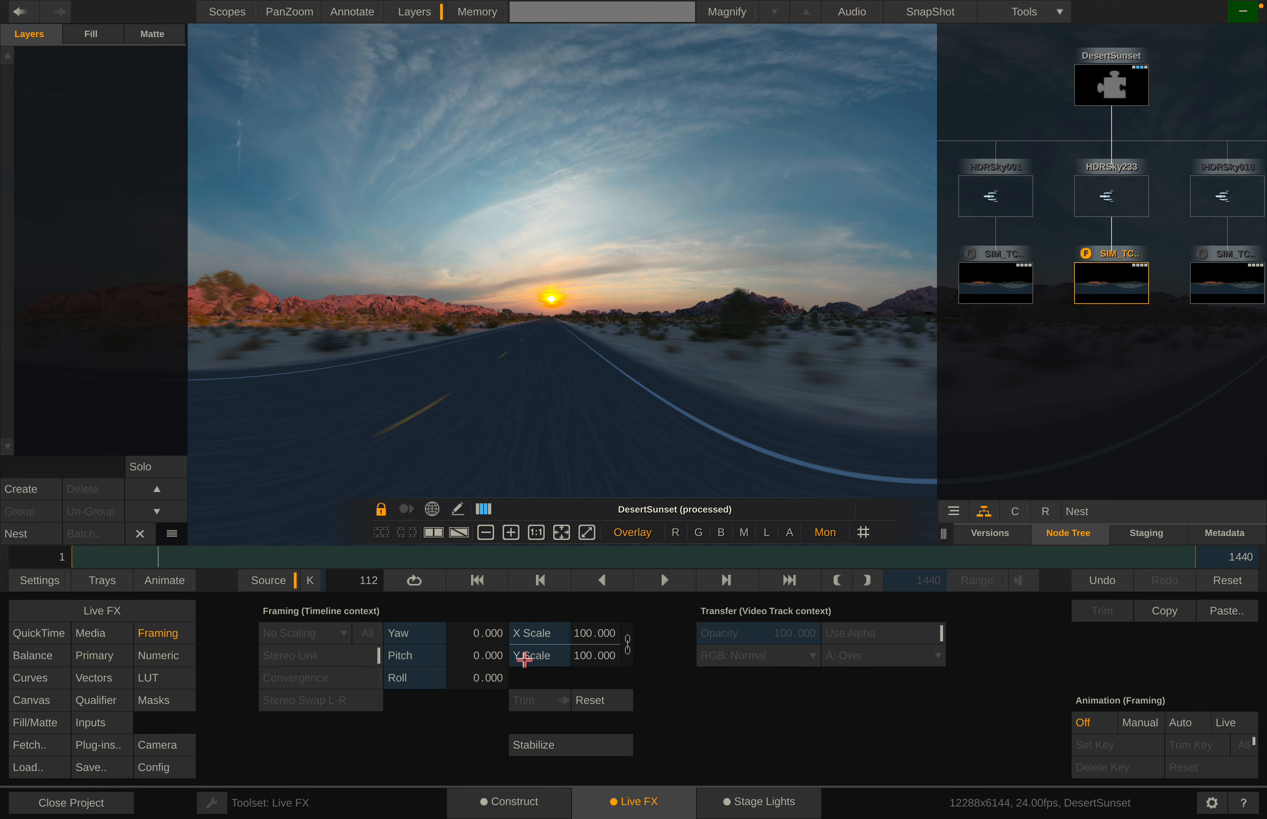
{"action": "left_click_drag", "start_coordinate": [484, 636], "coordinate": [456, 630]}
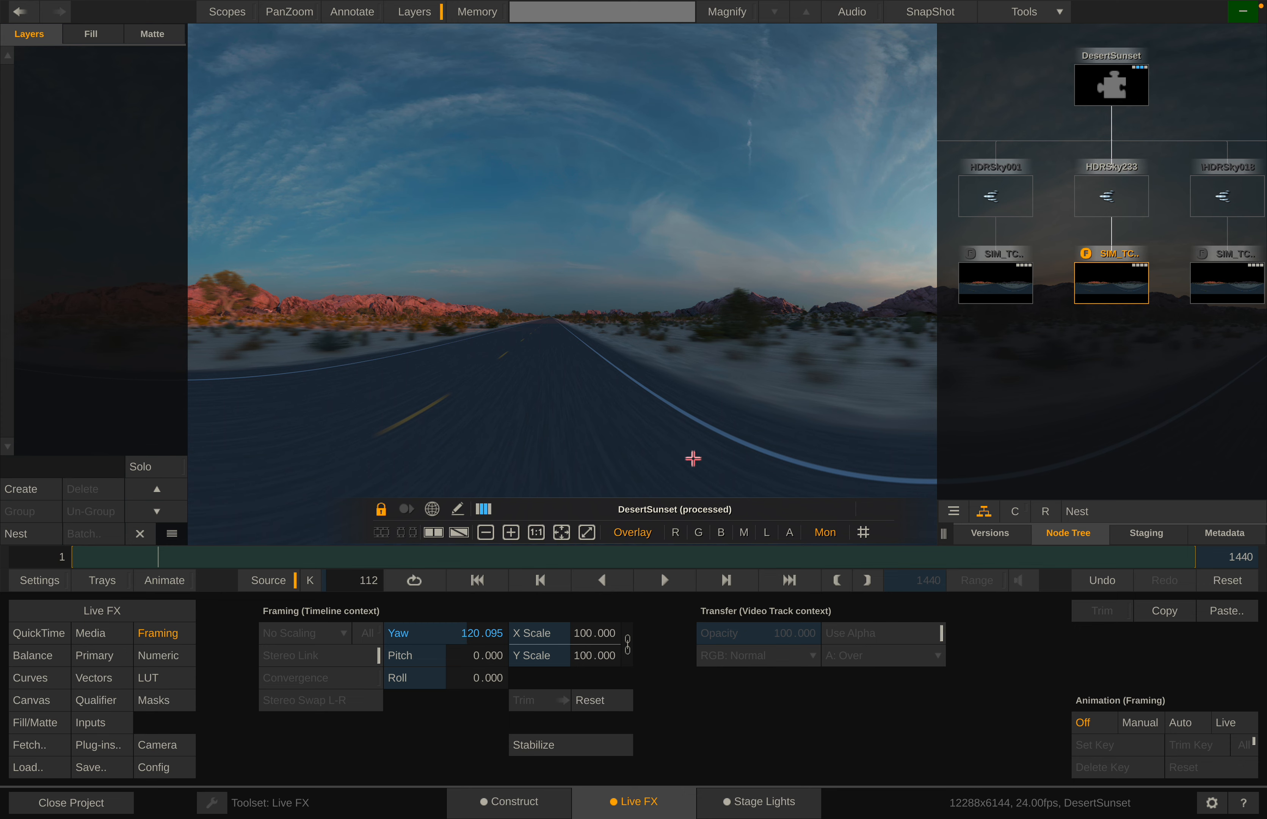
- Switch the HDRSky233 fill clip's projection type metadata to Normal and back to Equirectangular 360
{"action": "mouse_move", "coordinate": [1134, 294]}
{"action": "left_click", "coordinate": [1217, 534]}
{"action": "scroll", "coordinate": [1081, 390], "scroll_direction": "down", "scroll_amount": 3}
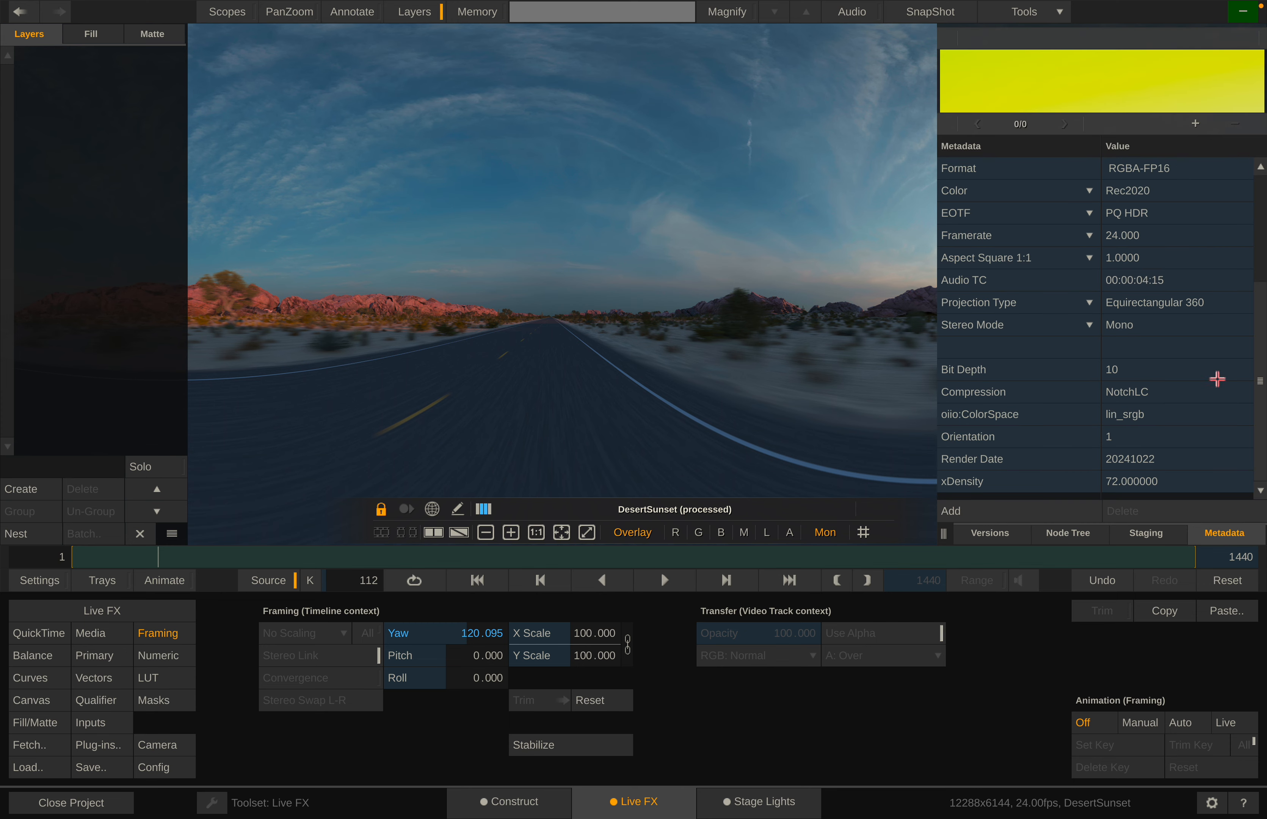
{"action": "left_click", "coordinate": [1011, 303]}
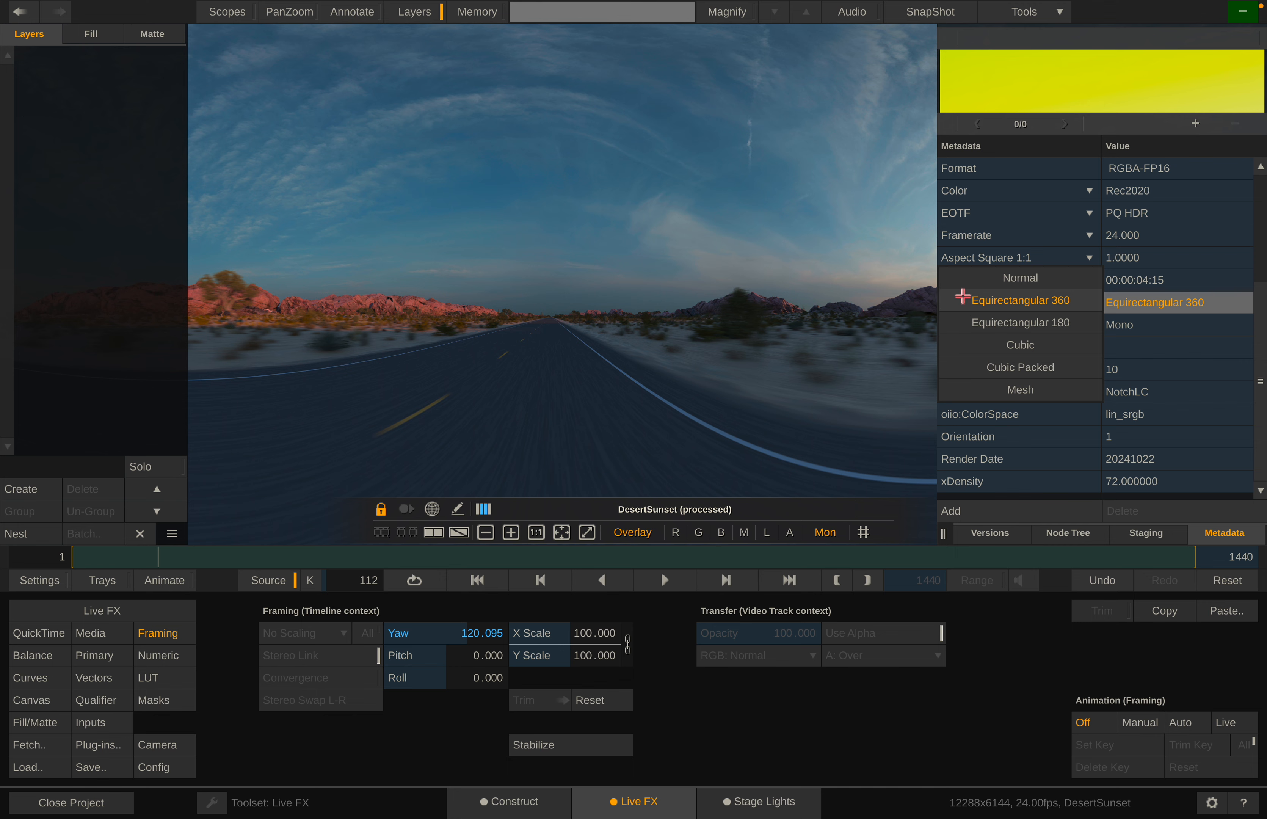
{"action": "left_click", "coordinate": [1031, 299]}
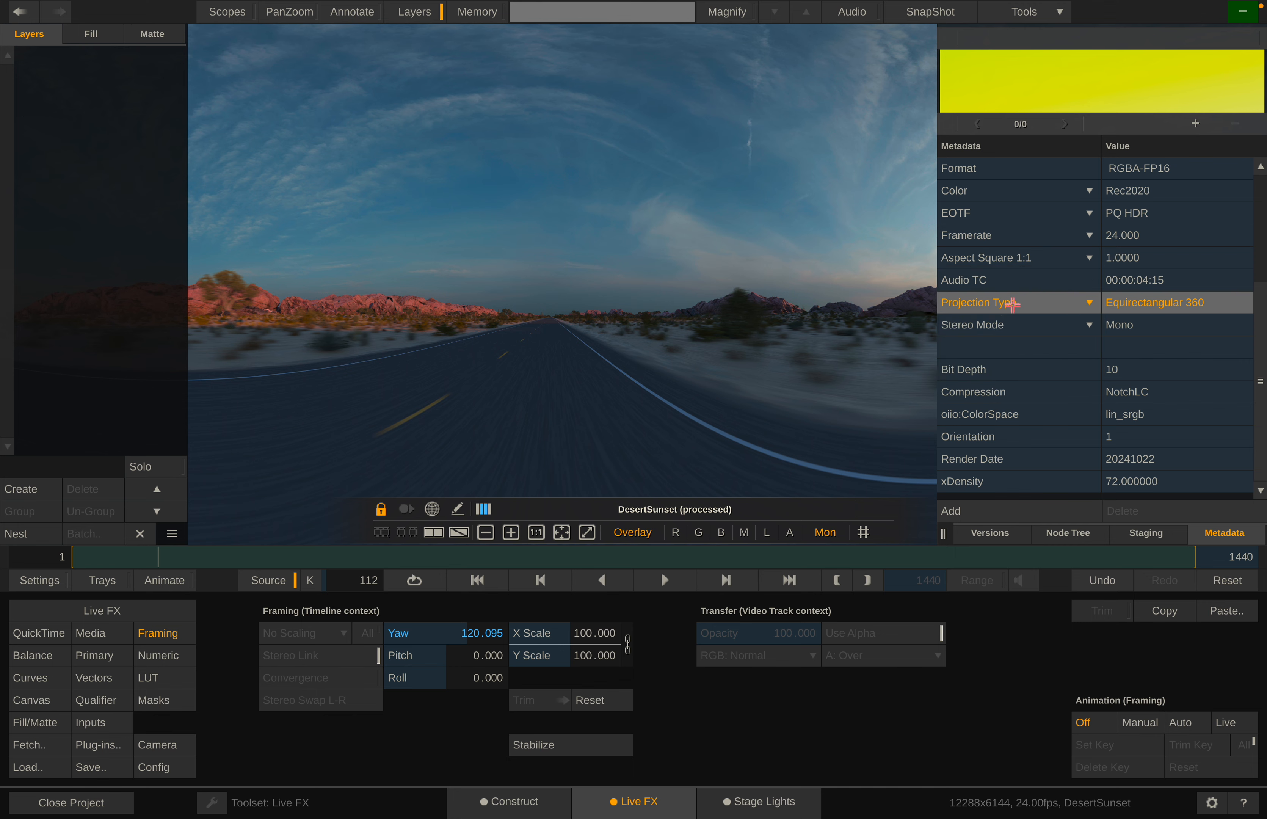
{"action": "left_click", "coordinate": [1014, 304]}
{"action": "left_click", "coordinate": [1024, 280]}
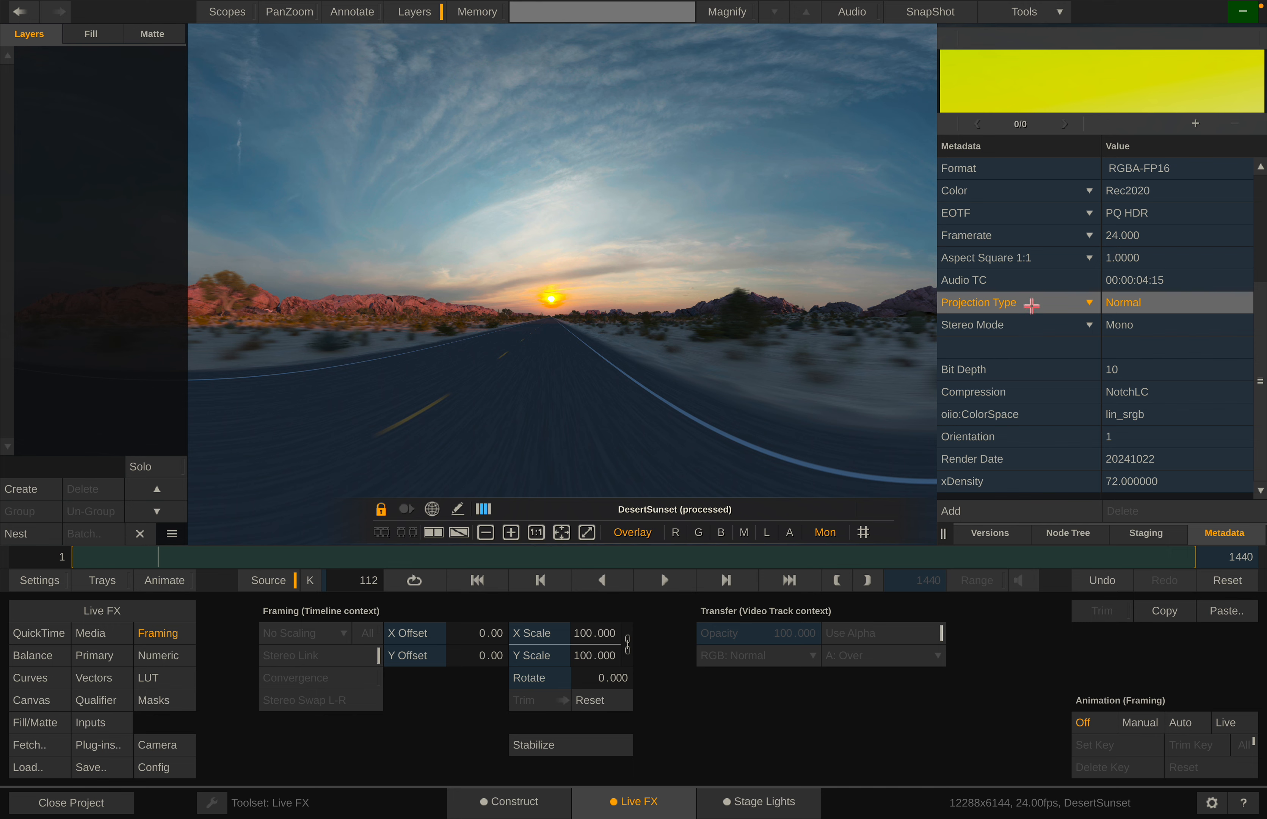
{"action": "left_click", "coordinate": [1032, 304]}
{"action": "left_click", "coordinate": [1031, 321]}
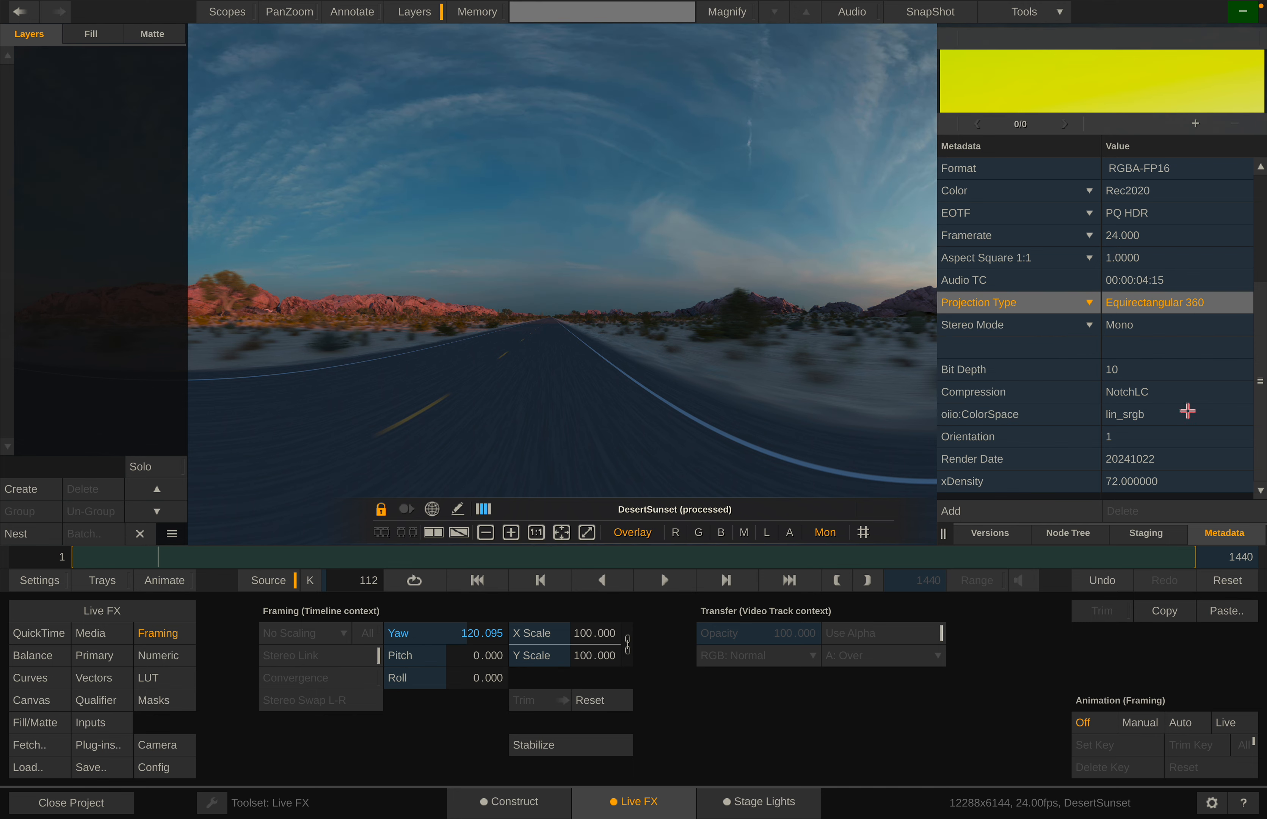
{"action": "left_click_drag", "start_coordinate": [1255, 355], "coordinate": [1258, 213]}
{"action": "left_click", "coordinate": [1045, 532]}
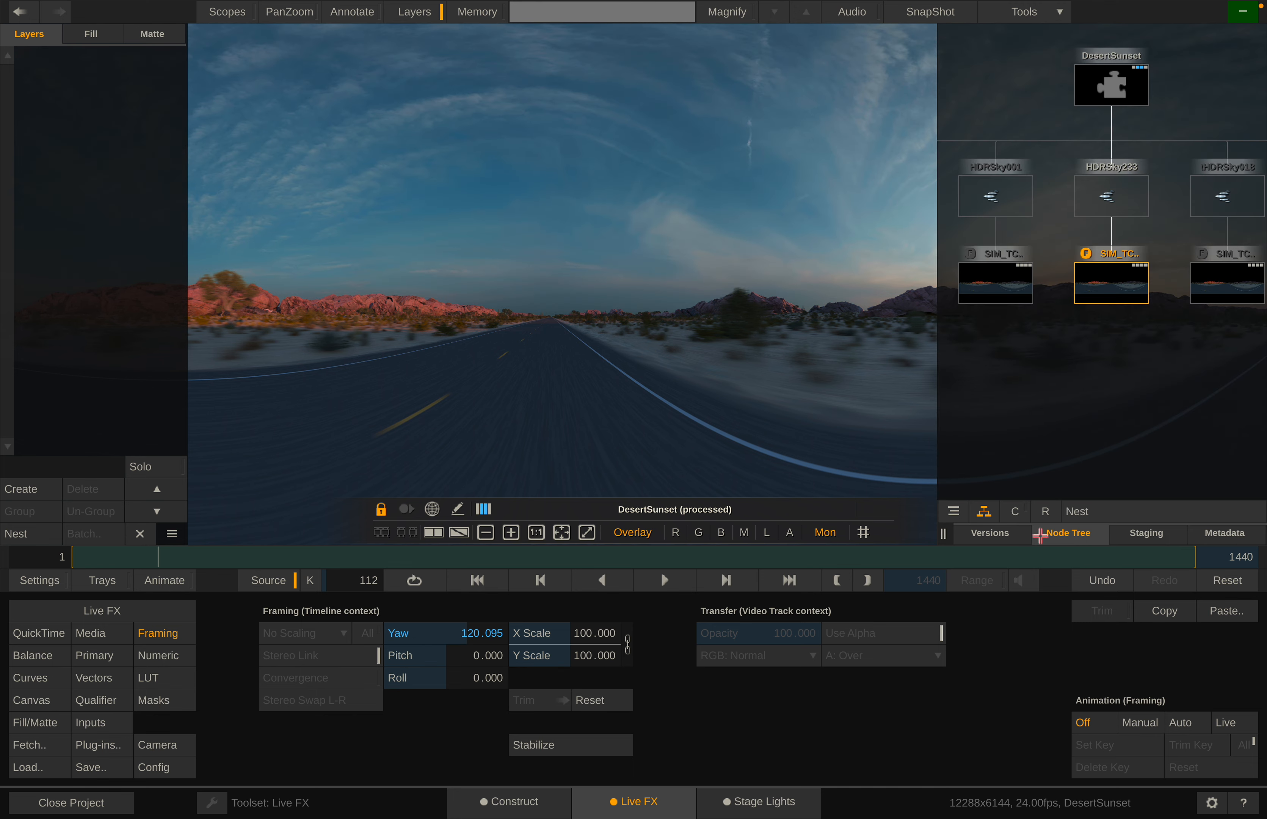
- Start a projection composition for the Simplemente, Mexico stage with the DesertSunset composite as its project media
{"action": "left_click", "coordinate": [985, 532]}
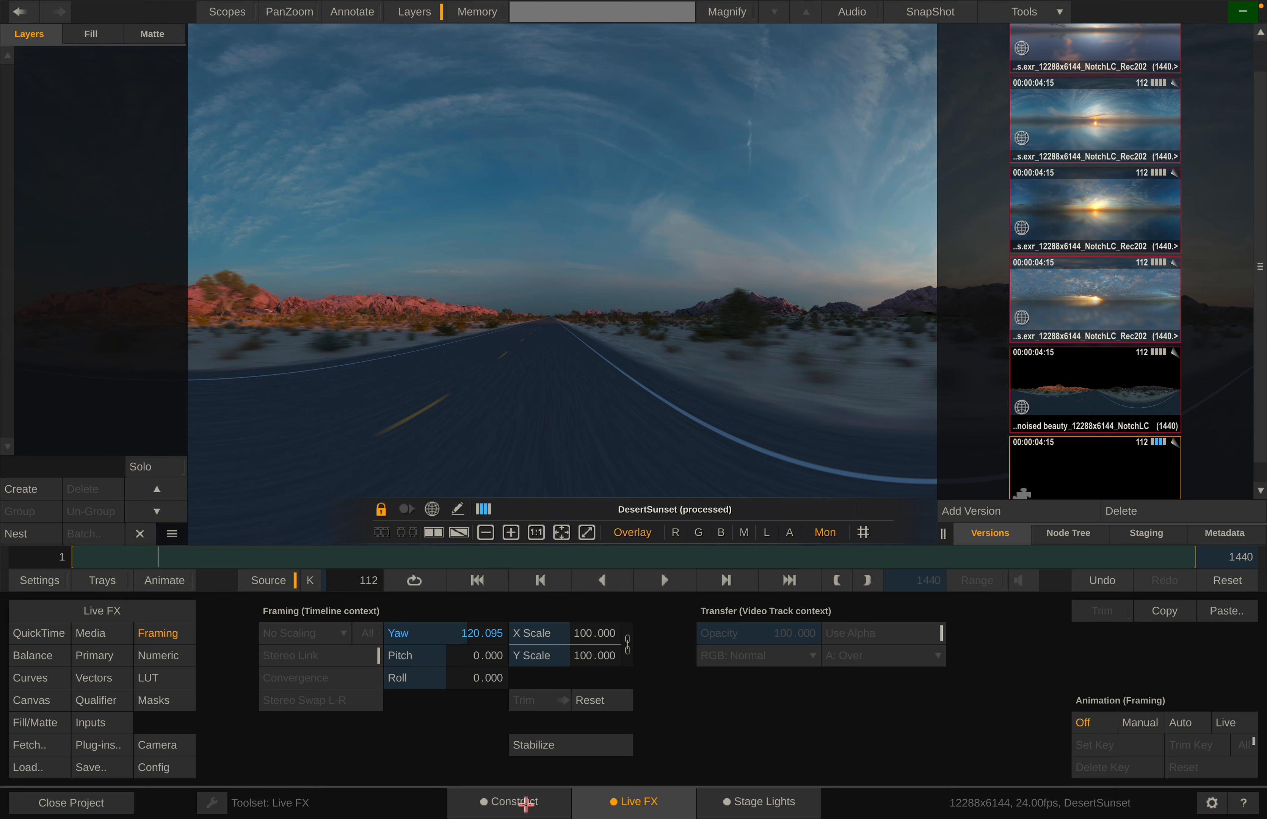
{"action": "scroll", "coordinate": [625, 300], "scroll_direction": "down", "scroll_amount": 4}
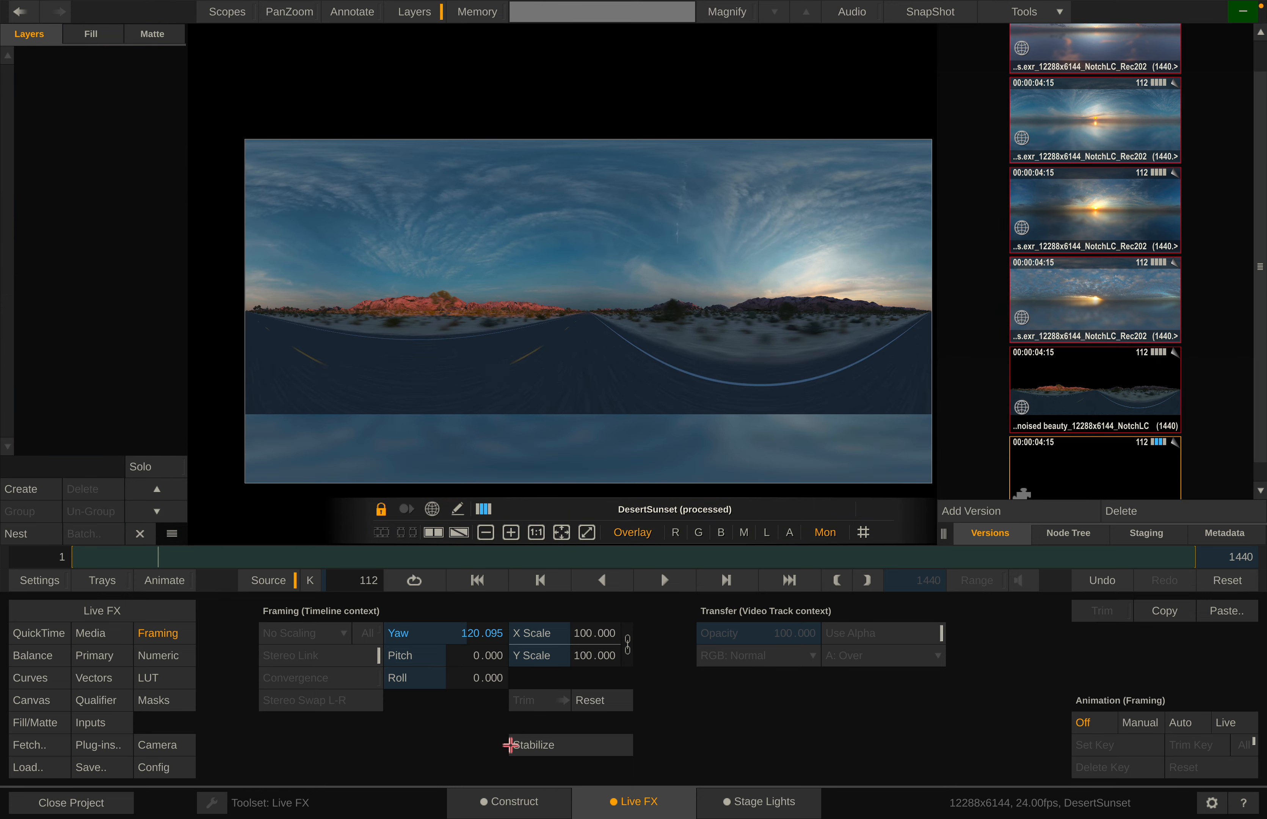
{"action": "left_click", "coordinate": [531, 803]}
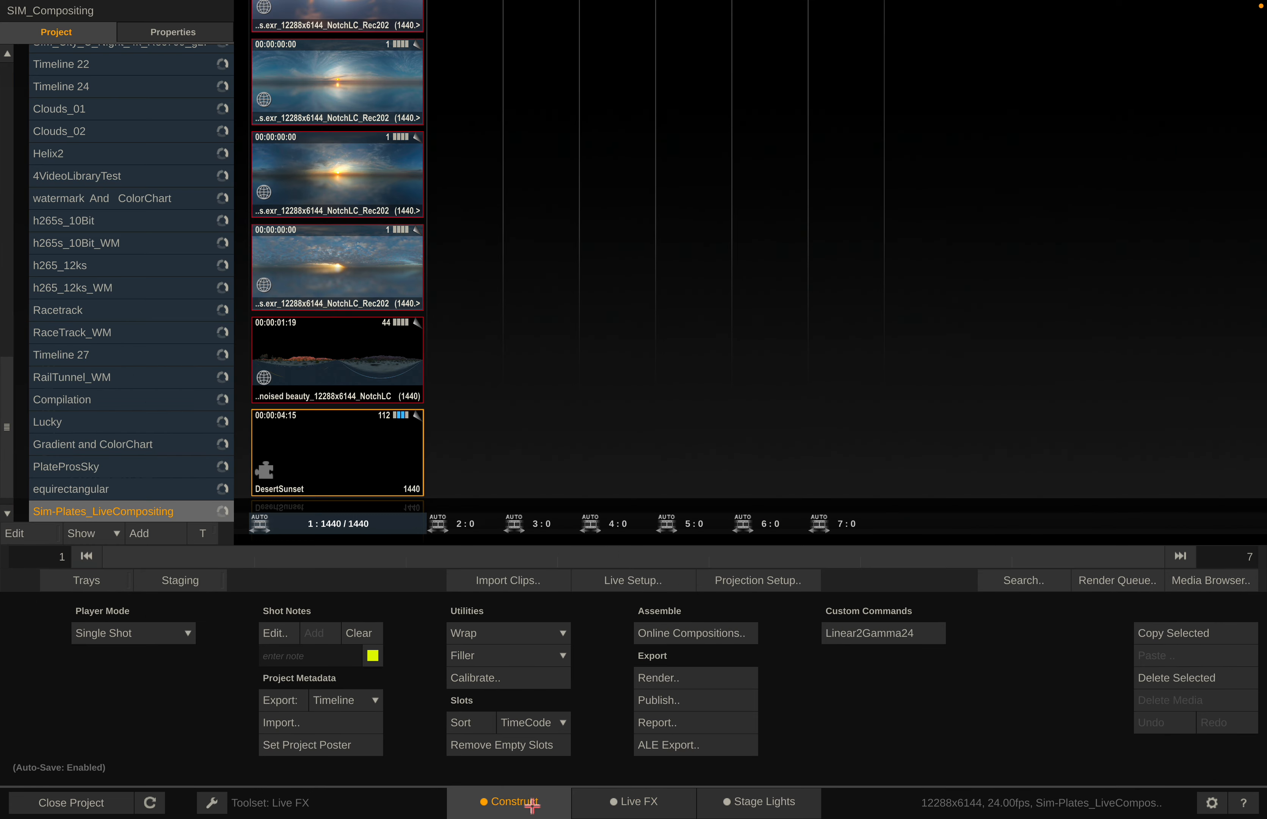
{"action": "left_click", "coordinate": [765, 578]}
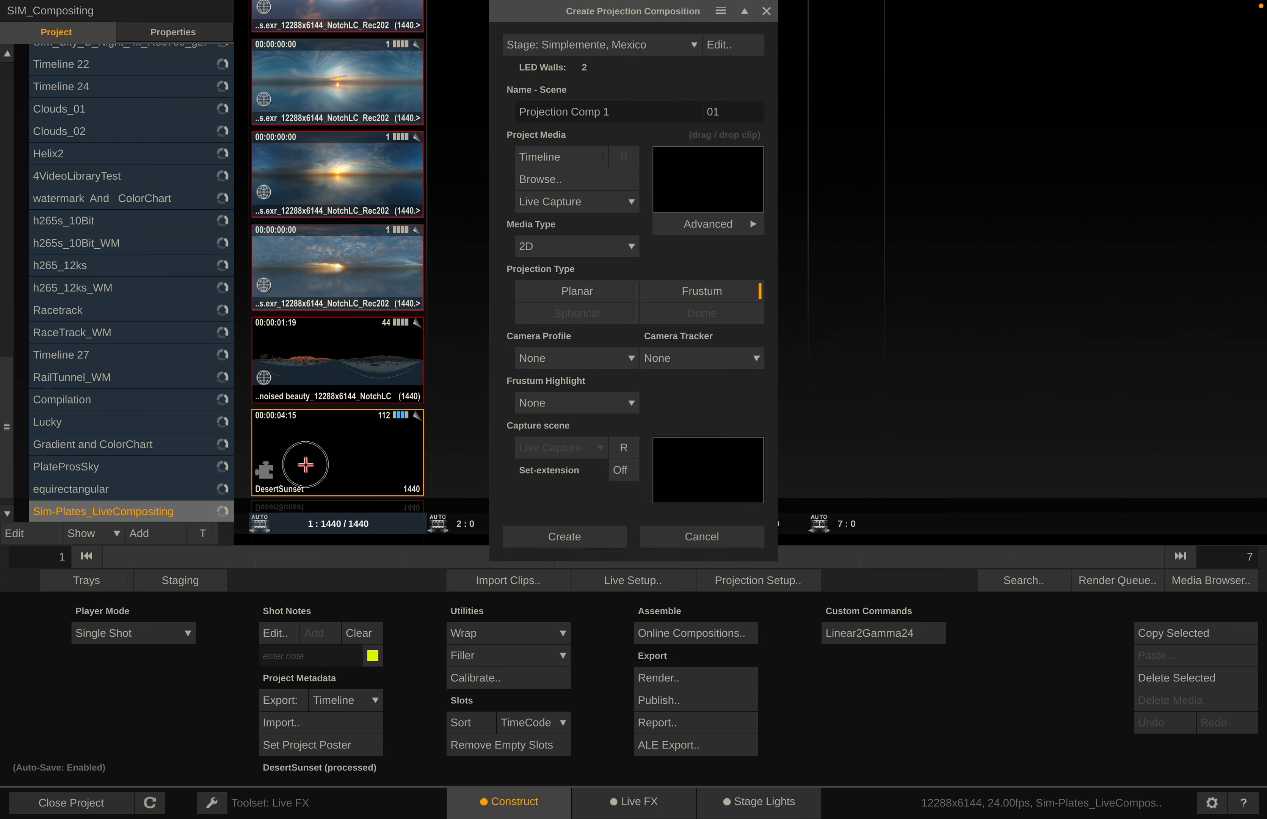
{"action": "left_click_drag", "start_coordinate": [305, 464], "coordinate": [696, 175]}
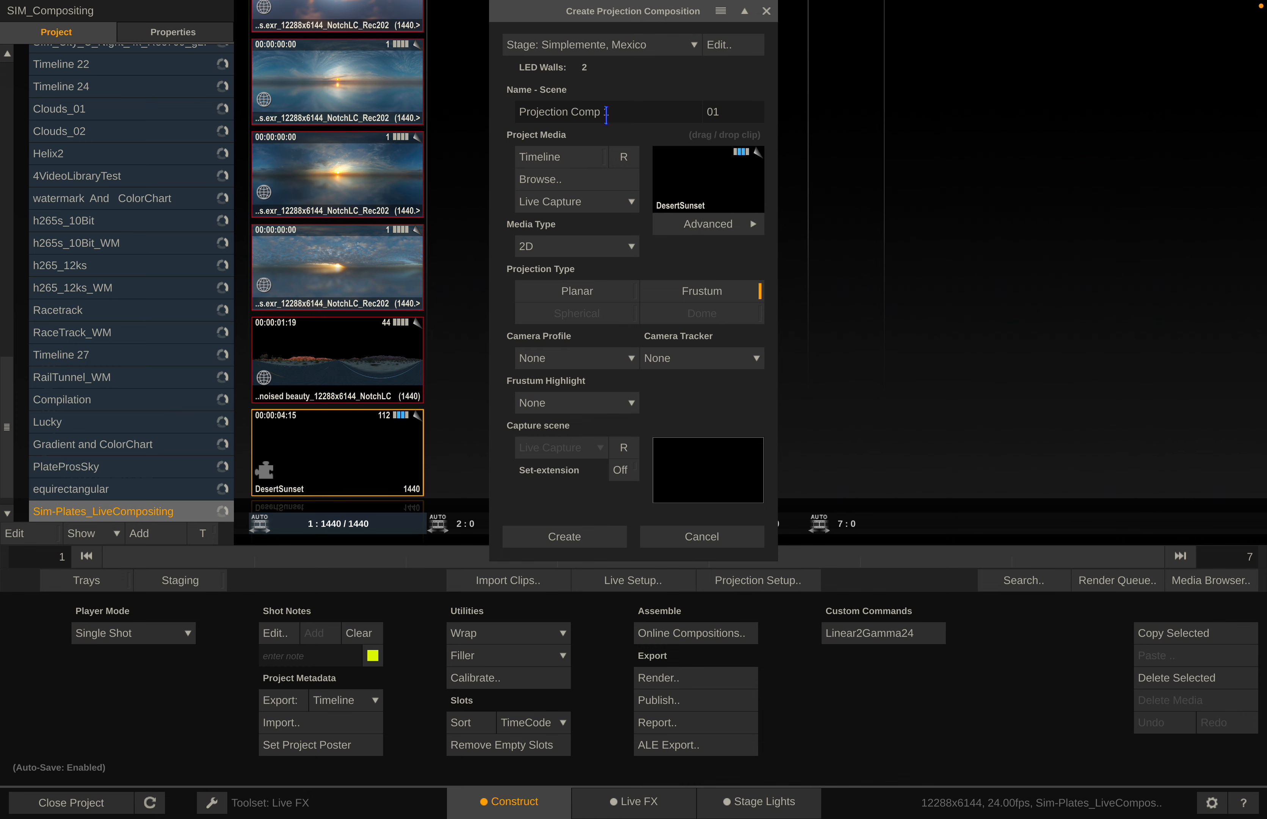
- Set the media type to Equirectangular 360, keep Spherical projection without a camera tracker, and create Projection Comp 1
{"action": "left_click", "coordinate": [531, 246]}
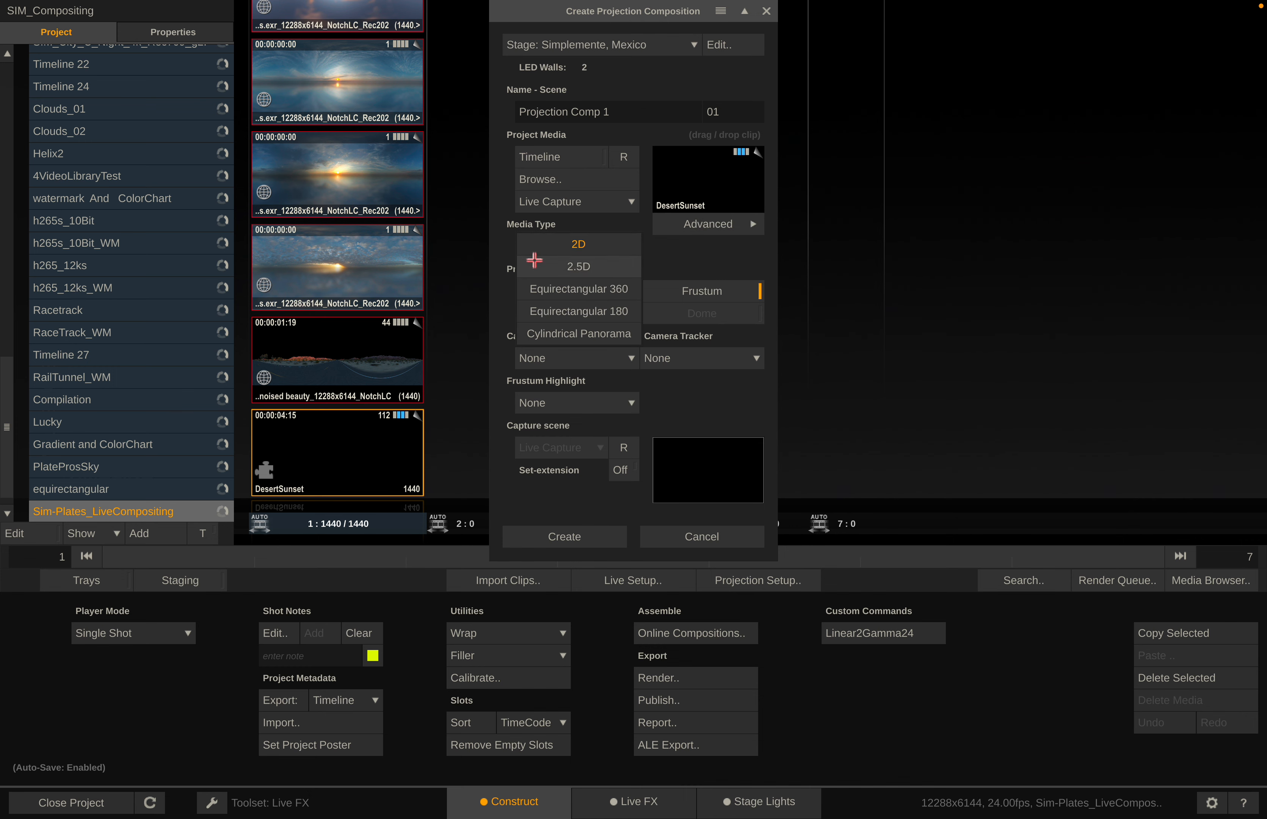
{"action": "left_click", "coordinate": [553, 284]}
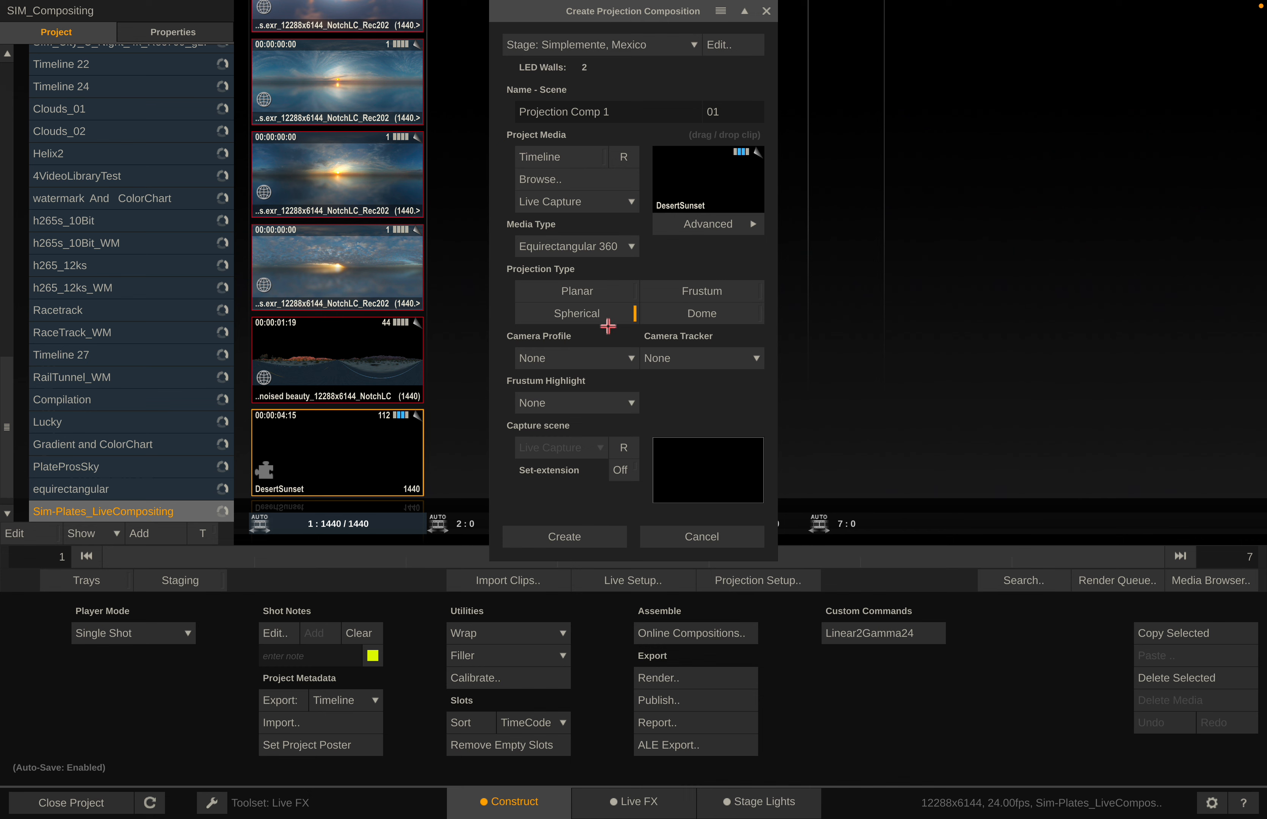
{"action": "left_click", "coordinate": [689, 355]}
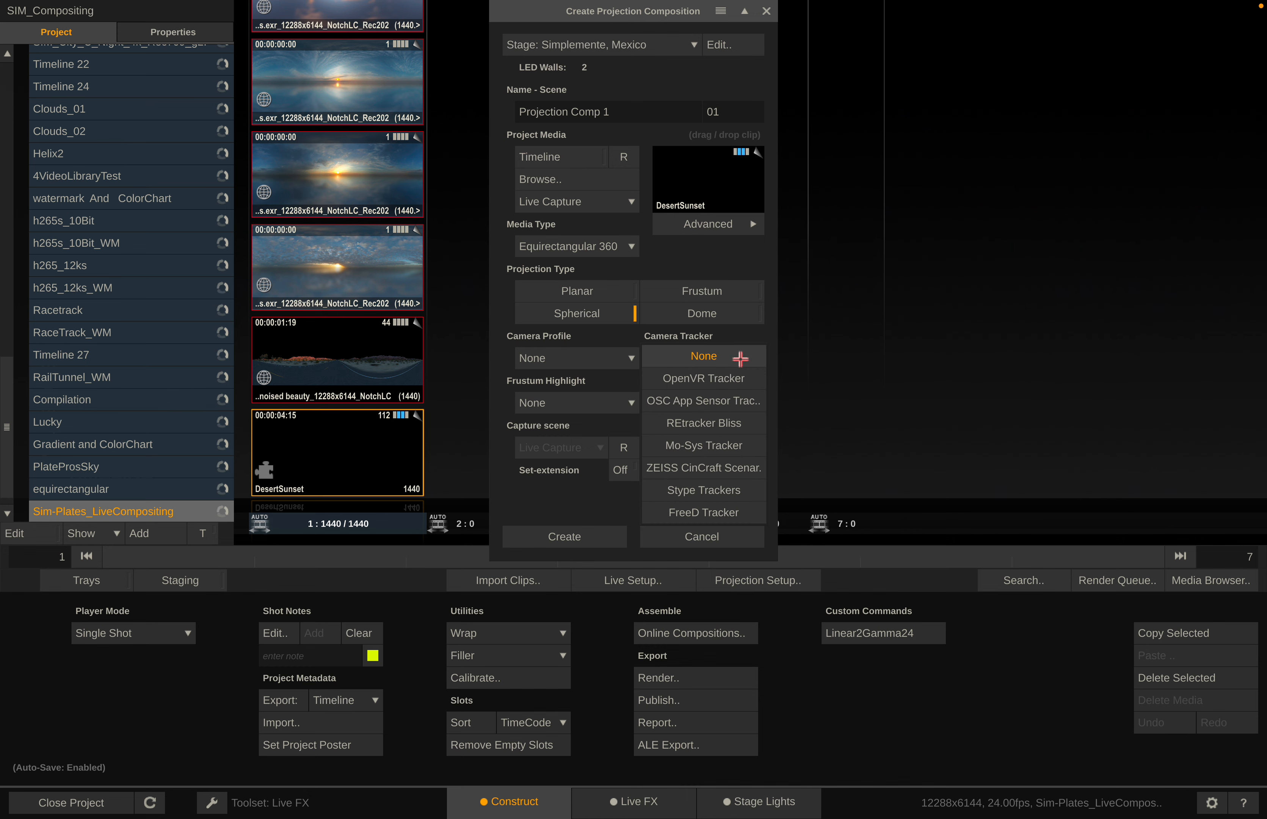
{"action": "left_click", "coordinate": [547, 515]}
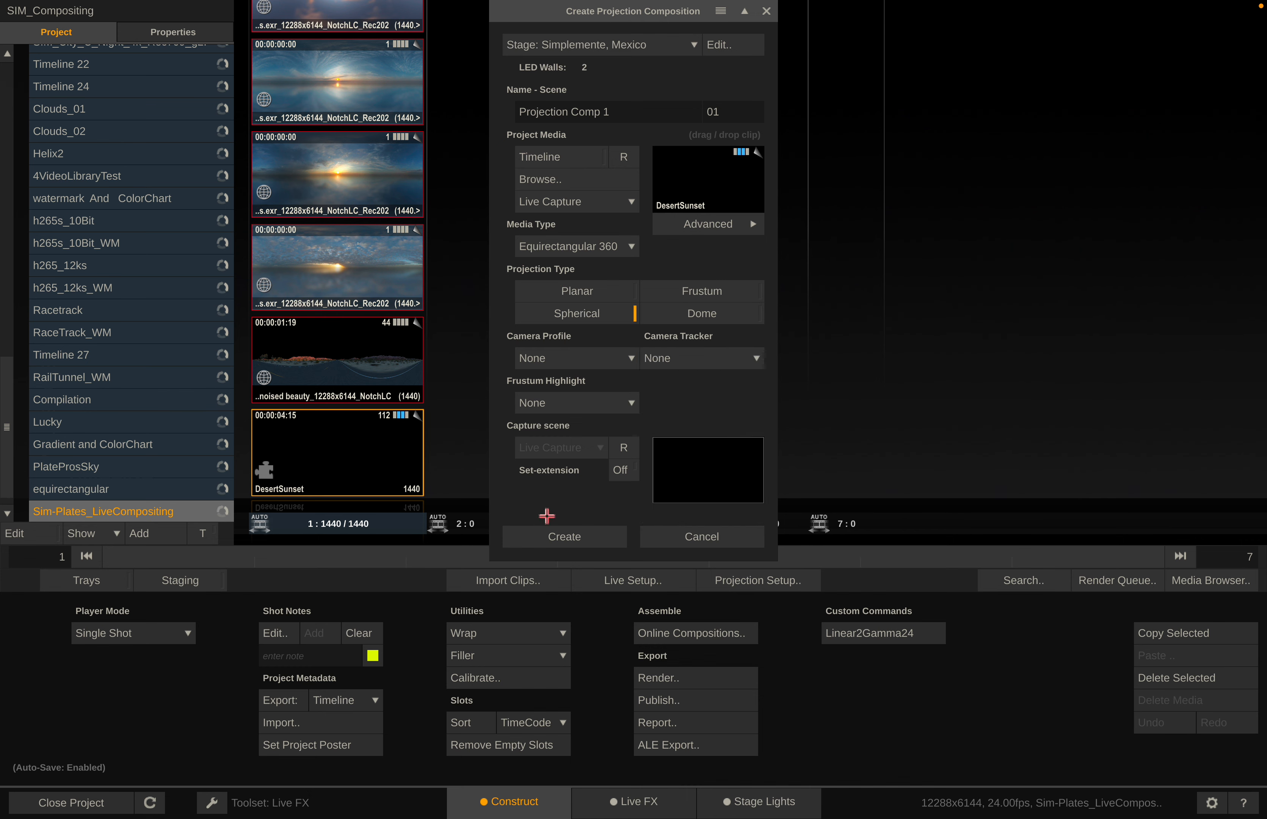
{"action": "left_click", "coordinate": [531, 539]}
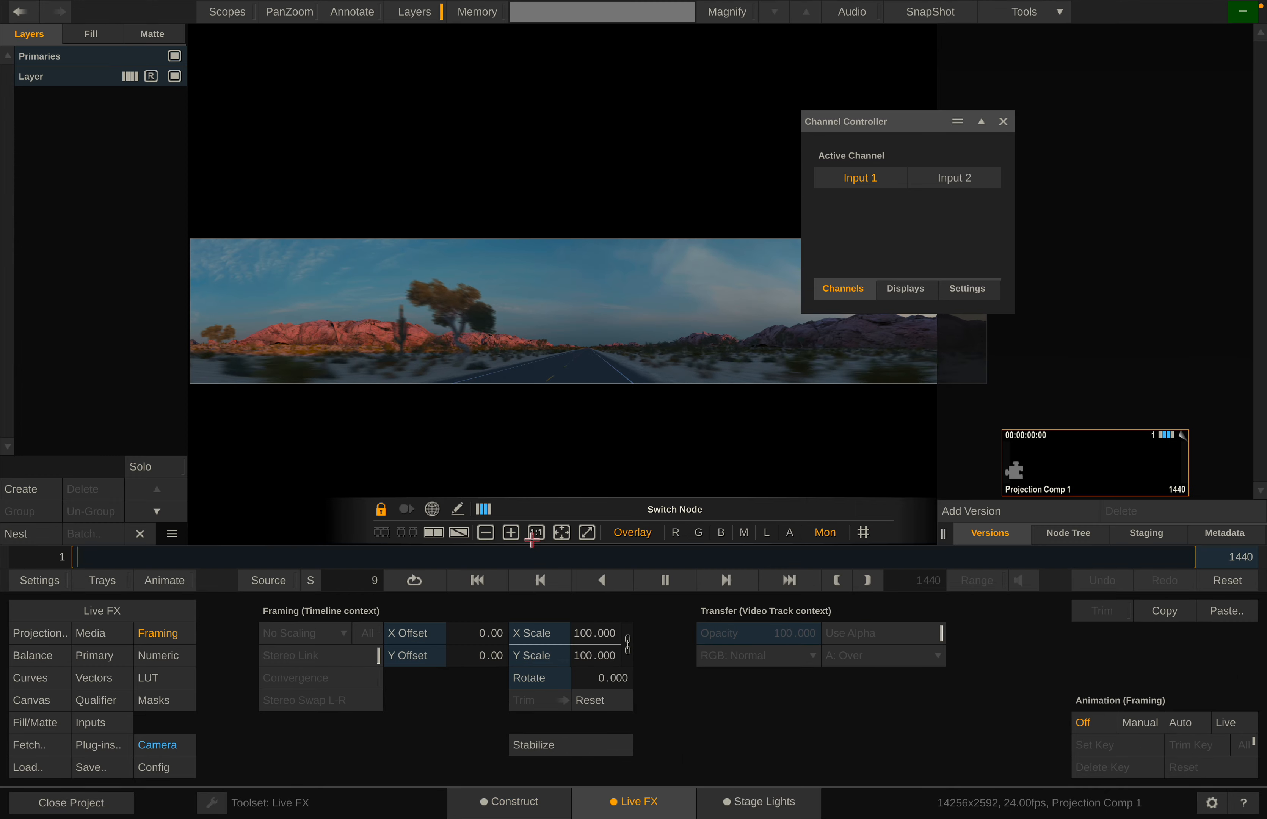
{"action": "left_click", "coordinate": [1006, 117]}
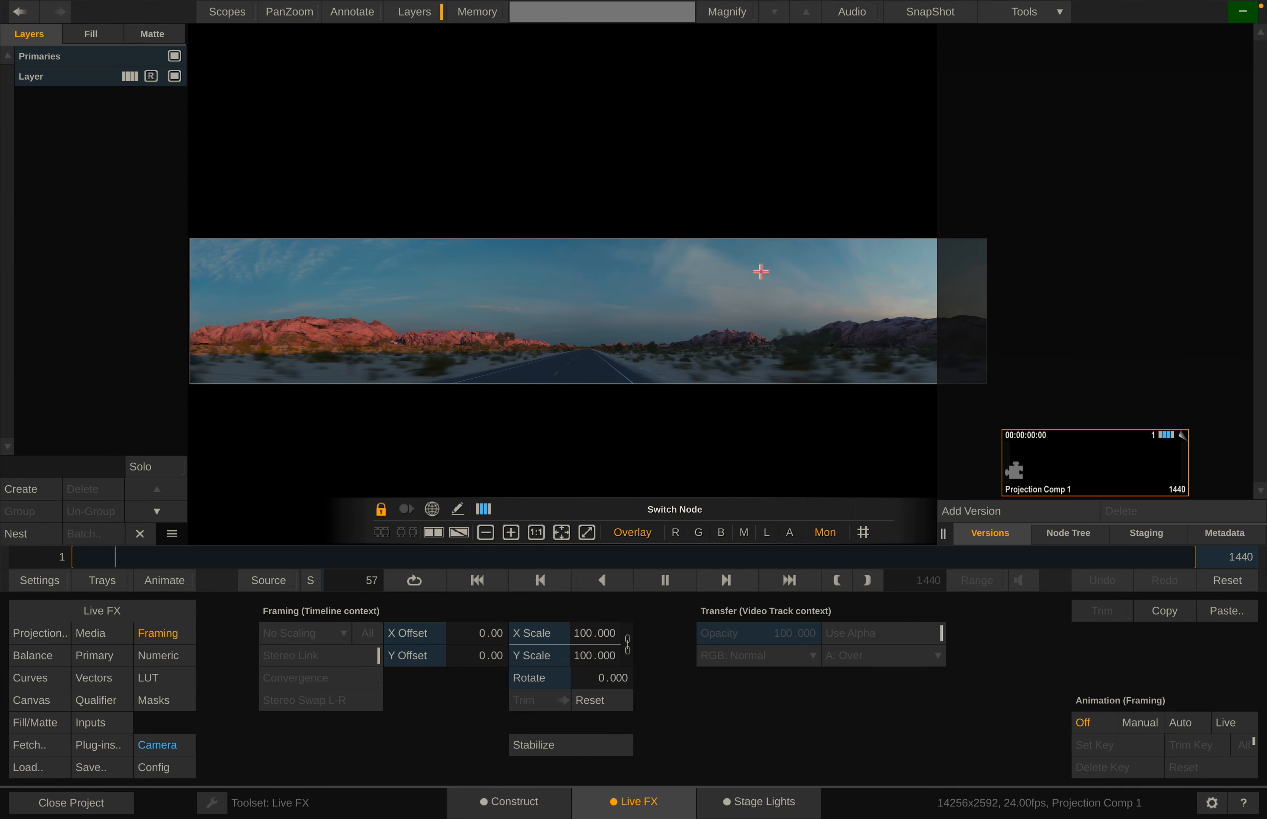
- Examine the projected desert scene on the 3D LED wall model of the Simplemente, Mexico stage in the Stage Manager
{"action": "scroll", "coordinate": [651, 342], "scroll_direction": "up", "scroll_amount": 3}
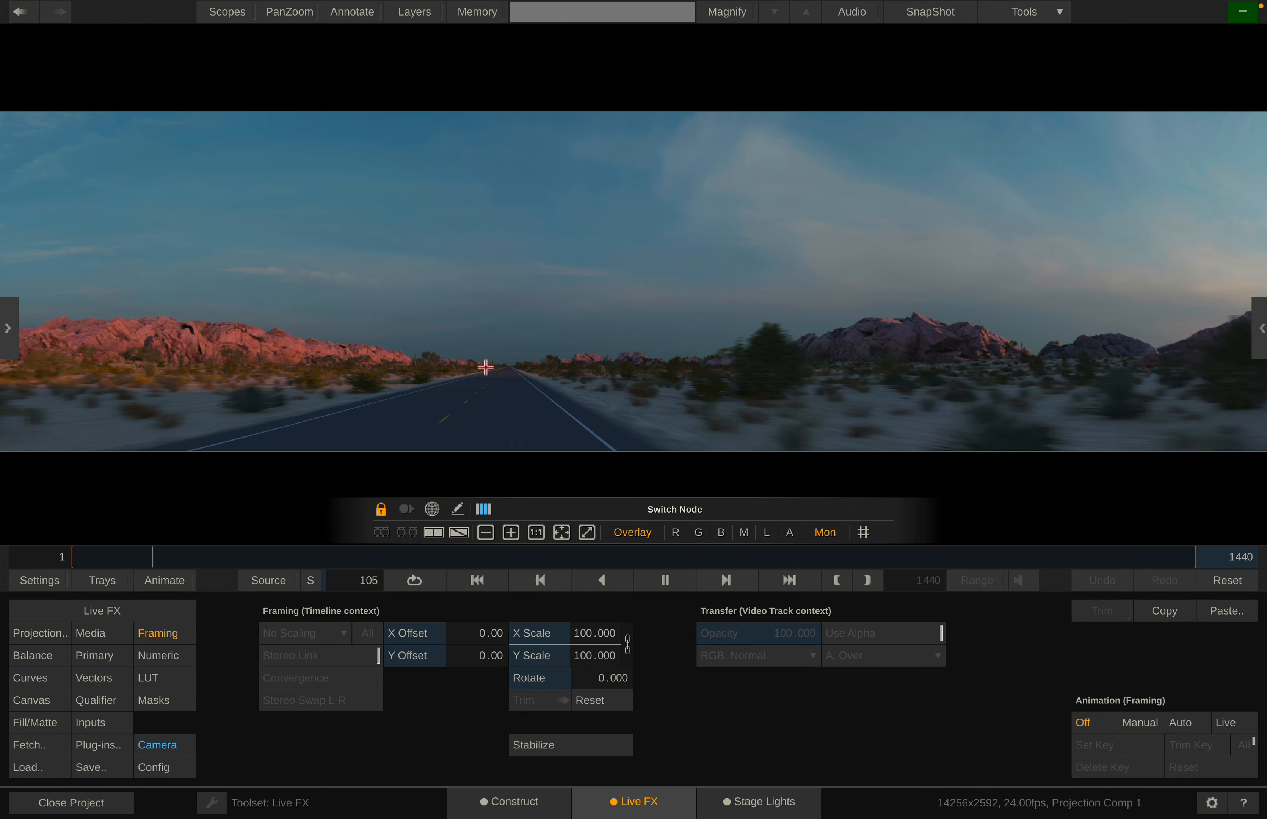
{"action": "right_click", "coordinate": [490, 367]}
{"action": "left_click", "coordinate": [490, 302]}
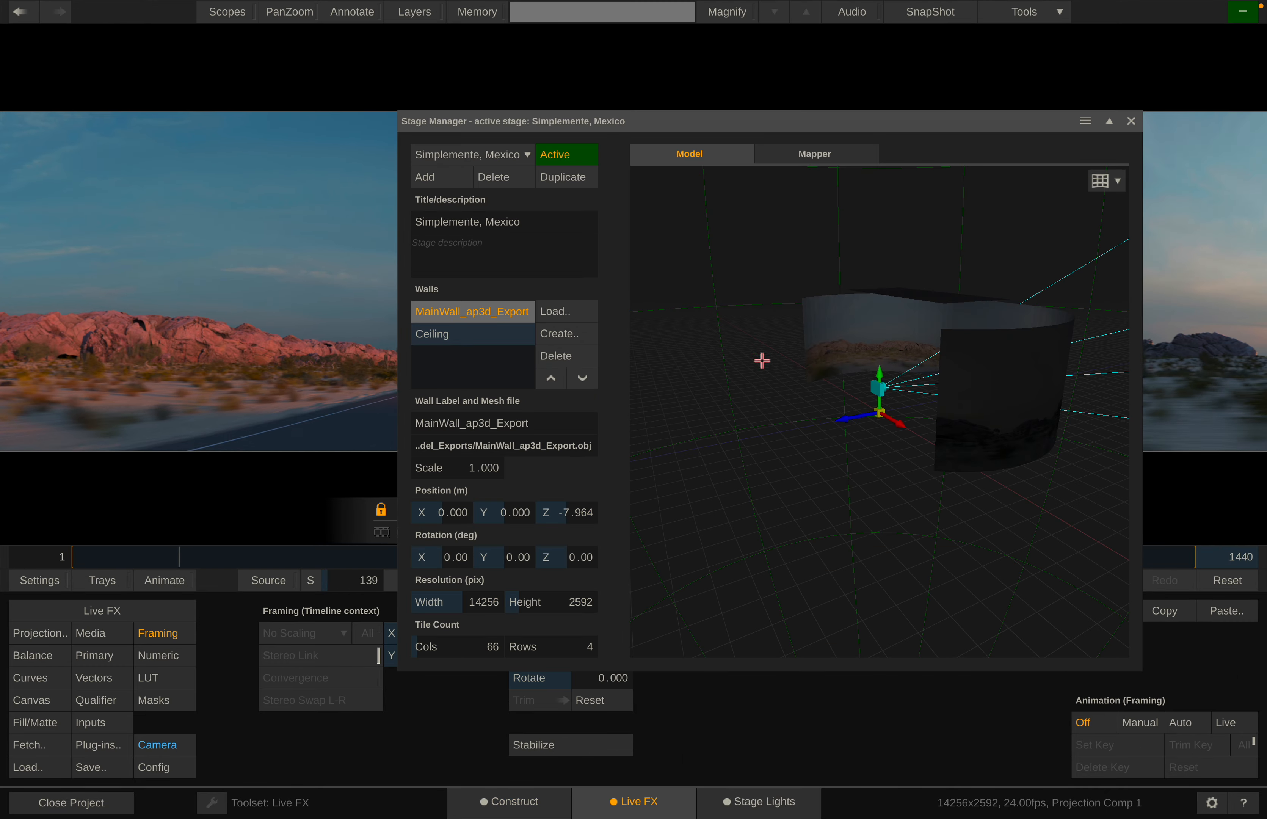
{"action": "left_click_drag", "start_coordinate": [914, 367], "coordinate": [729, 401]}
{"action": "scroll", "coordinate": [880, 395], "scroll_direction": "up", "scroll_amount": 8}
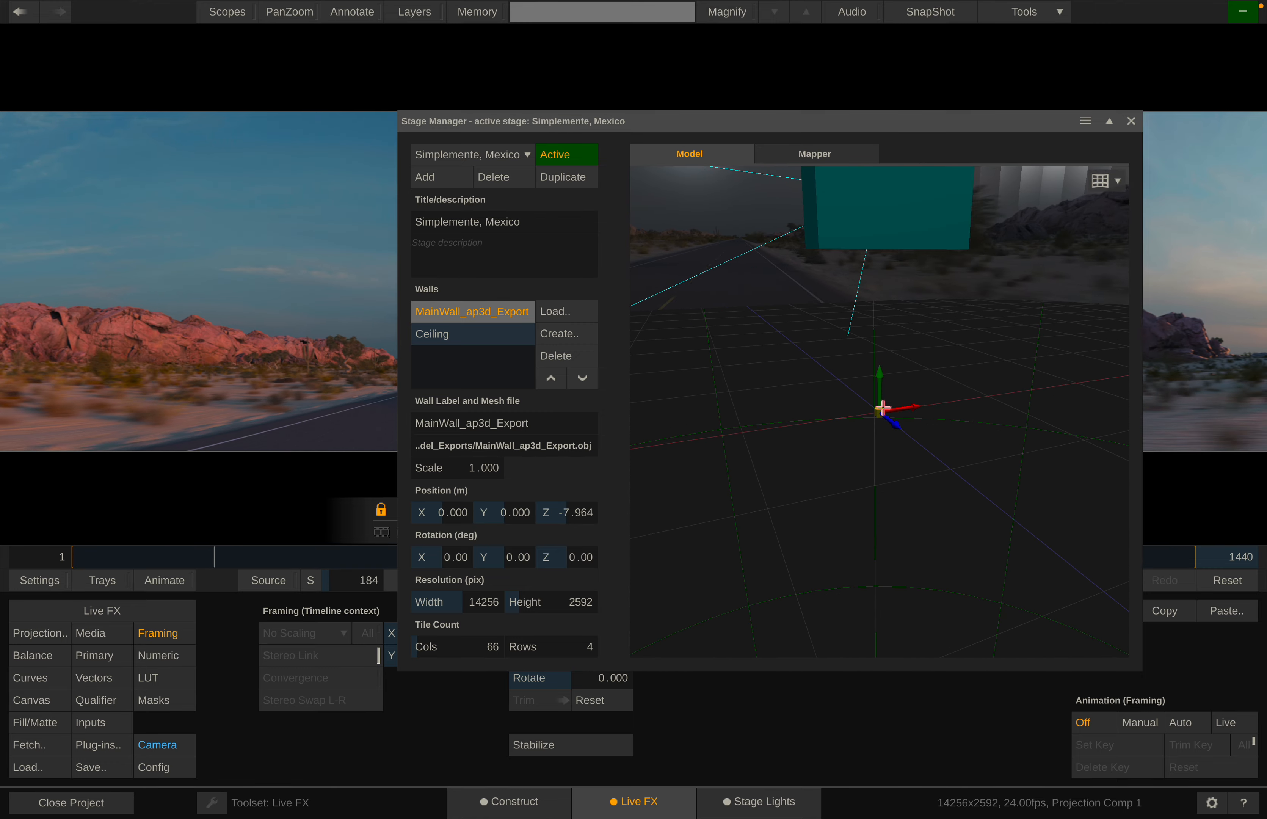
{"action": "scroll", "coordinate": [880, 395], "scroll_direction": "down", "scroll_amount": 5}
{"action": "left_click_drag", "start_coordinate": [810, 408], "coordinate": [905, 396]}
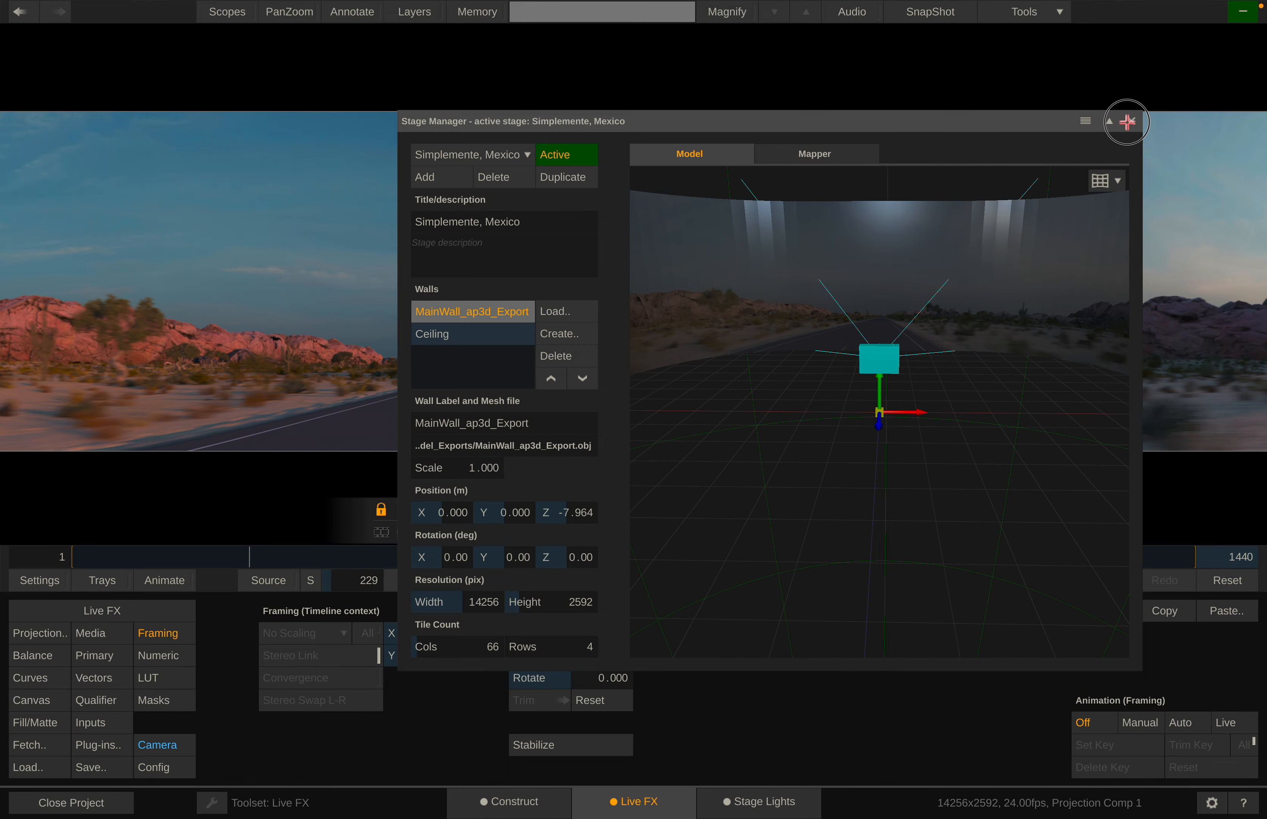
{"action": "left_click", "coordinate": [1131, 121]}
- Examine Projection Comp 1's node tree, tracing the DesertSunset composite and its HDRSky233 layer beneath the spherical projection nodes
{"action": "mouse_move", "coordinate": [12, 269]}
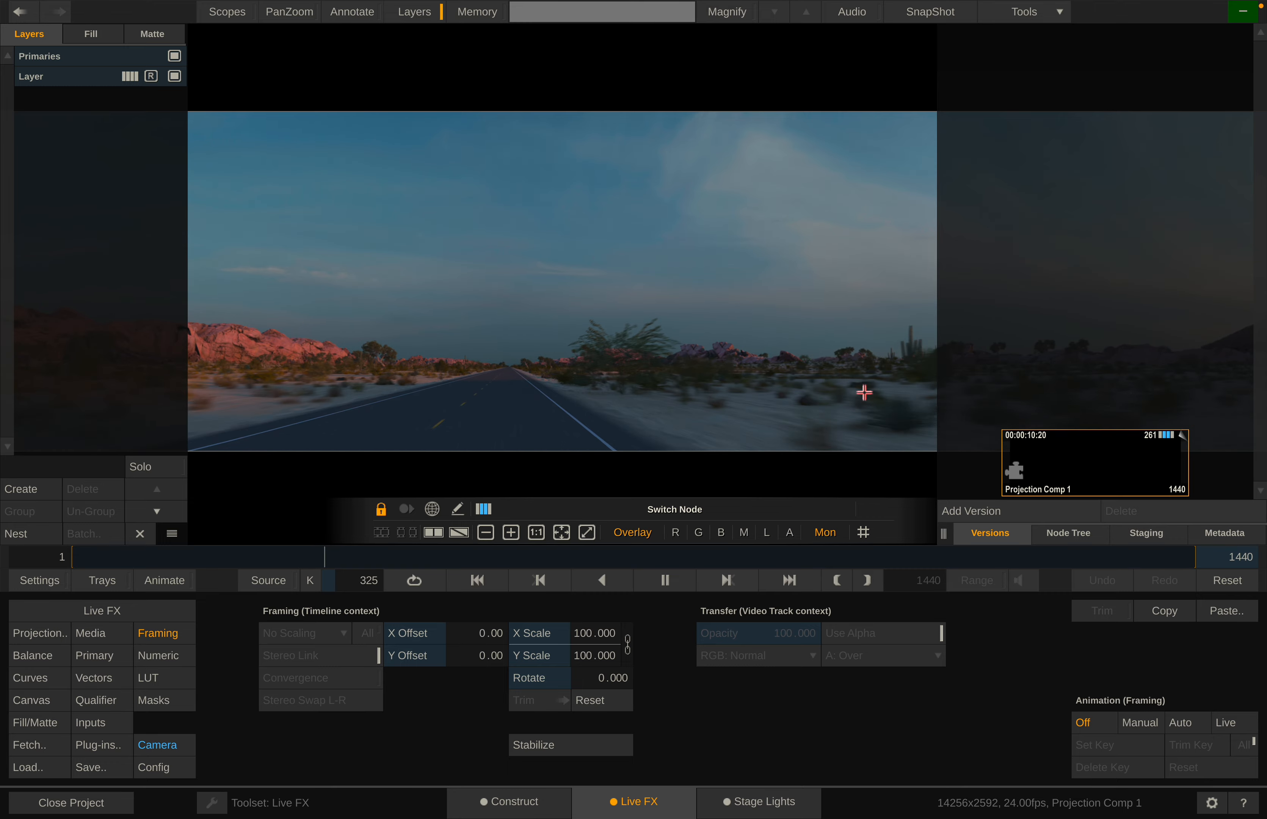
{"action": "left_click", "coordinate": [1065, 535]}
{"action": "left_click_drag", "start_coordinate": [943, 533], "coordinate": [815, 533]}
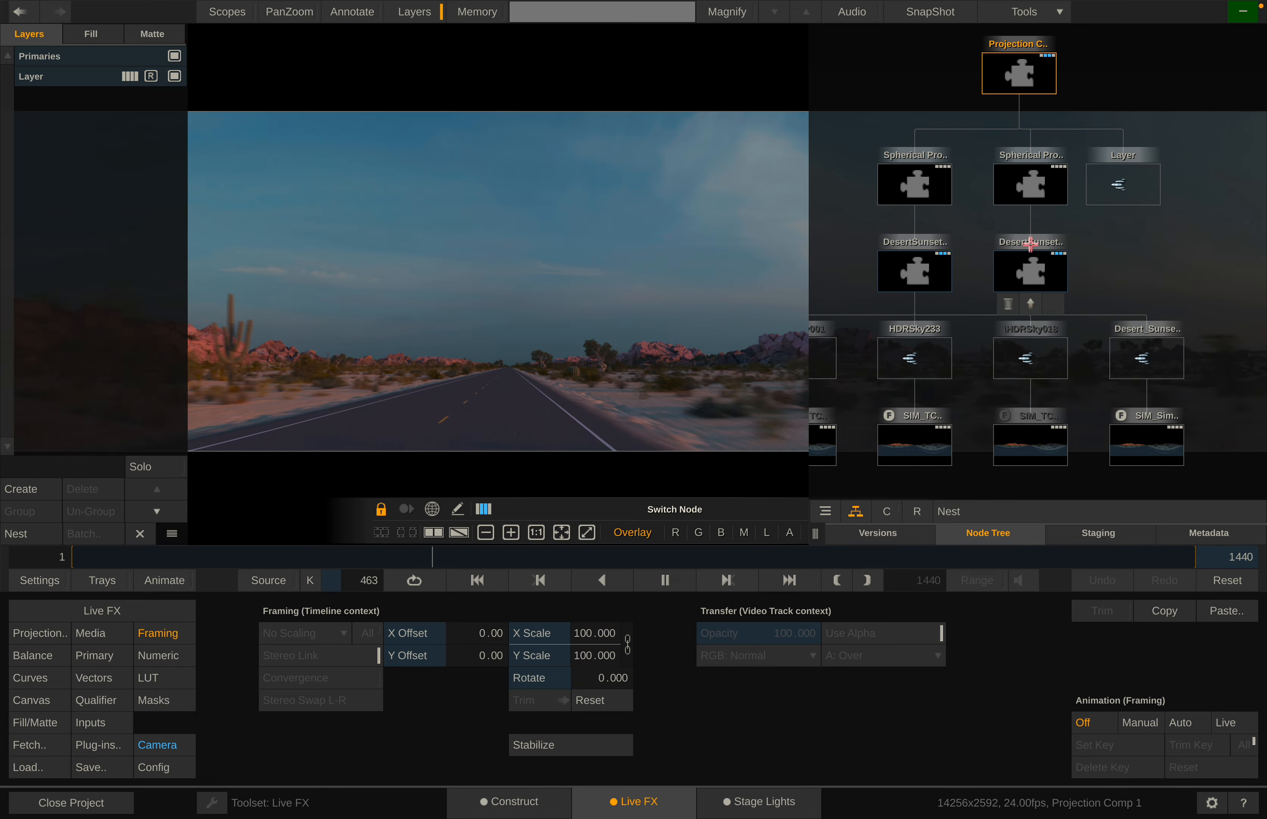
{"action": "key", "text": "n"}
{"action": "key", "text": "n"}
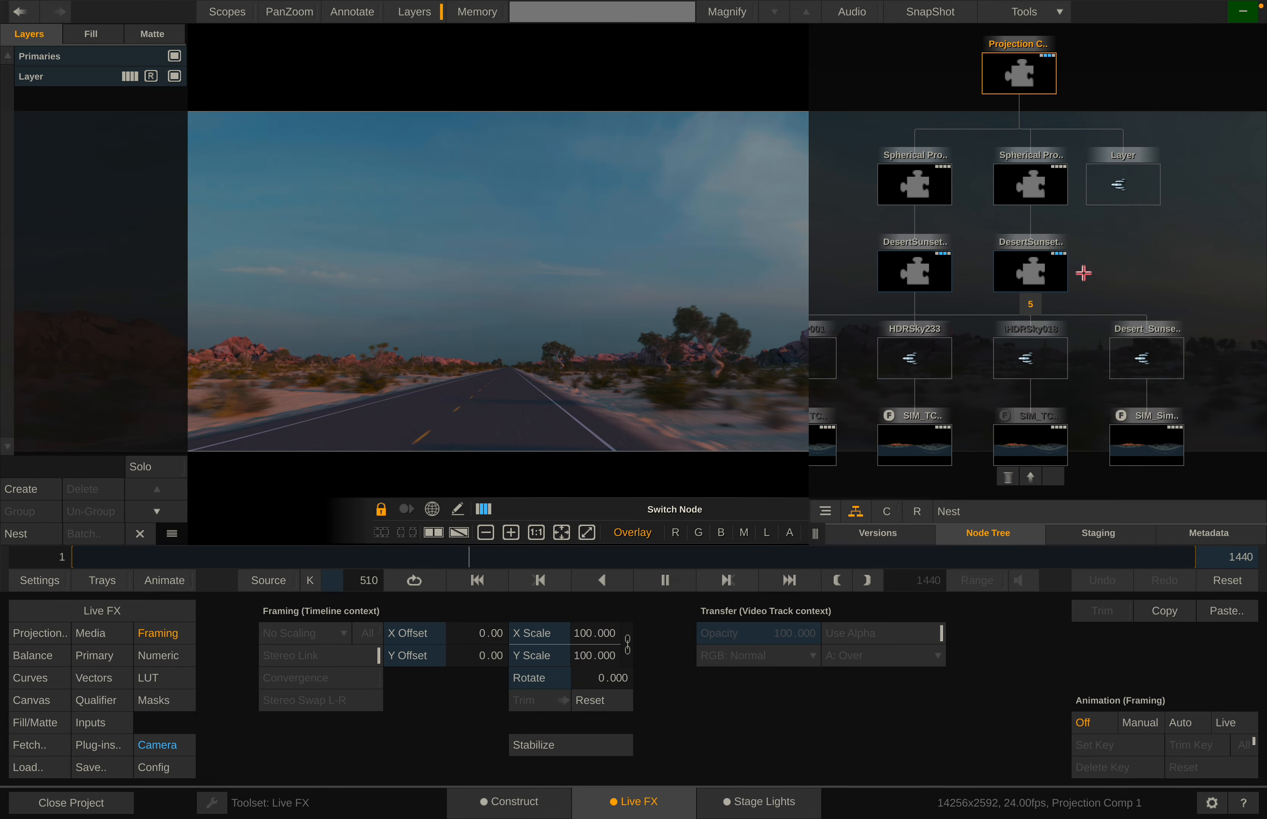
{"action": "left_click", "coordinate": [1029, 263]}
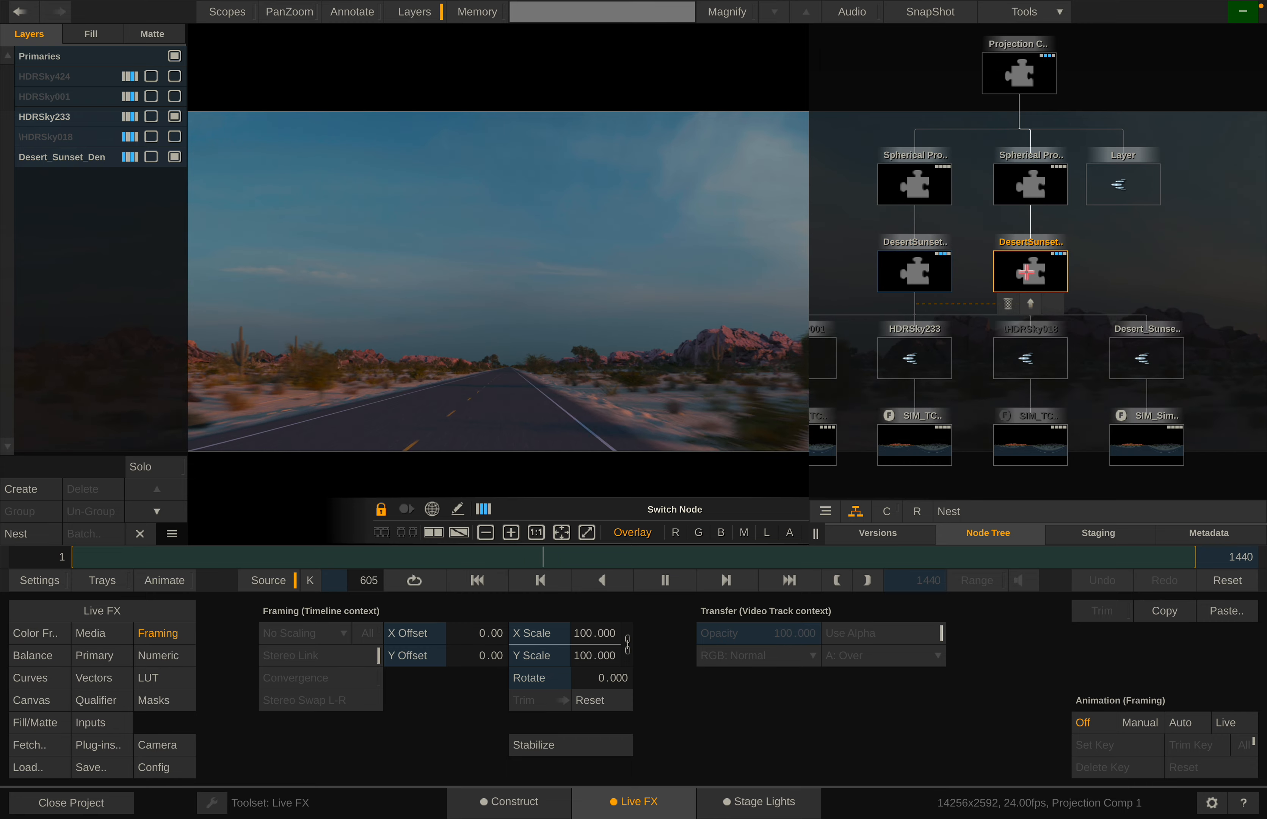
{"action": "left_click", "coordinate": [937, 346]}
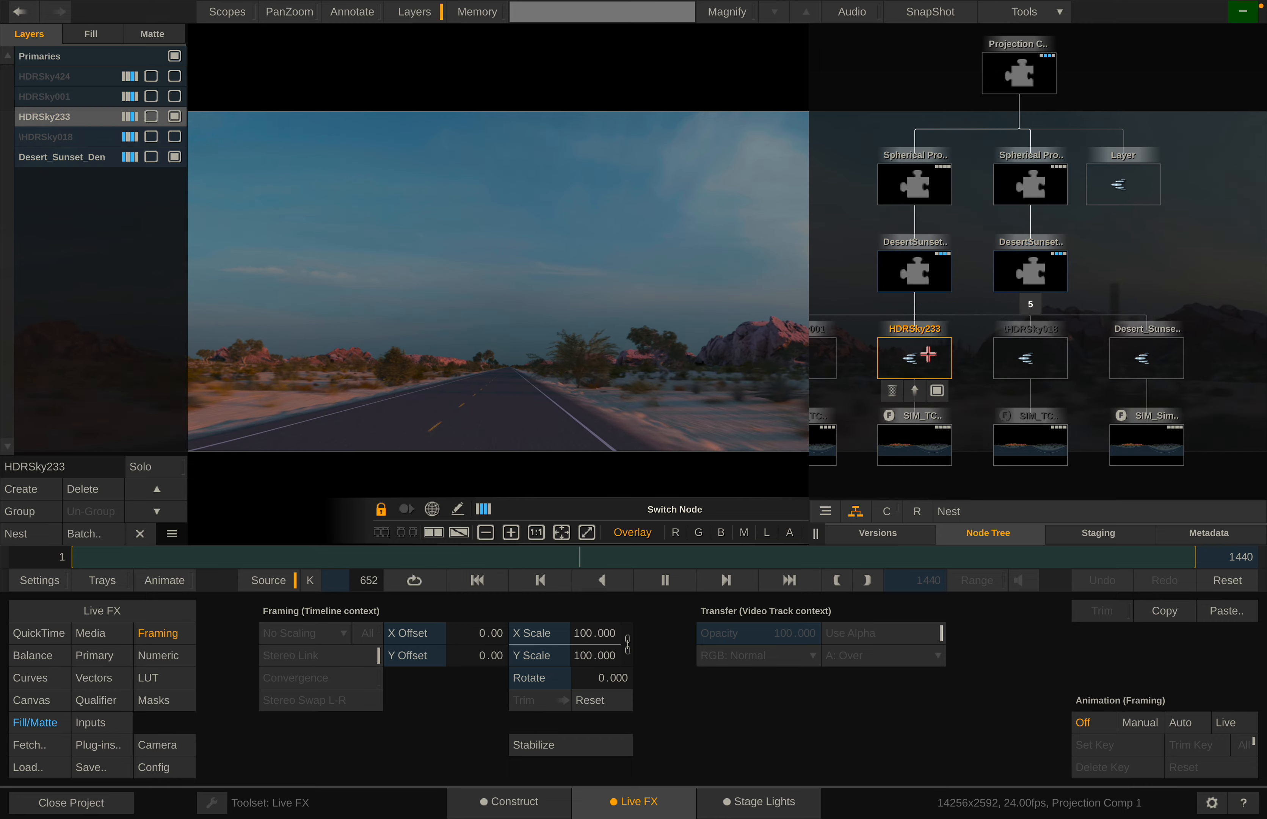
{"action": "left_click", "coordinate": [1024, 265]}
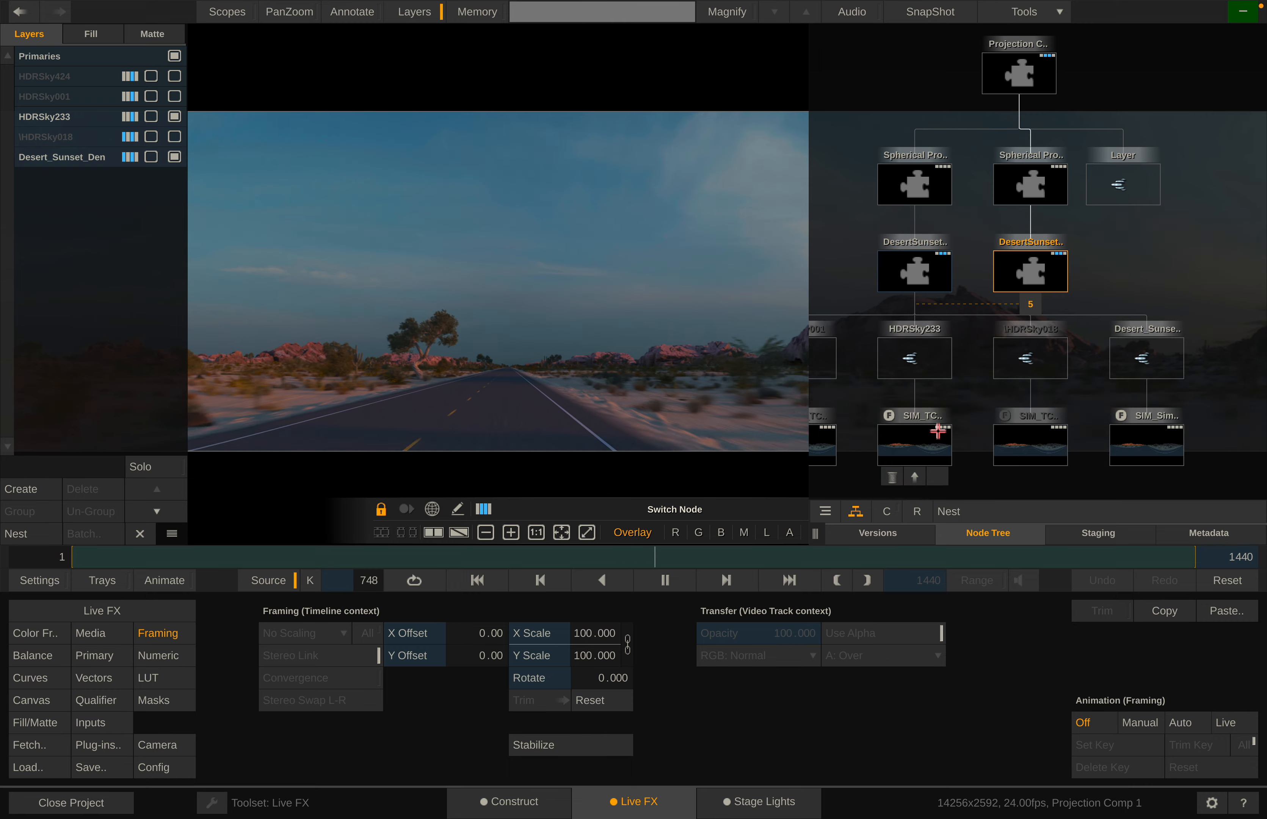
- Toggle the HDRSky233 layer off and on, and rotate its fill clip to a yaw of 96.841
{"action": "left_click", "coordinate": [918, 368]}
{"action": "left_click", "coordinate": [175, 117]}
{"action": "left_click", "coordinate": [175, 117]}
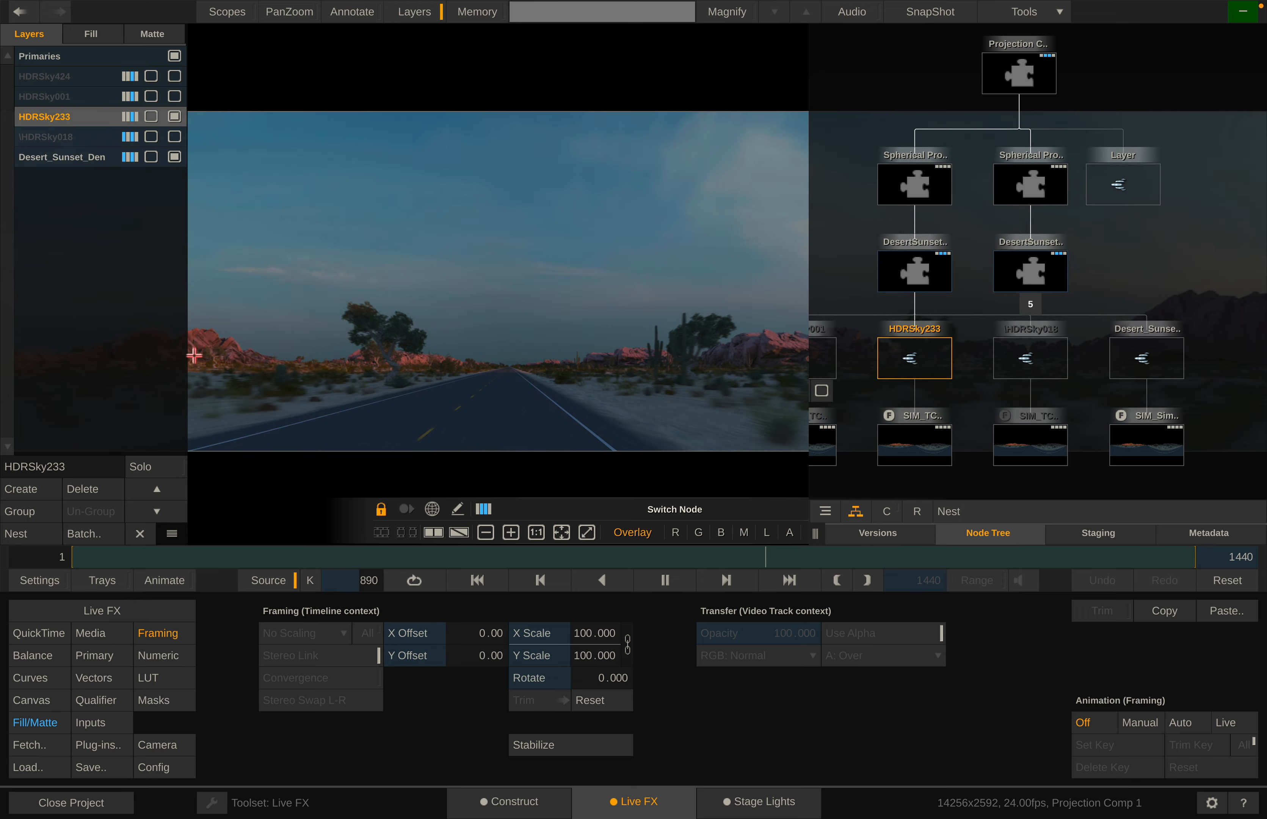
{"action": "left_click", "coordinate": [925, 438]}
{"action": "left_click_drag", "start_coordinate": [503, 621], "coordinate": [443, 554]}
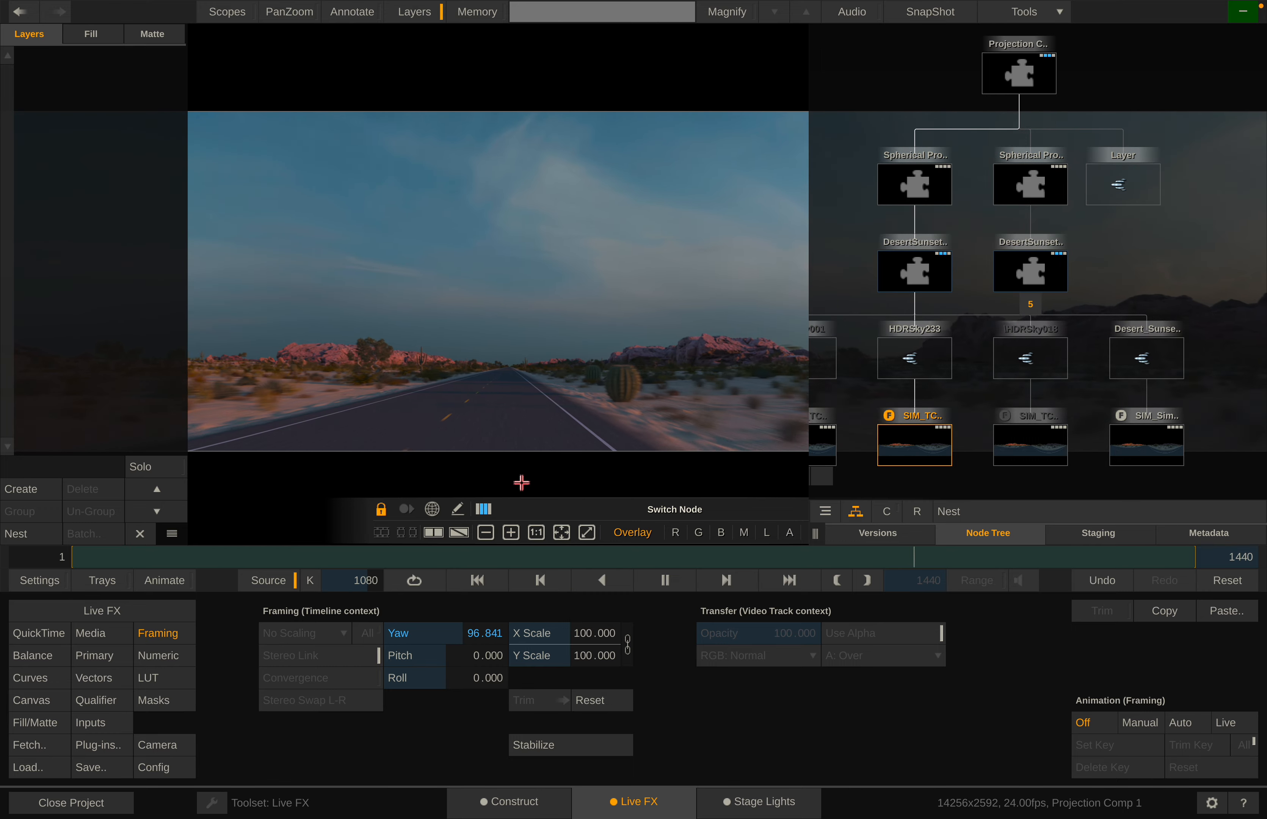
- Grade the HDRSky233 layer's gamma to master 1.320, red 1.021, green 0.979 and blue 0.997
{"action": "left_click", "coordinate": [92, 632]}
{"action": "left_click", "coordinate": [147, 651]}
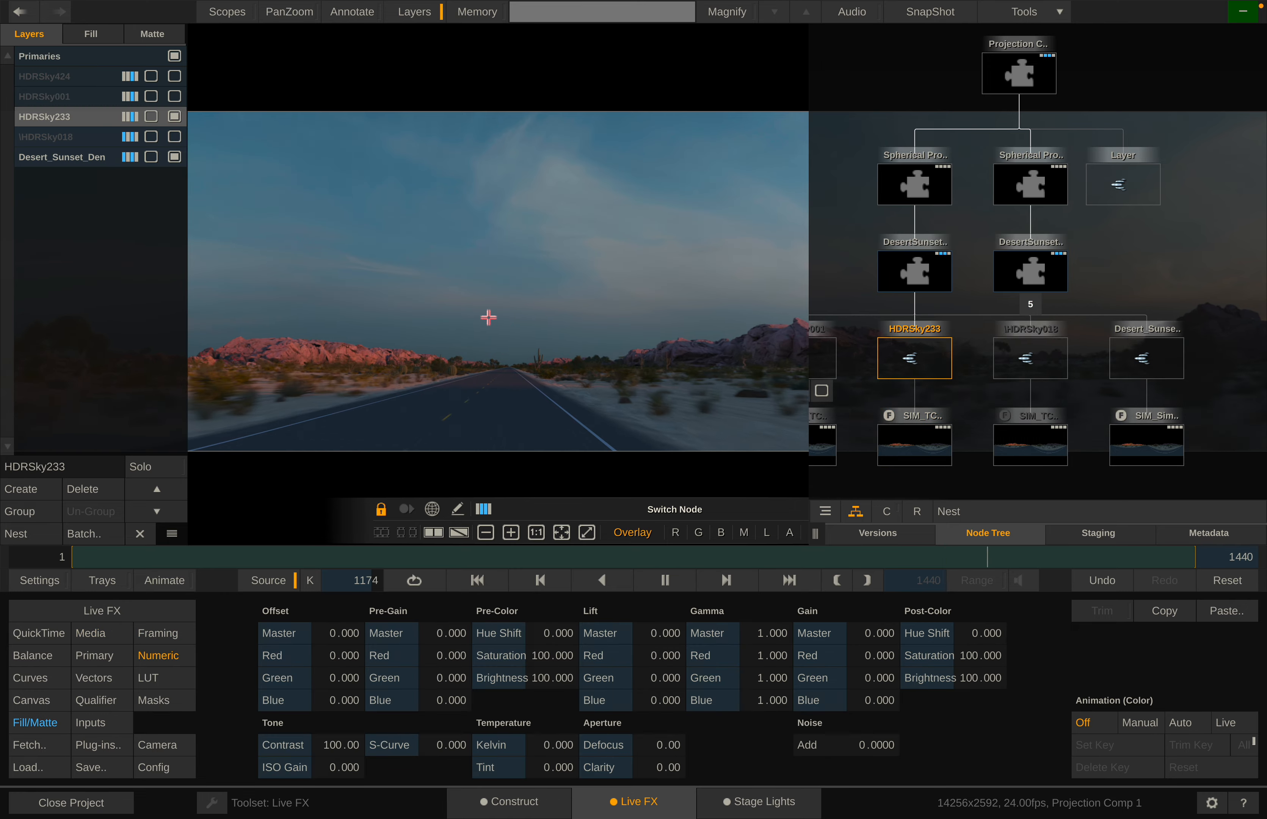
{"action": "key", "text": "s"}
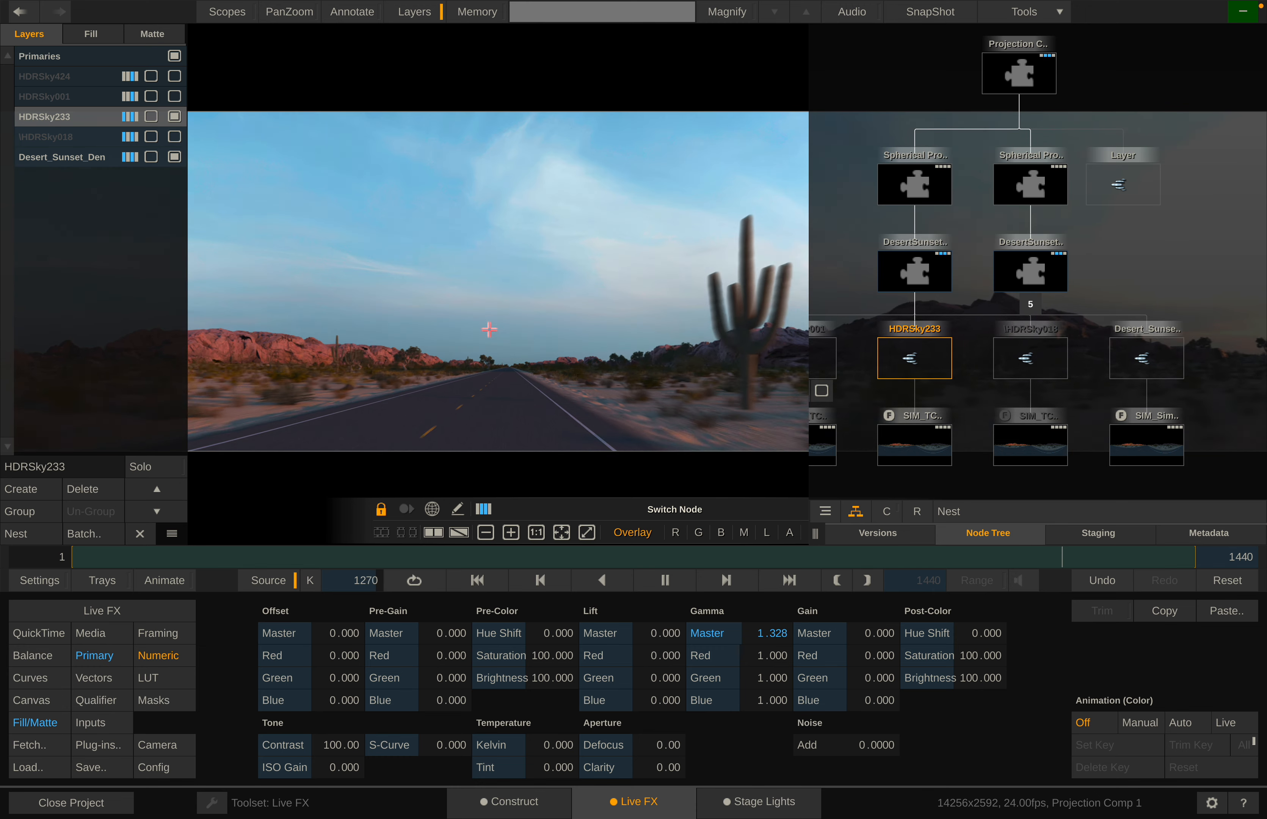
{"action": "key", "text": "w"}
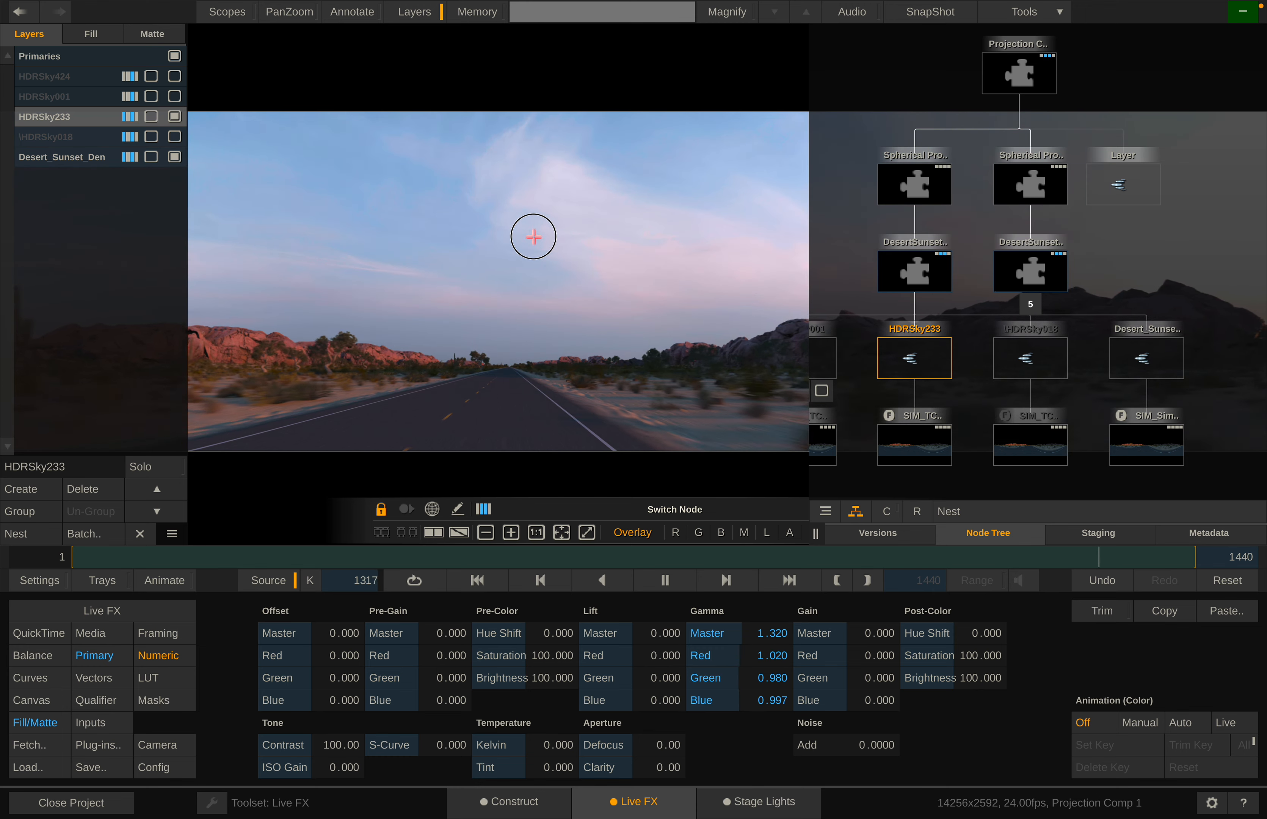
- Swap the enabled sky from HDRSky233 to HDRSky424, trying \HDRSky018 and HDRSky001 in between
{"action": "left_click", "coordinate": [174, 136]}
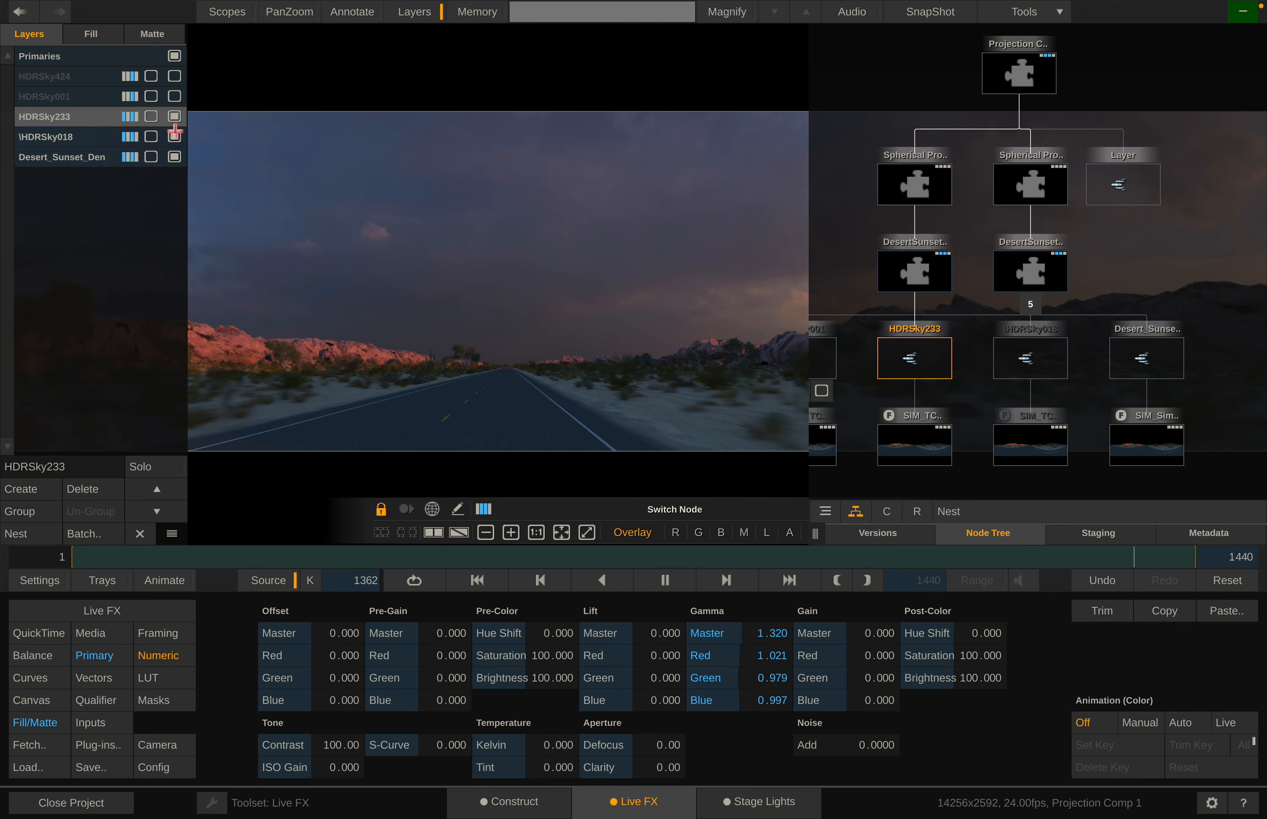
{"action": "left_click", "coordinate": [175, 116]}
{"action": "left_click", "coordinate": [175, 96]}
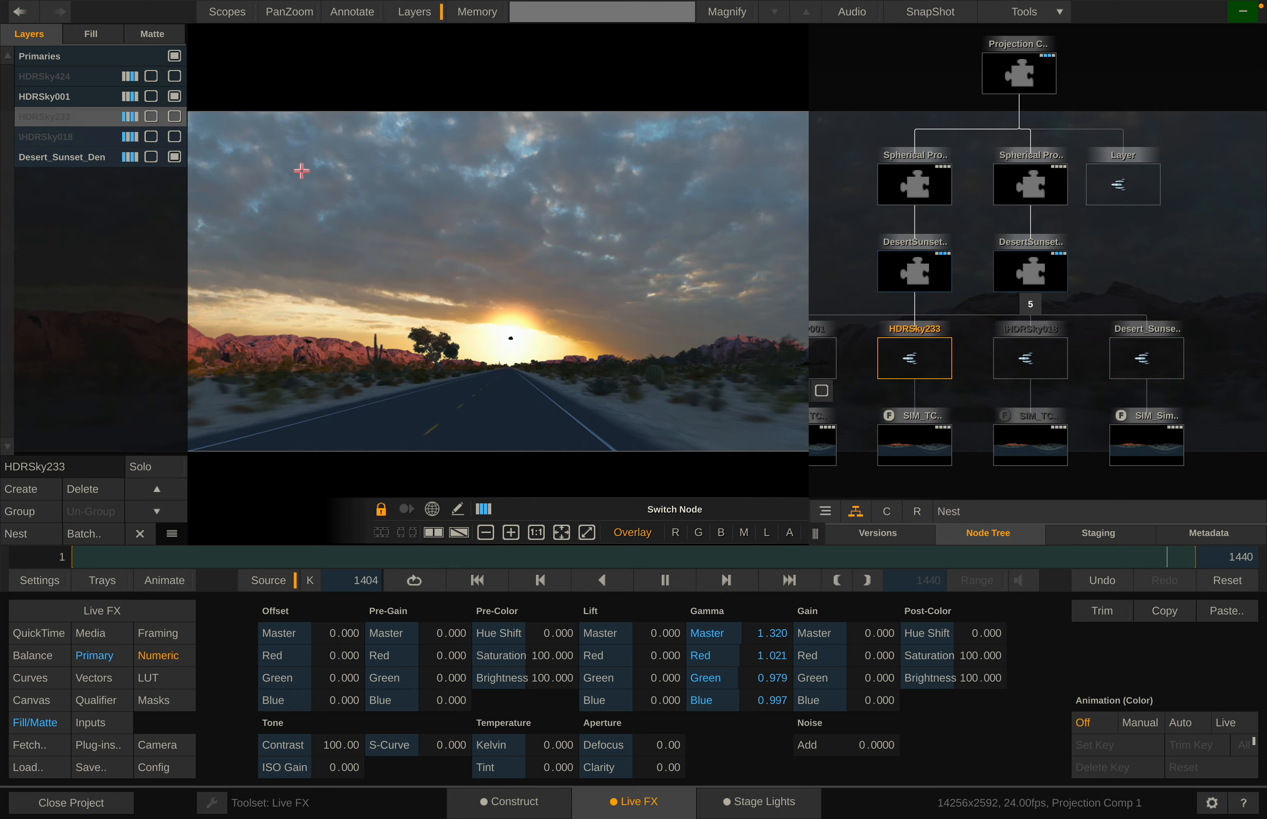
{"action": "left_click", "coordinate": [93, 96]}
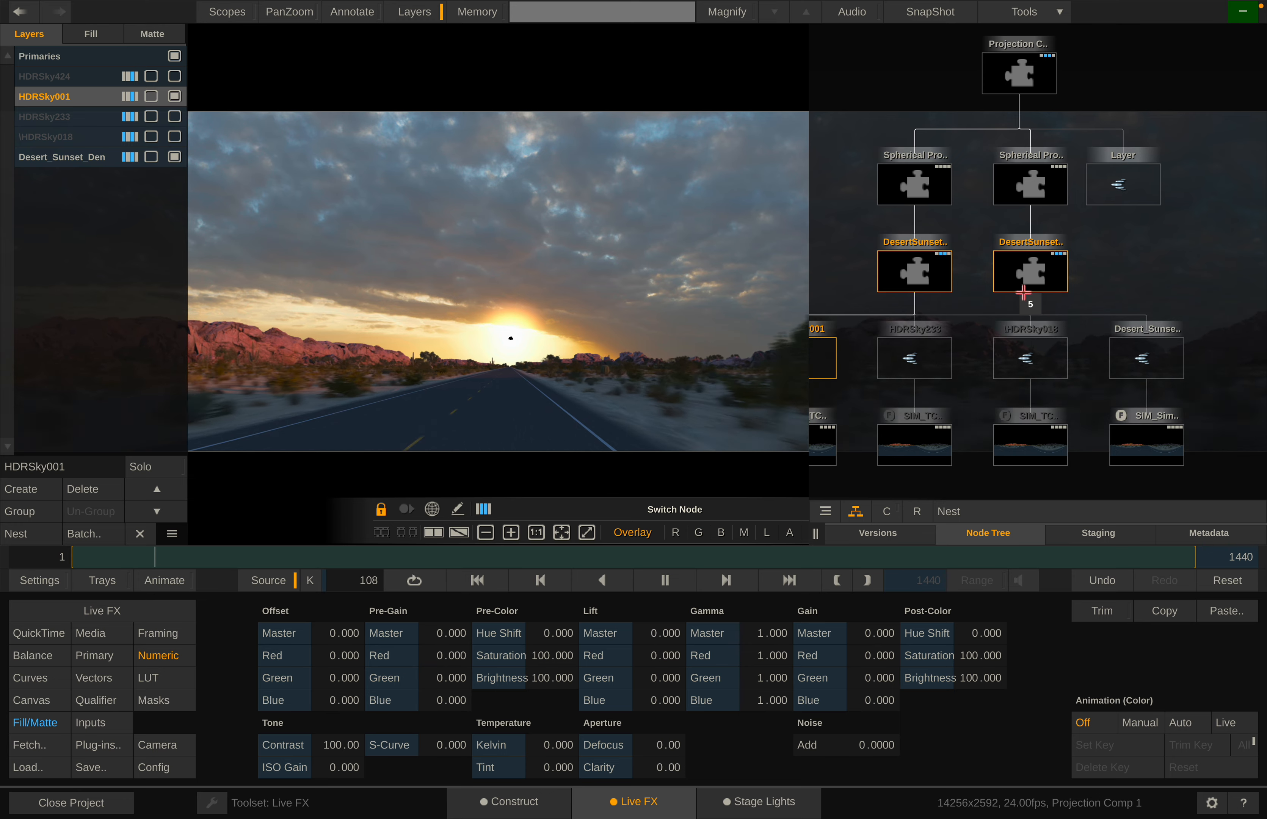
{"action": "left_click", "coordinate": [179, 77]}
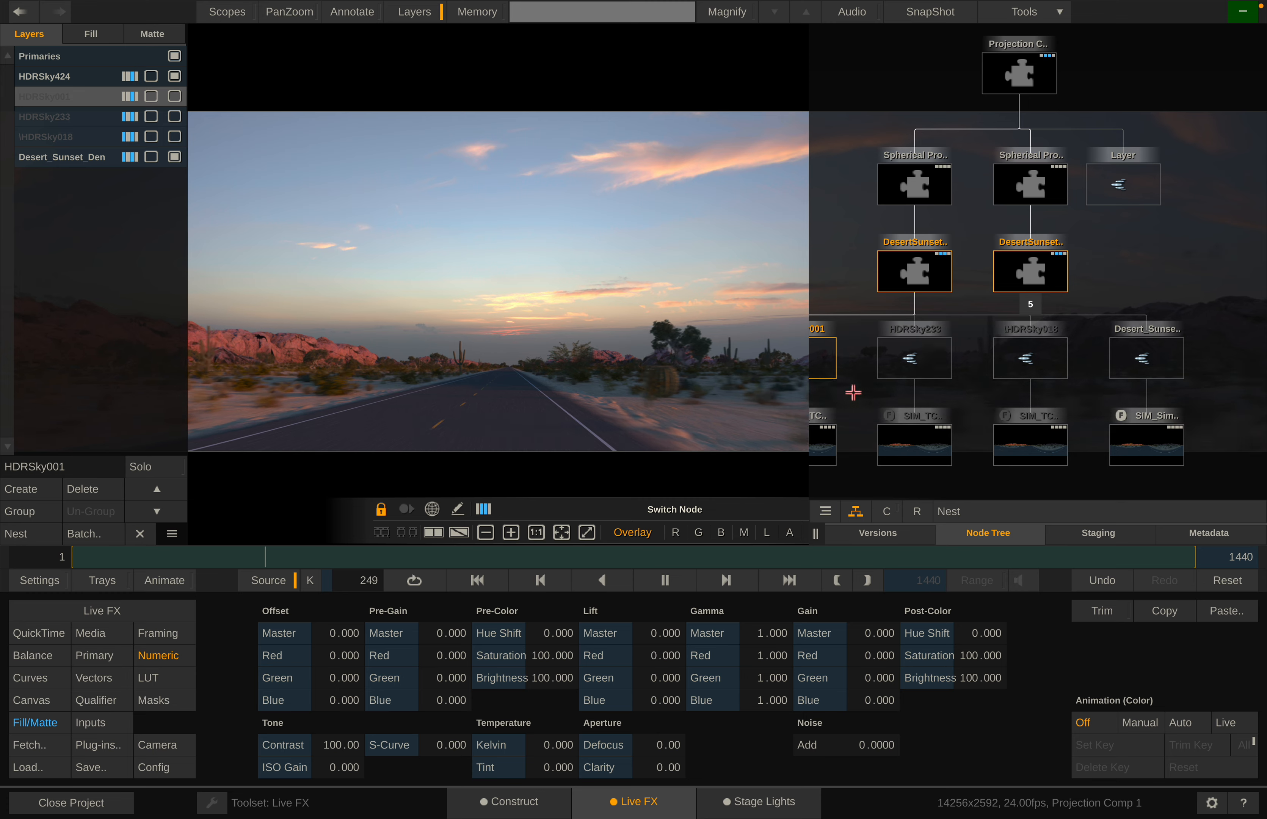
- Return to the Projection Comp 1 node and examine the full-width wall projection with the HDRSky424 sky
{"action": "left_click", "coordinate": [1030, 184]}
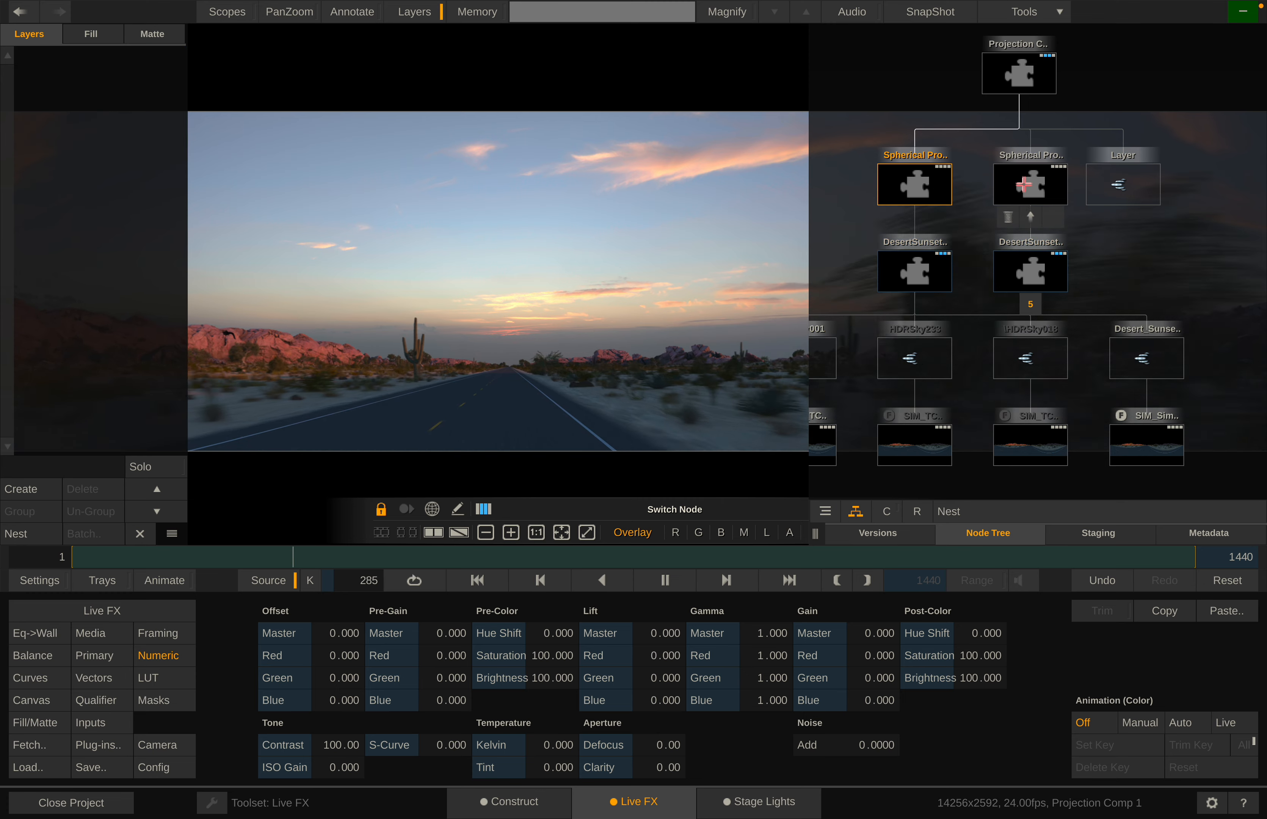
{"action": "left_click", "coordinate": [1018, 80]}
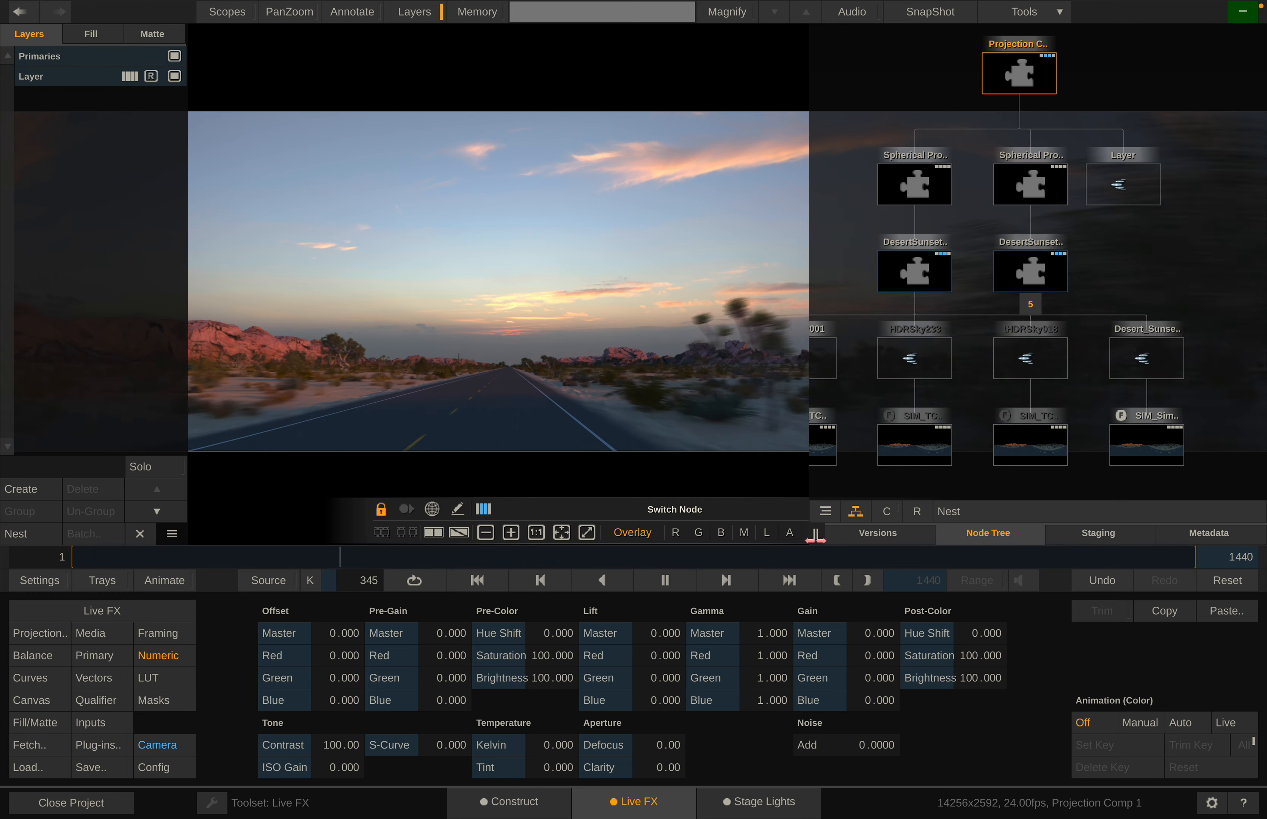
{"action": "left_click_drag", "start_coordinate": [815, 538], "coordinate": [971, 550]}
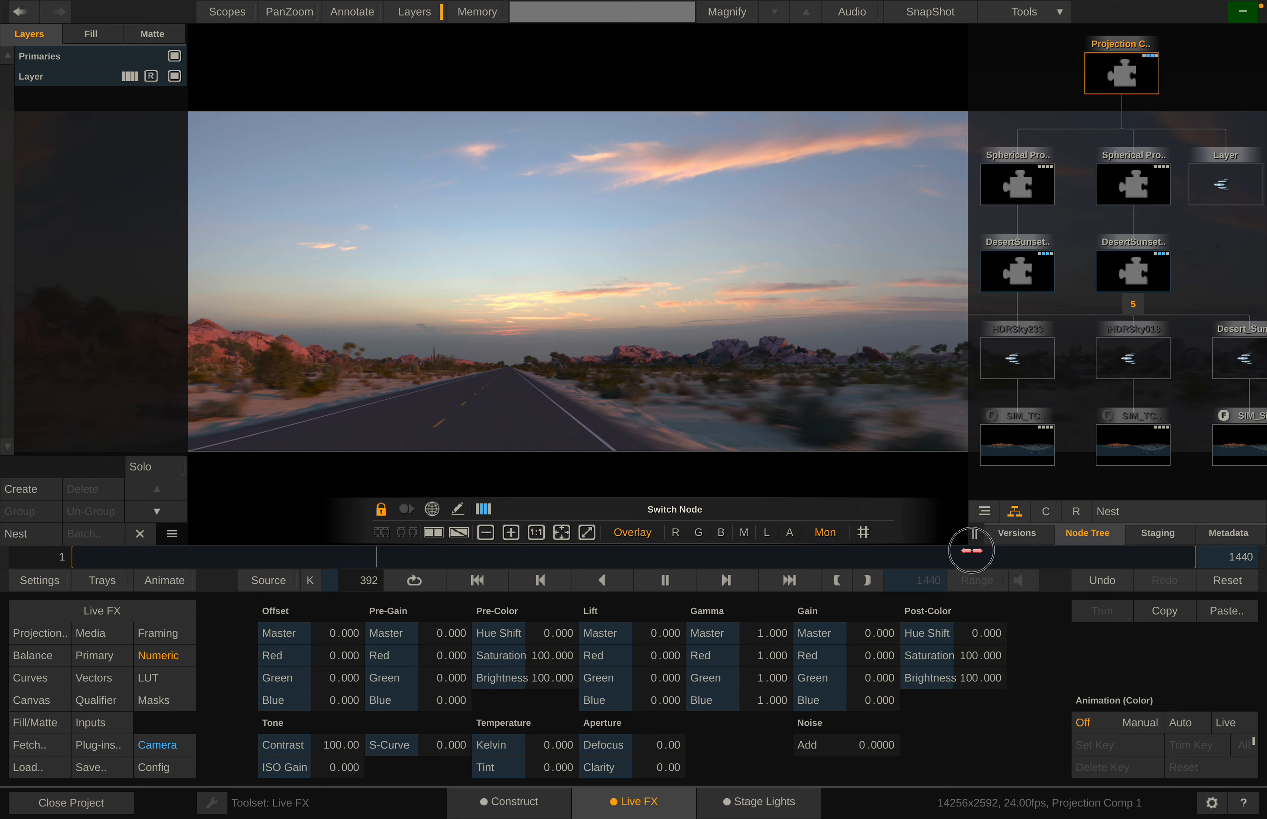
{"action": "left_click", "coordinate": [536, 385]}
{"action": "scroll", "coordinate": [537, 385], "scroll_direction": "down", "scroll_amount": 7}
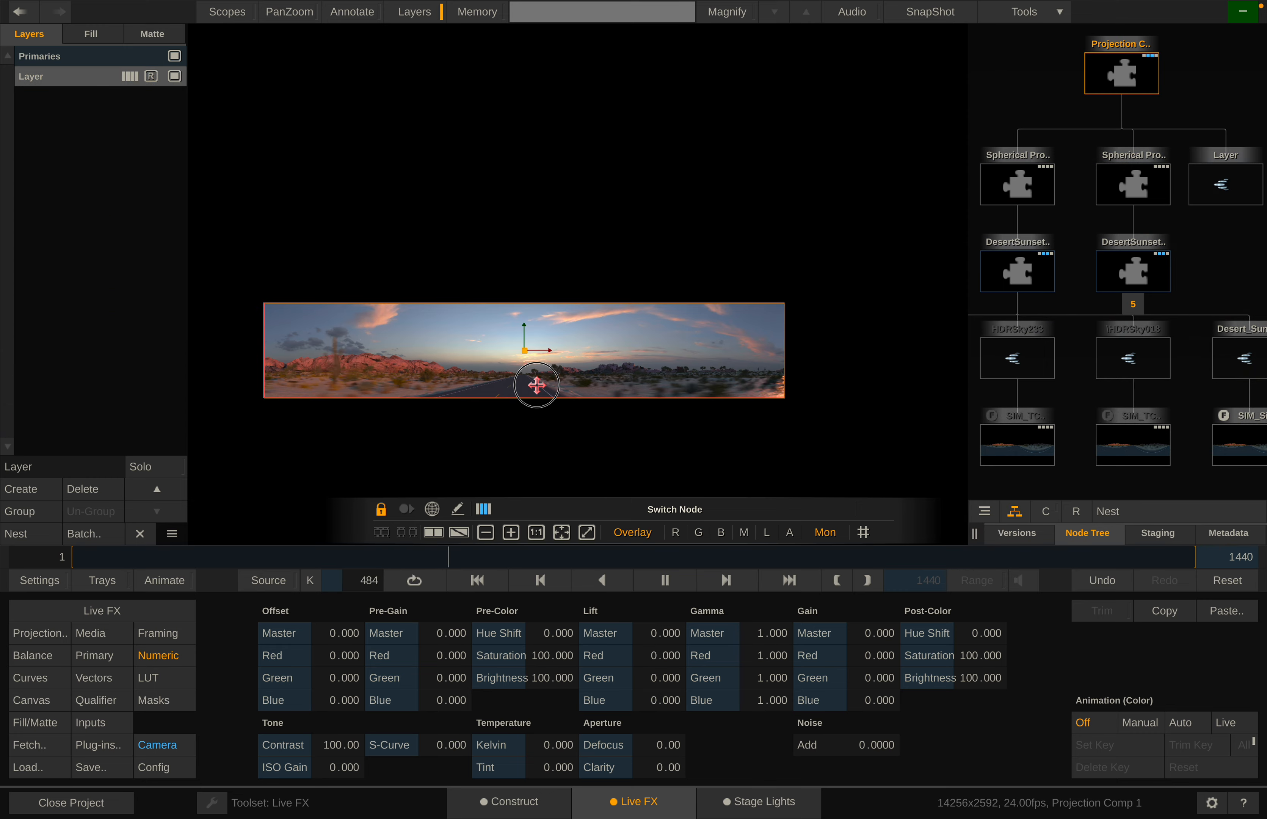
{"action": "scroll", "coordinate": [563, 378], "scroll_direction": "up", "scroll_amount": 6}
{"action": "left_click_drag", "start_coordinate": [564, 378], "coordinate": [621, 369]}
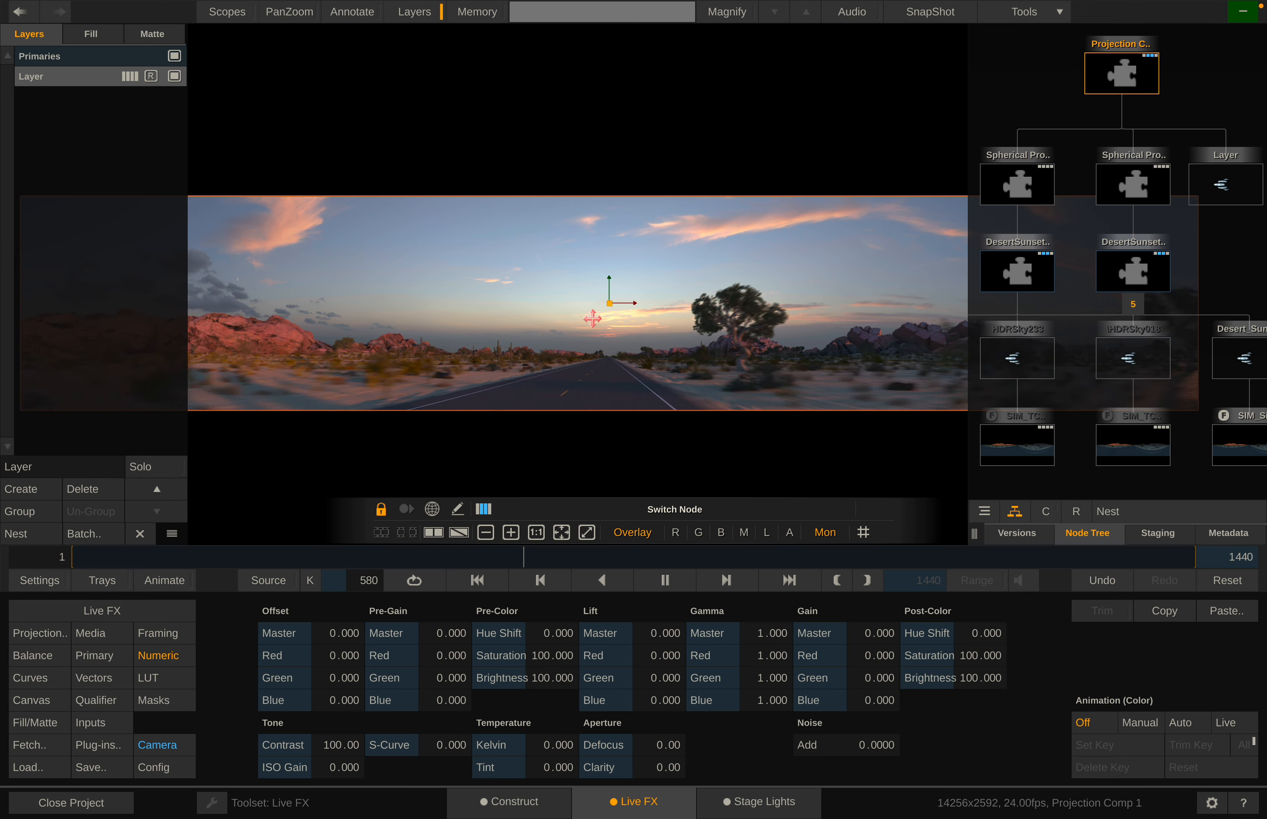
- Select the DesertSunset node feeding the projection and swap its enabled sky to \HDRSky018, trying HDRSky233 in between
{"action": "left_click", "coordinate": [1131, 196]}
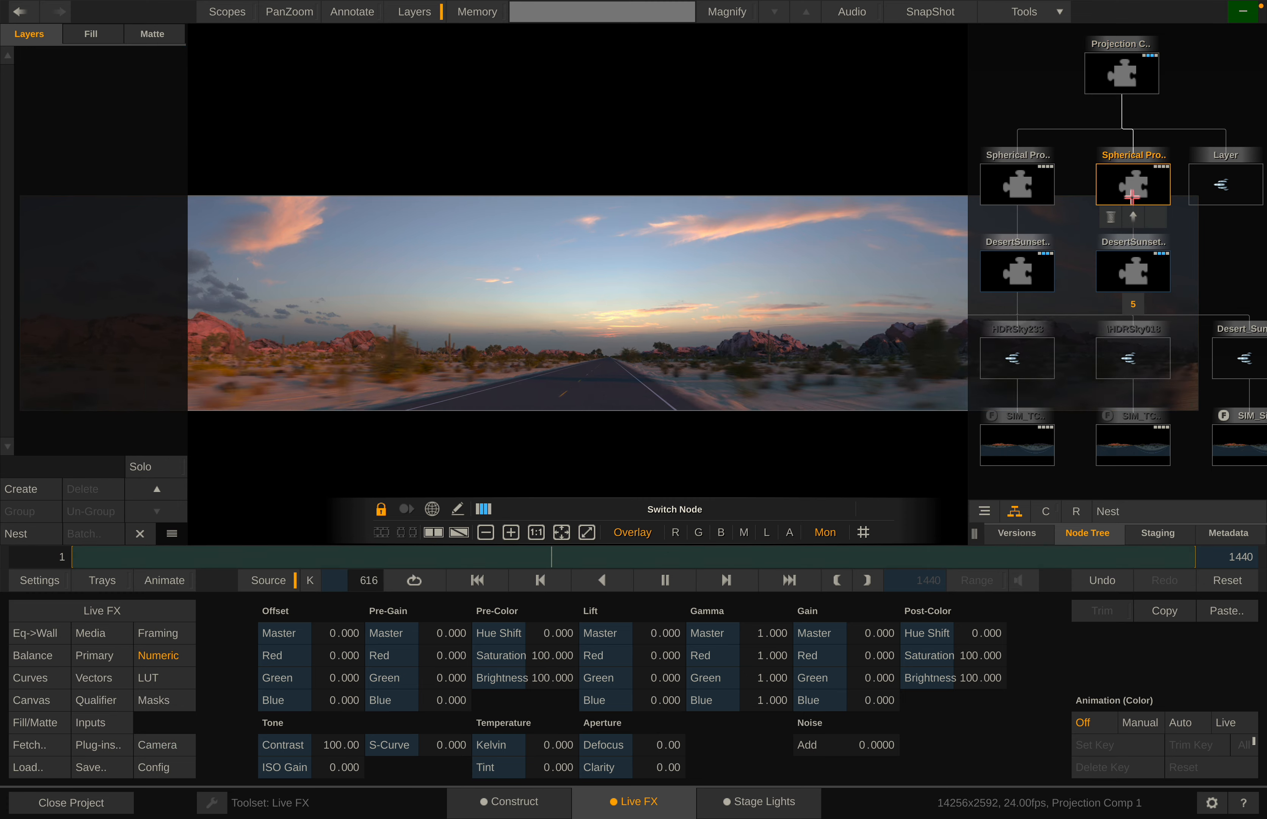
{"action": "left_click", "coordinate": [1122, 270]}
{"action": "left_click", "coordinate": [176, 97]}
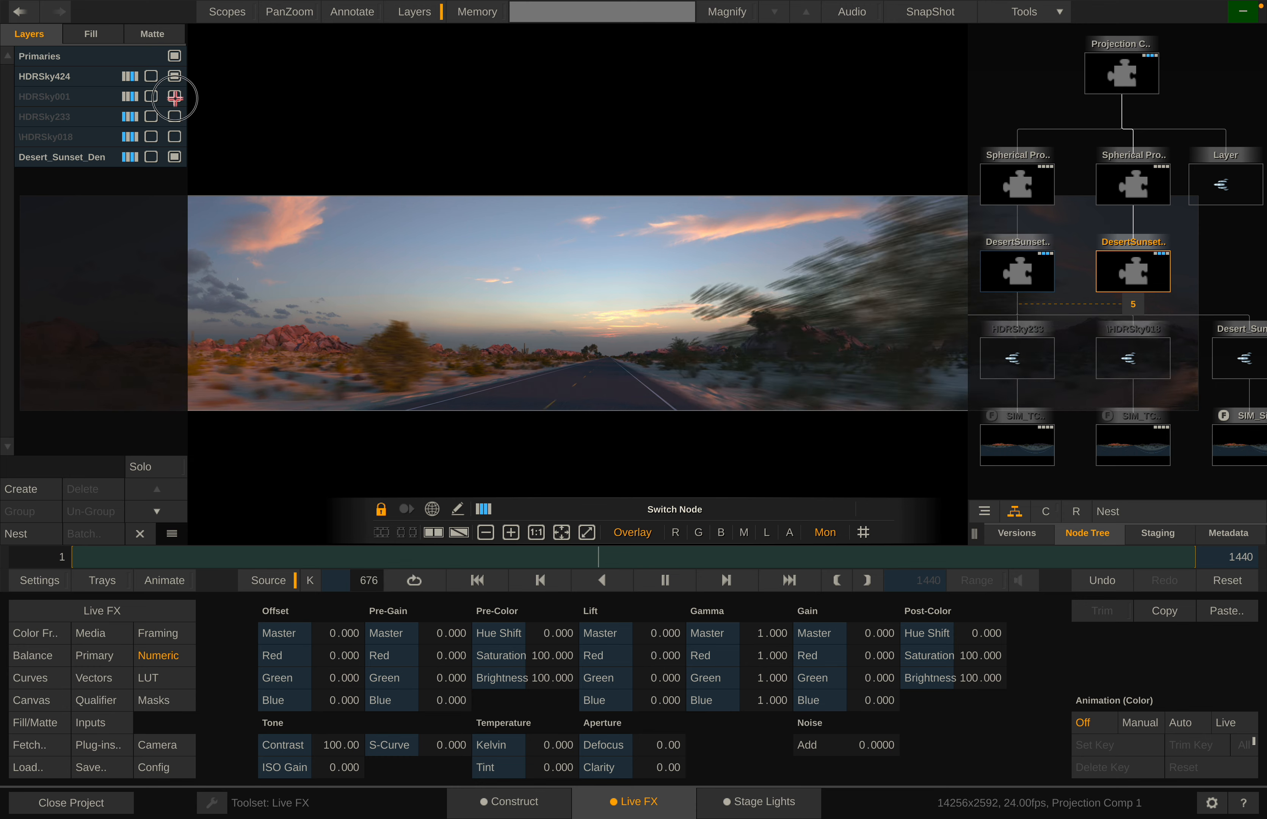
{"action": "left_click", "coordinate": [175, 116]}
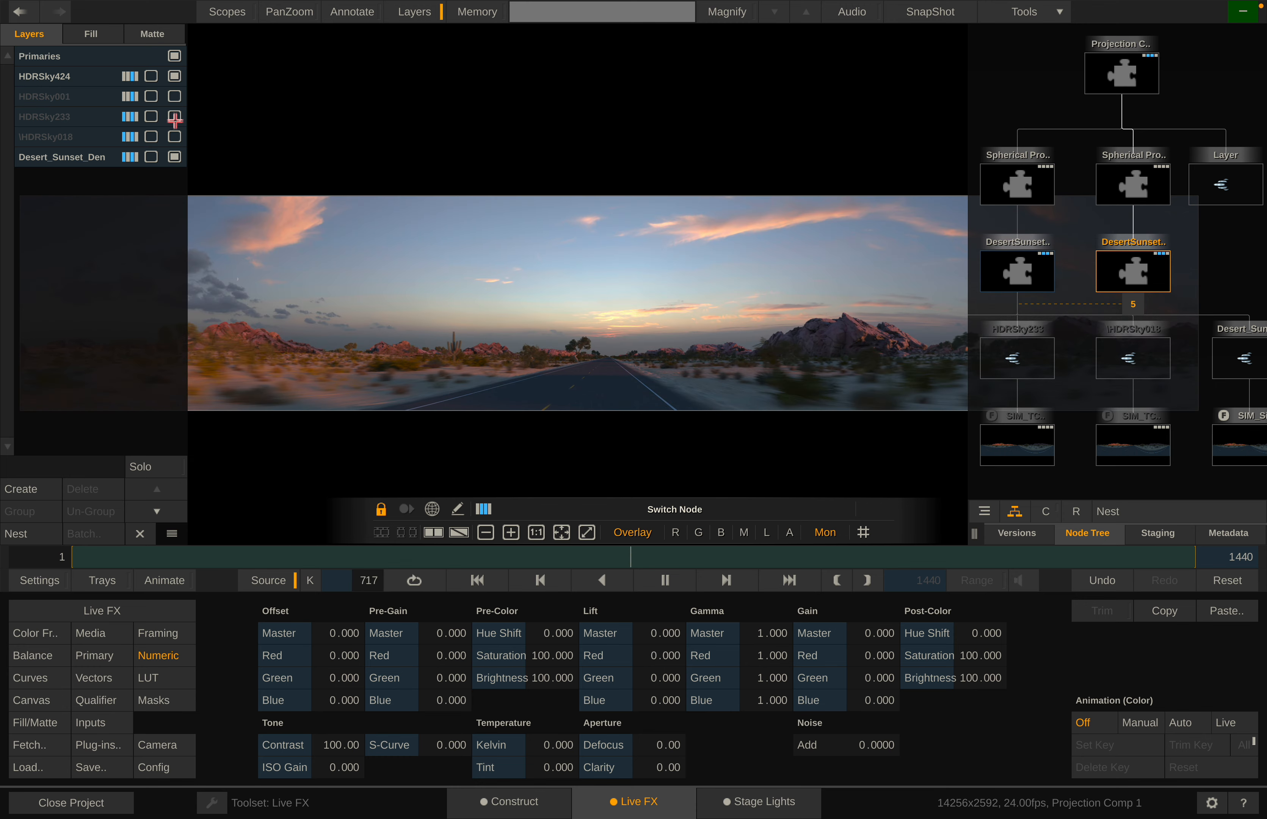
{"action": "left_click", "coordinate": [175, 136]}
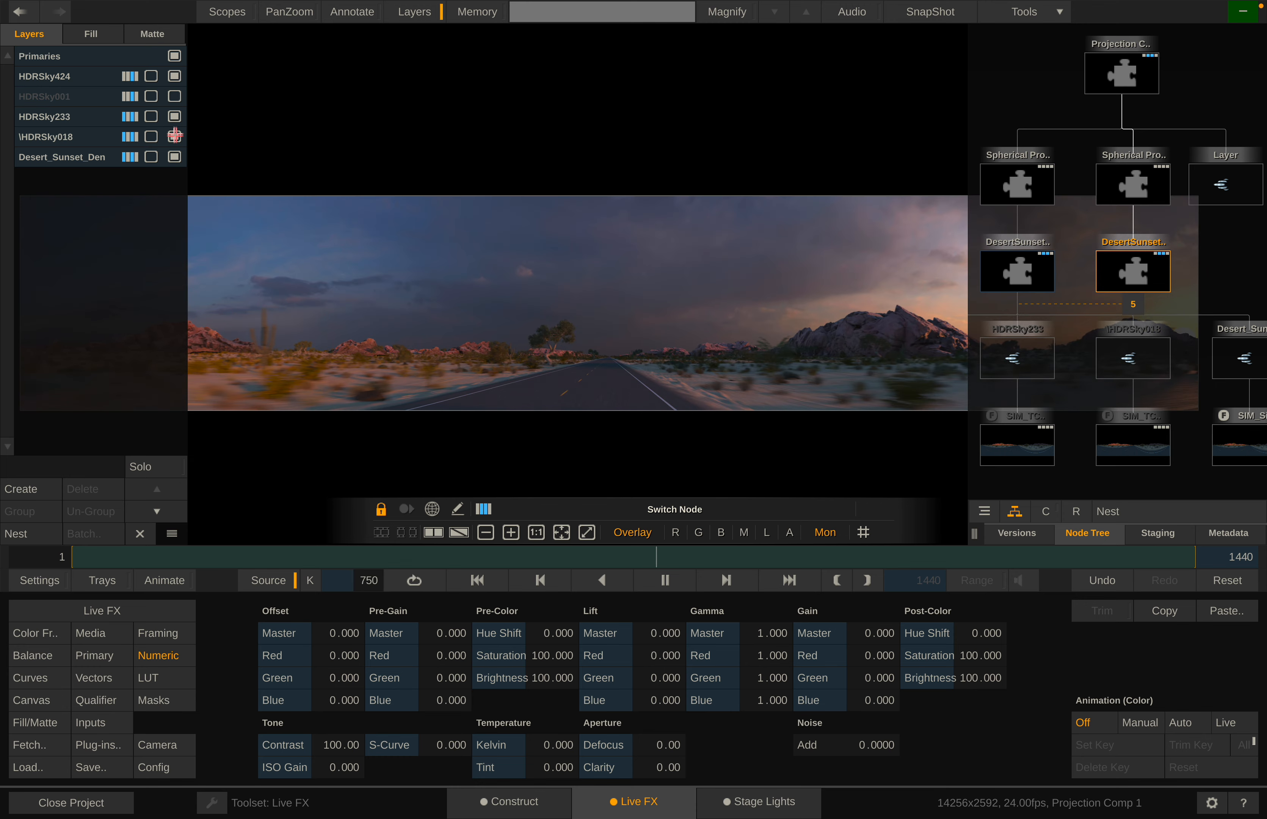
{"action": "left_click", "coordinate": [175, 136]}
{"action": "left_click", "coordinate": [175, 116]}
{"action": "left_click", "coordinate": [171, 76]}
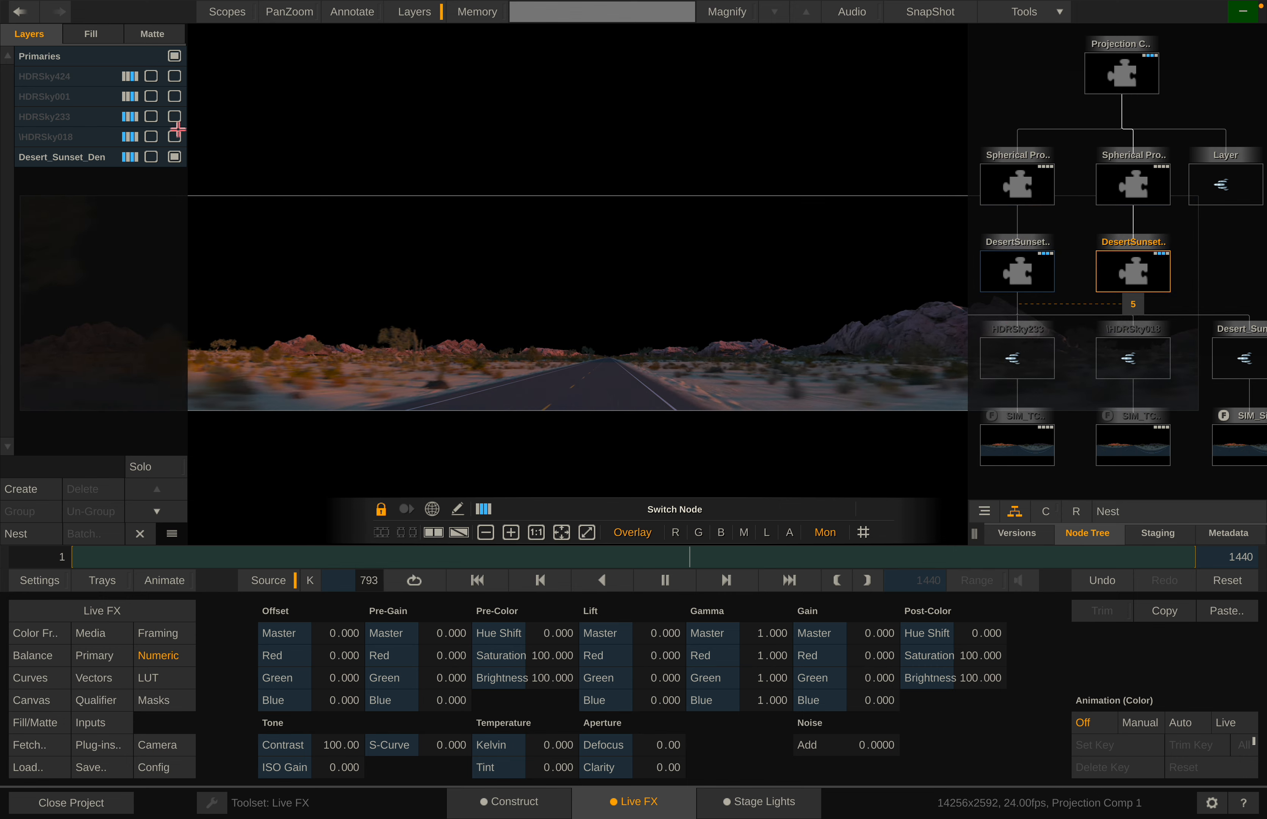
{"action": "left_click", "coordinate": [175, 136]}
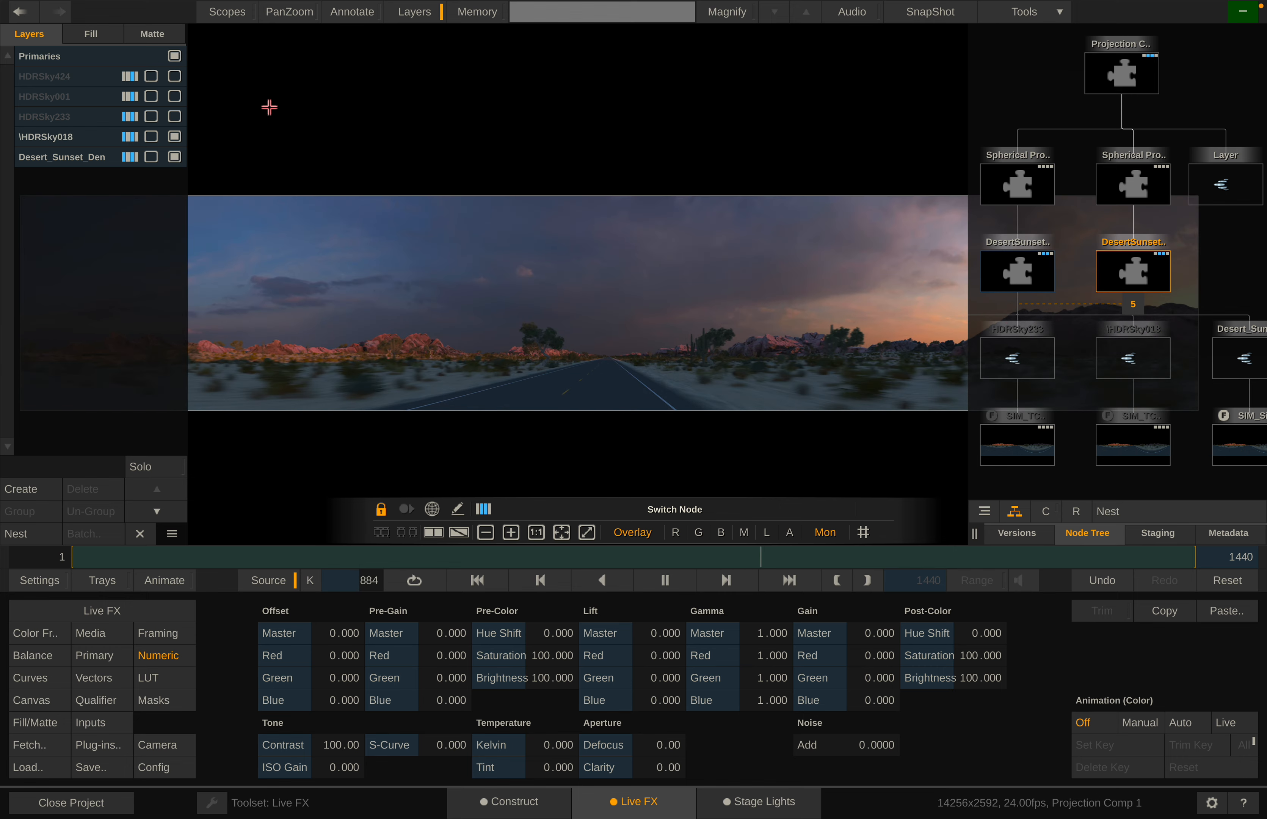
- Try the HDRSky001 layer with \HDRSky018 toggled off and on, then disable HDRSky001 and enable HDRSky424
{"action": "left_click", "coordinate": [174, 96]}
{"action": "left_click", "coordinate": [175, 136]}
{"action": "left_click", "coordinate": [175, 136]}
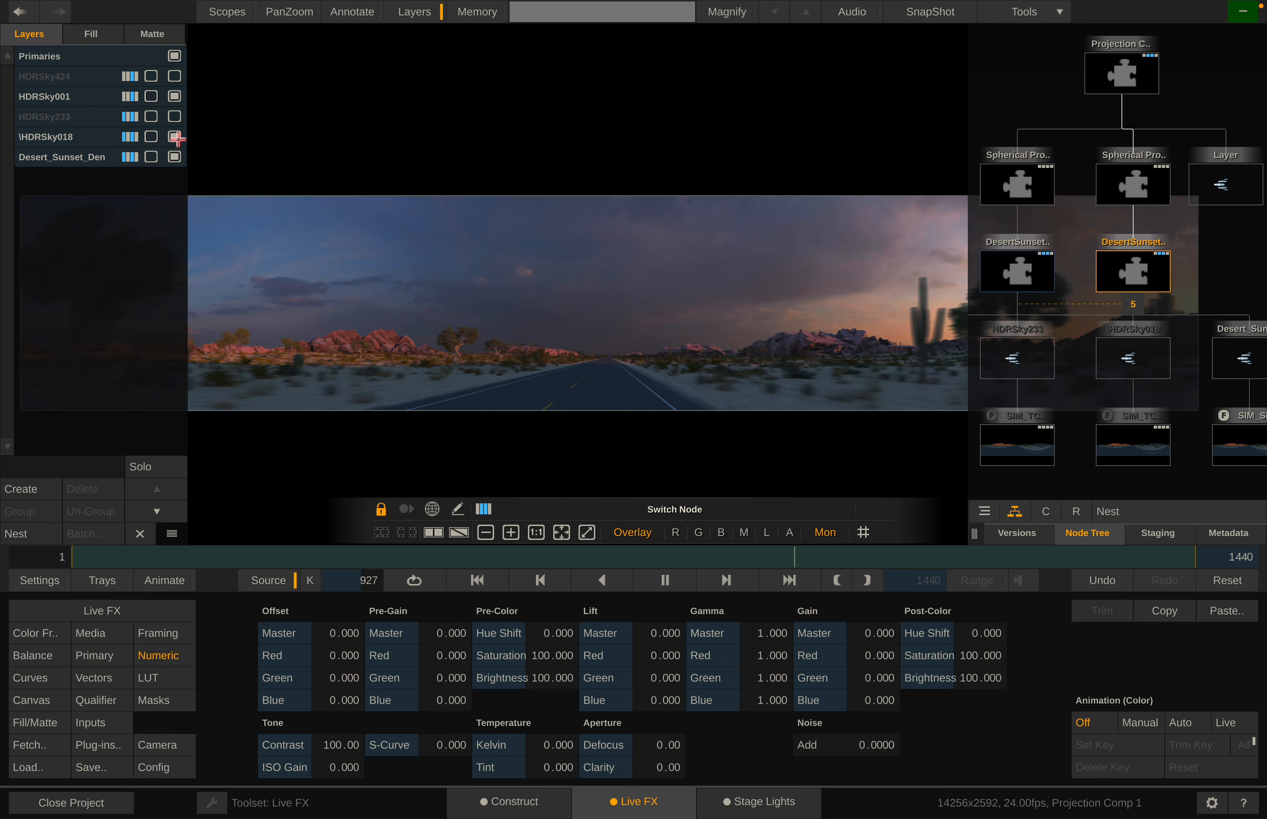
{"action": "left_click", "coordinate": [173, 80]}
{"action": "left_click", "coordinate": [174, 96]}
- Delete the HDRSky001 layer and disable \HDRSky018 so that HDRSky424 is the only enabled sky
{"action": "left_click", "coordinate": [47, 99]}
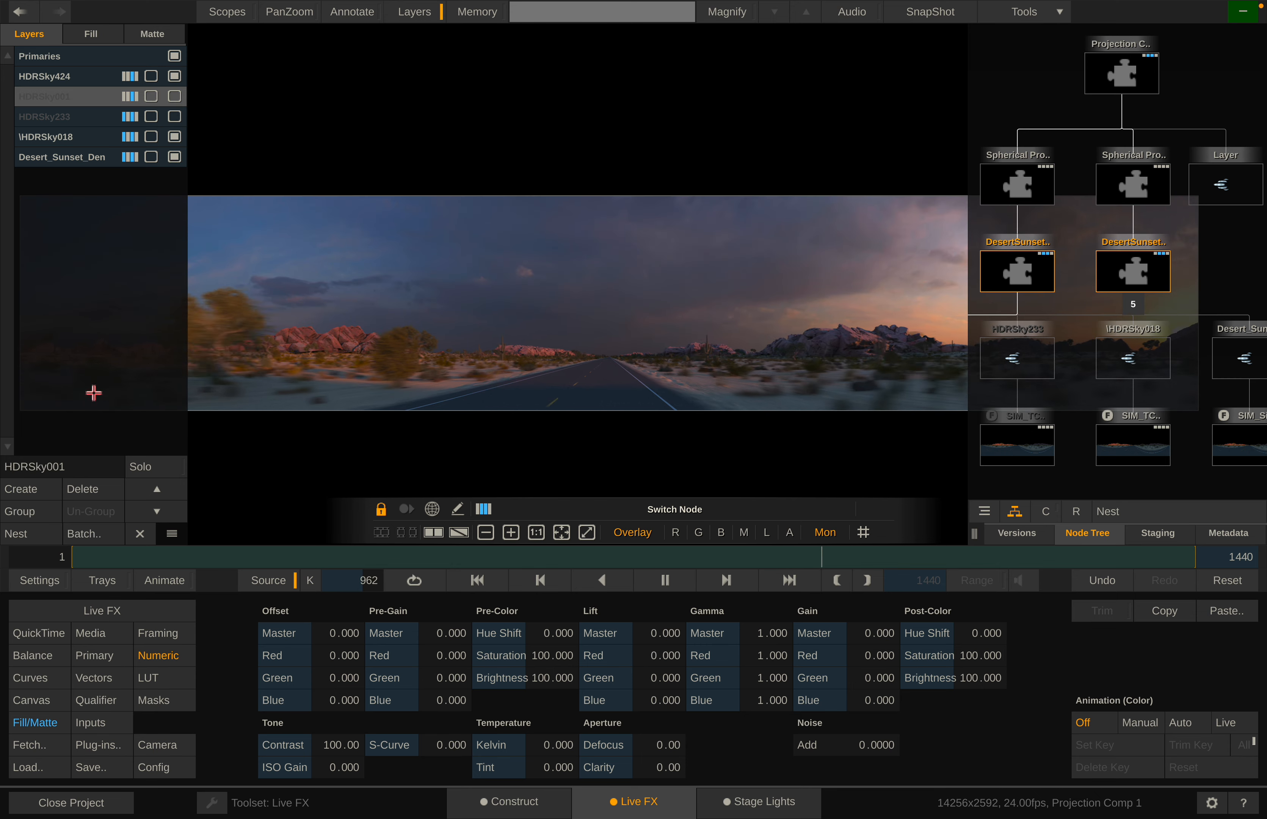
{"action": "left_click", "coordinate": [84, 486]}
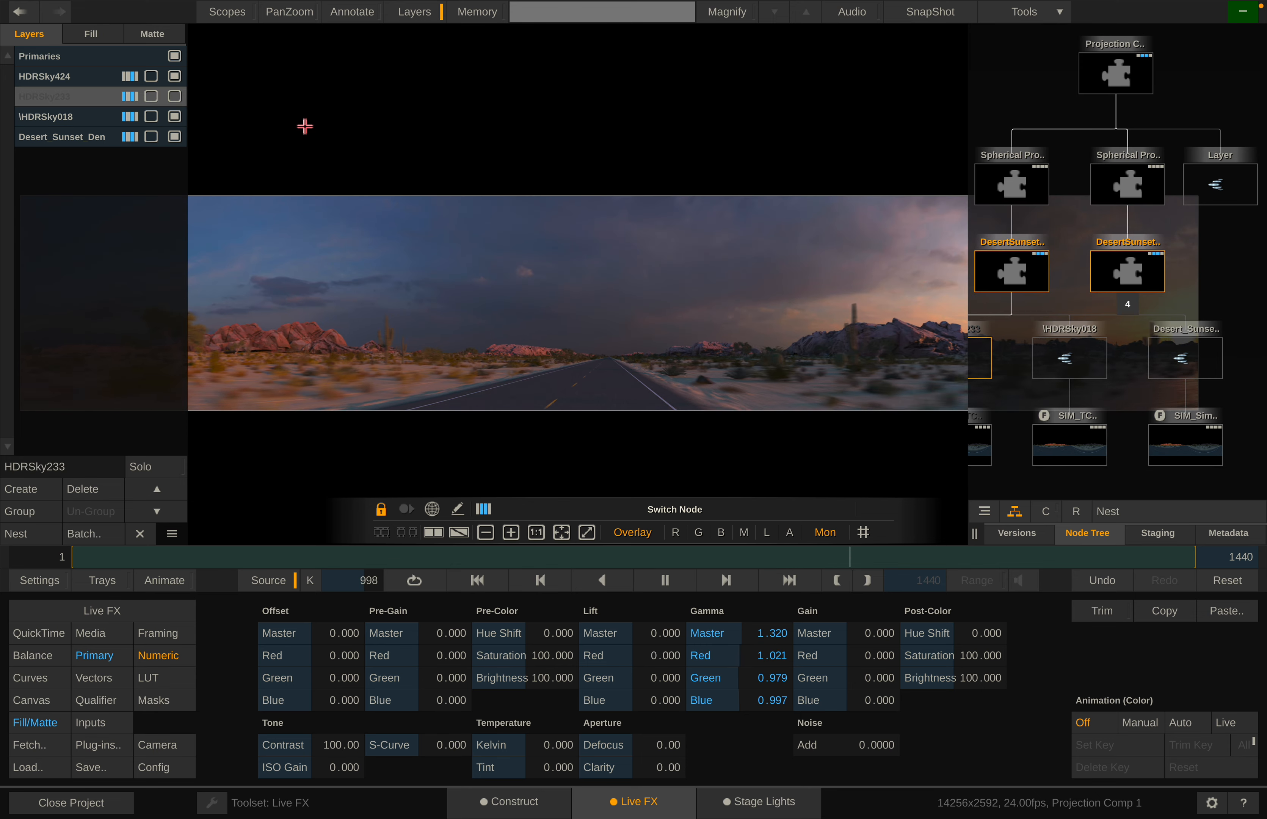
{"action": "left_click", "coordinate": [176, 116]}
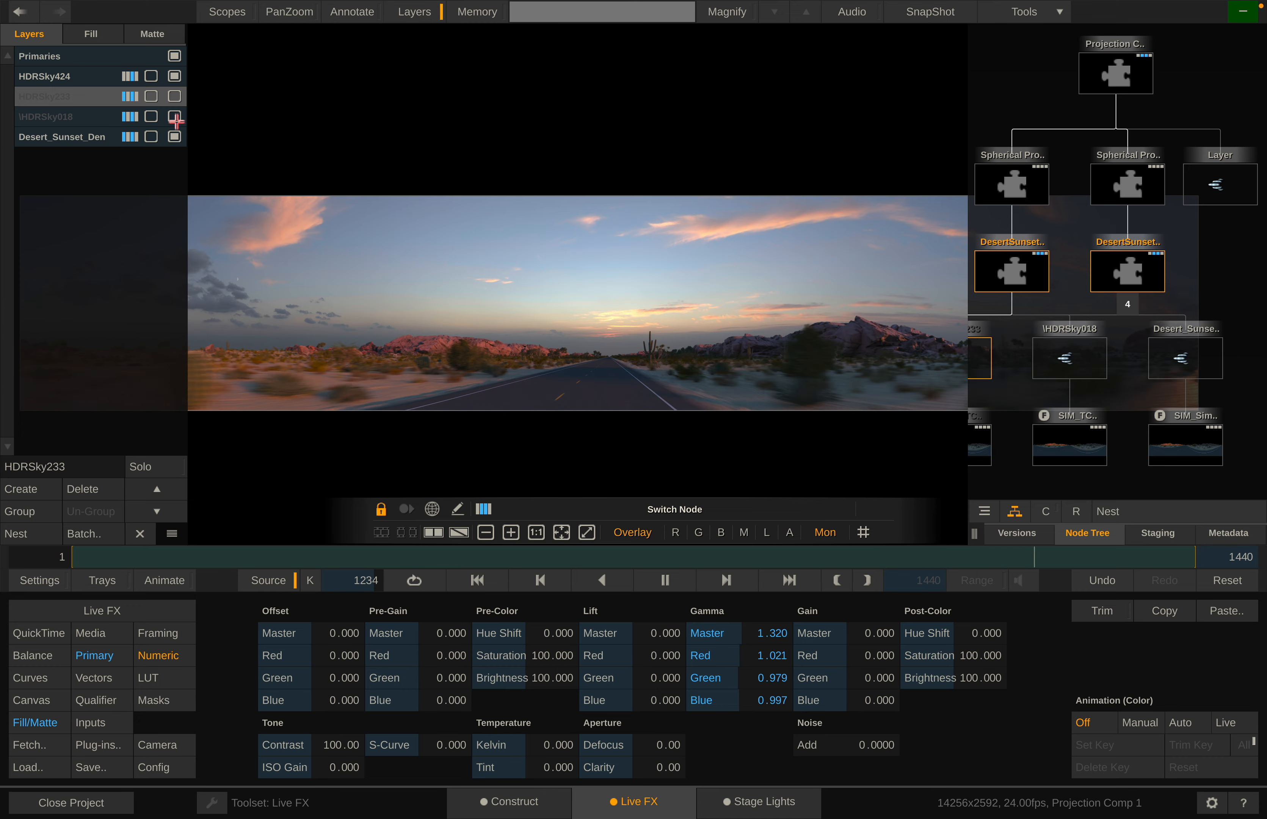
- Return to the Construct and import the SIM_Desert_Night_Amb and SIM_Desert_Night_Headlights clips from Desert_Night_Layers into slot 4
{"action": "left_click", "coordinate": [508, 795]}
{"action": "left_click_drag", "start_coordinate": [510, 452], "coordinate": [516, 447]}
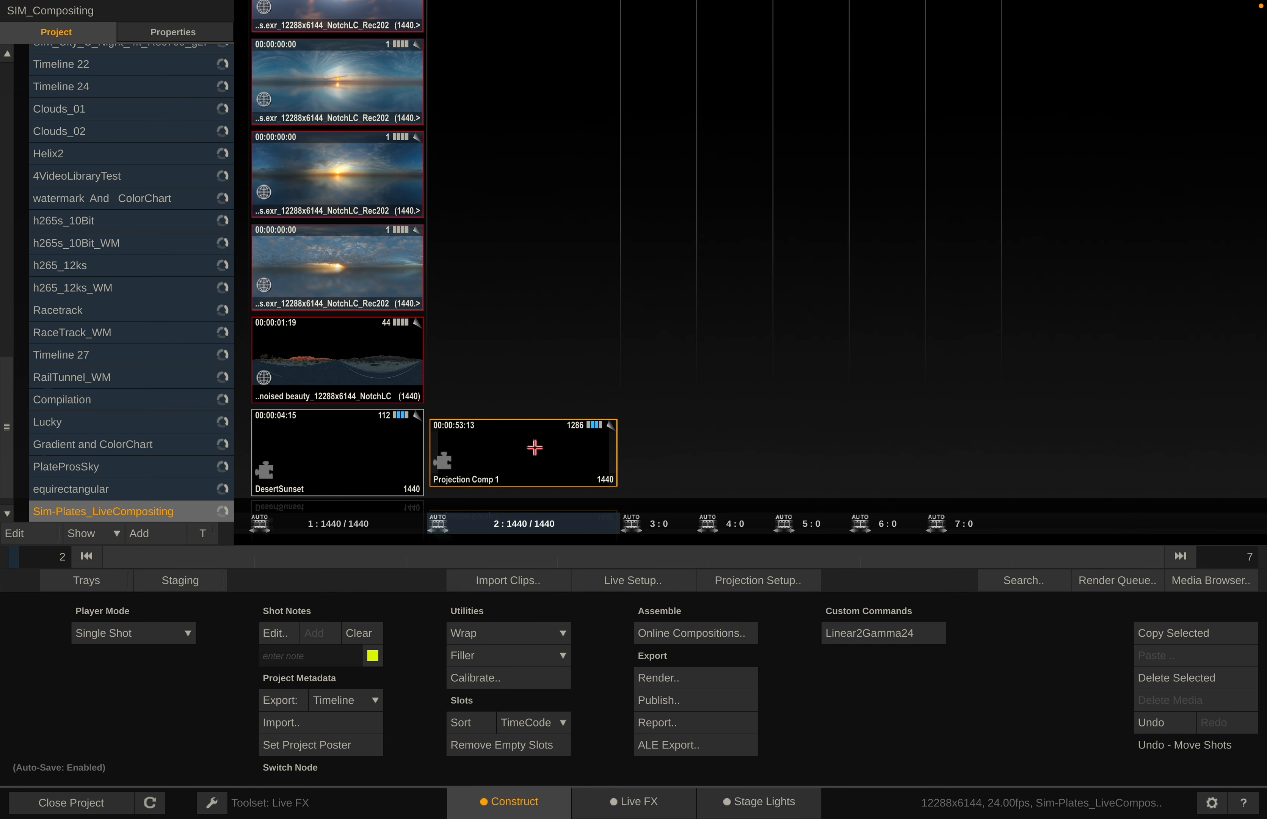
{"action": "left_click", "coordinate": [493, 582]}
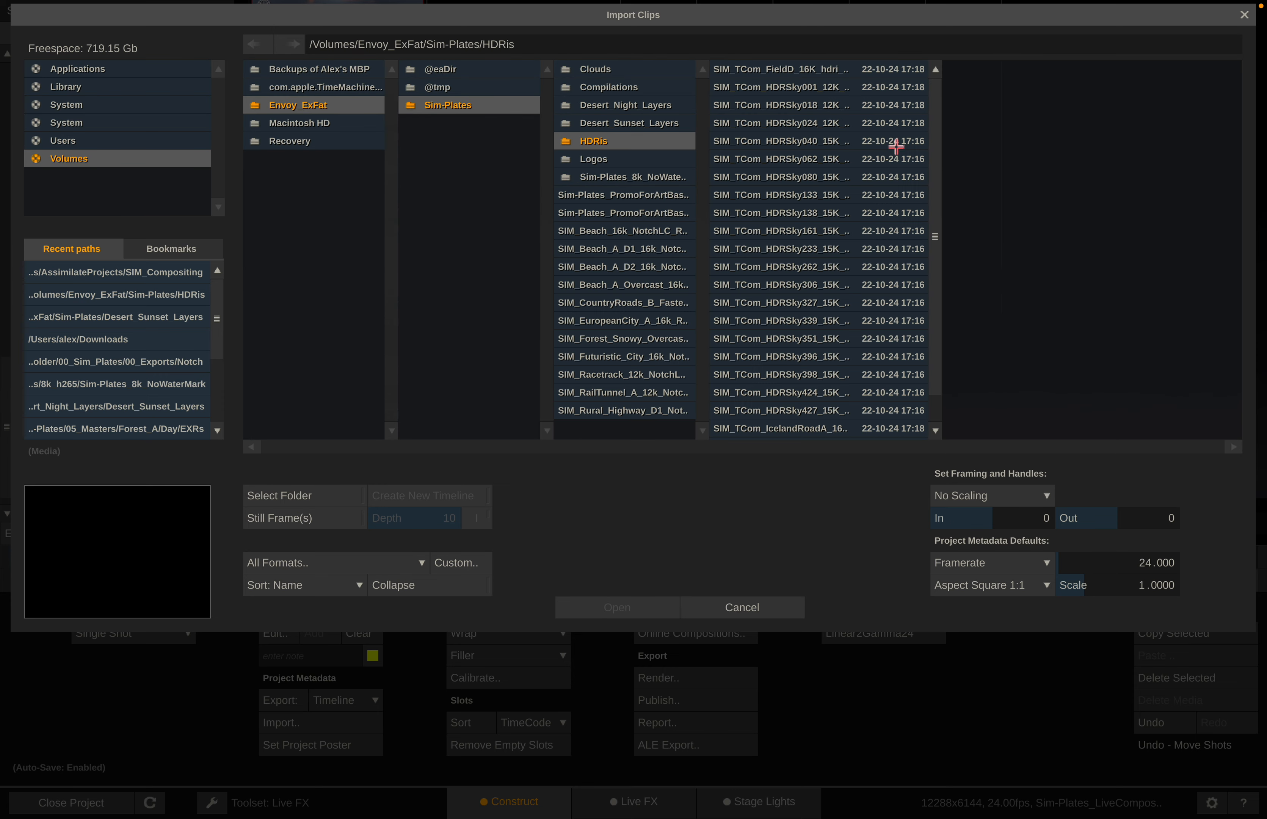
{"action": "left_click", "coordinate": [645, 106]}
{"action": "left_click", "coordinate": [769, 90]}
{"action": "left_click", "coordinate": [764, 106], "text": "shift"}
{"action": "left_click", "coordinate": [618, 608]}
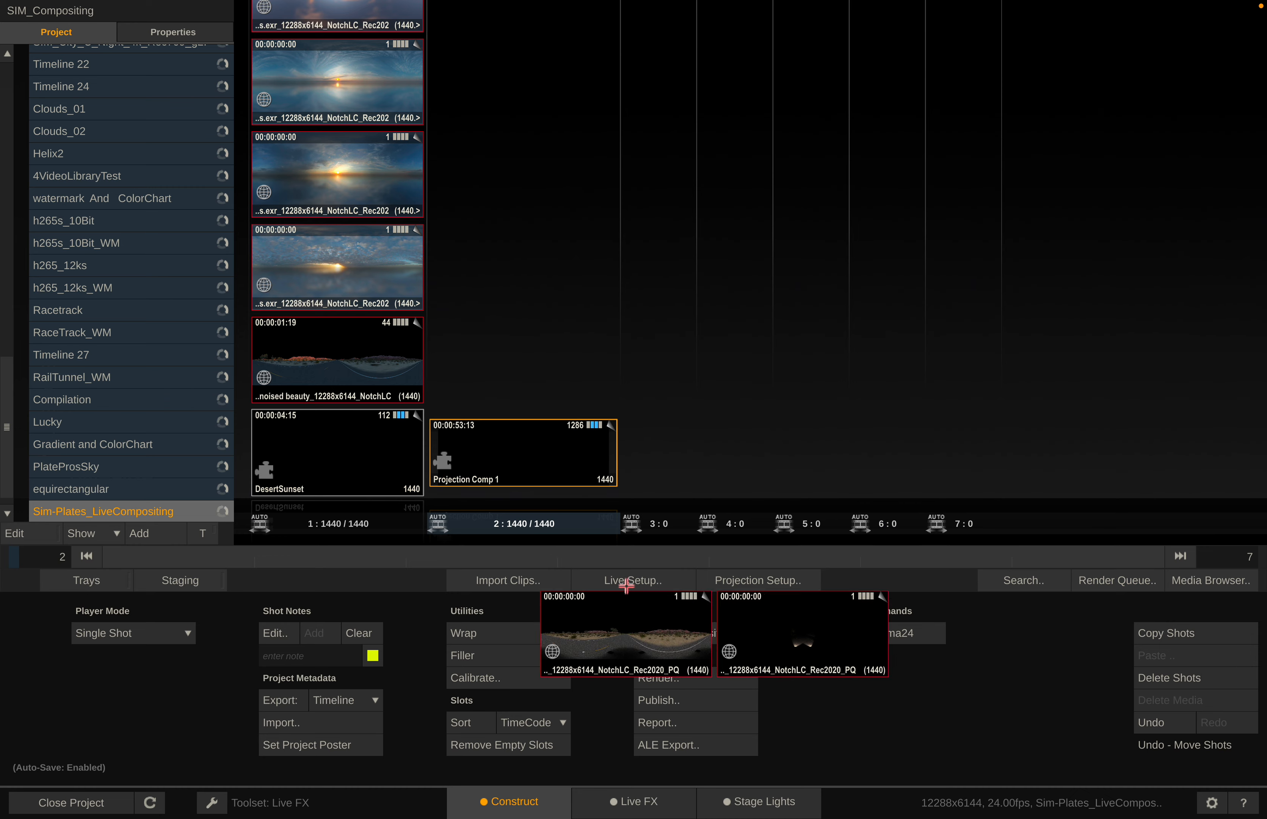
{"action": "left_click_drag", "start_coordinate": [898, 356], "coordinate": [839, 337]}
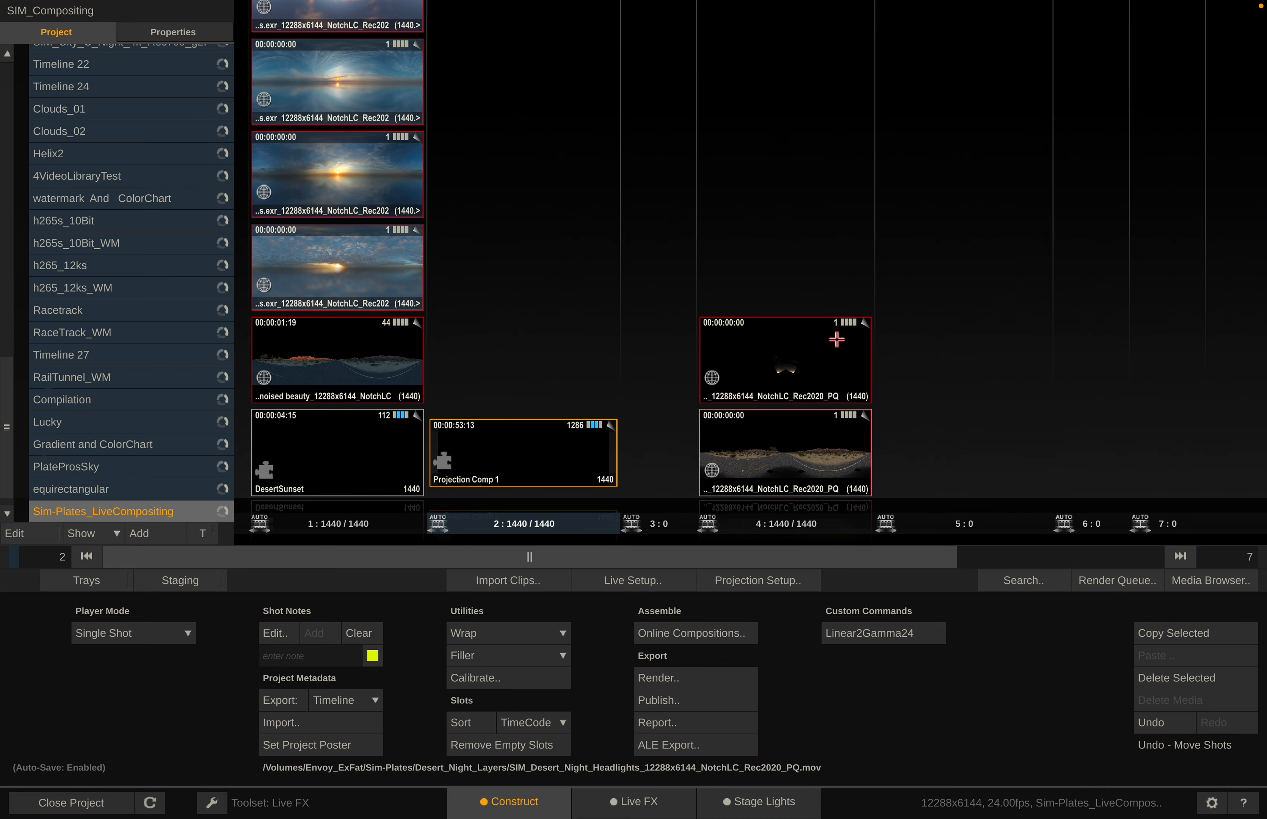
- Preview the skies in the HDRis folder and import SIM_TCom_HDRSky398 above the night clips in slot 4
{"action": "left_click", "coordinate": [533, 584]}
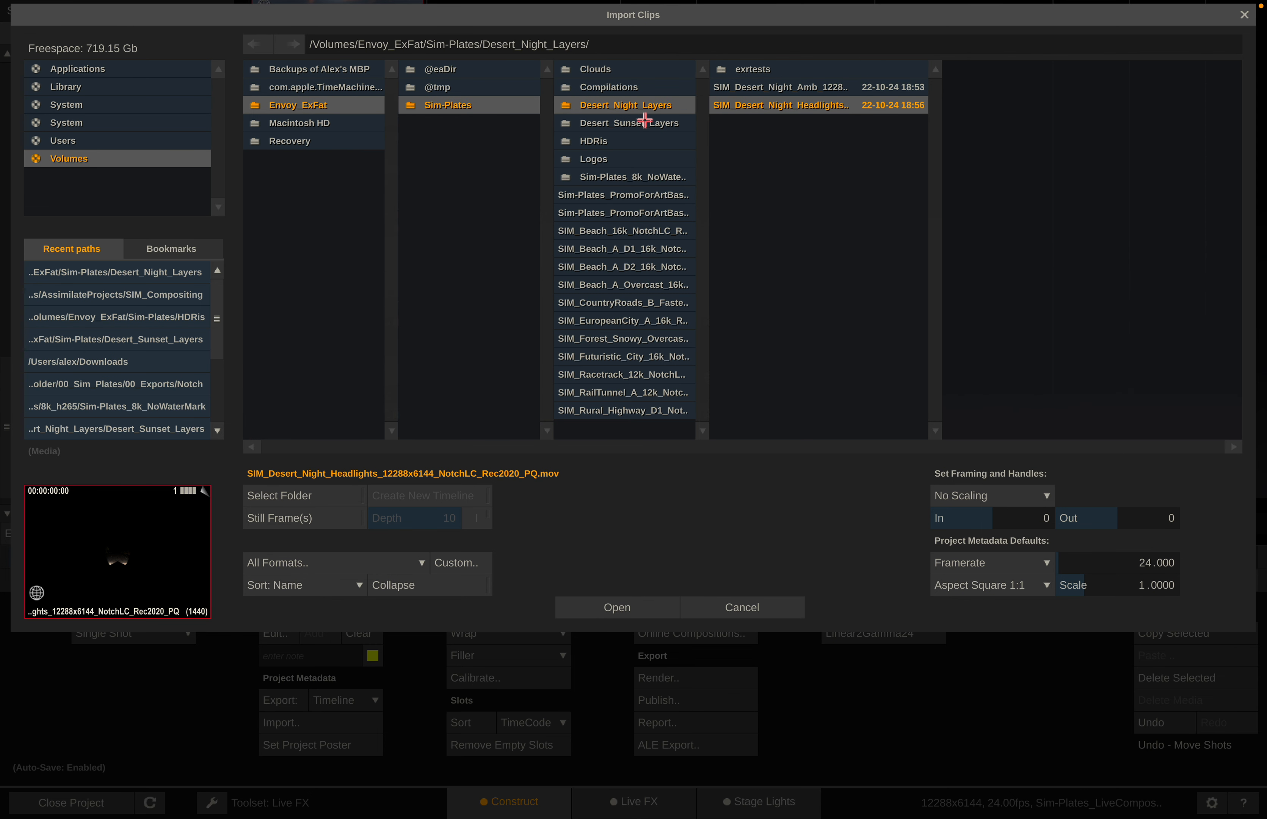
{"action": "left_click", "coordinate": [617, 142]}
{"action": "left_click", "coordinate": [806, 154]}
{"action": "key", "text": "Down"}
{"action": "key", "text": "Down"}
{"action": "key", "text": "Down"}
{"action": "key", "text": "Down"}
{"action": "key", "text": "Down"}
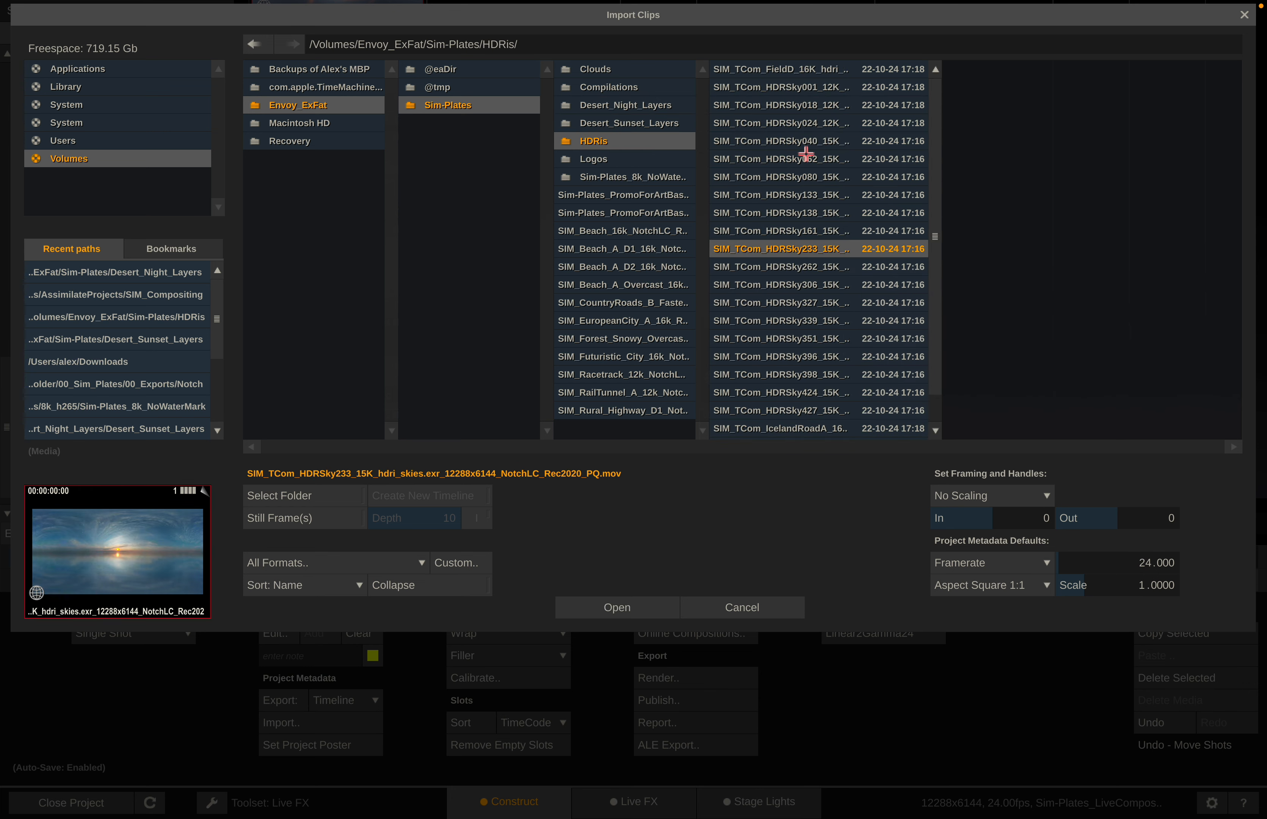
{"action": "key", "text": "Down"}
{"action": "key", "text": "Down"}
{"action": "key", "text": "Down"}
{"action": "key", "text": "Down"}
{"action": "key", "text": "Down"}
{"action": "key", "text": "Down"}
{"action": "key", "text": "Down"}
{"action": "key", "text": "Down"}
{"action": "key", "text": "Down"}
{"action": "key", "text": "Up"}
{"action": "key", "text": "Up"}
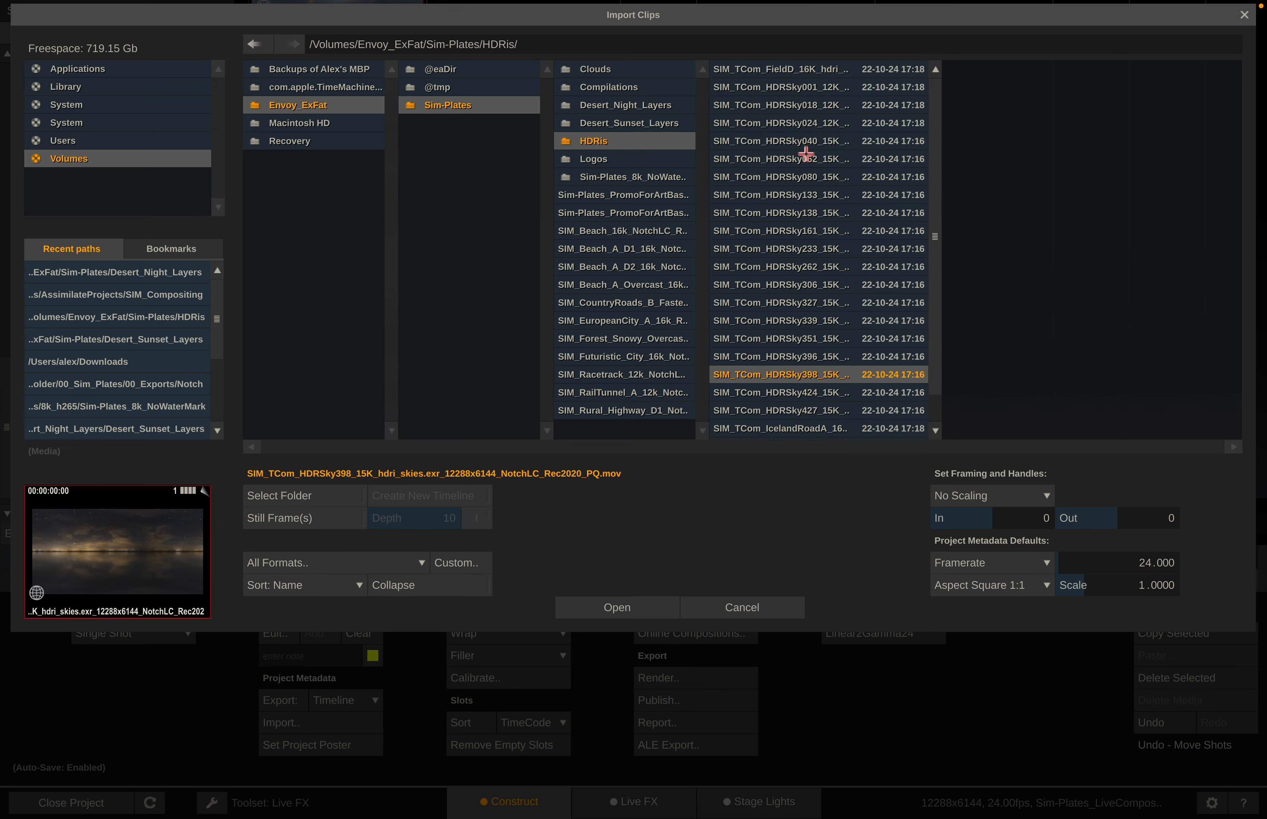
{"action": "key", "text": "Return"}
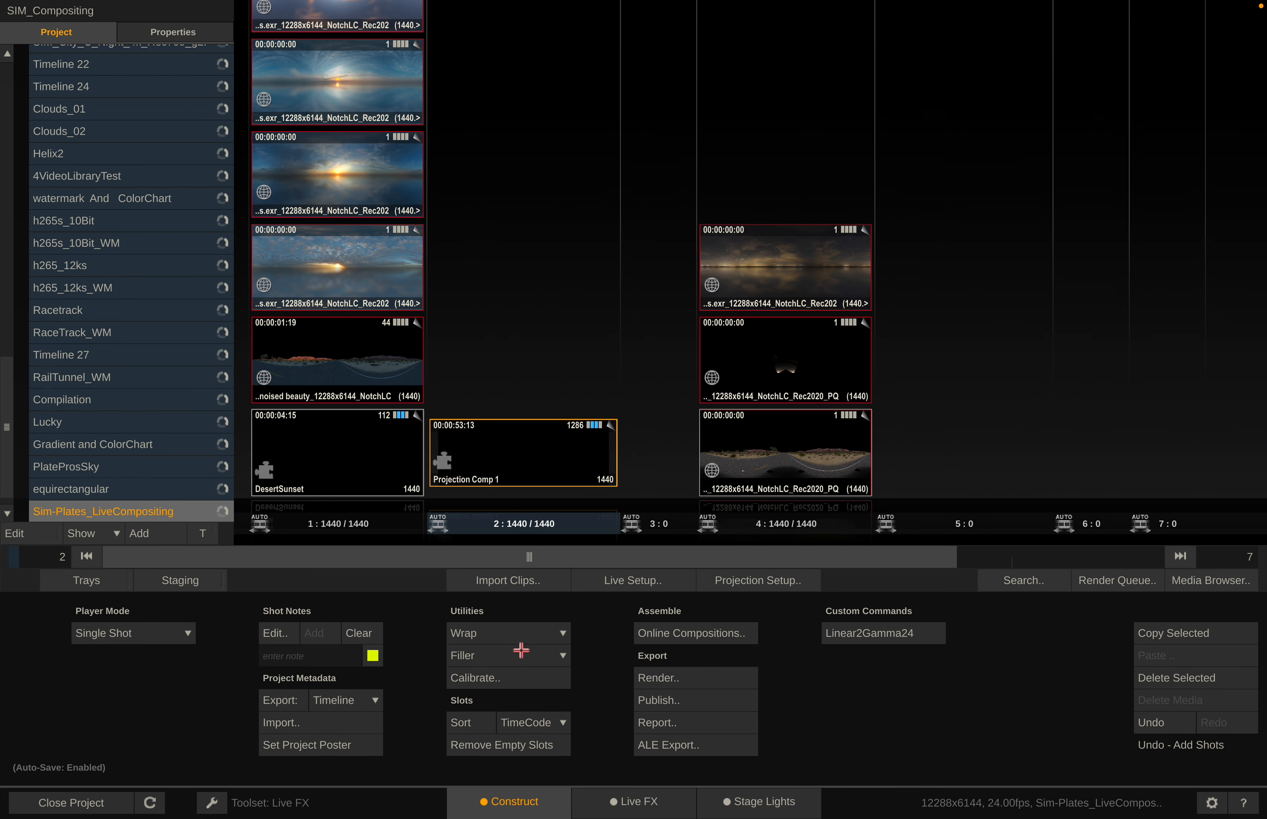
- Add a Black filler shot at the base of slot 4 and rename it Desert Night
{"action": "left_click", "coordinate": [521, 649]}
{"action": "left_click_drag", "start_coordinate": [472, 587], "coordinate": [816, 419]}
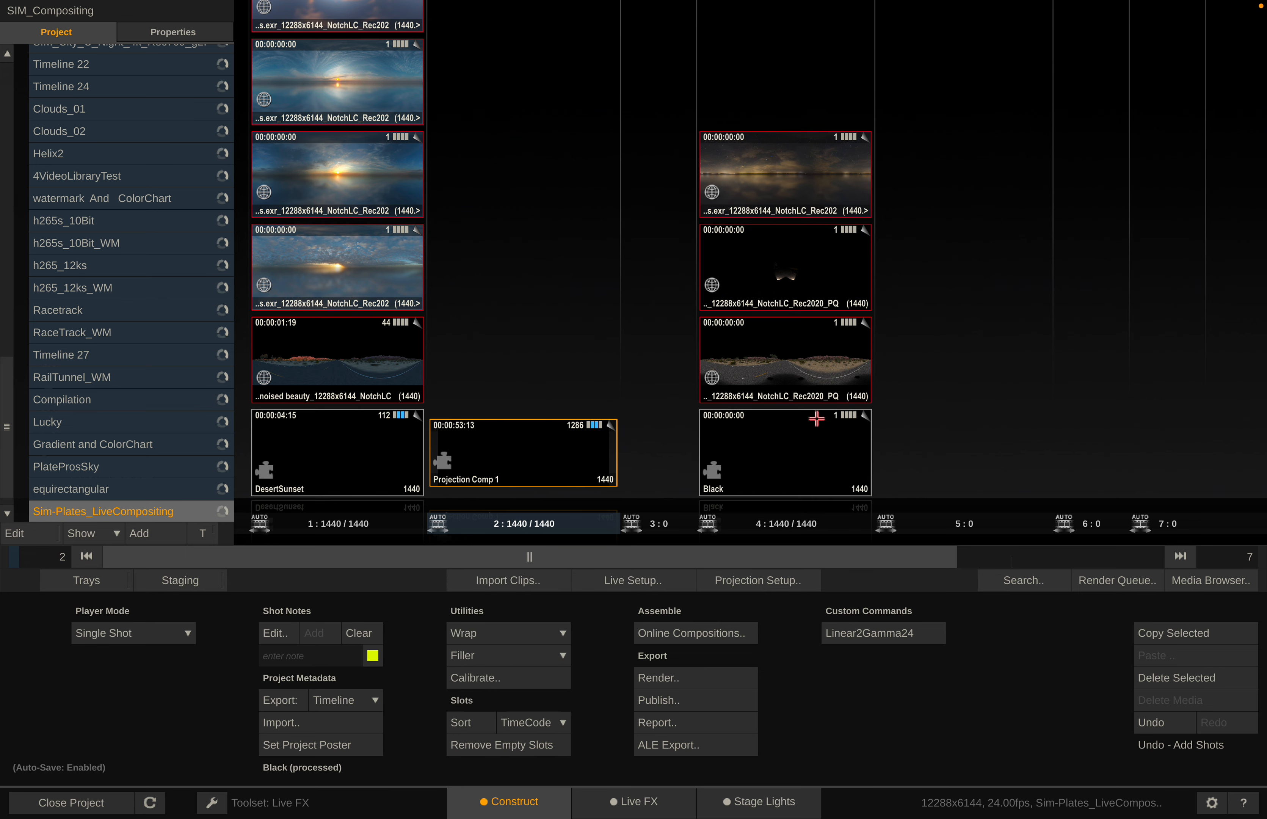
{"action": "double_click", "coordinate": [730, 480]}
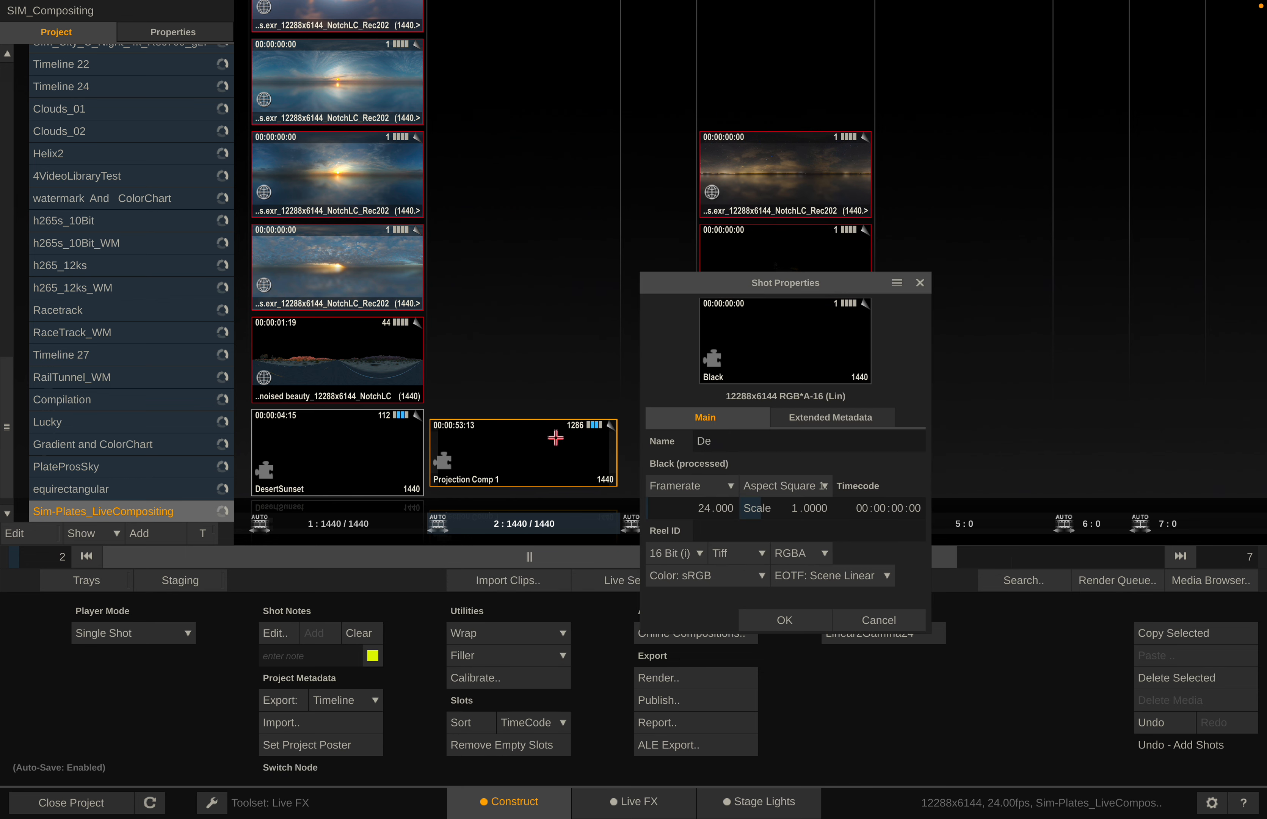
{"action": "type", "text": "Desert Night"}
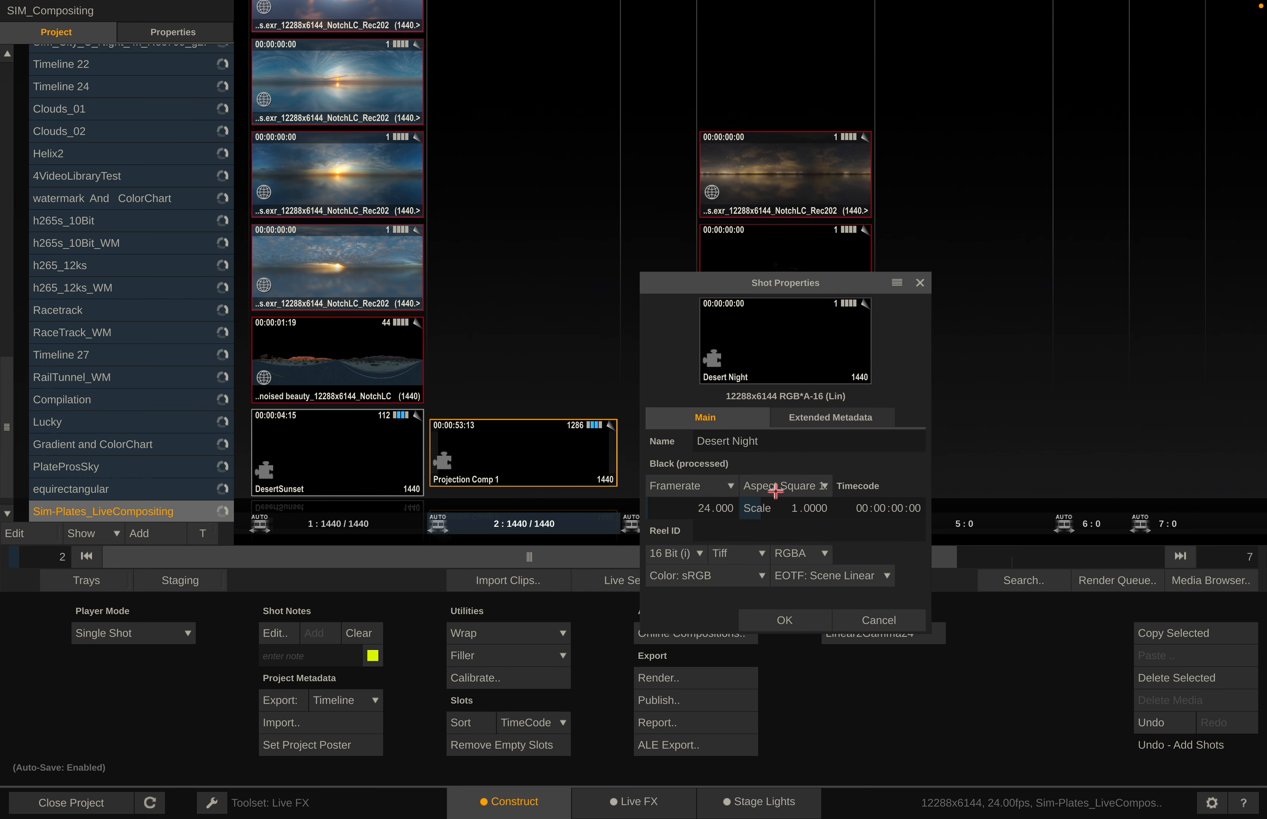
{"action": "left_click", "coordinate": [784, 620]}
- Open the Desert Night shot in Live FX and set its media color space to Rec2020 and EOTF to PQ HDR
{"action": "double_click", "coordinate": [777, 479]}
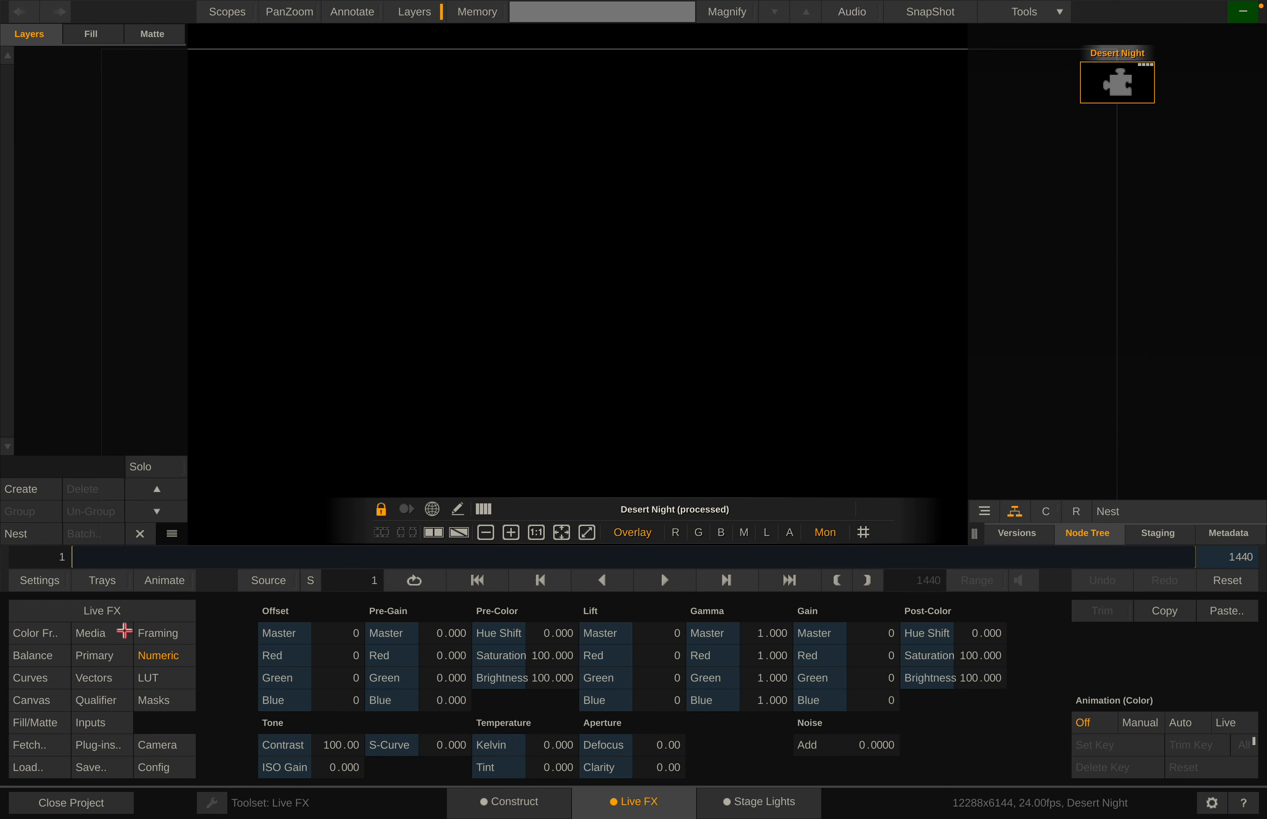
{"action": "left_click", "coordinate": [90, 646]}
{"action": "left_click", "coordinate": [98, 629]}
{"action": "left_click", "coordinate": [349, 659]}
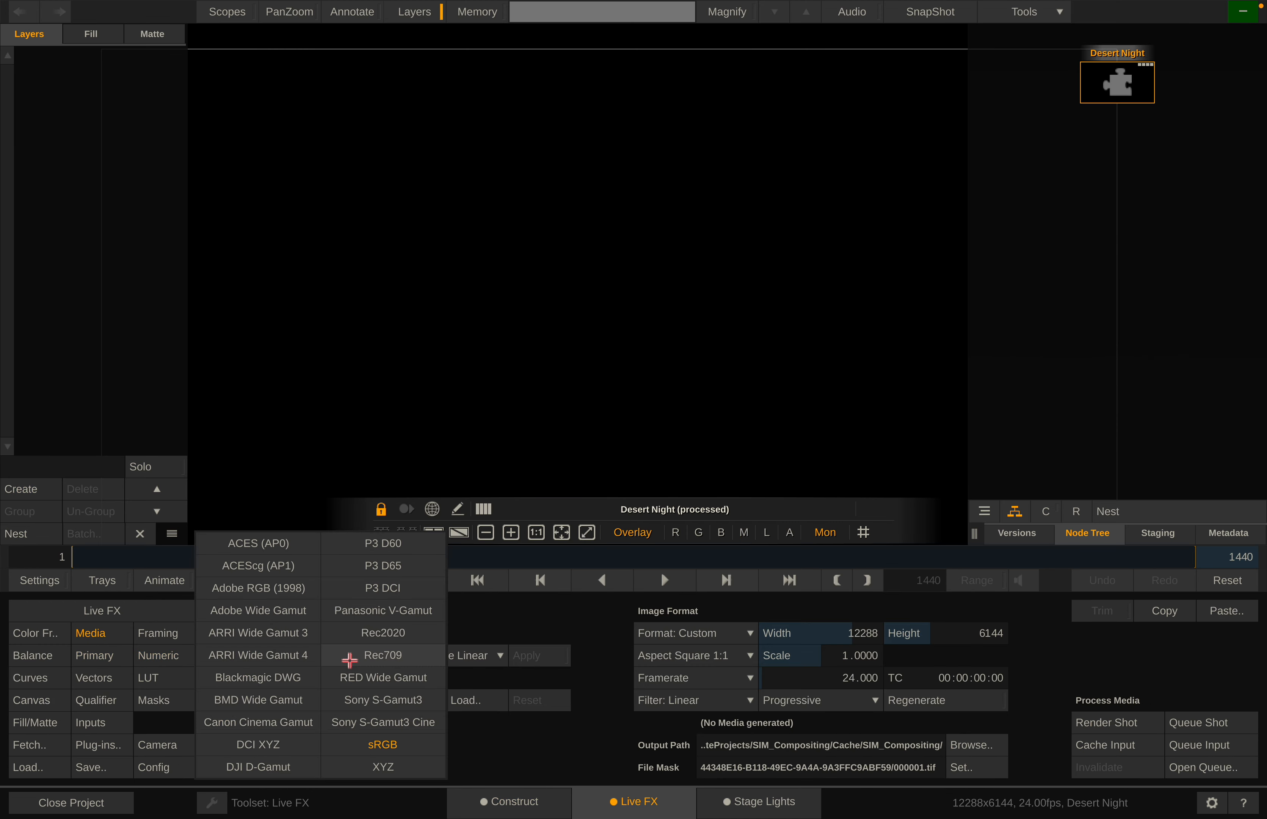
{"action": "left_click", "coordinate": [375, 633]}
{"action": "left_click", "coordinate": [461, 650]}
{"action": "left_click", "coordinate": [586, 635]}
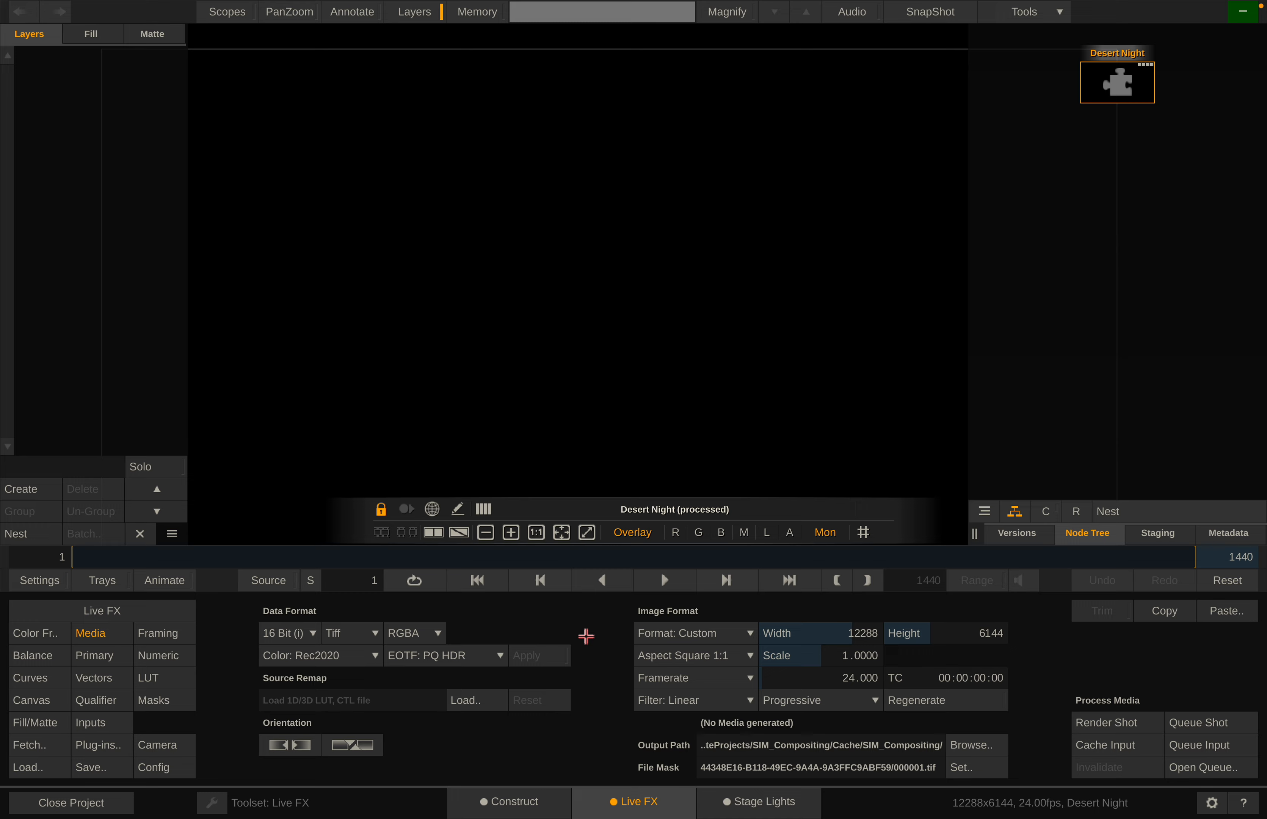
- Add the night ambient, headlights and HDRSky398 versions as layers of Desert Night, with the sky first in the layer list
{"action": "scroll", "coordinate": [797, 380], "scroll_direction": "down", "scroll_amount": 9}
{"action": "left_click_drag", "start_coordinate": [797, 380], "coordinate": [699, 359]}
{"action": "scroll", "coordinate": [700, 359], "scroll_direction": "up", "scroll_amount": 5}
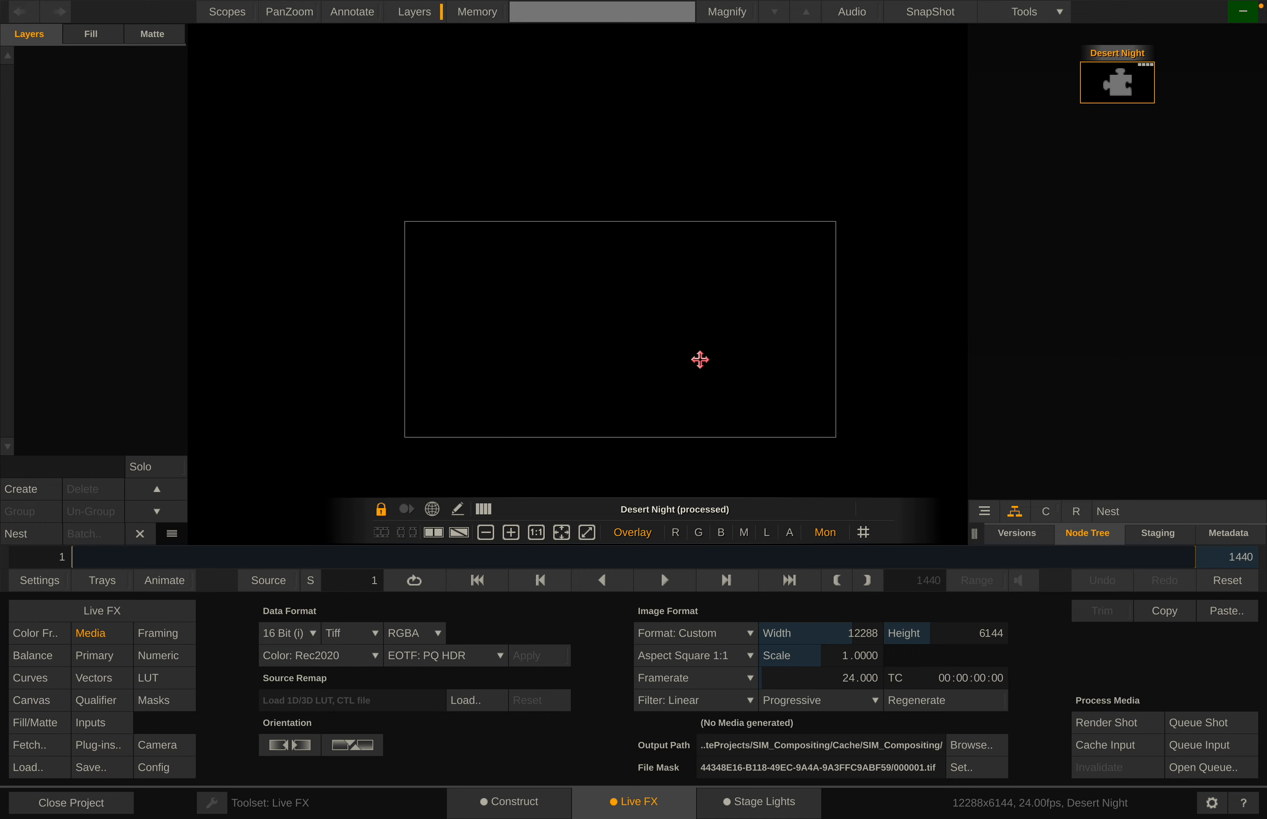
{"action": "left_click", "coordinate": [998, 532]}
{"action": "left_click_drag", "start_coordinate": [1057, 341], "coordinate": [83, 345]}
{"action": "left_click_drag", "start_coordinate": [1111, 283], "coordinate": [53, 159]}
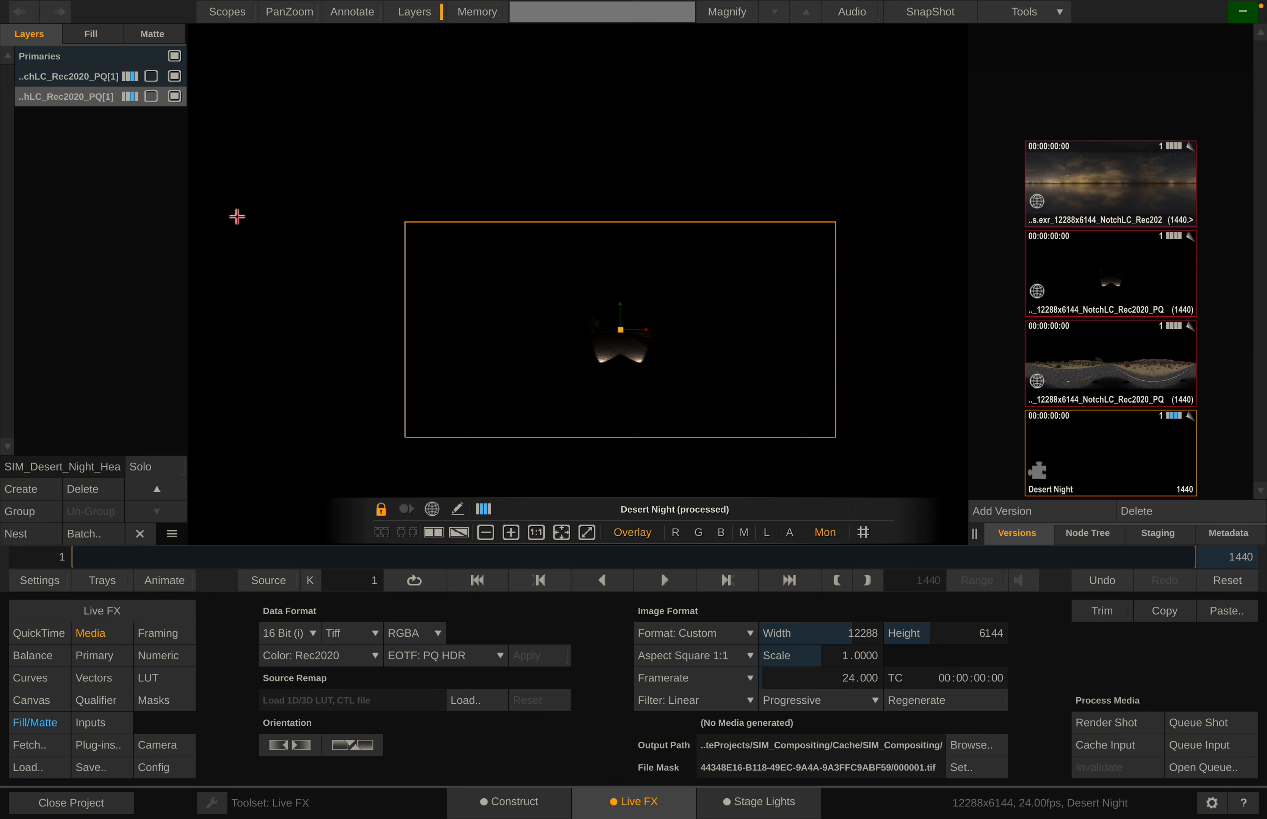
{"action": "left_click_drag", "start_coordinate": [1028, 203], "coordinate": [132, 81]}
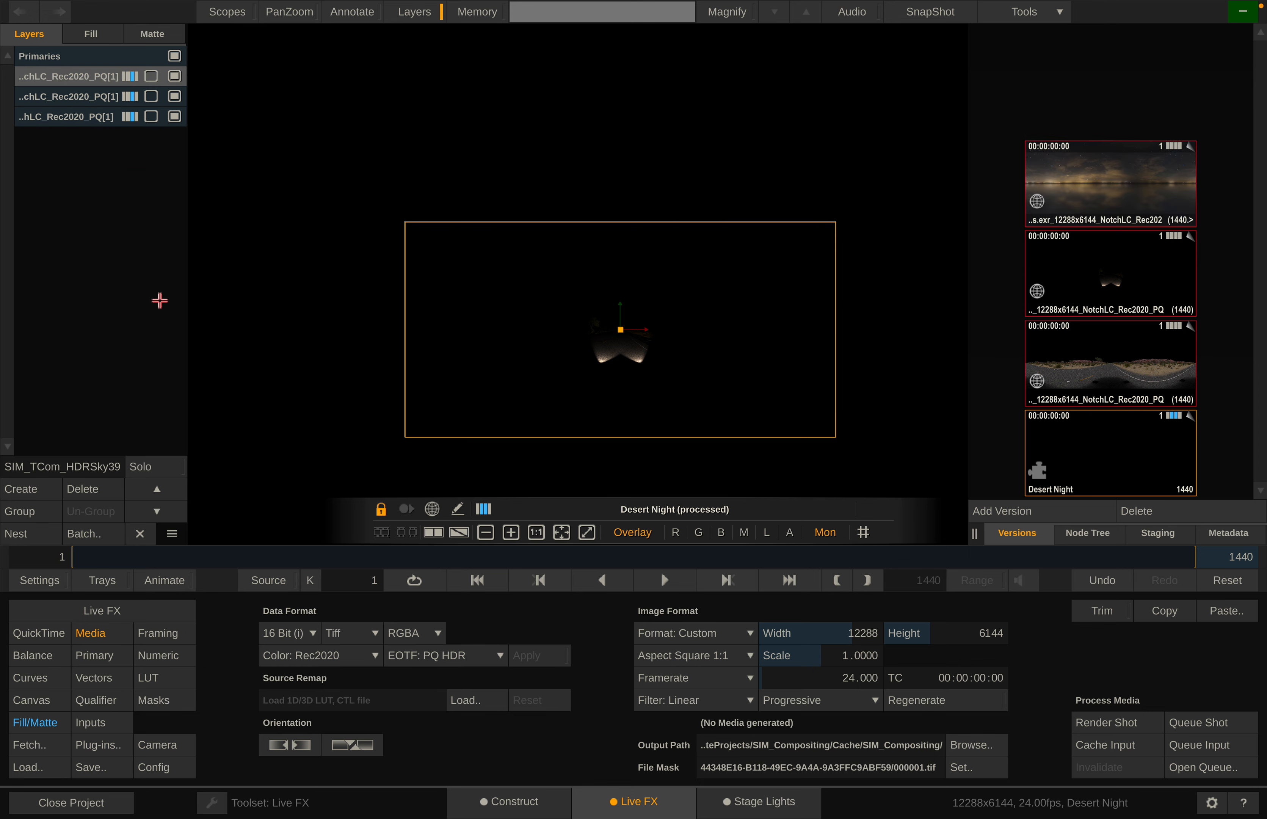
- Set the fill blend mode of the headlights layer to Add
{"action": "left_click", "coordinate": [110, 31]}
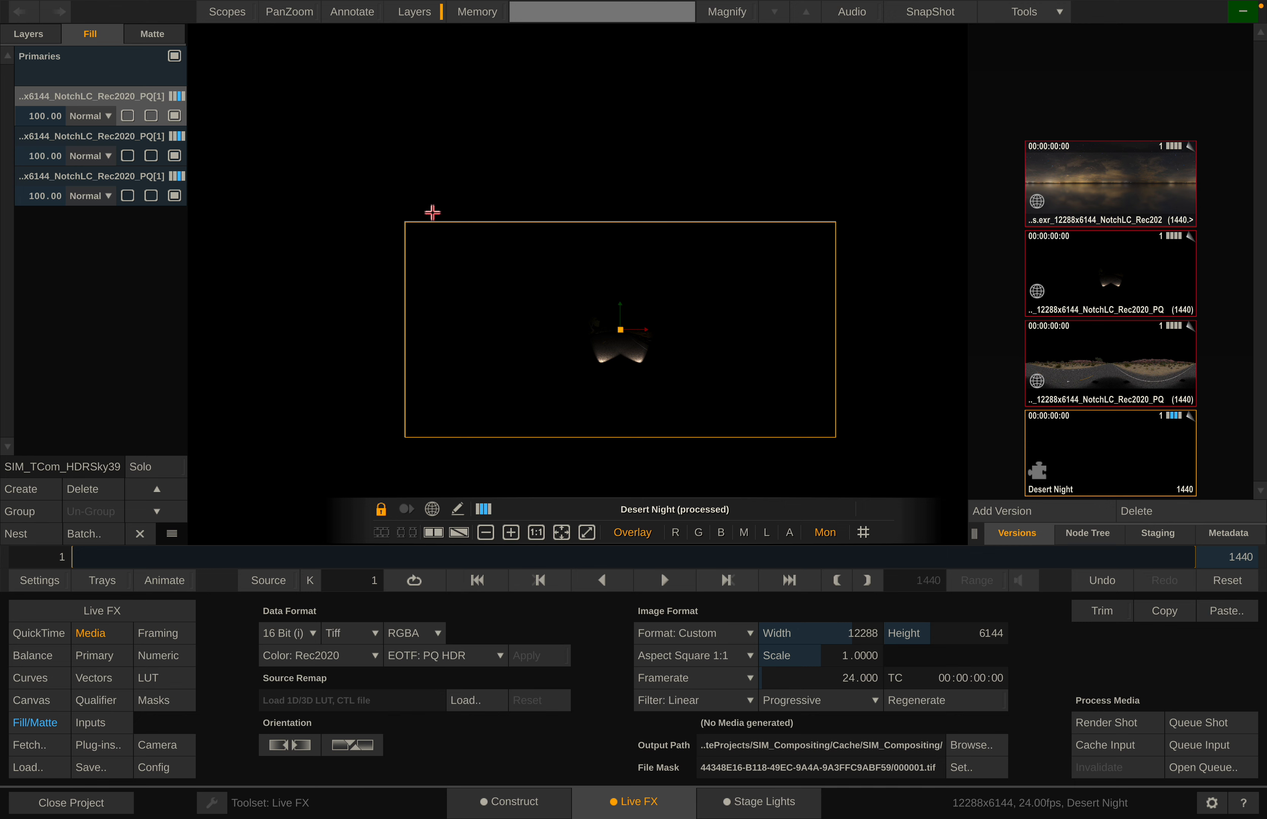
{"action": "left_click", "coordinate": [74, 196]}
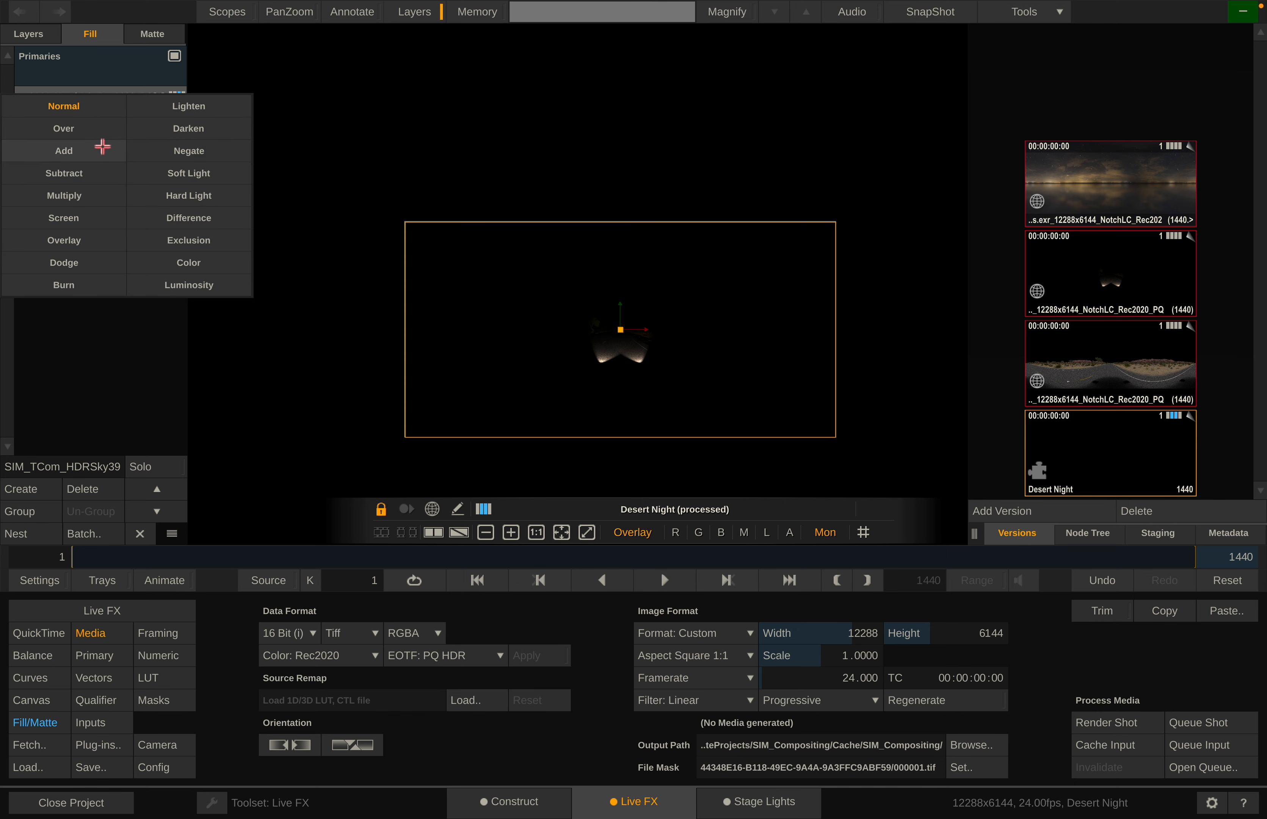
{"action": "left_click", "coordinate": [79, 146]}
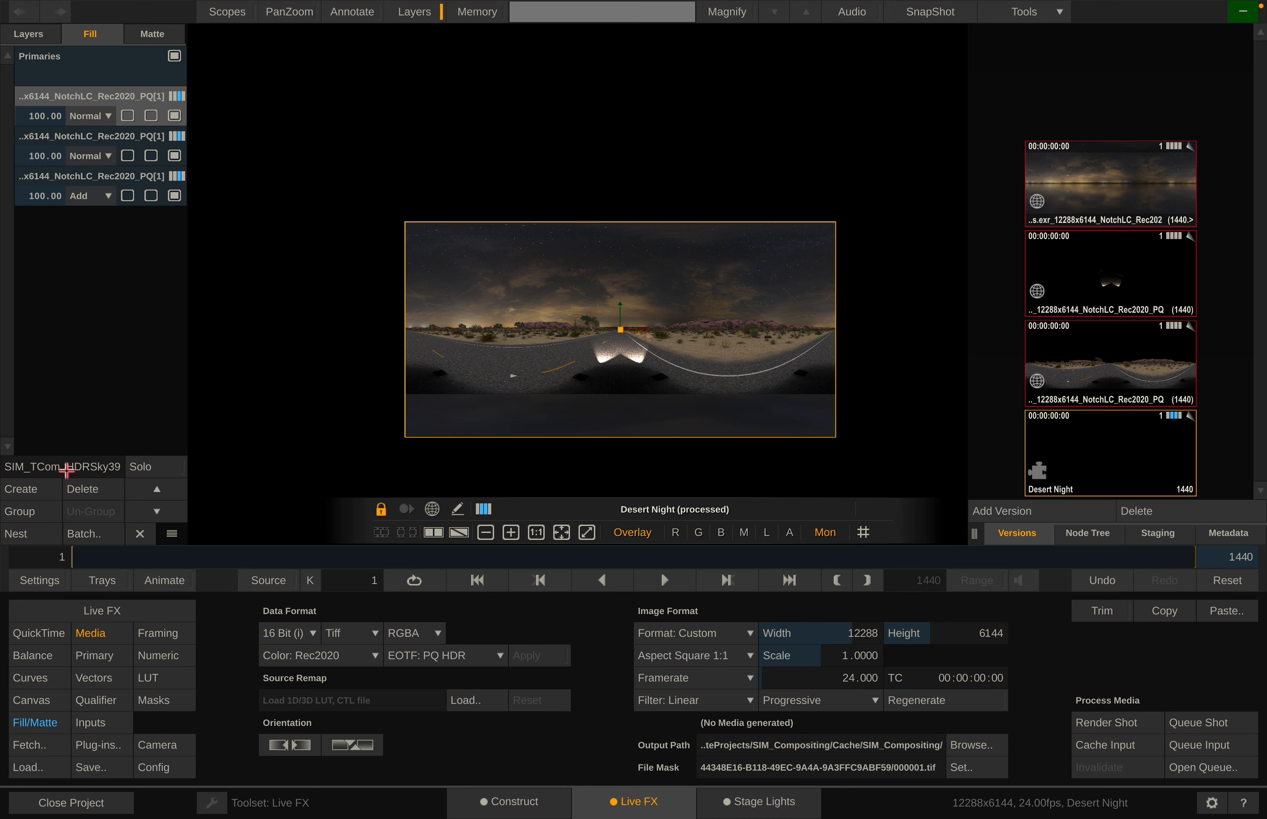
- Rename the selected HDRSky398 layer as Headlights
{"action": "left_click", "coordinate": [67, 468]}
{"action": "type", "text": "Headlights"}
{"action": "key", "text": "Return"}
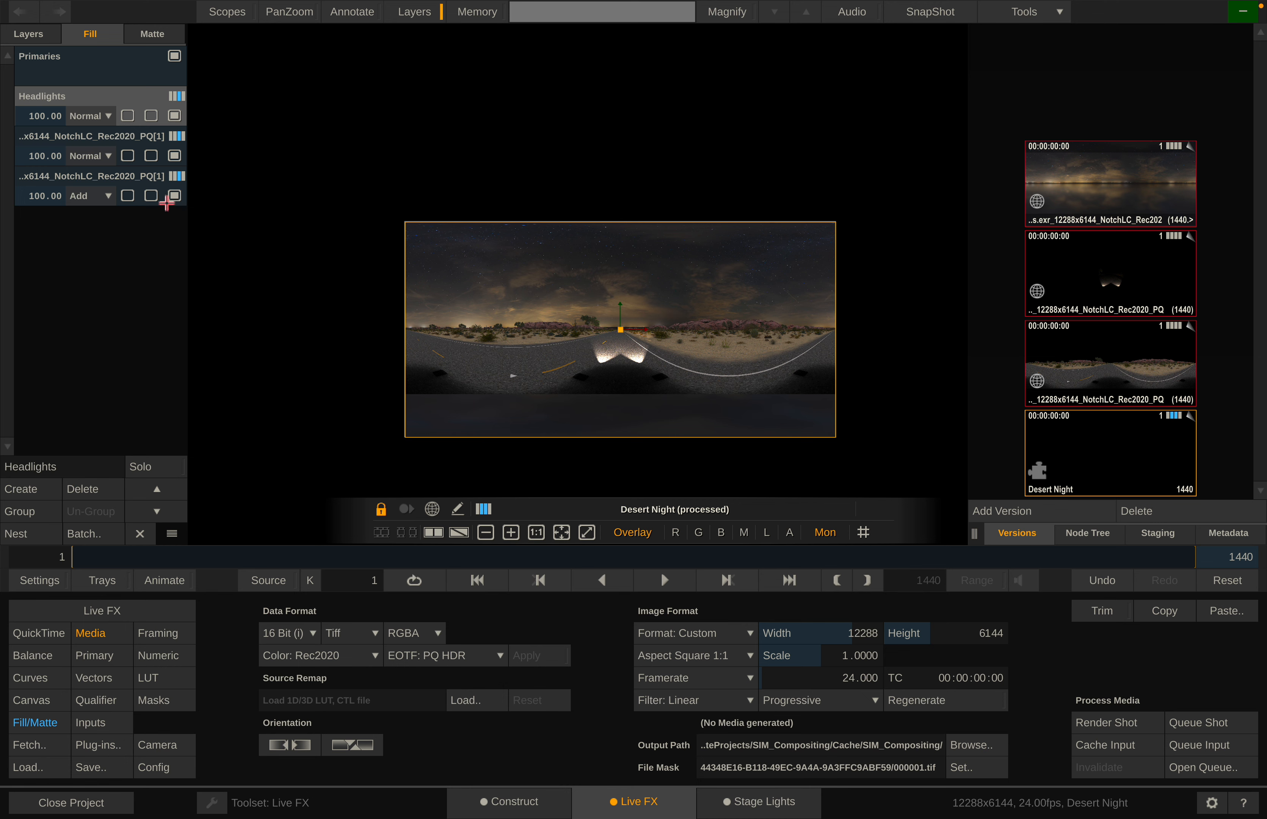